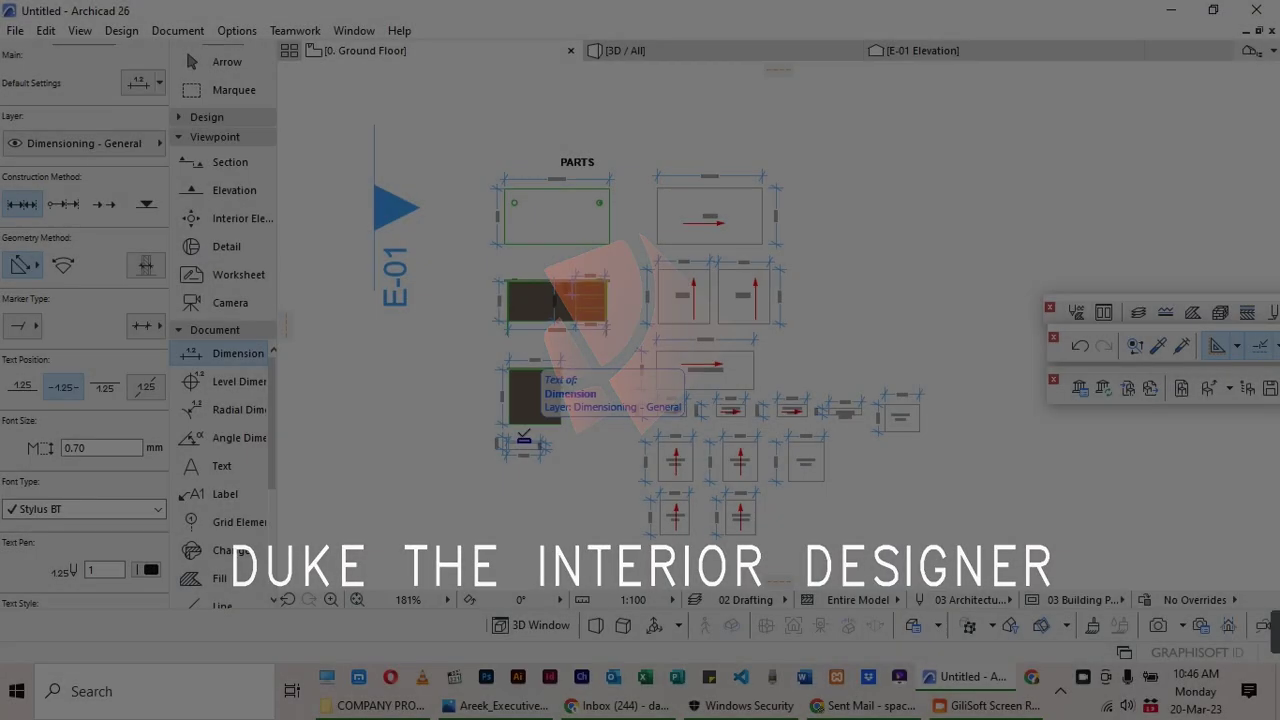
Choose the Line tool with Rectangle geometry.
{"action": "scroll", "coordinate": [566, 305], "scroll_direction": "up", "scroll_amount": 4}
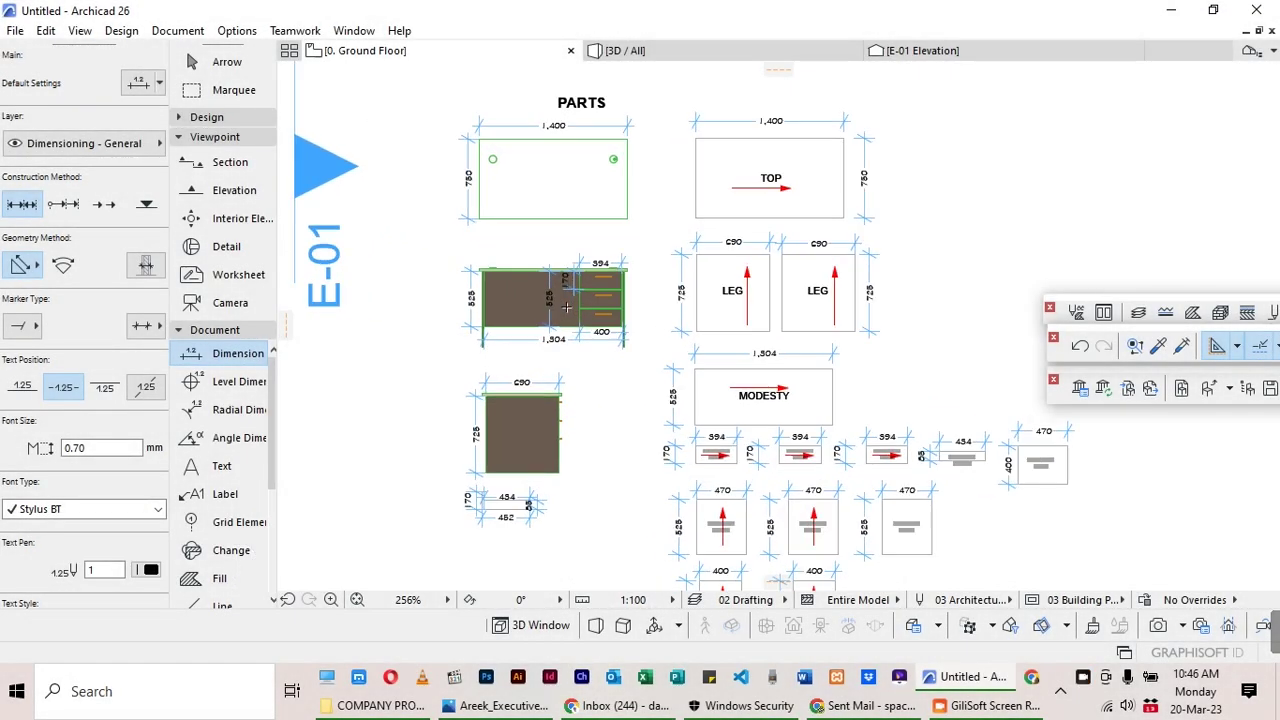
{"action": "scroll", "coordinate": [566, 307], "scroll_direction": "down", "scroll_amount": 1}
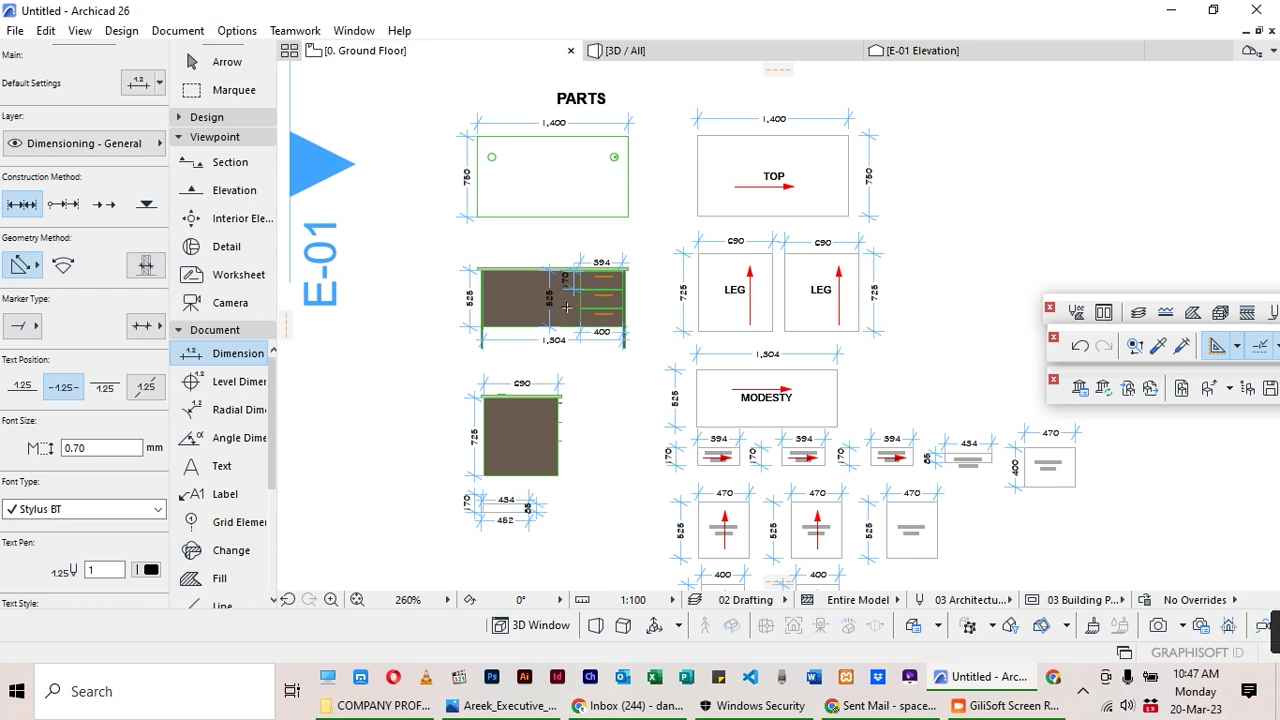
{"action": "scroll", "coordinate": [566, 307], "scroll_direction": "down", "scroll_amount": 3}
{"action": "scroll", "coordinate": [618, 316], "scroll_direction": "up", "scroll_amount": 5}
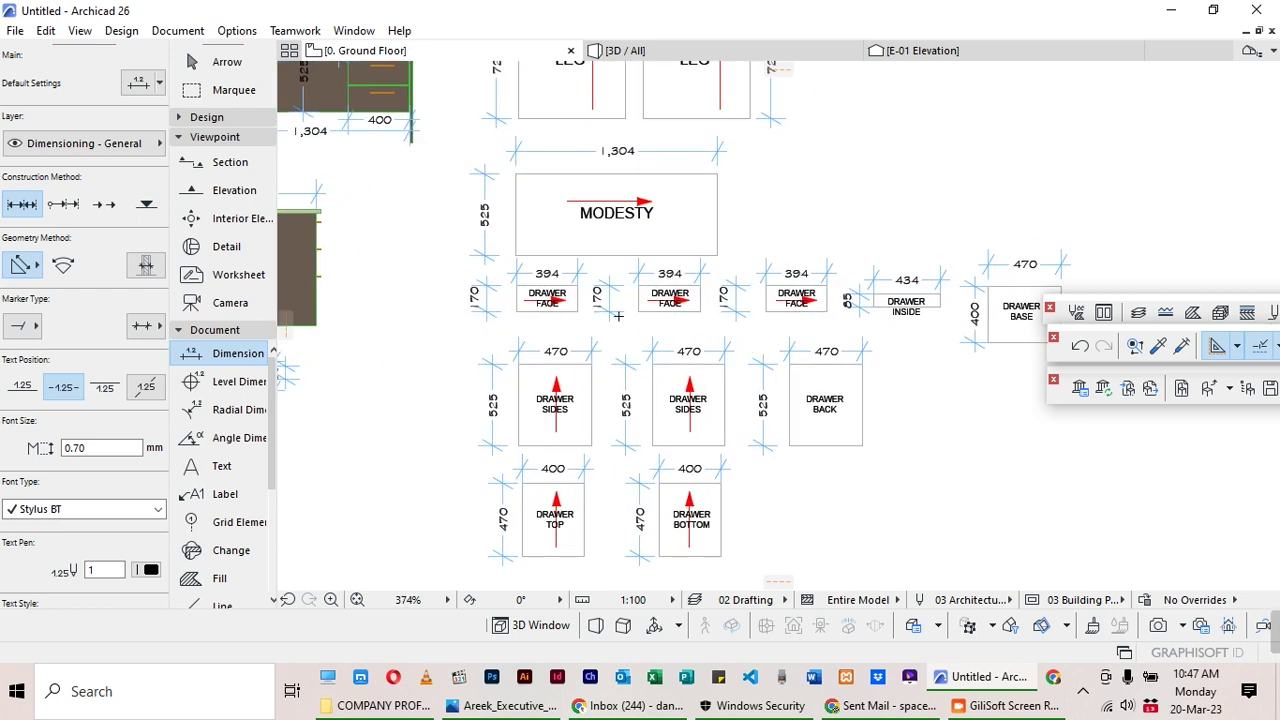
{"action": "scroll", "coordinate": [618, 316], "scroll_direction": "down", "scroll_amount": 3}
{"action": "scroll", "coordinate": [764, 104], "scroll_direction": "down", "scroll_amount": 3}
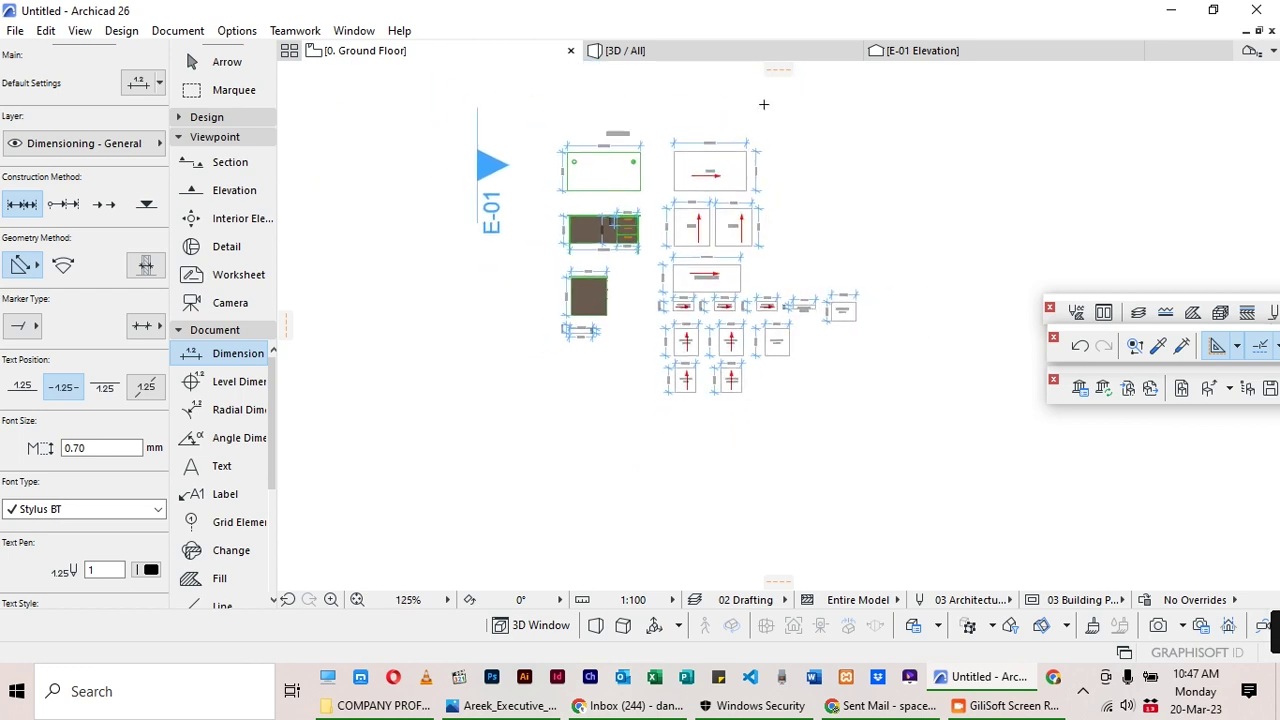
{"action": "scroll", "coordinate": [735, 295], "scroll_direction": "up", "scroll_amount": 7}
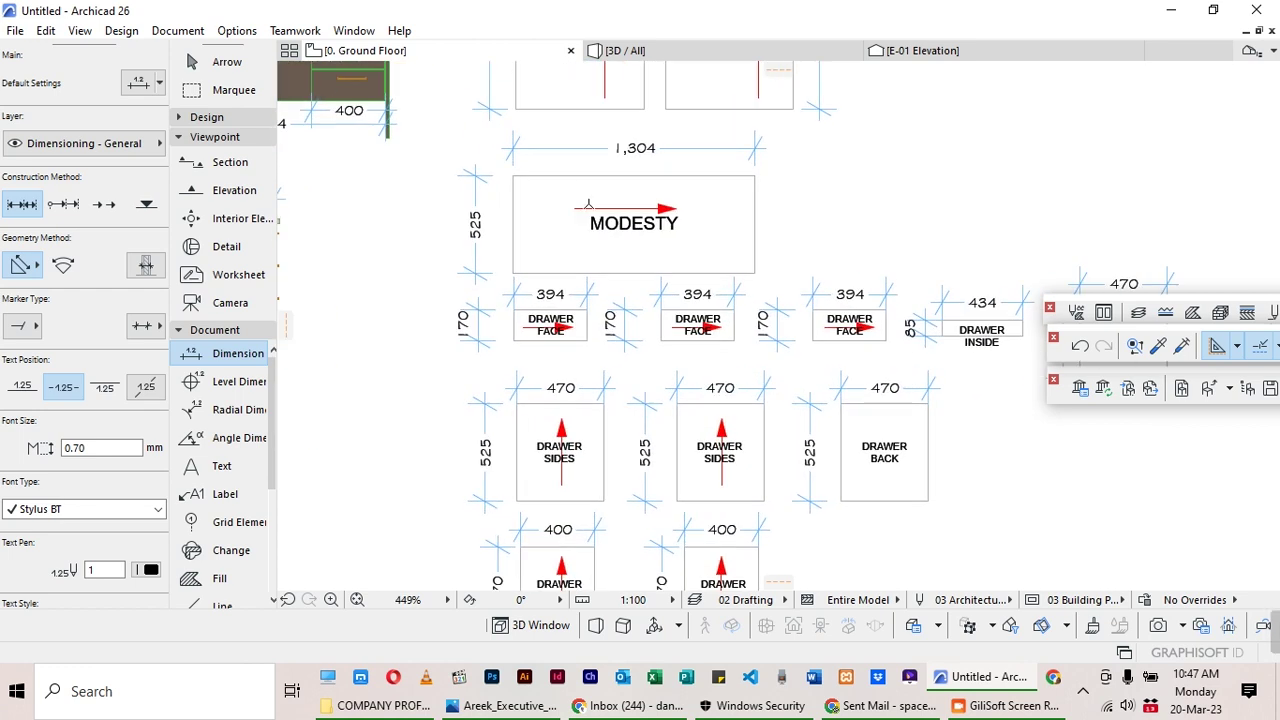
{"action": "scroll", "coordinate": [588, 204], "scroll_direction": "down", "scroll_amount": 1}
{"action": "scroll", "coordinate": [600, 230], "scroll_direction": "up", "scroll_amount": 4}
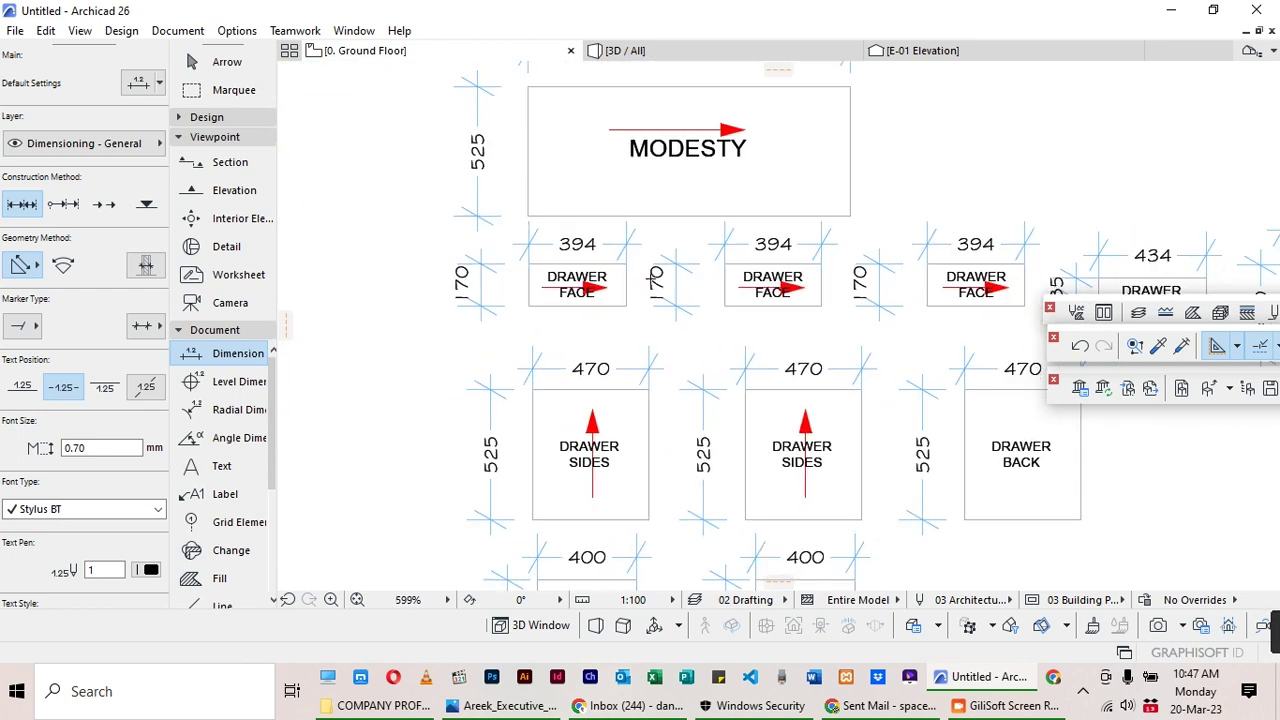
{"action": "scroll", "coordinate": [653, 278], "scroll_direction": "down", "scroll_amount": 3}
{"action": "scroll", "coordinate": [610, 350], "scroll_direction": "down", "scroll_amount": 1}
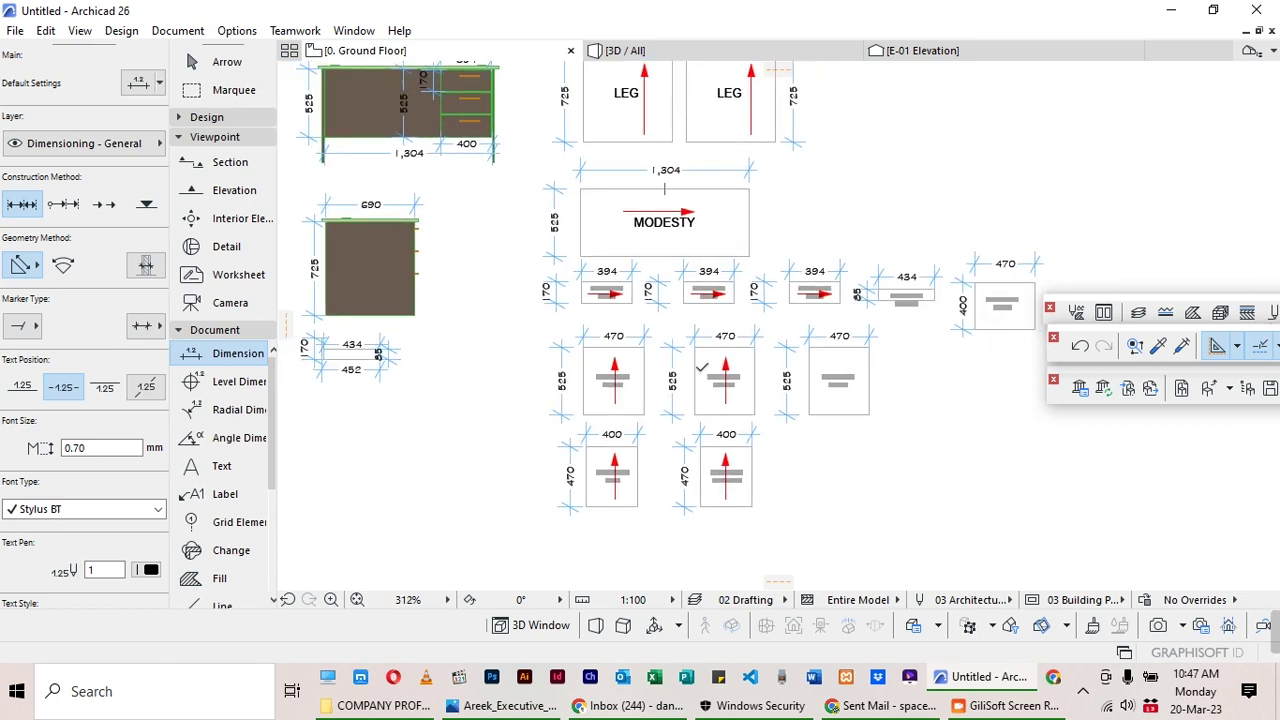
{"action": "scroll", "coordinate": [703, 368], "scroll_direction": "down", "scroll_amount": 6}
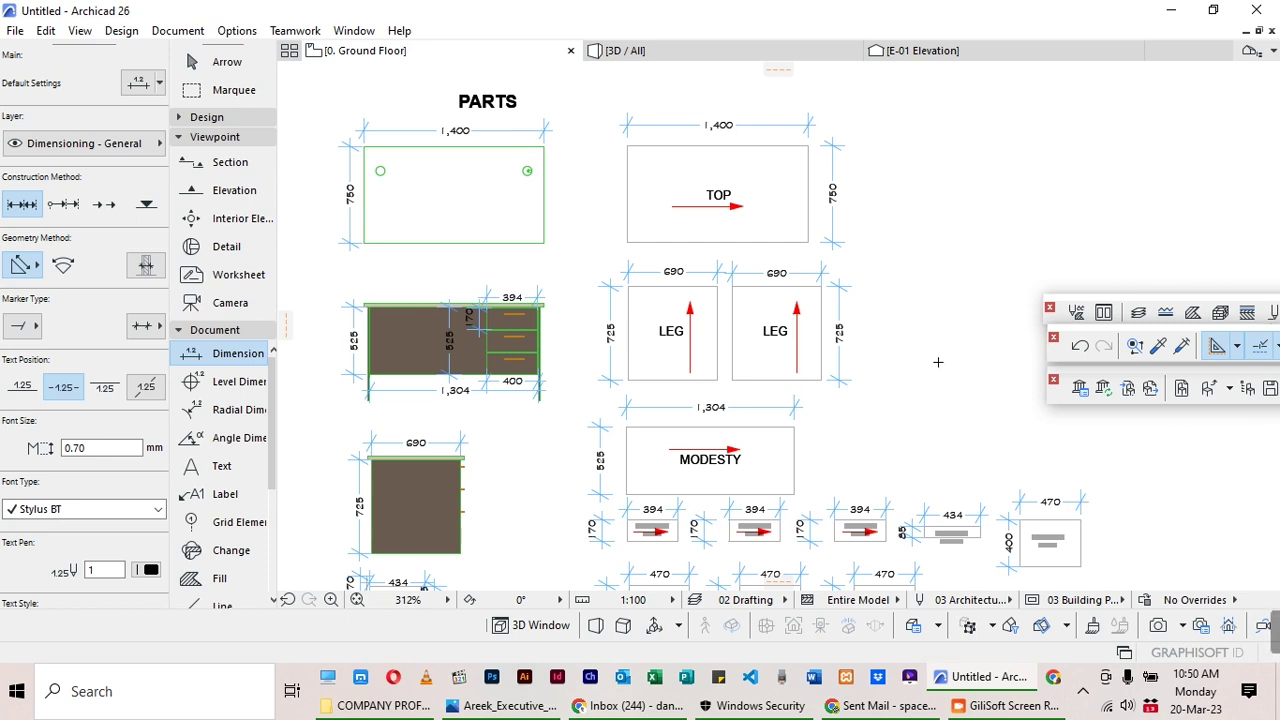
{"action": "scroll", "coordinate": [938, 362], "scroll_direction": "down", "scroll_amount": 6}
{"action": "scroll", "coordinate": [809, 323], "scroll_direction": "up", "scroll_amount": 3}
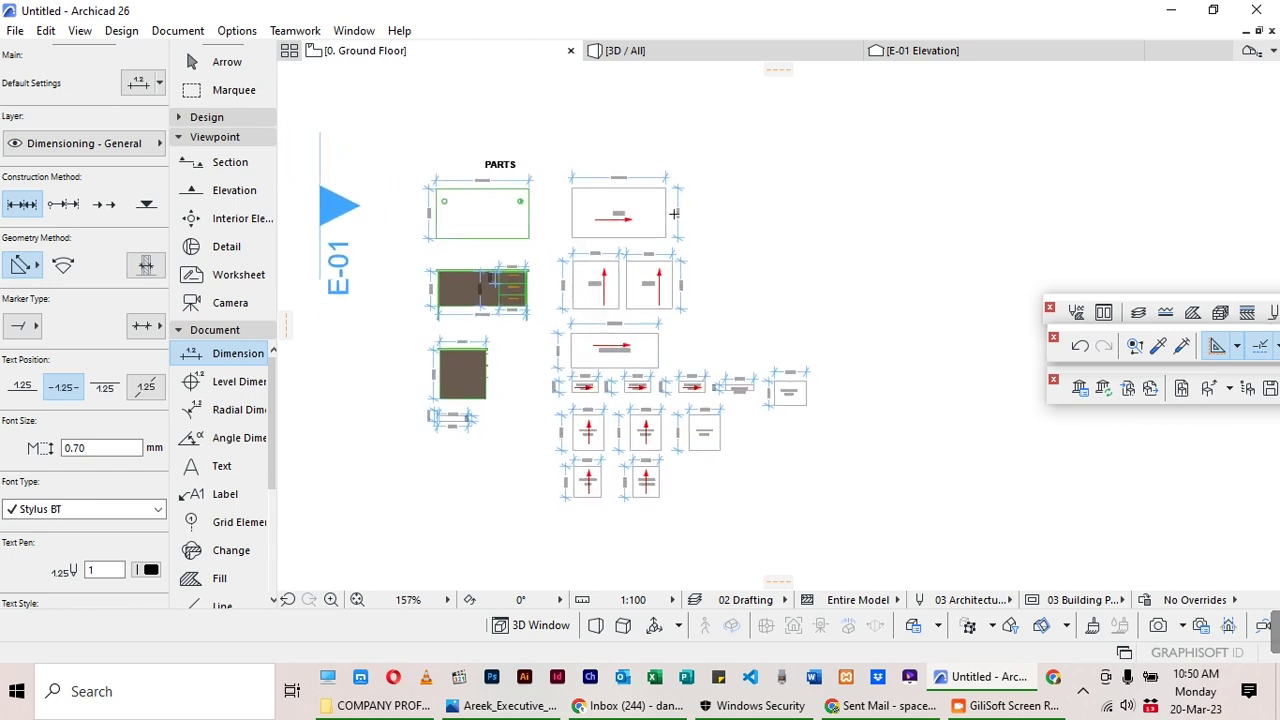
{"action": "scroll", "coordinate": [675, 213], "scroll_direction": "down", "scroll_amount": 1}
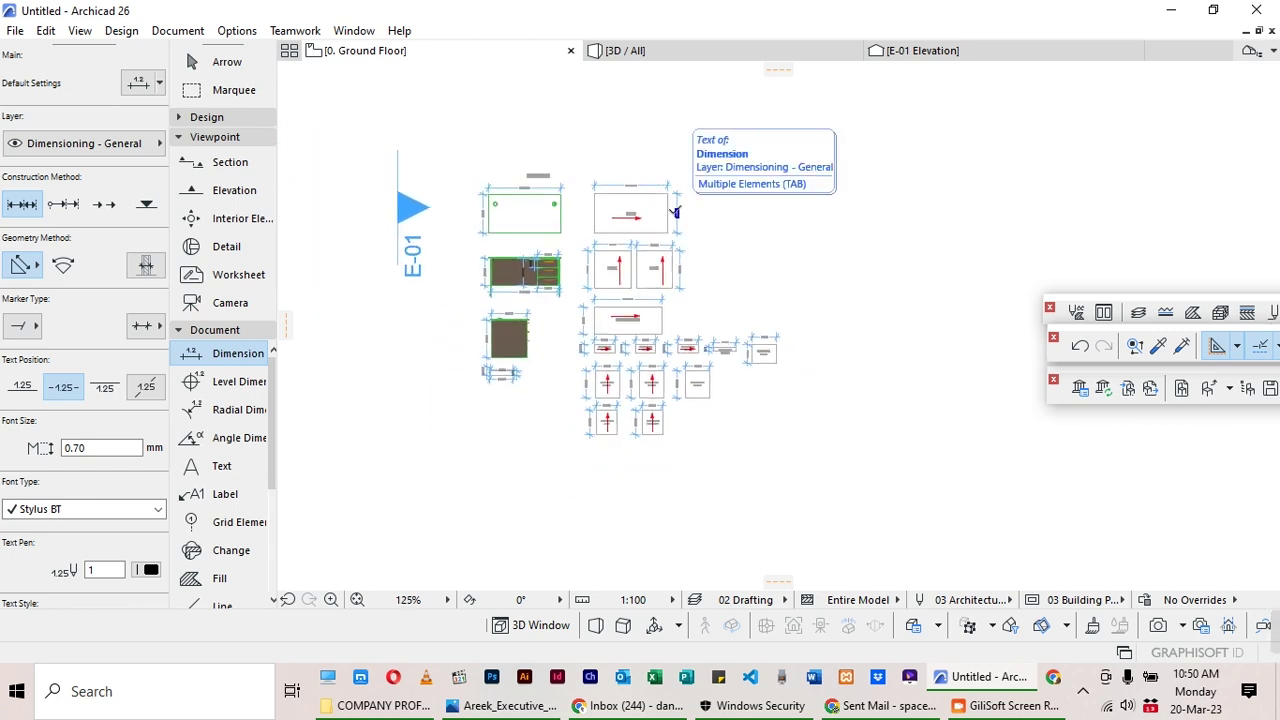
{"action": "scroll", "coordinate": [246, 604], "scroll_direction": "down", "scroll_amount": 1}
{"action": "left_click", "coordinate": [243, 602]}
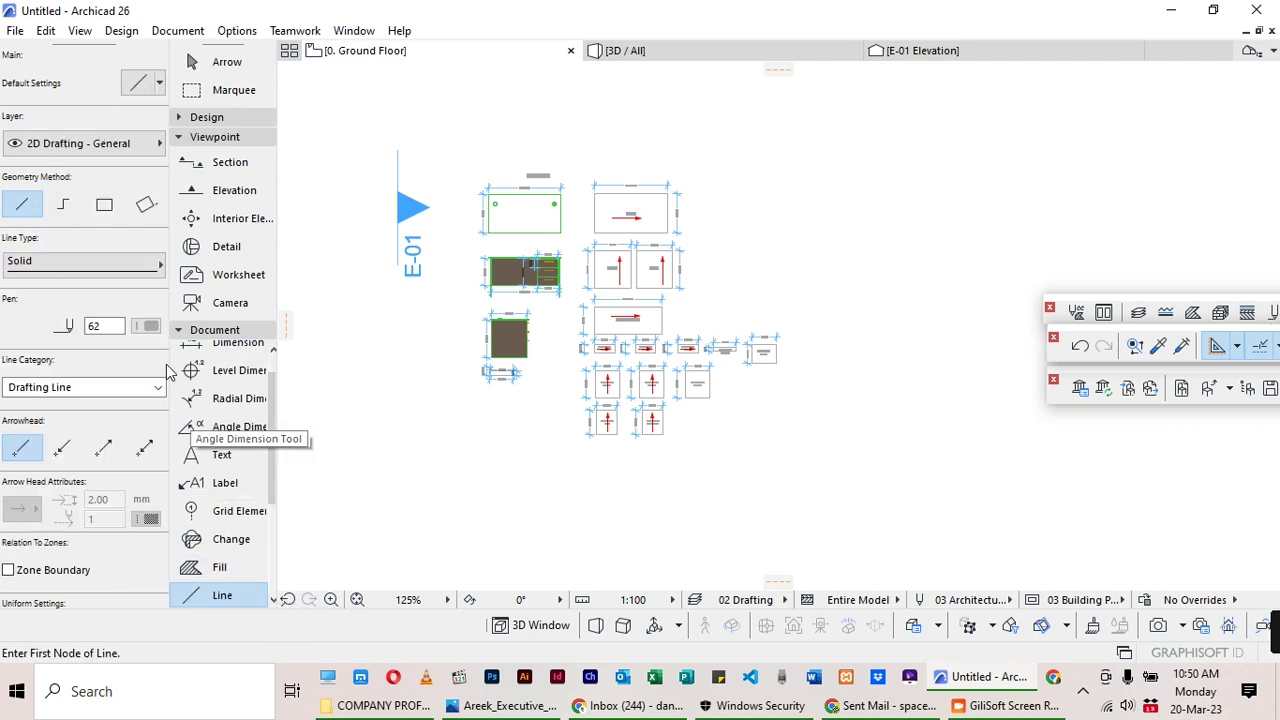
{"action": "left_click", "coordinate": [104, 204]}
Draw a 2440 by 1220 board rectangle to the right of the PARTS layout.
{"action": "scroll", "coordinate": [905, 248], "scroll_direction": "up", "scroll_amount": 2}
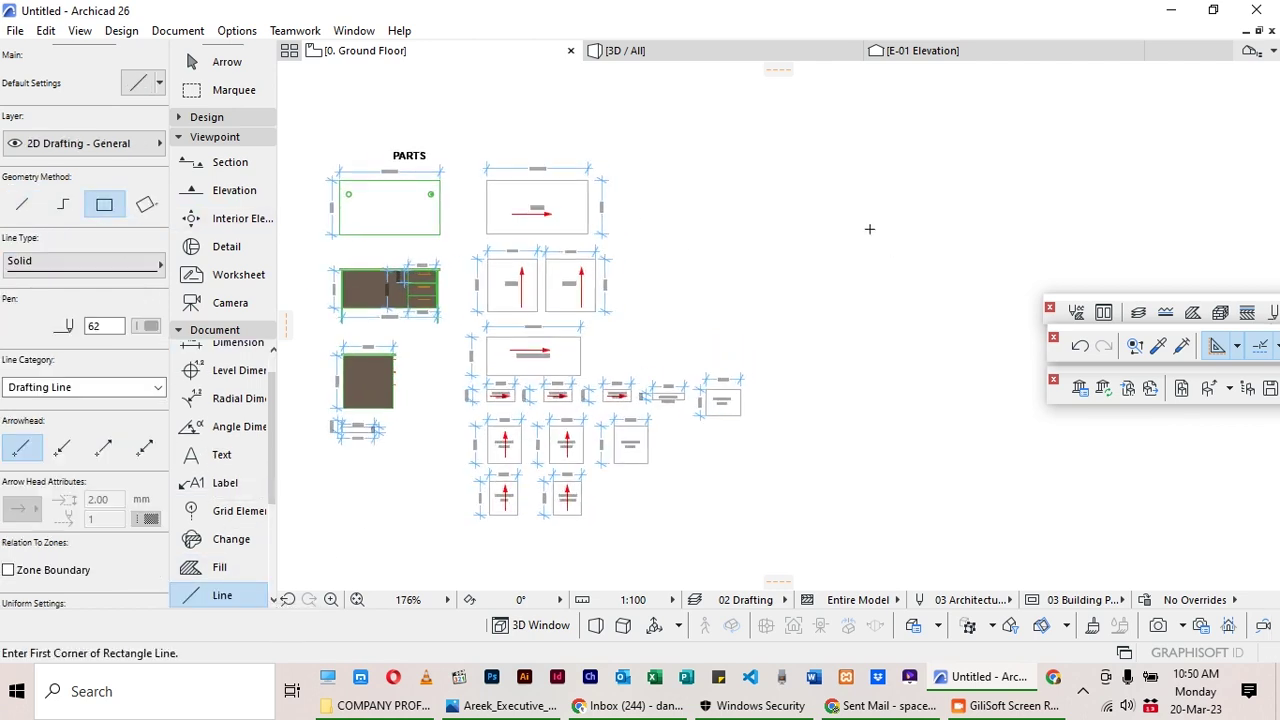
{"action": "left_click", "coordinate": [723, 173]}
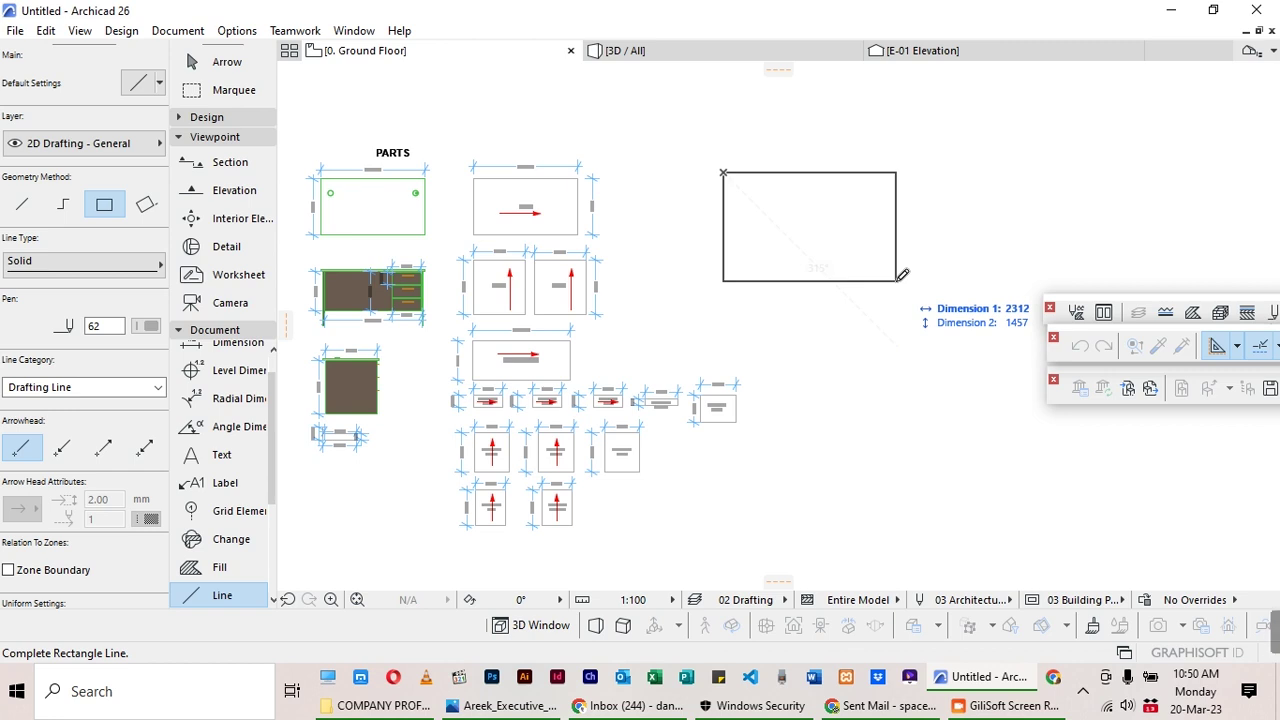
{"action": "type", "text": "2440"}
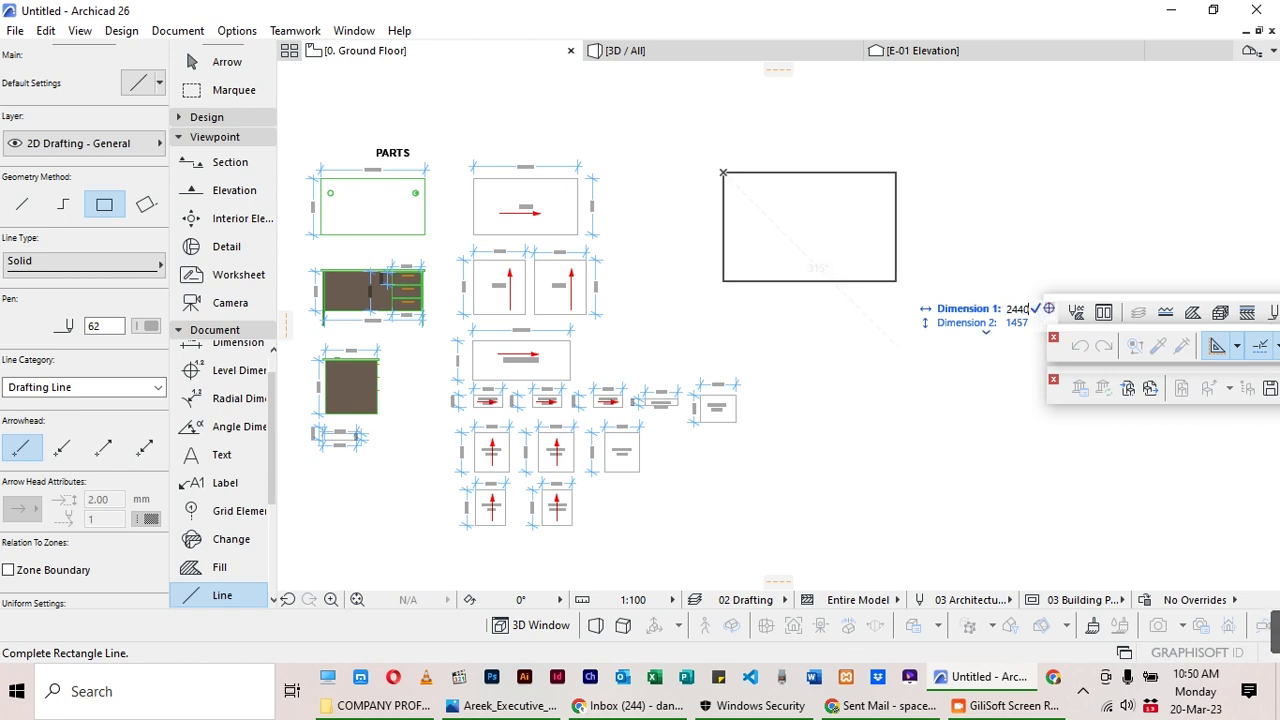
{"action": "key", "text": "Tab"}
{"action": "type", "text": "1220"}
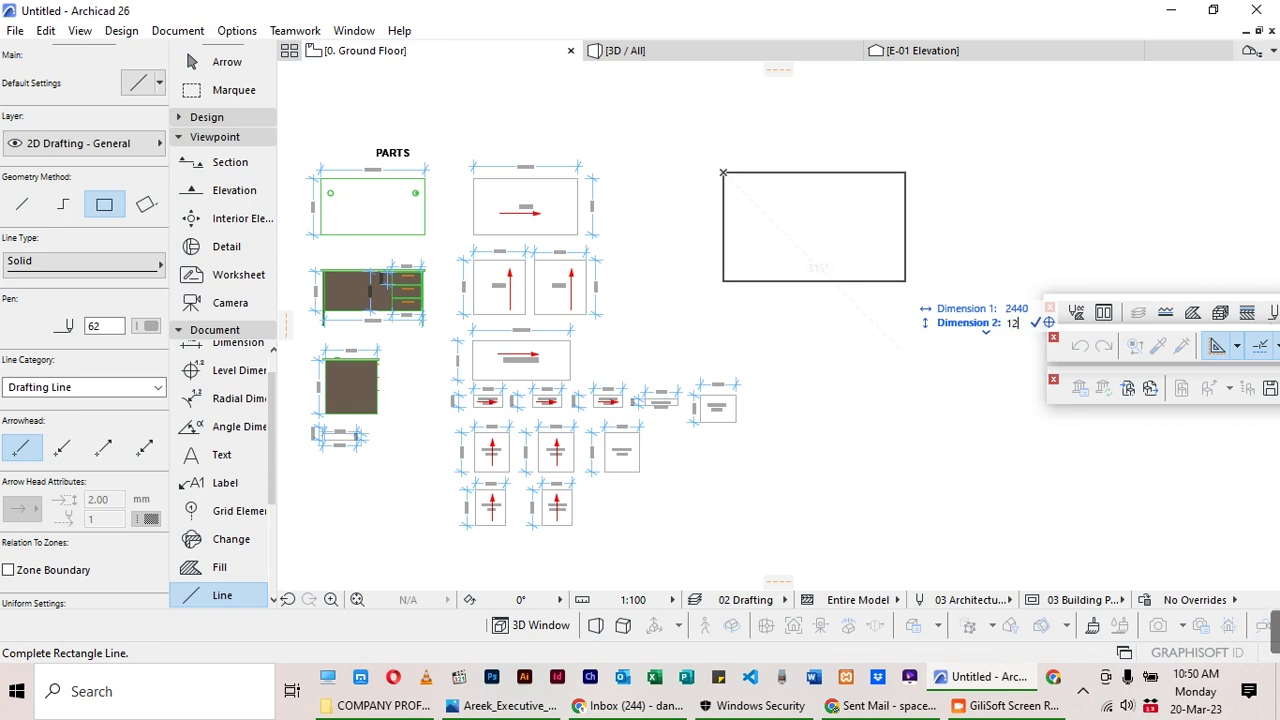
{"action": "key", "text": "Return"}
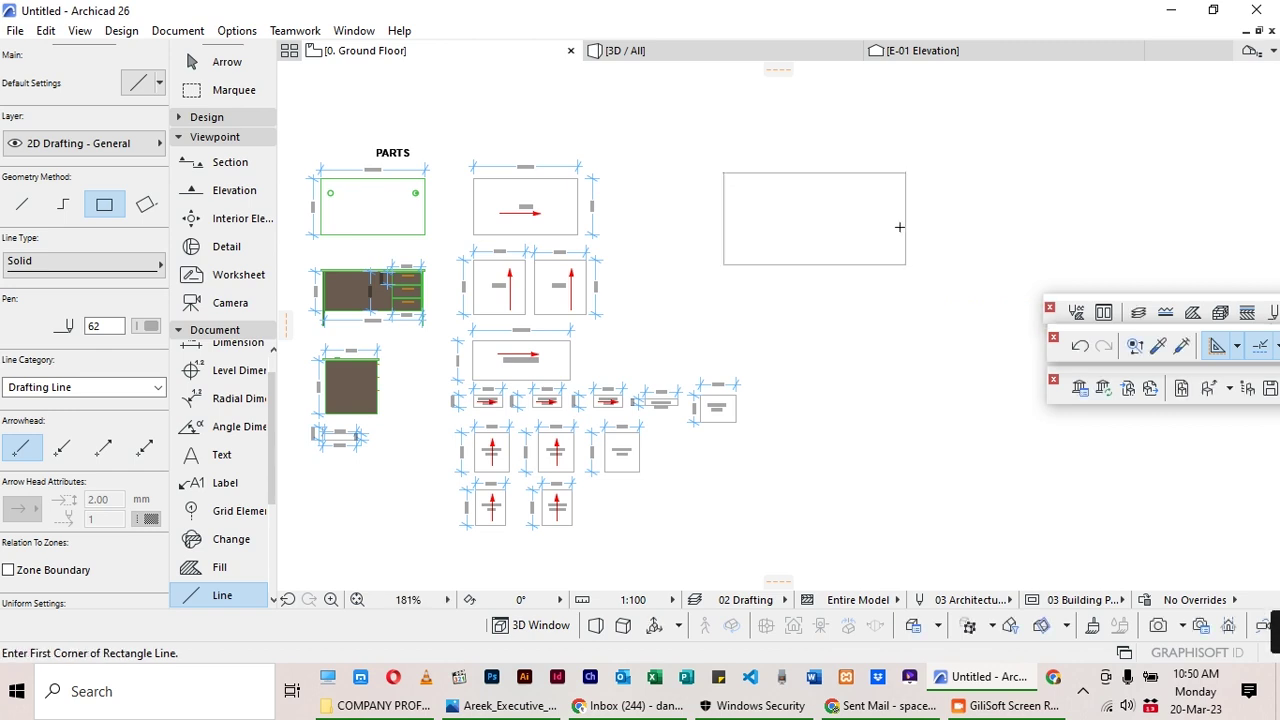
{"action": "scroll", "coordinate": [899, 227], "scroll_direction": "down", "scroll_amount": 2}
{"action": "scroll", "coordinate": [583, 182], "scroll_direction": "up", "scroll_amount": 2}
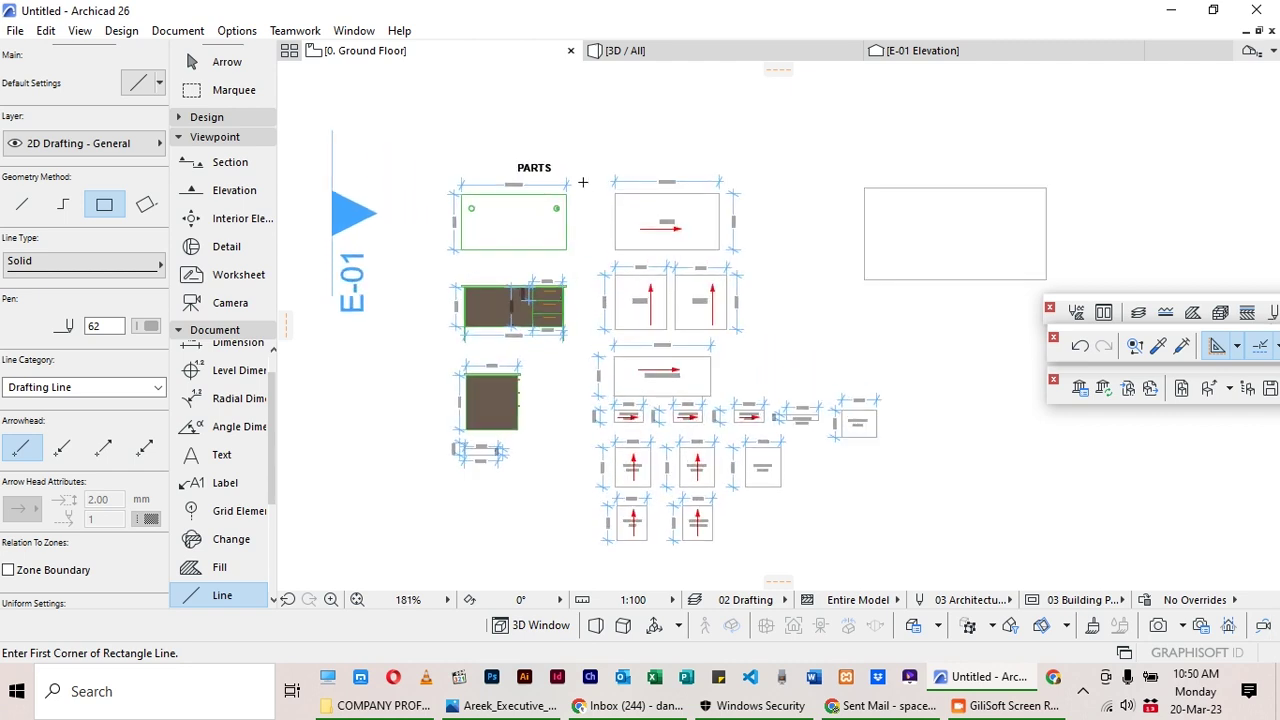
{"action": "scroll", "coordinate": [475, 258], "scroll_direction": "down", "scroll_amount": 2}
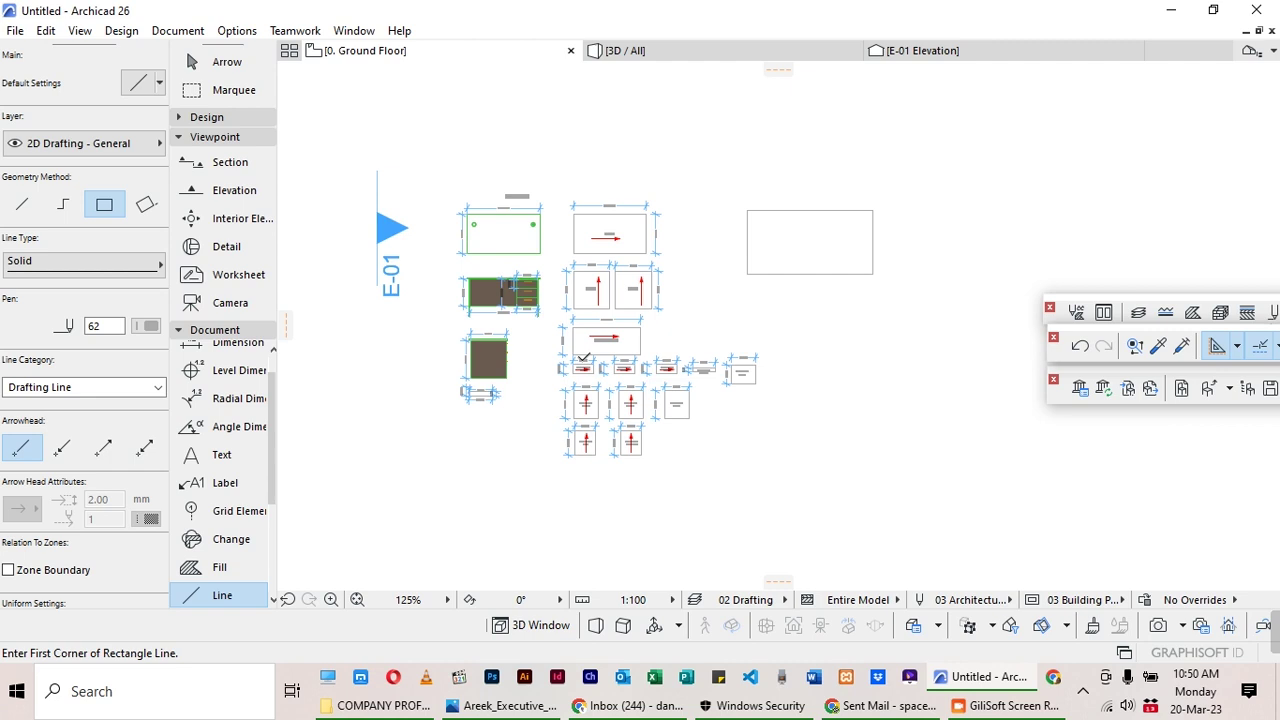
Drag a copy of the TOP part's red grain arrow into the 2440 board rectangle.
{"action": "left_click", "coordinate": [212, 62]}
{"action": "scroll", "coordinate": [657, 234], "scroll_direction": "up", "scroll_amount": 3}
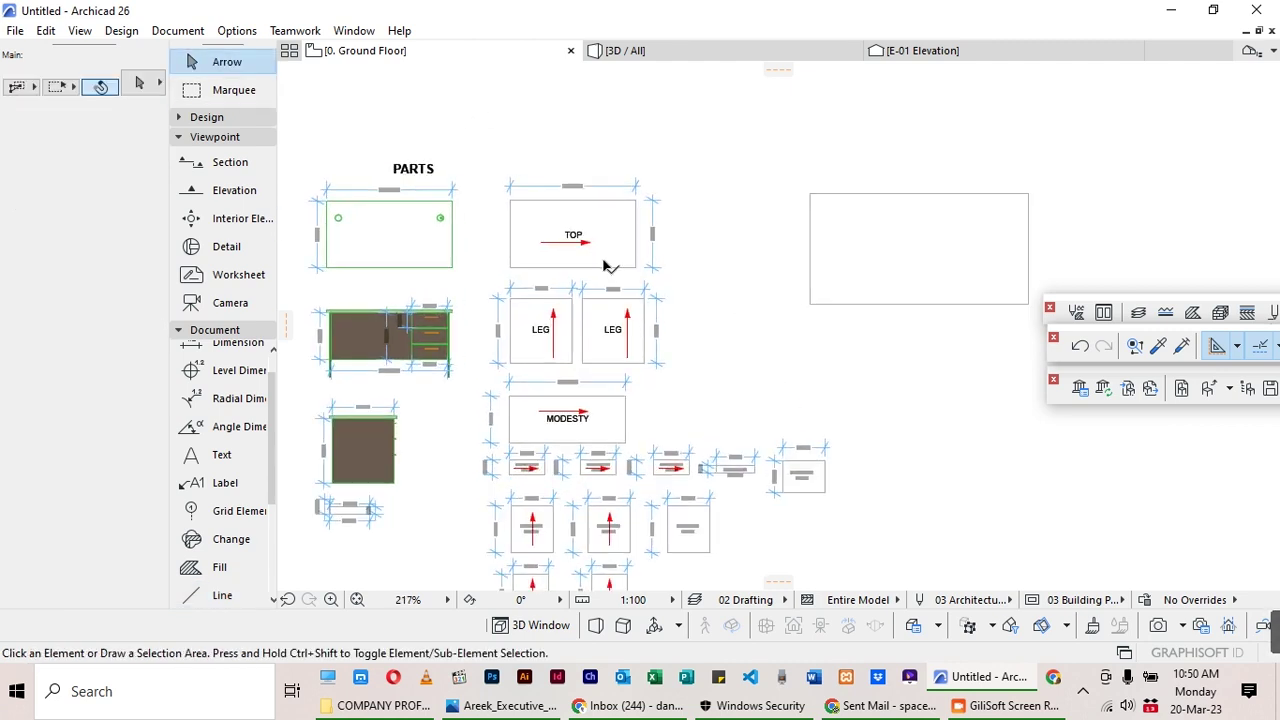
{"action": "left_click", "coordinate": [592, 244]}
{"action": "key", "text": "ctrl+d"}
{"action": "left_click", "coordinate": [590, 244]}
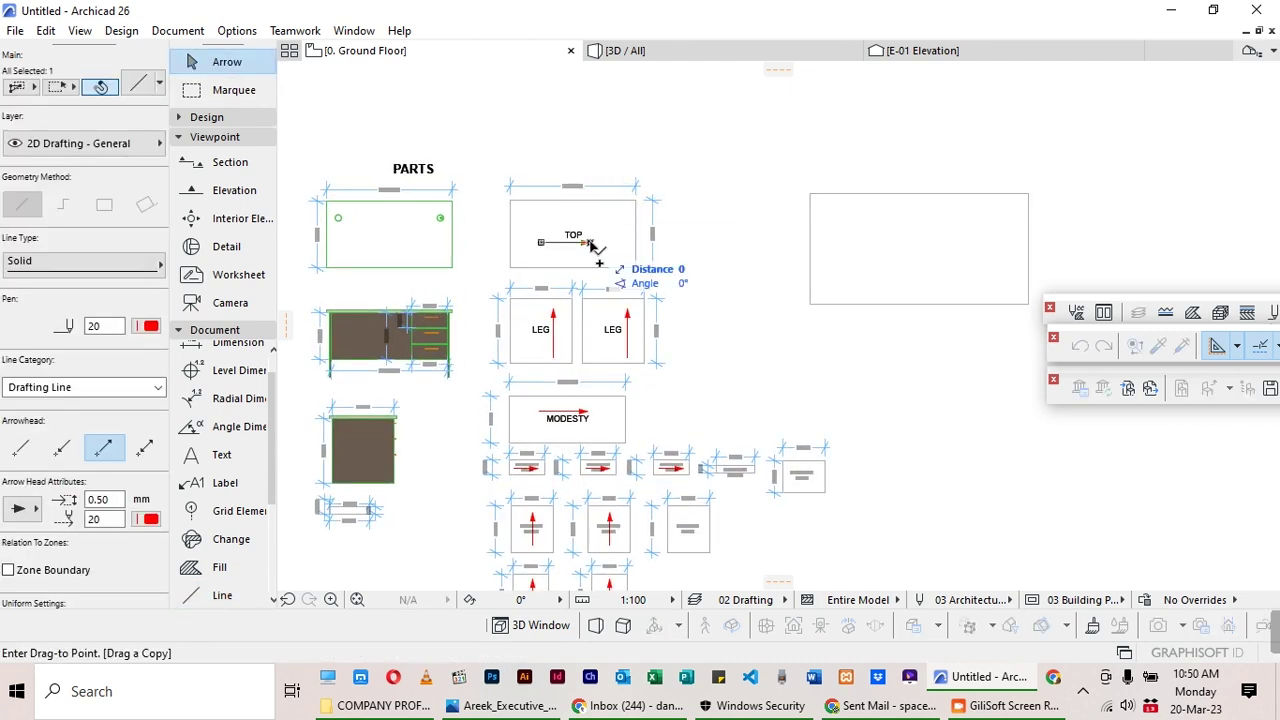
{"action": "left_click", "coordinate": [946, 243]}
{"action": "left_click", "coordinate": [755, 258]}
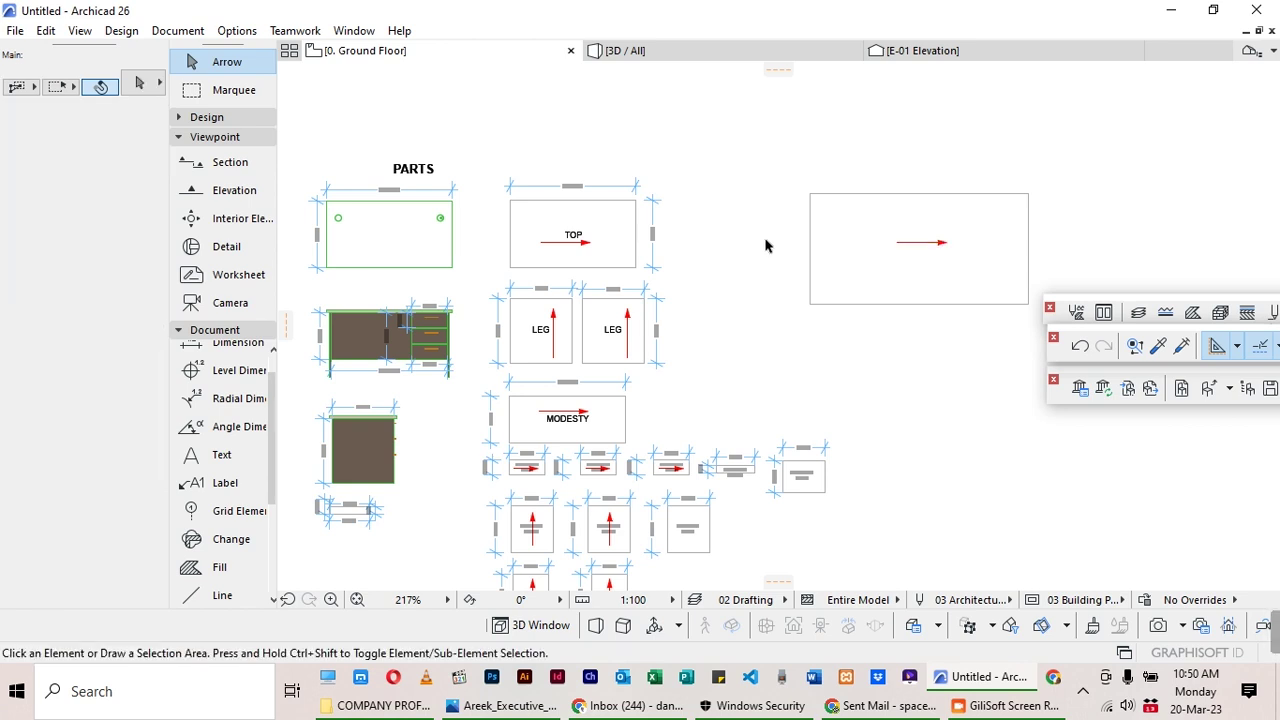
{"action": "scroll", "coordinate": [780, 260], "scroll_direction": "down", "scroll_amount": 3}
{"action": "scroll", "coordinate": [687, 260], "scroll_direction": "up", "scroll_amount": 3}
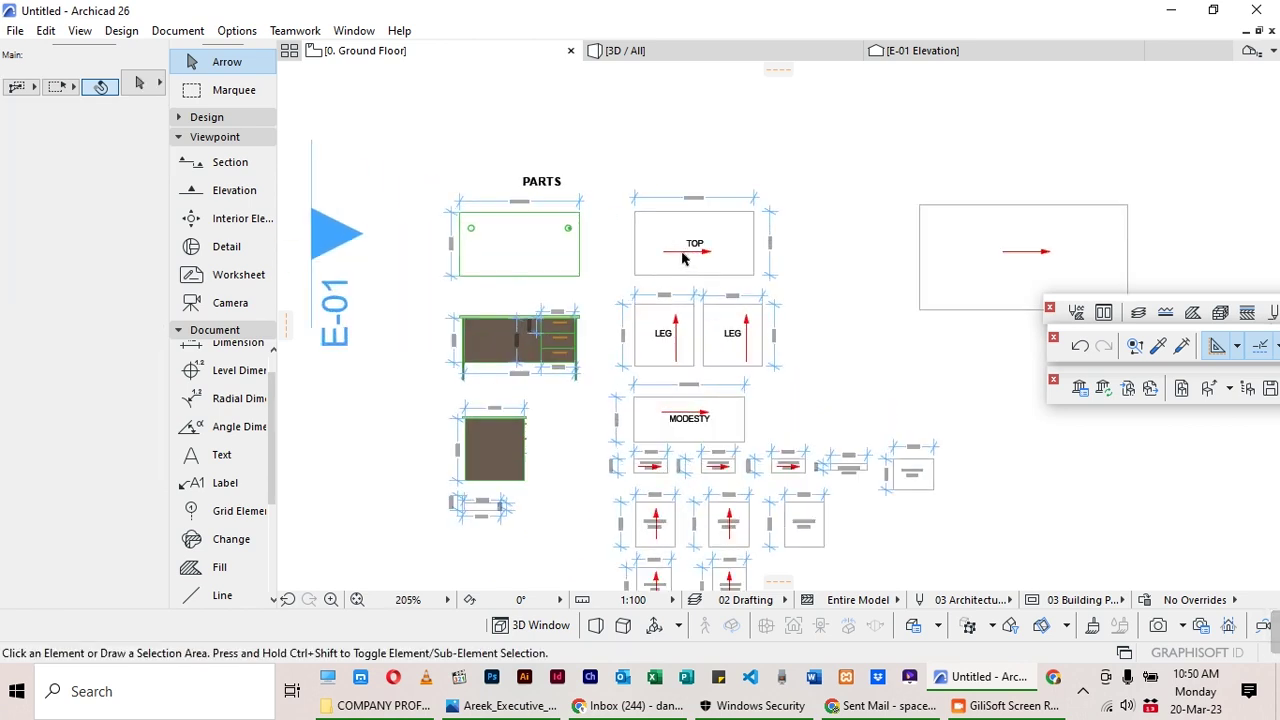
{"action": "scroll", "coordinate": [610, 272], "scroll_direction": "up", "scroll_amount": 2}
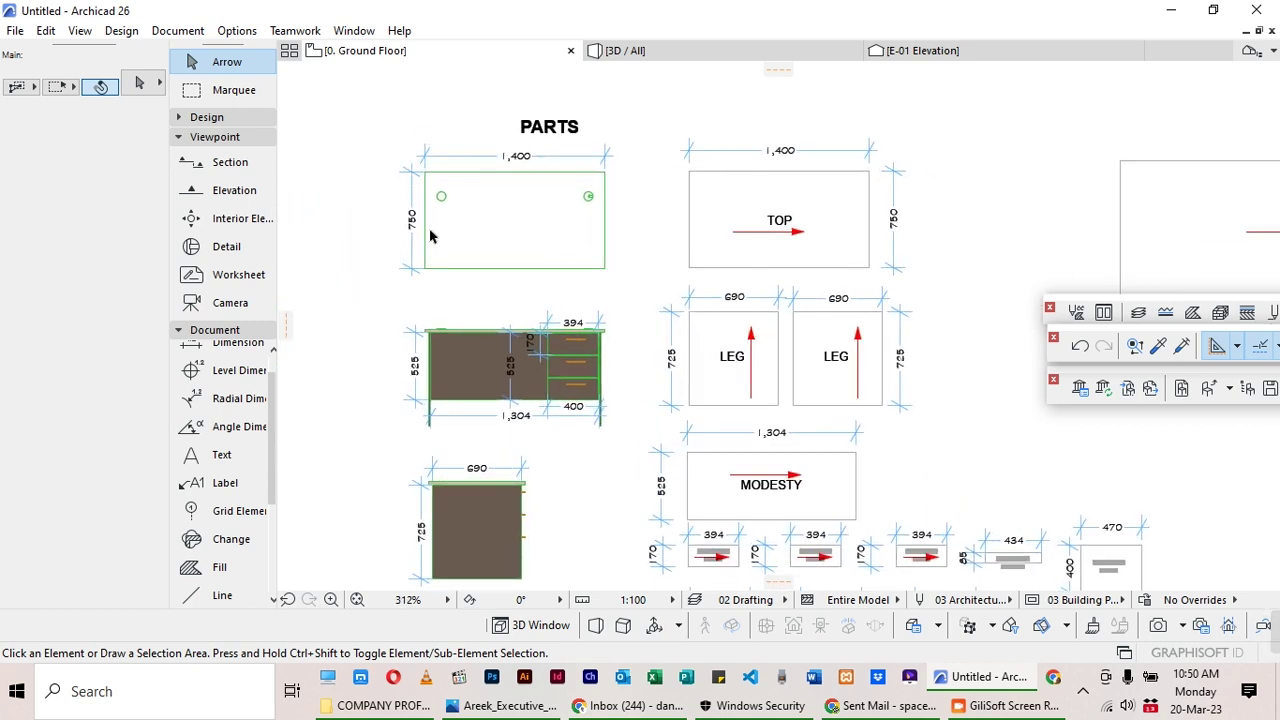
{"action": "scroll", "coordinate": [511, 160], "scroll_direction": "up", "scroll_amount": 1}
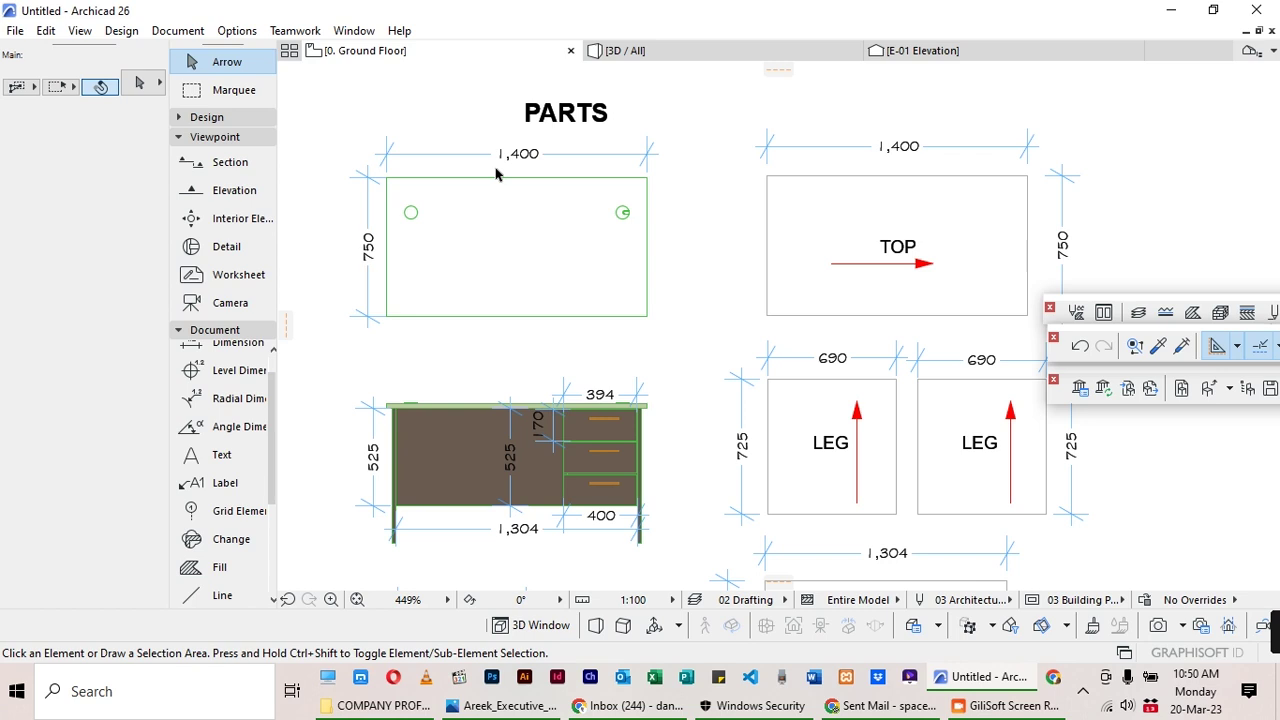
{"action": "scroll", "coordinate": [500, 171], "scroll_direction": "down", "scroll_amount": 3}
{"action": "scroll", "coordinate": [767, 366], "scroll_direction": "up", "scroll_amount": 2}
{"action": "scroll", "coordinate": [495, 400], "scroll_direction": "up", "scroll_amount": 2}
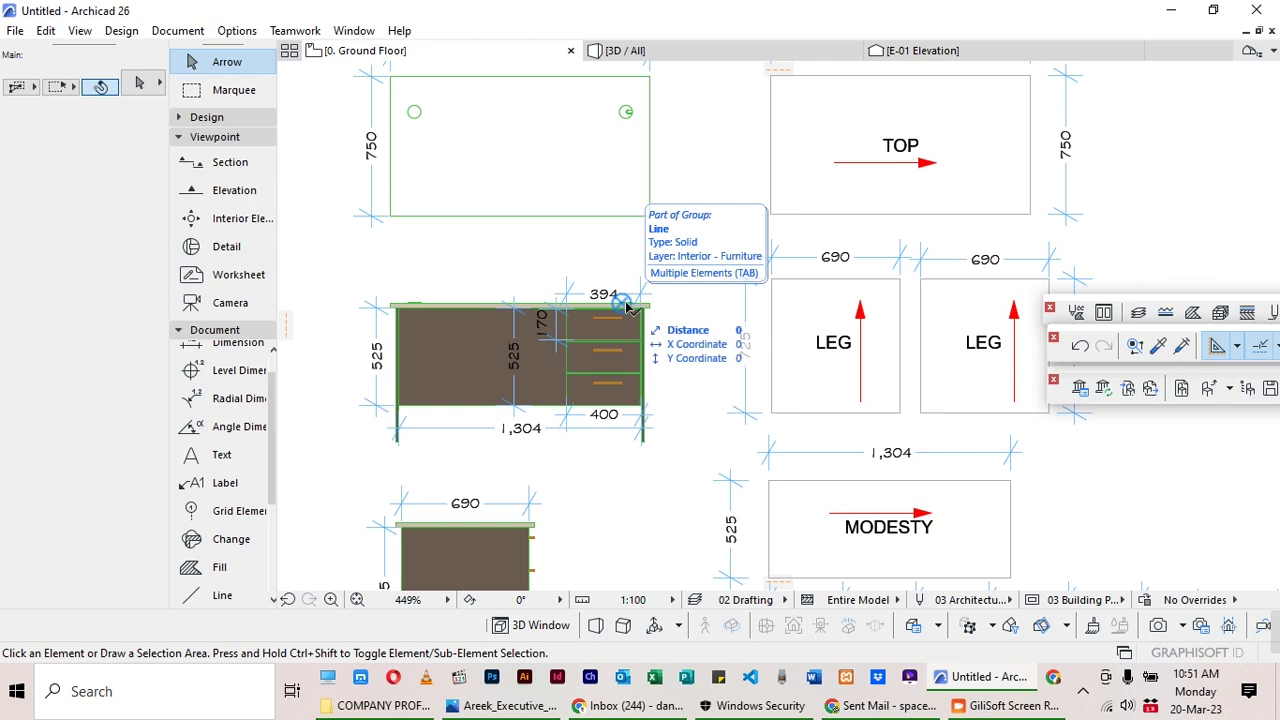
{"action": "scroll", "coordinate": [630, 312], "scroll_direction": "up", "scroll_amount": 1}
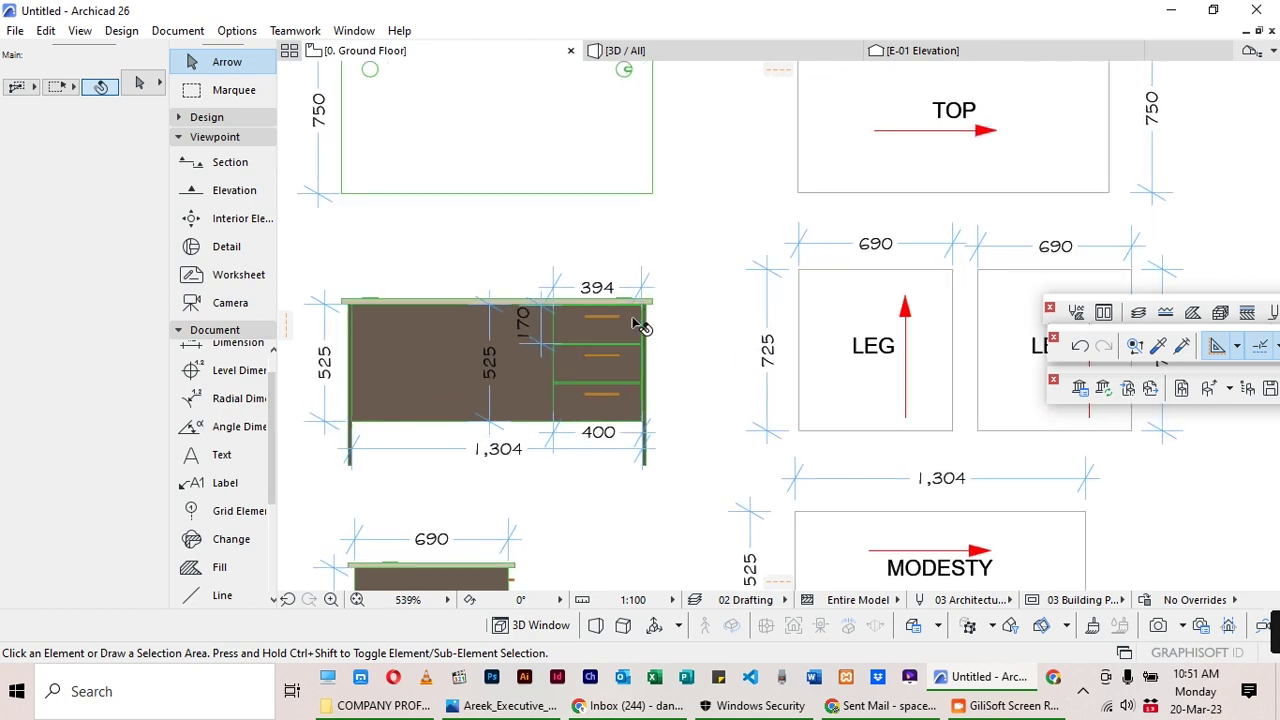
{"action": "scroll", "coordinate": [640, 323], "scroll_direction": "down", "scroll_amount": 1}
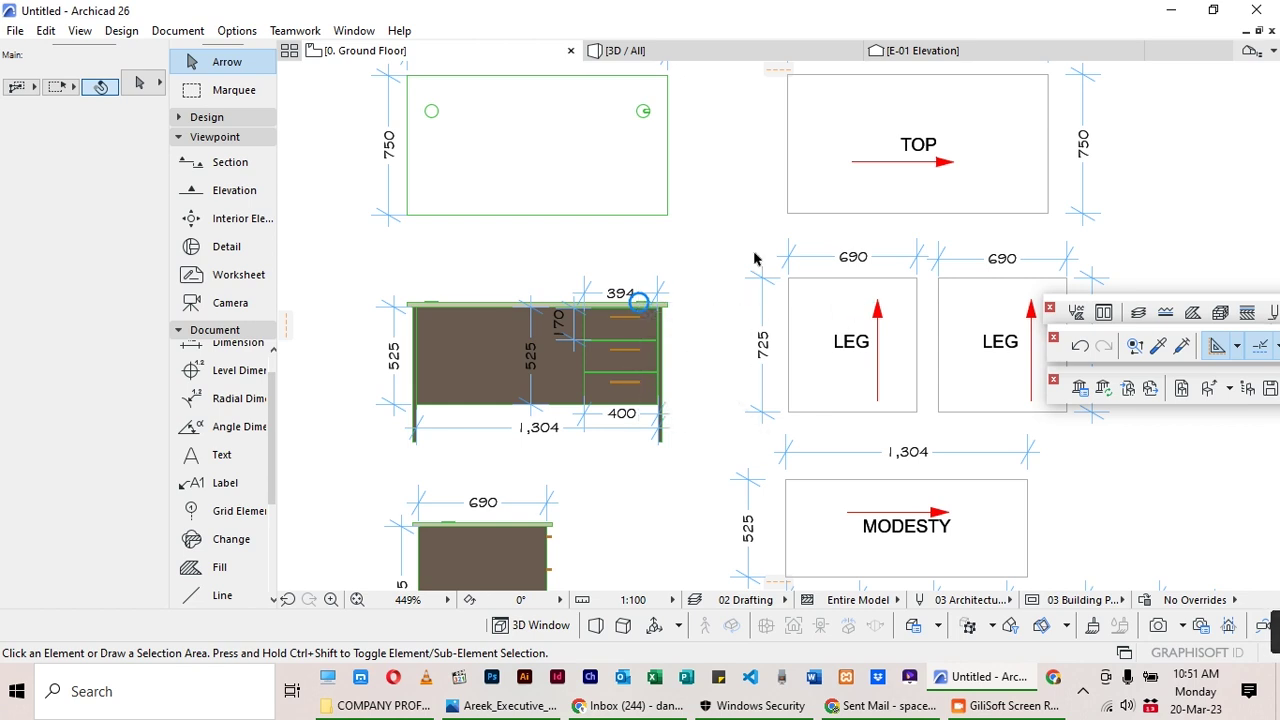
{"action": "scroll", "coordinate": [755, 260], "scroll_direction": "down", "scroll_amount": 3}
{"action": "scroll", "coordinate": [770, 222], "scroll_direction": "down", "scroll_amount": 1}
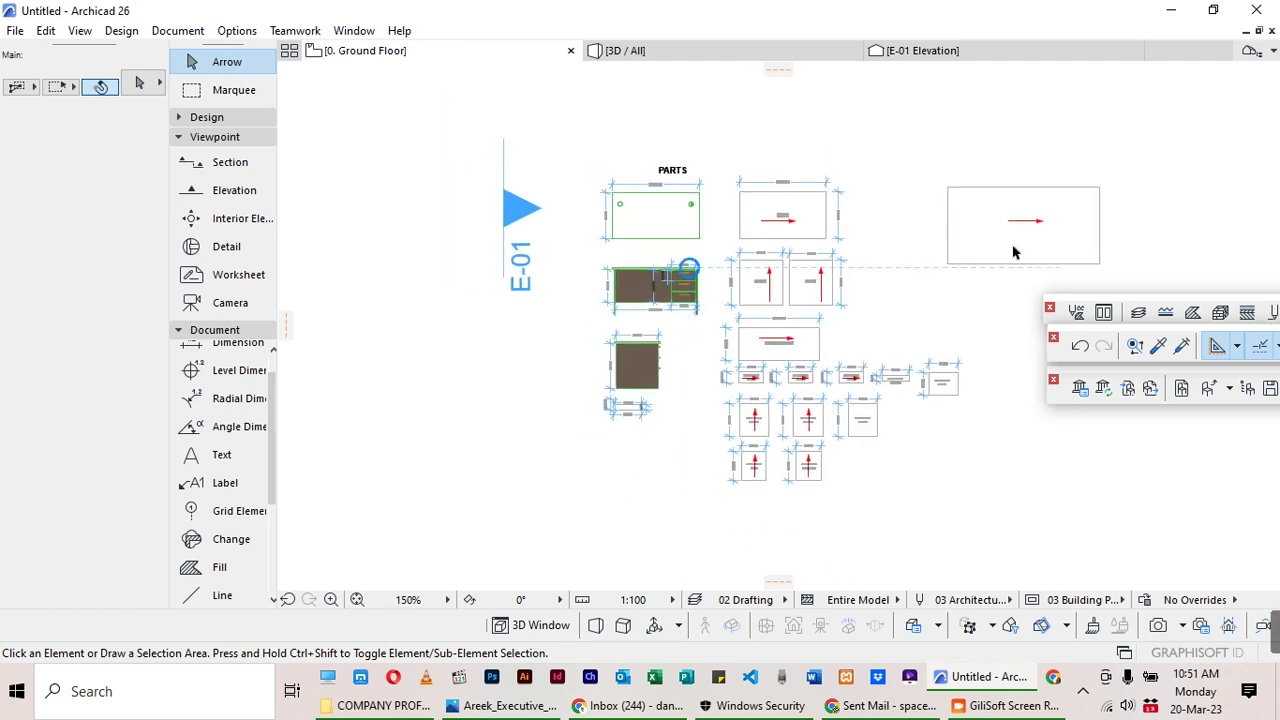
{"action": "scroll", "coordinate": [1025, 200], "scroll_direction": "up", "scroll_amount": 3}
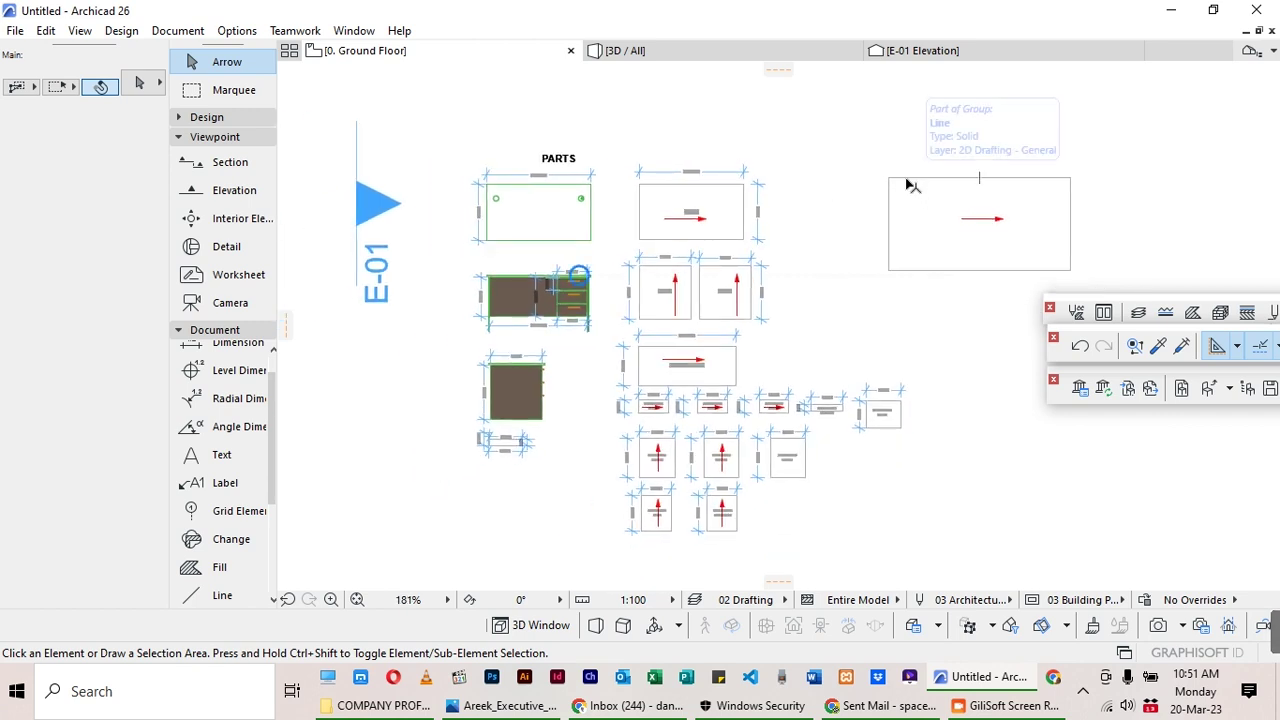
Set the Fill tool defaults to the Wood 45 pattern with orange pen 3.
{"action": "scroll", "coordinate": [318, 404], "scroll_direction": "down", "scroll_amount": 2}
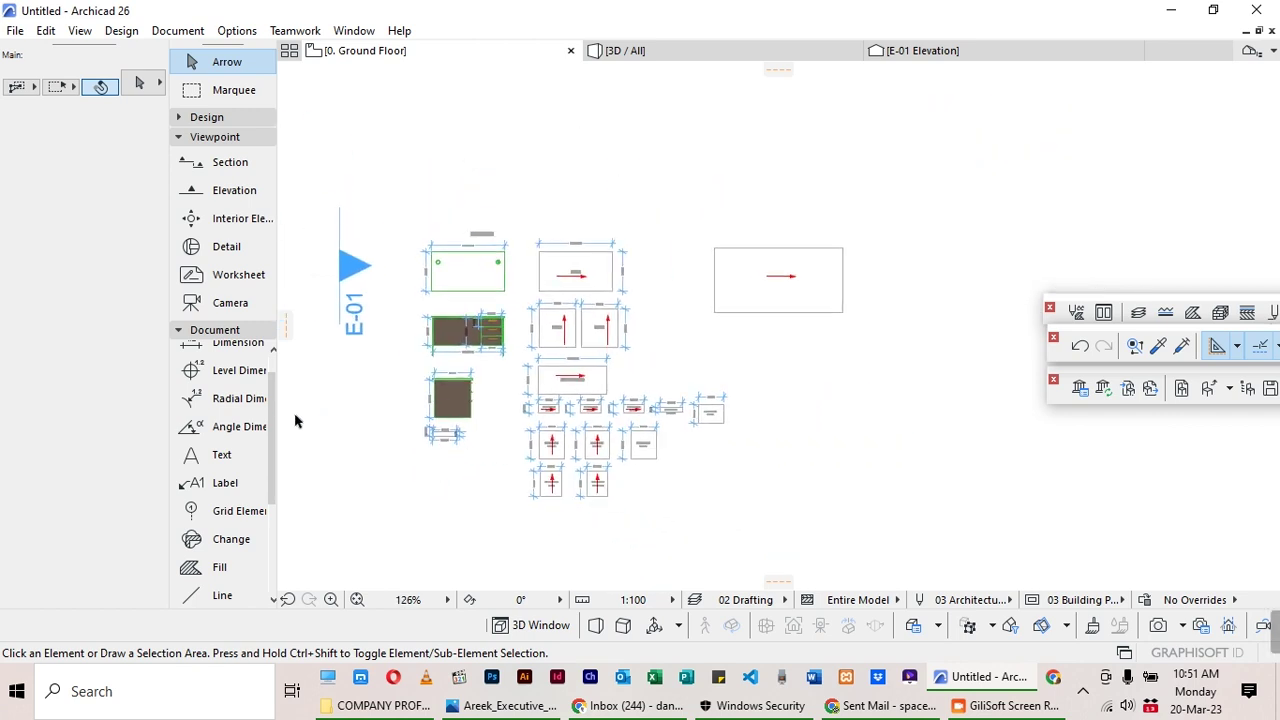
{"action": "double_click", "coordinate": [207, 577]}
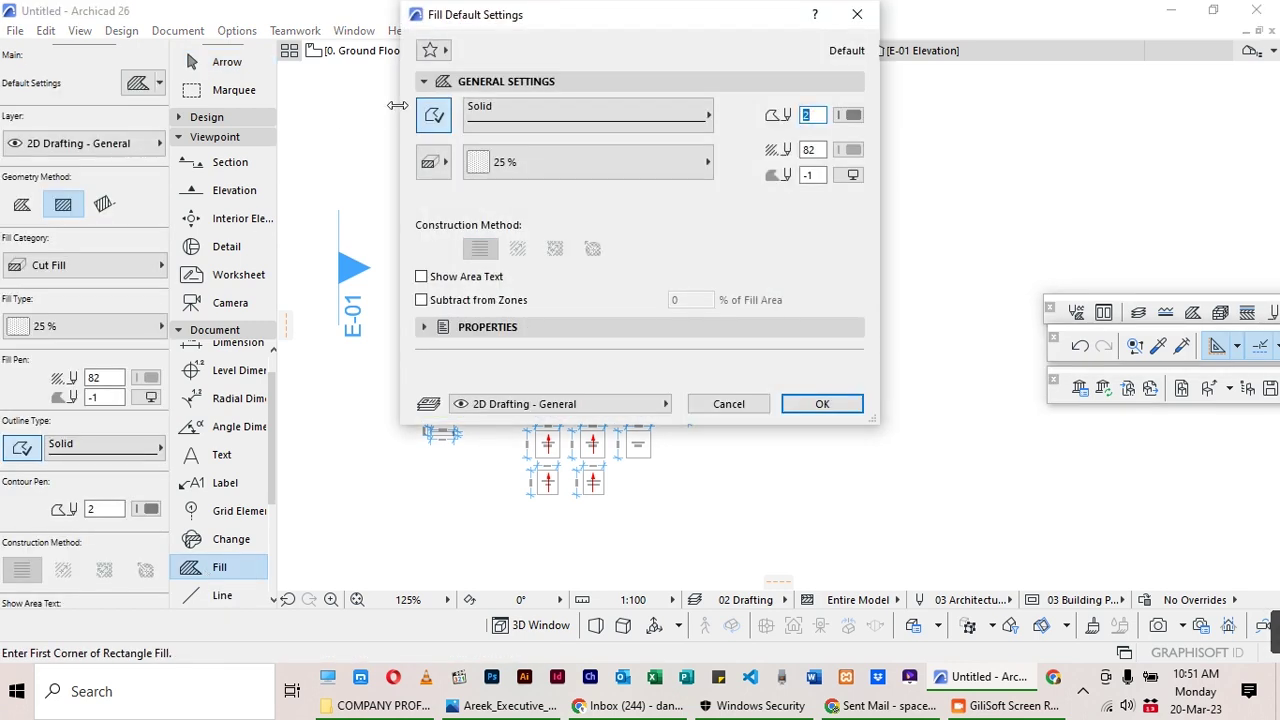
{"action": "left_click", "coordinate": [600, 162]}
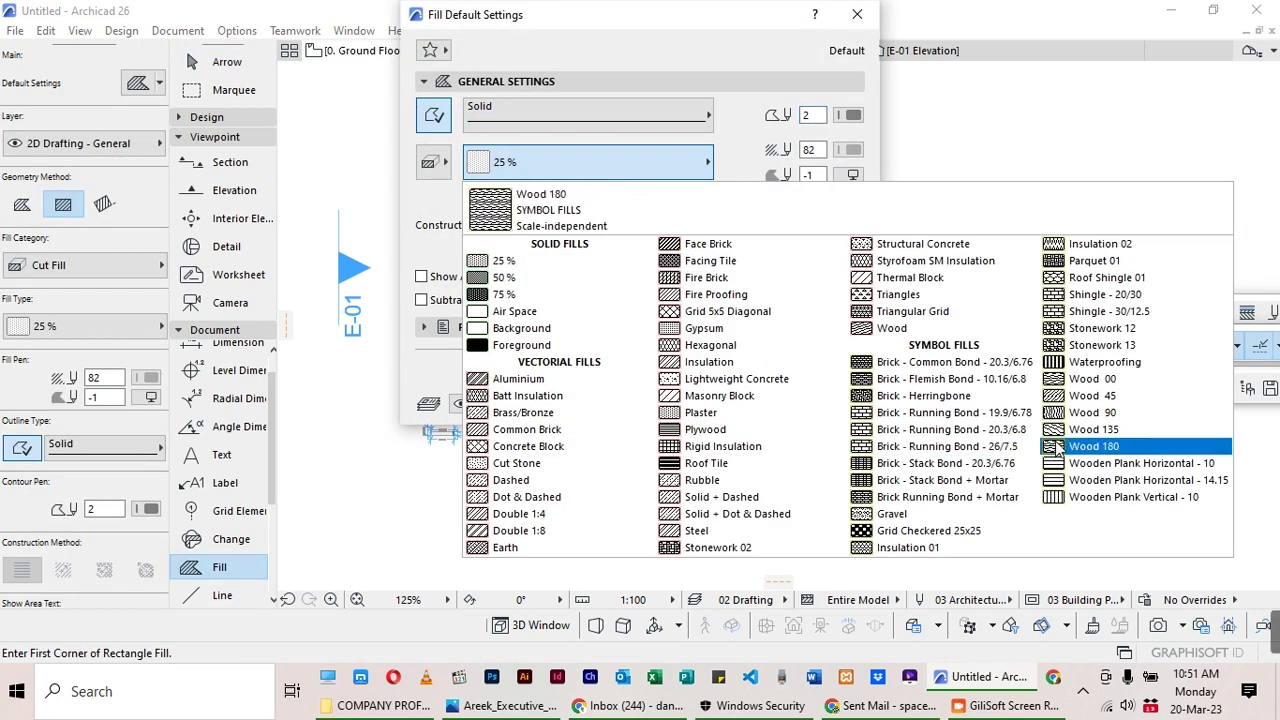
{"action": "left_click", "coordinate": [1090, 396]}
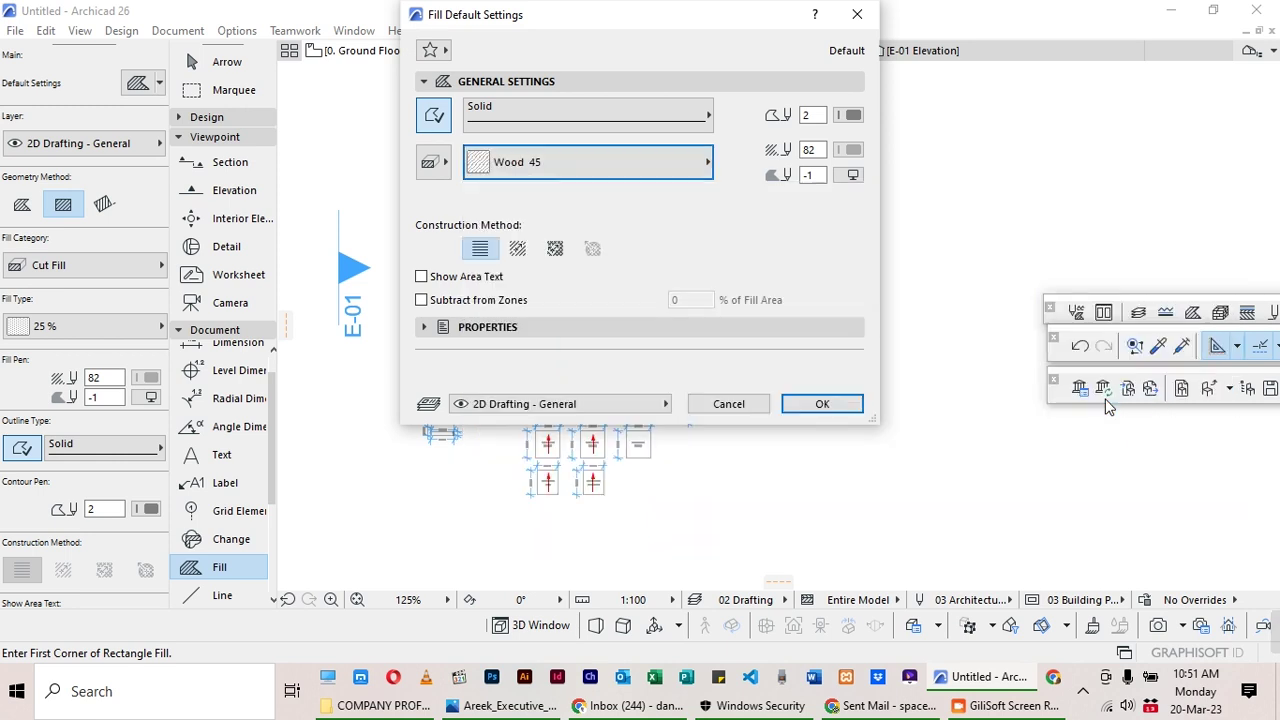
{"action": "left_click", "coordinate": [848, 150]}
{"action": "left_click", "coordinate": [918, 158]}
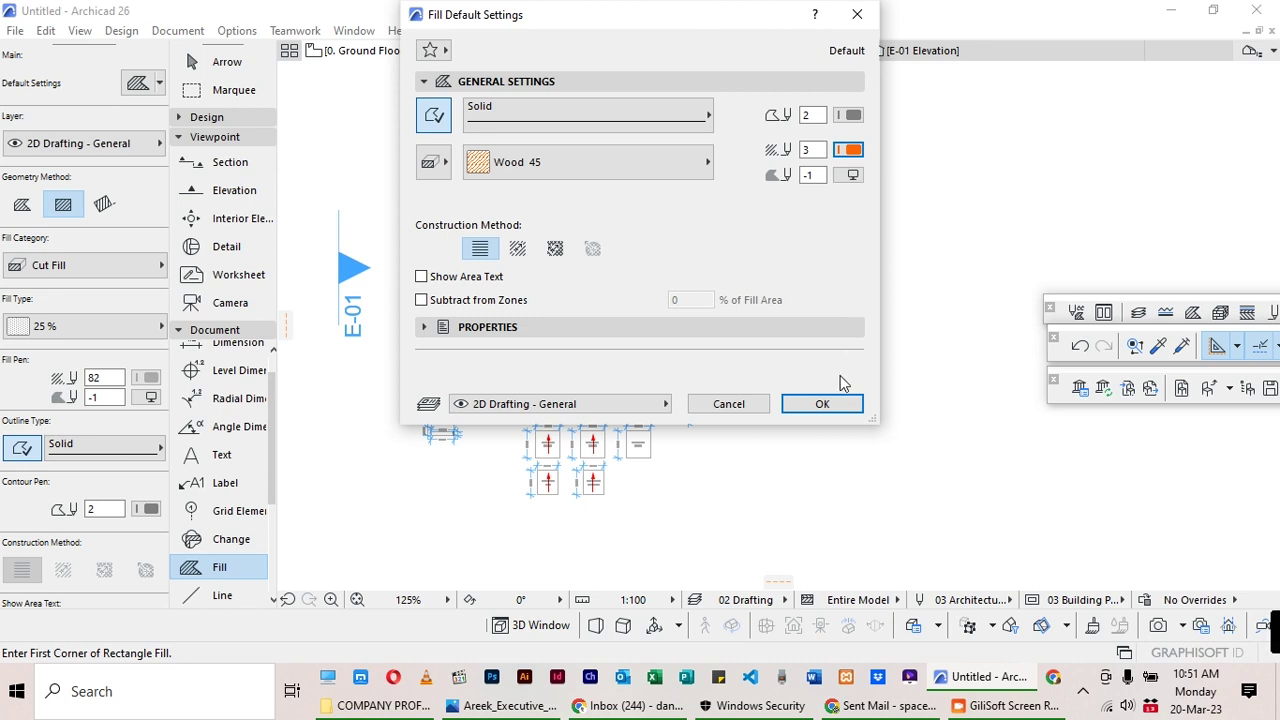
{"action": "left_click", "coordinate": [822, 403]}
Draw a 1400 by 750 Wood 45 fill from the board's top-left corner.
{"action": "scroll", "coordinate": [492, 318], "scroll_direction": "up", "scroll_amount": 4}
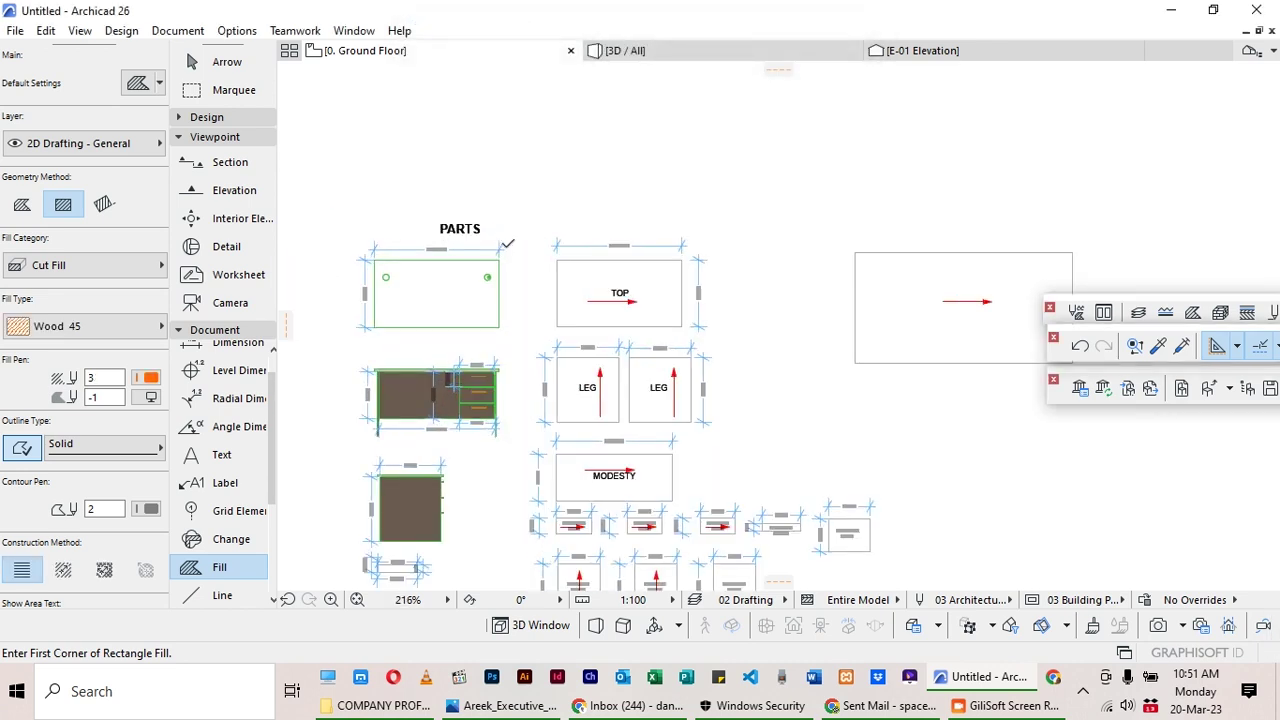
{"action": "scroll", "coordinate": [544, 208], "scroll_direction": "down", "scroll_amount": 1}
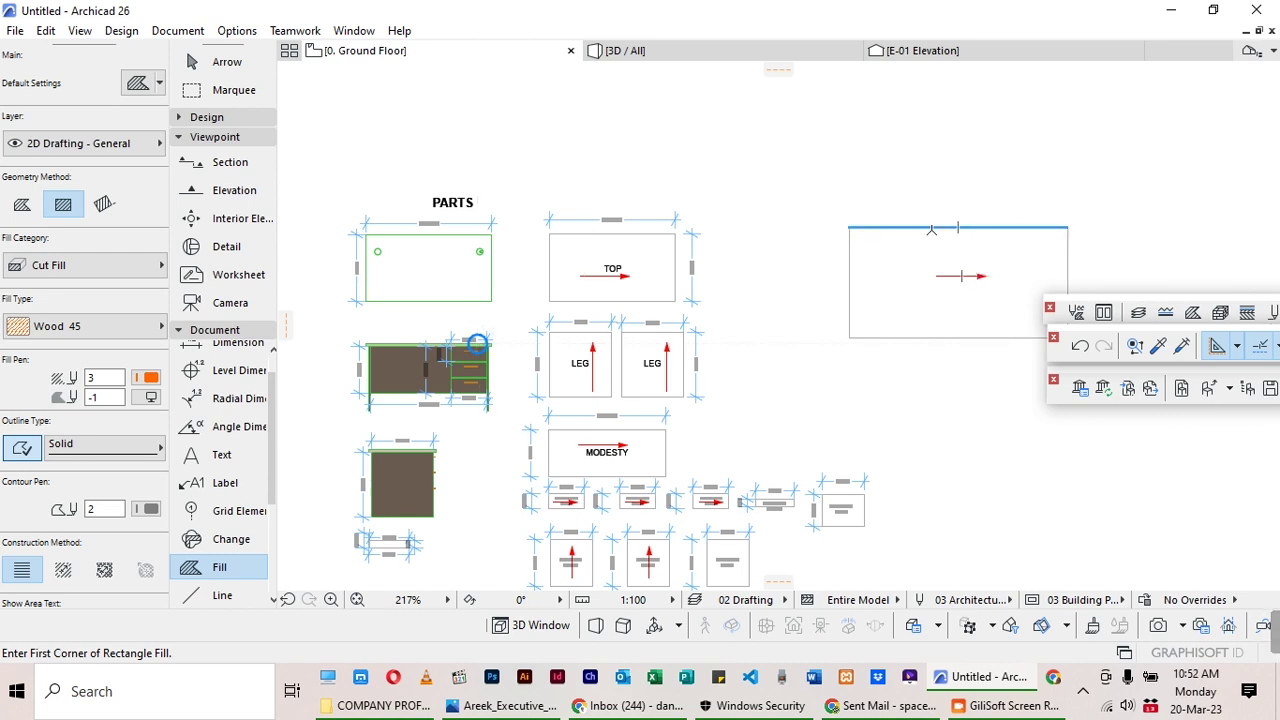
{"action": "scroll", "coordinate": [694, 236], "scroll_direction": "up", "scroll_amount": 2}
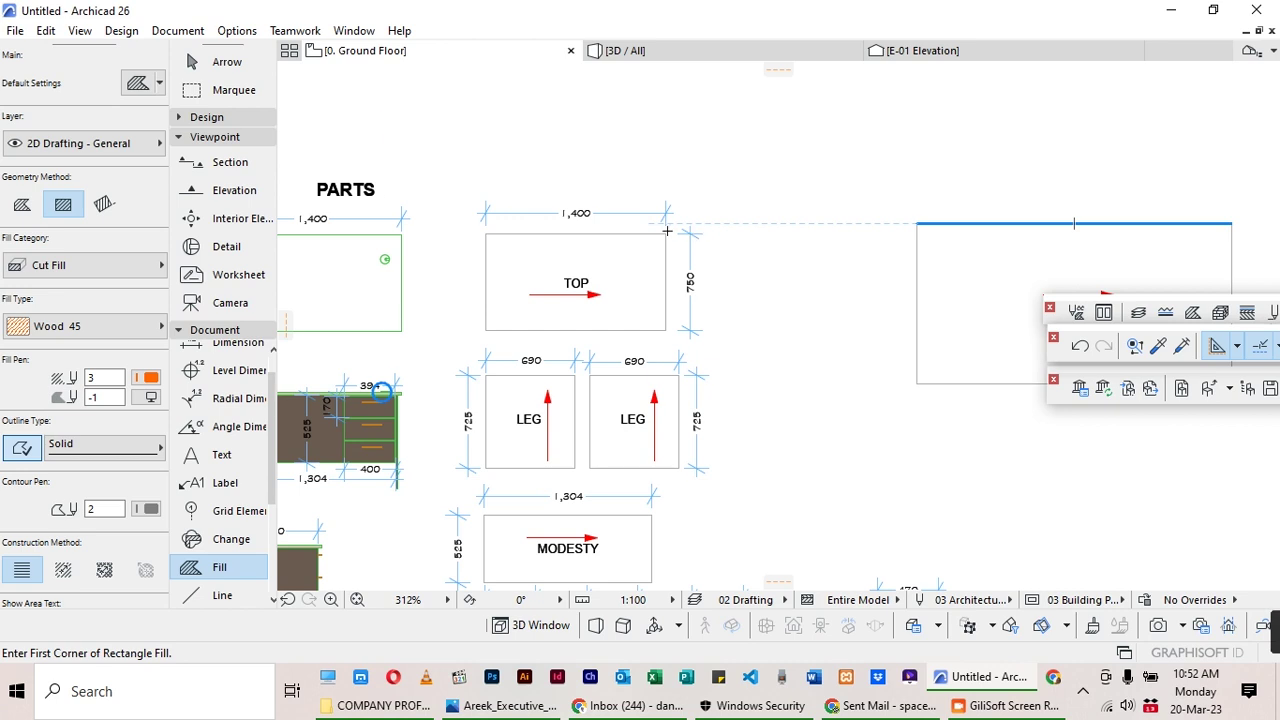
{"action": "scroll", "coordinate": [667, 231], "scroll_direction": "down", "scroll_amount": 2}
{"action": "scroll", "coordinate": [721, 204], "scroll_direction": "up", "scroll_amount": 2}
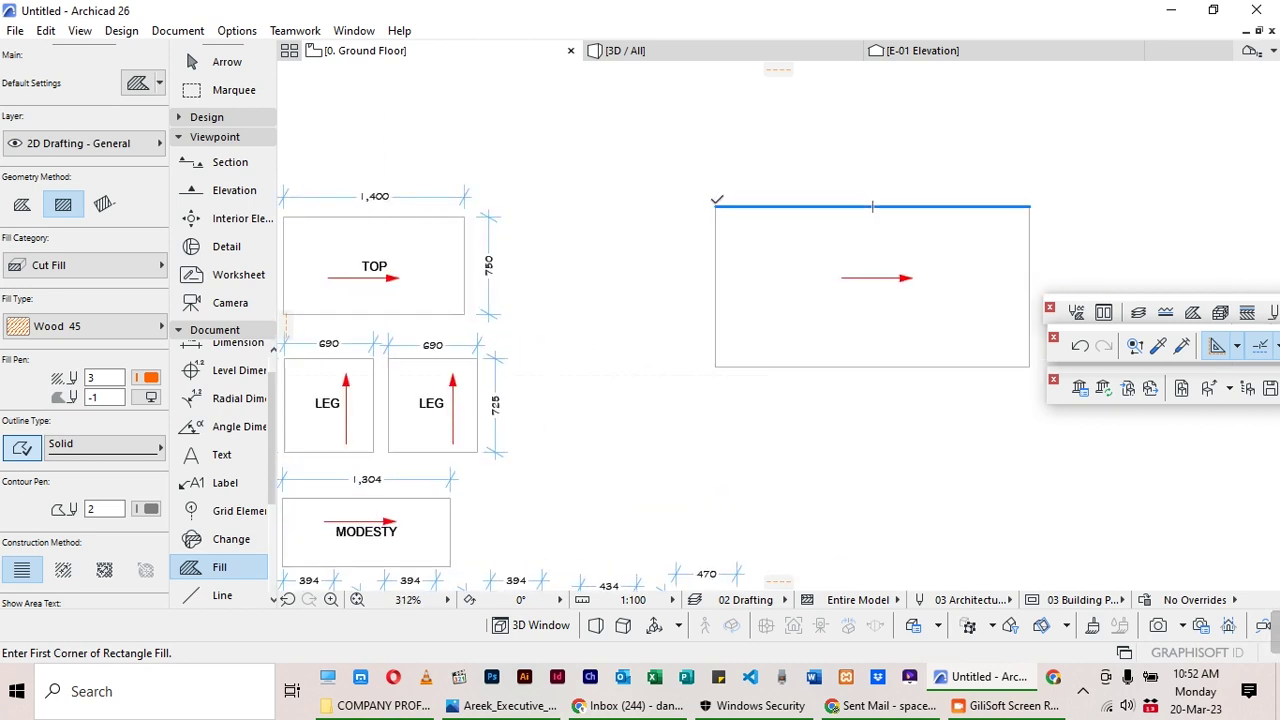
{"action": "left_click", "coordinate": [715, 206]}
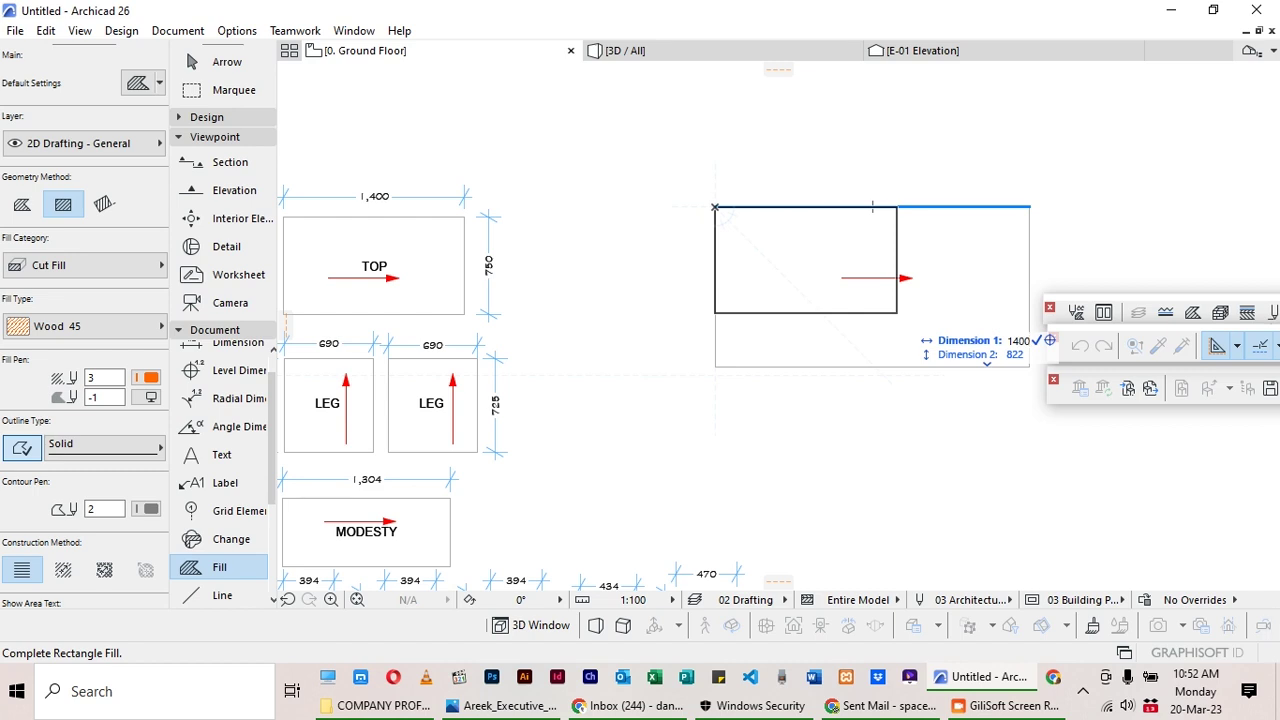
{"action": "key", "text": "Tab"}
{"action": "type", "text": "75"}
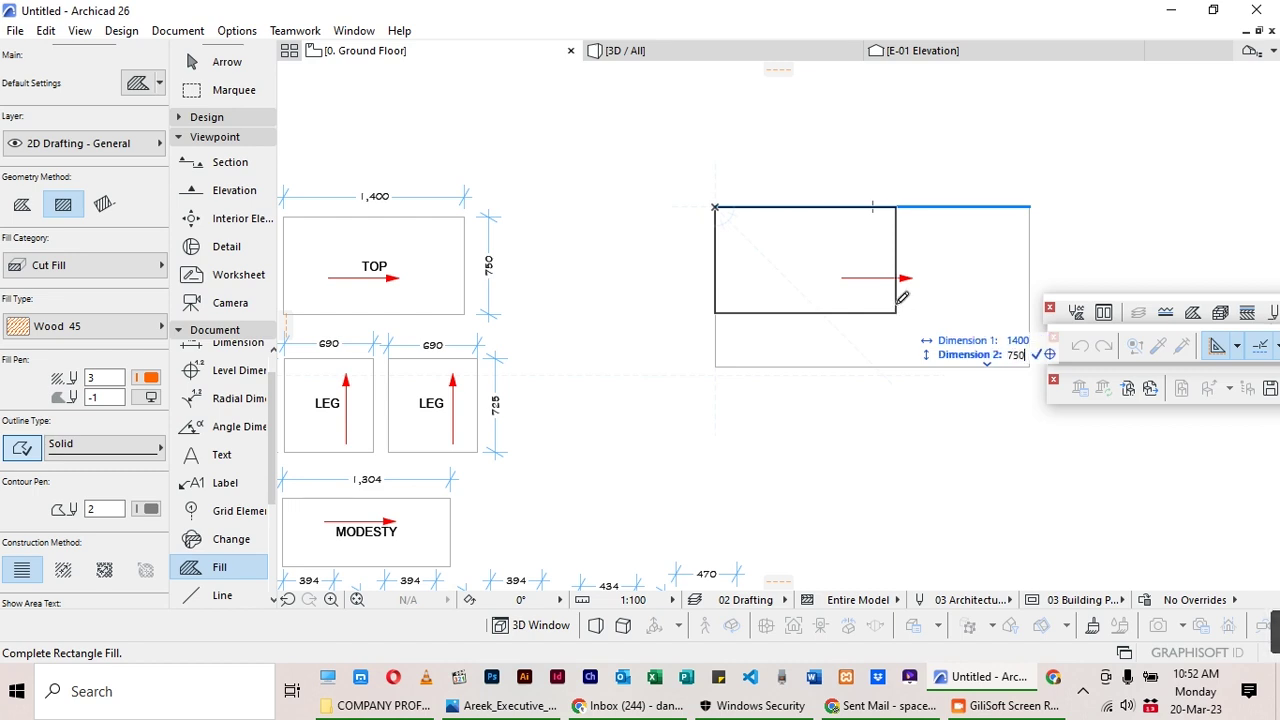
{"action": "key", "text": "Return"}
Copy the TOP label into the new wood fill.
{"action": "scroll", "coordinate": [910, 296], "scroll_direction": "down", "scroll_amount": 1}
{"action": "left_click", "coordinate": [193, 66]}
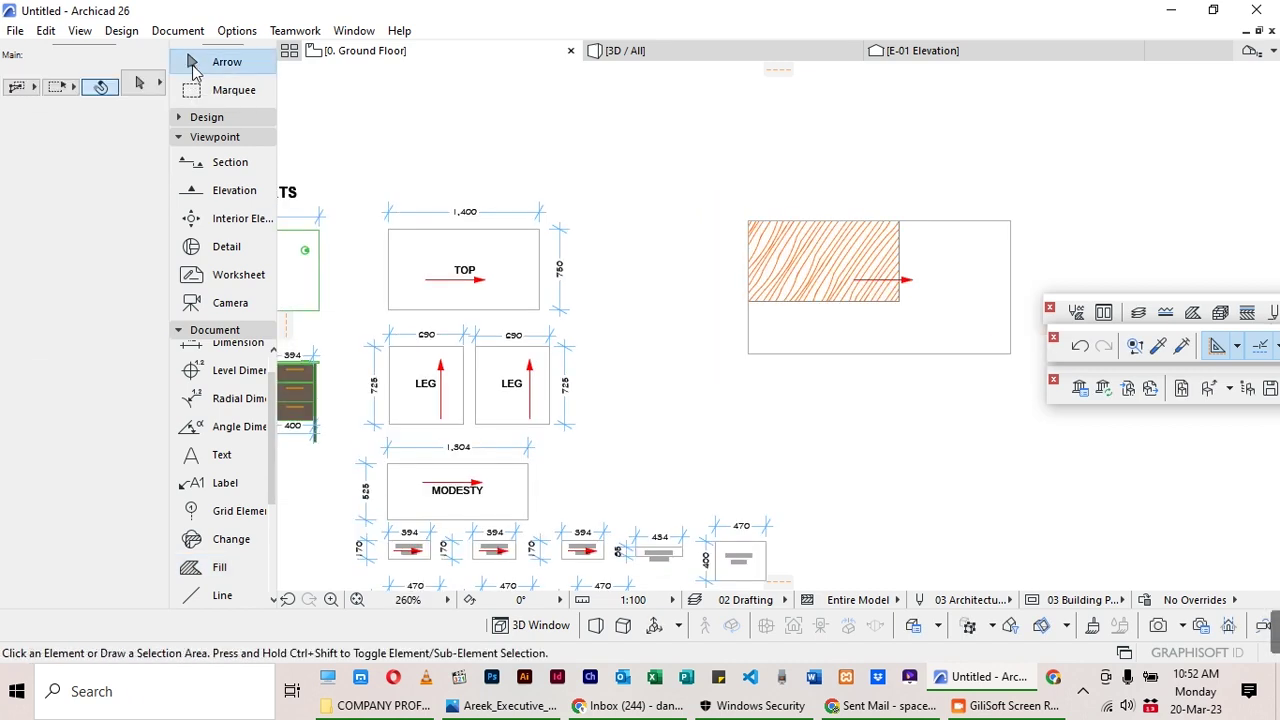
{"action": "left_click", "coordinate": [478, 271]}
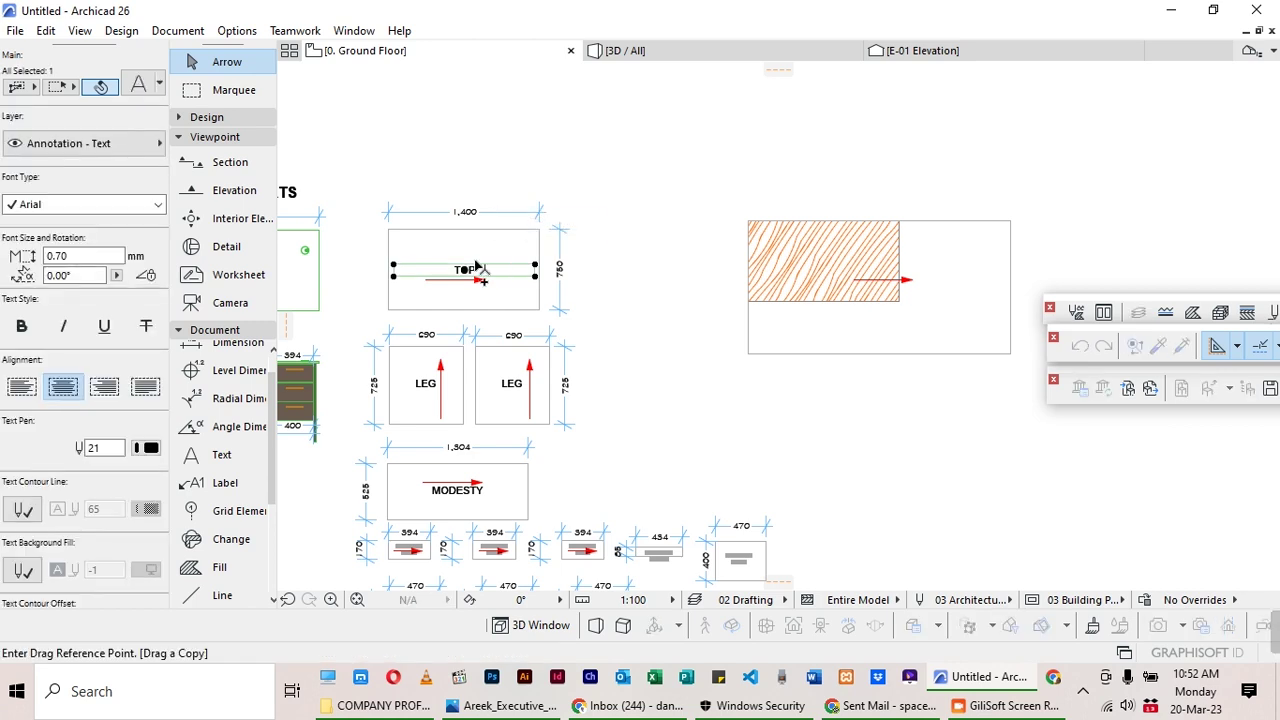
{"action": "left_click", "coordinate": [478, 268]}
{"action": "scroll", "coordinate": [836, 261], "scroll_direction": "up", "scroll_amount": 2}
{"action": "left_click", "coordinate": [836, 261]}
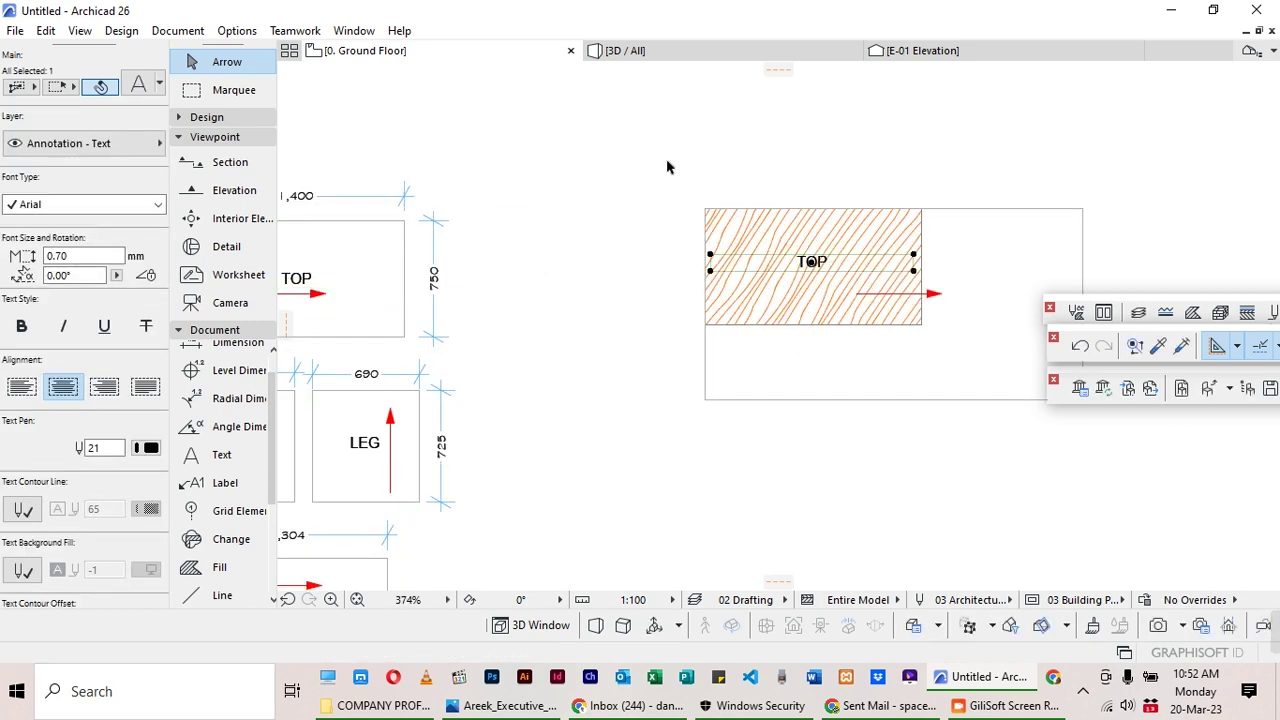
{"action": "scroll", "coordinate": [666, 166], "scroll_direction": "down", "scroll_amount": 2}
{"action": "scroll", "coordinate": [773, 288], "scroll_direction": "up", "scroll_amount": 1}
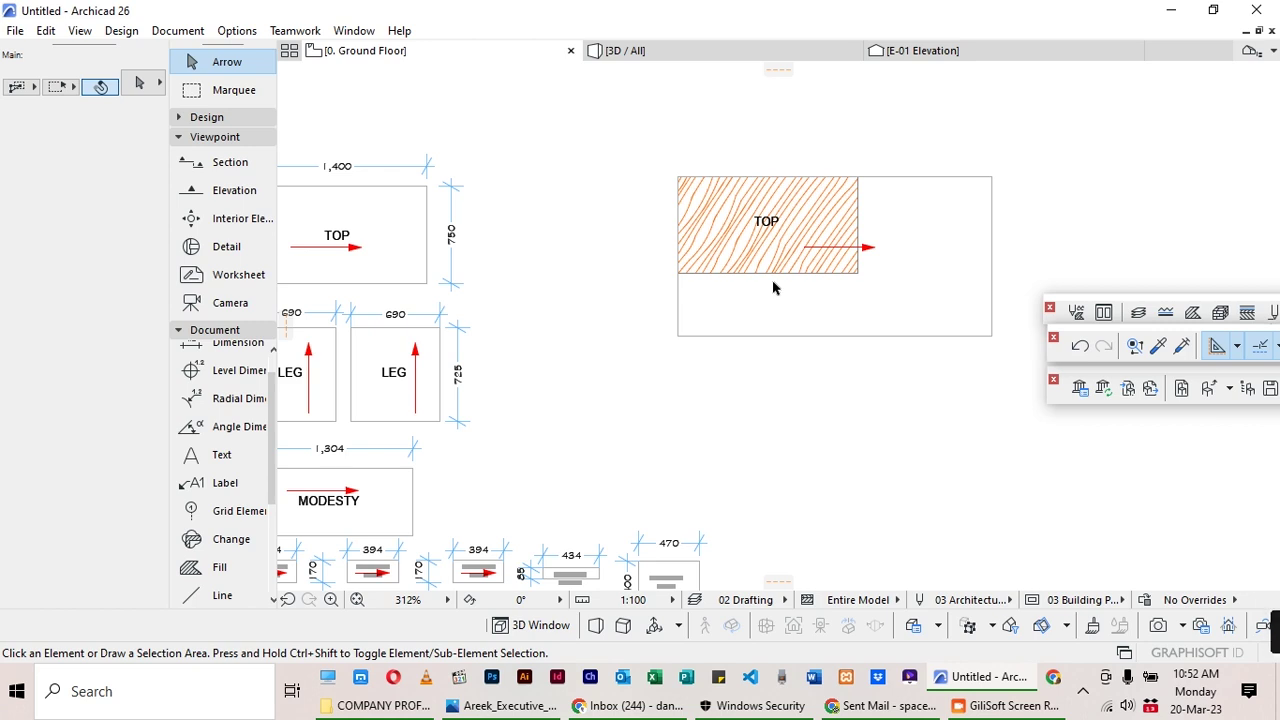
{"action": "scroll", "coordinate": [838, 306], "scroll_direction": "down", "scroll_amount": 2}
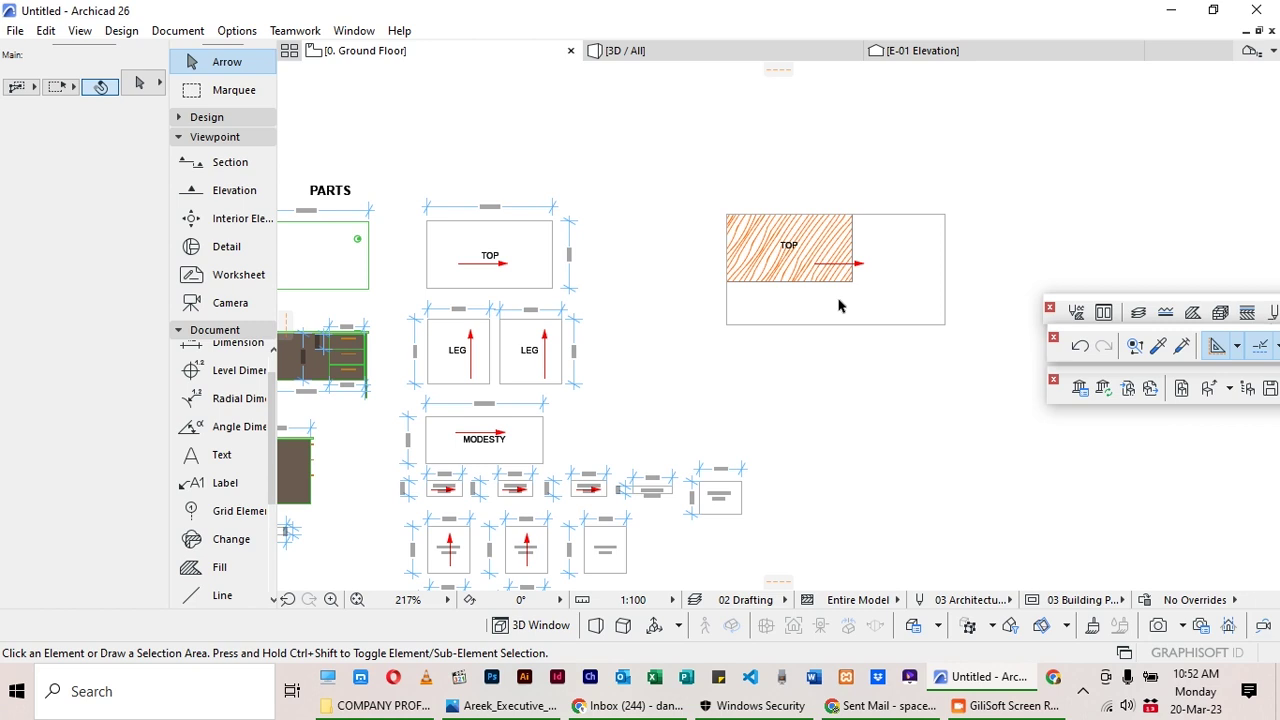
Measure the remaining board length beside the TOP fill.
{"action": "scroll", "coordinate": [478, 395], "scroll_direction": "up", "scroll_amount": 3}
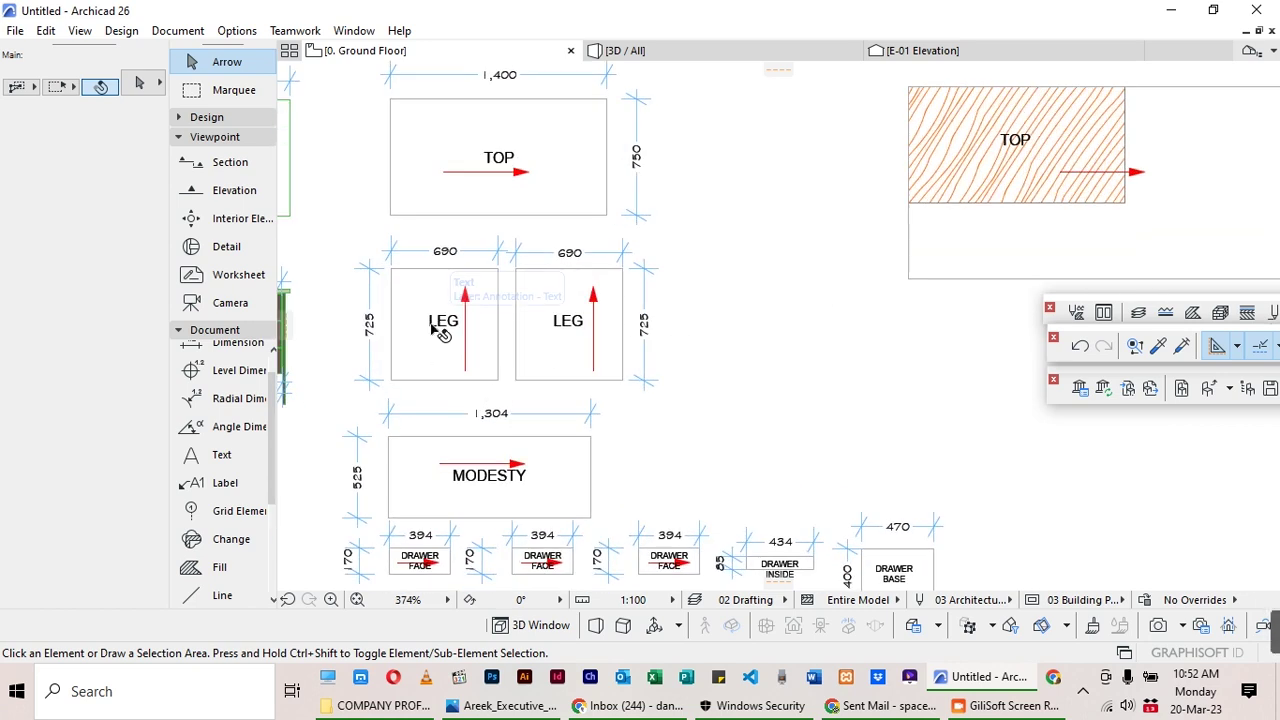
{"action": "scroll", "coordinate": [492, 386], "scroll_direction": "down", "scroll_amount": 1}
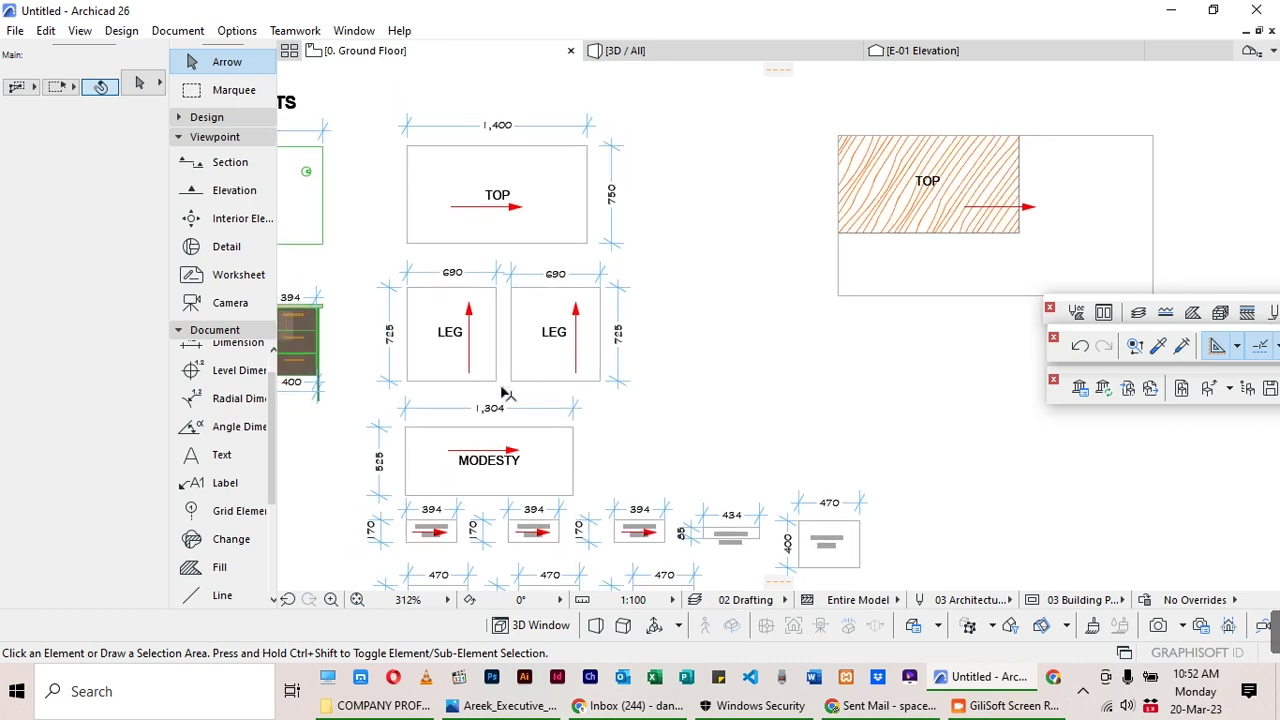
{"action": "scroll", "coordinate": [466, 251], "scroll_direction": "up", "scroll_amount": 3}
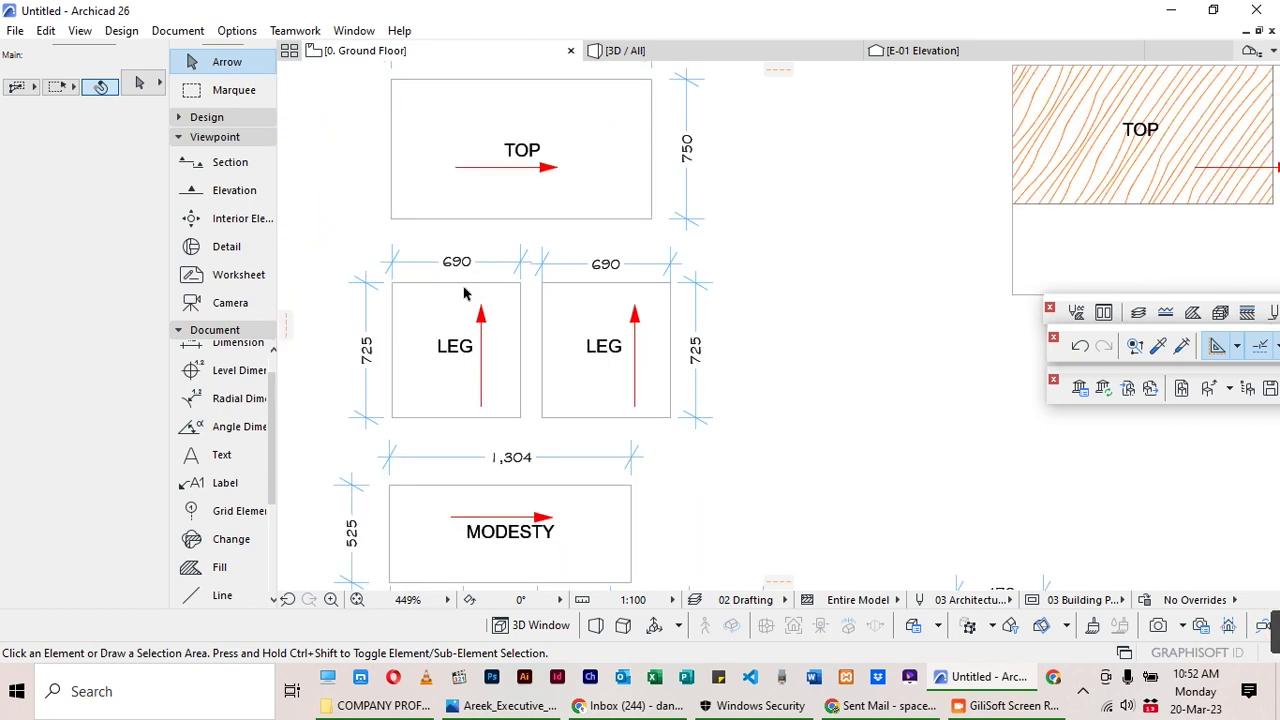
{"action": "scroll", "coordinate": [398, 365], "scroll_direction": "down", "scroll_amount": 2}
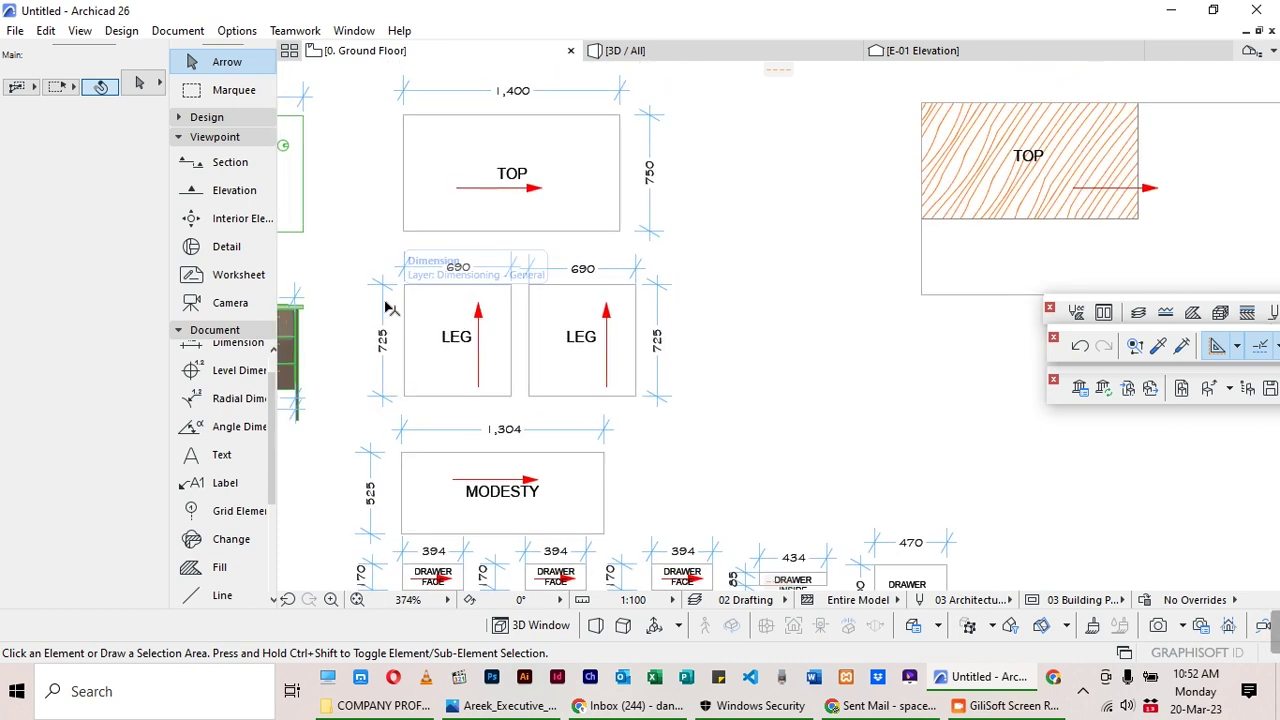
{"action": "scroll", "coordinate": [928, 194], "scroll_direction": "down", "scroll_amount": 3}
{"action": "scroll", "coordinate": [940, 175], "scroll_direction": "up", "scroll_amount": 2}
{"action": "key", "text": "m"}
{"action": "left_click", "coordinate": [929, 176]}
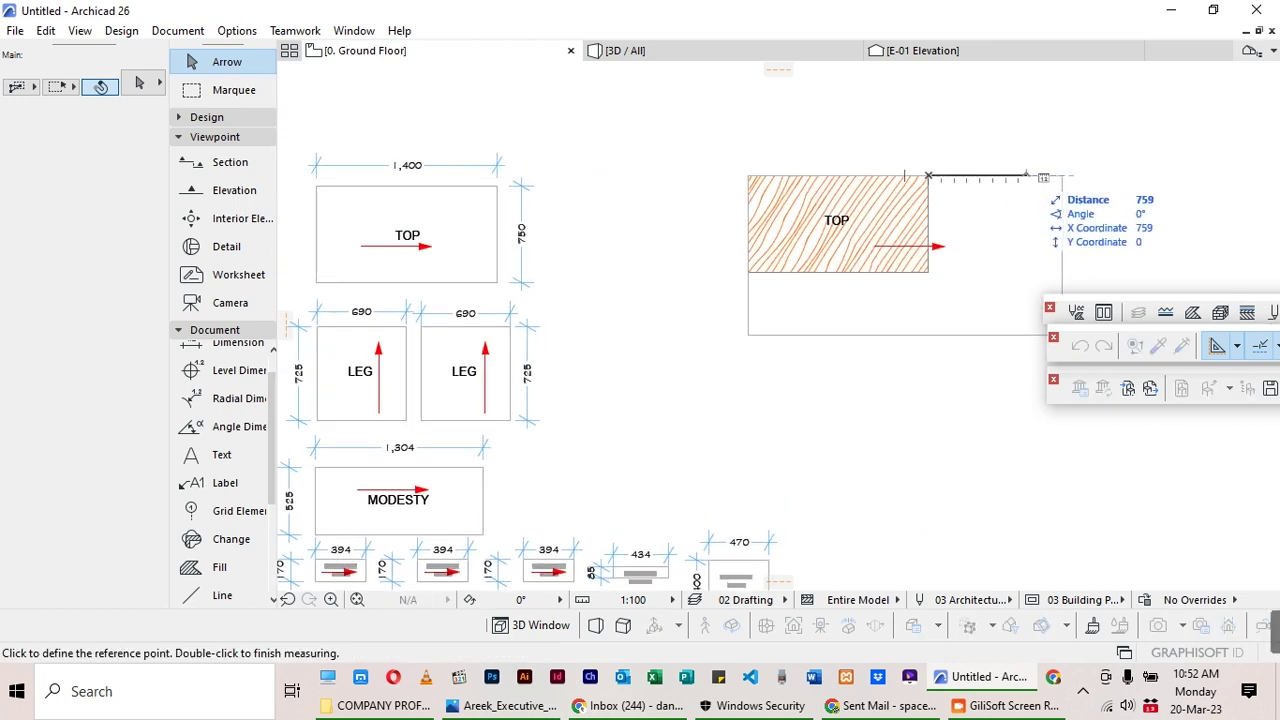
{"action": "key", "text": "Escape"}
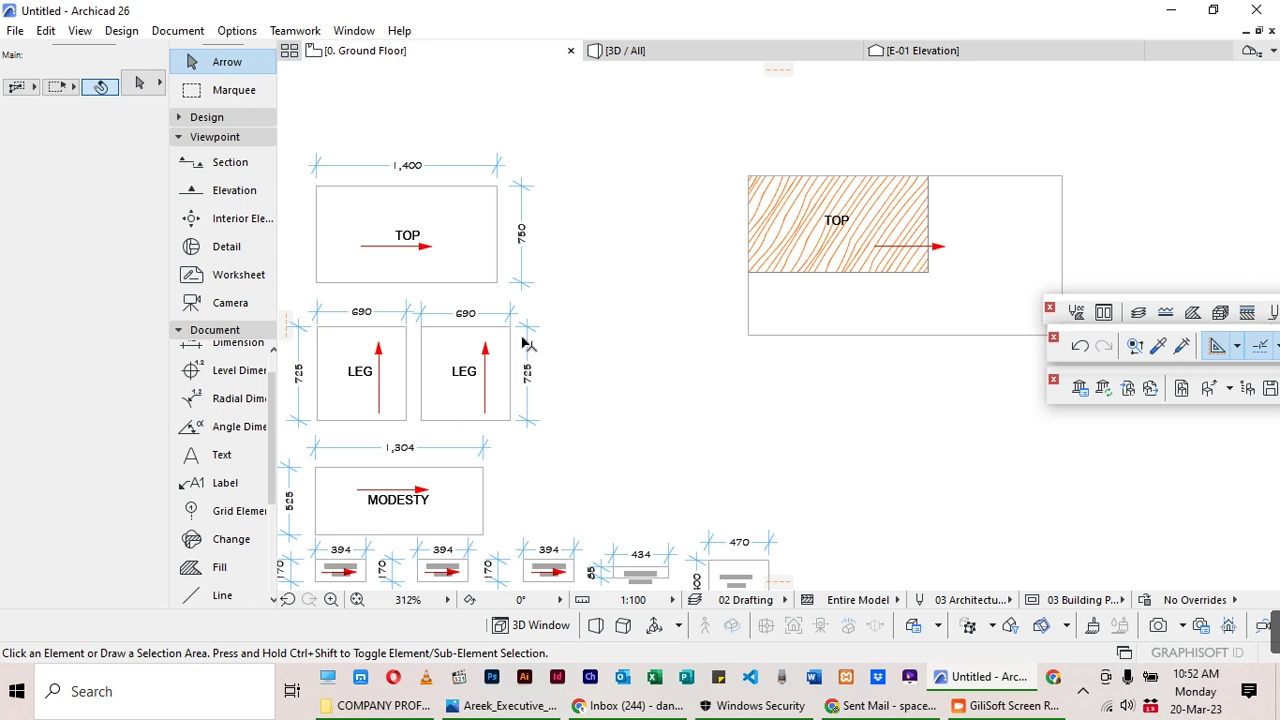
Draw a 725 by 690 Wood 45 fill next to the TOP piece.
{"action": "scroll", "coordinate": [700, 332], "scroll_direction": "down", "scroll_amount": 1}
{"action": "left_click", "coordinate": [219, 567]}
{"action": "scroll", "coordinate": [934, 240], "scroll_direction": "up", "scroll_amount": 2}
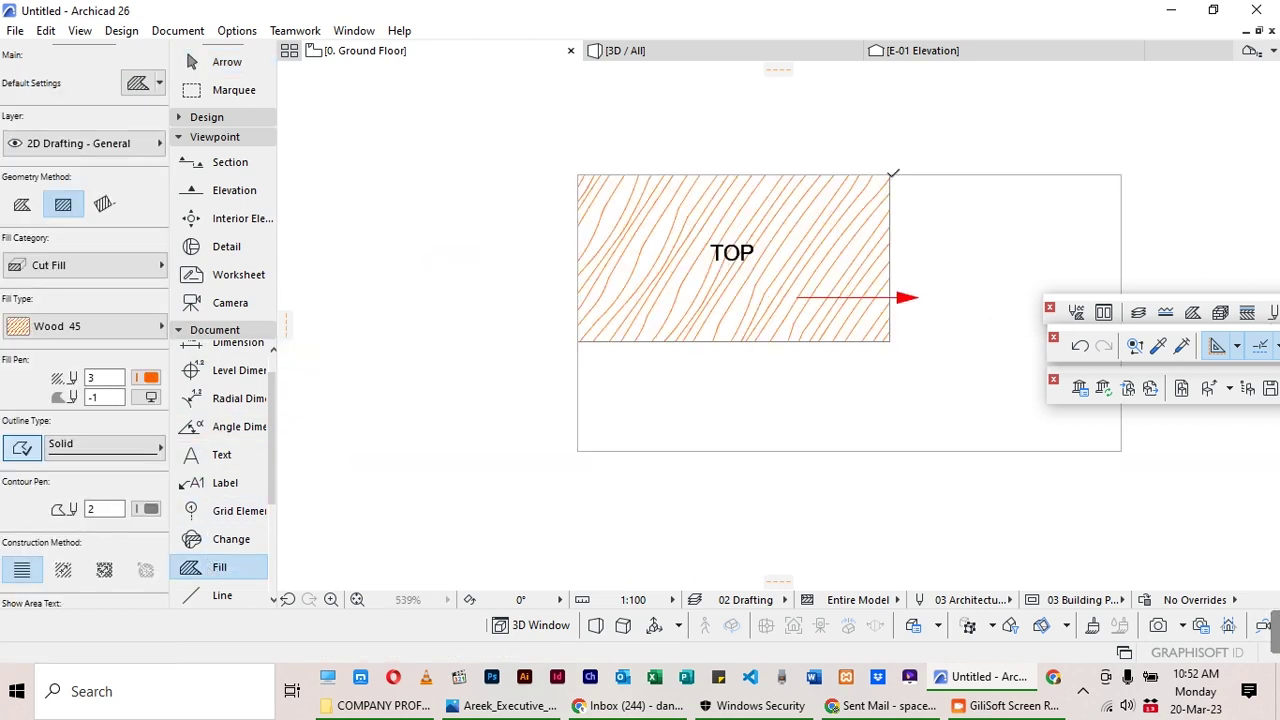
{"action": "left_click", "coordinate": [889, 203]}
{"action": "scroll", "coordinate": [1014, 286], "scroll_direction": "down", "scroll_amount": 2}
{"action": "type", "text": "725"}
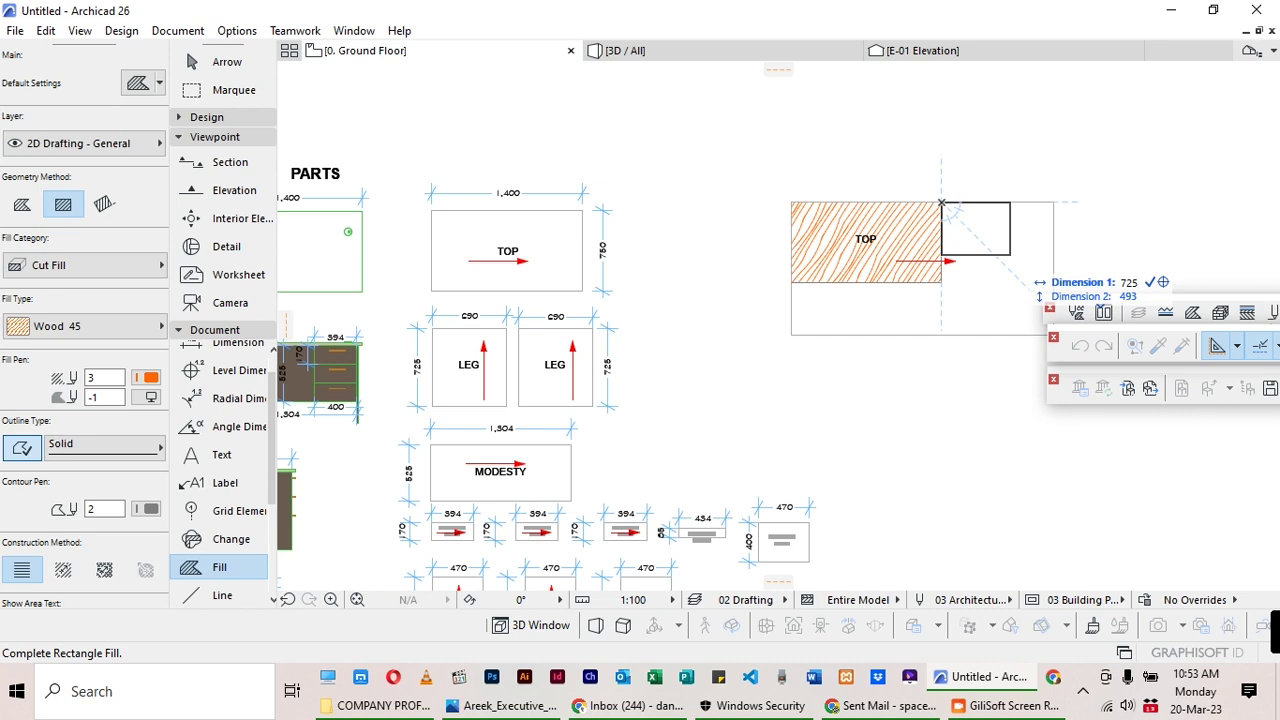
{"action": "key", "text": "Tab"}
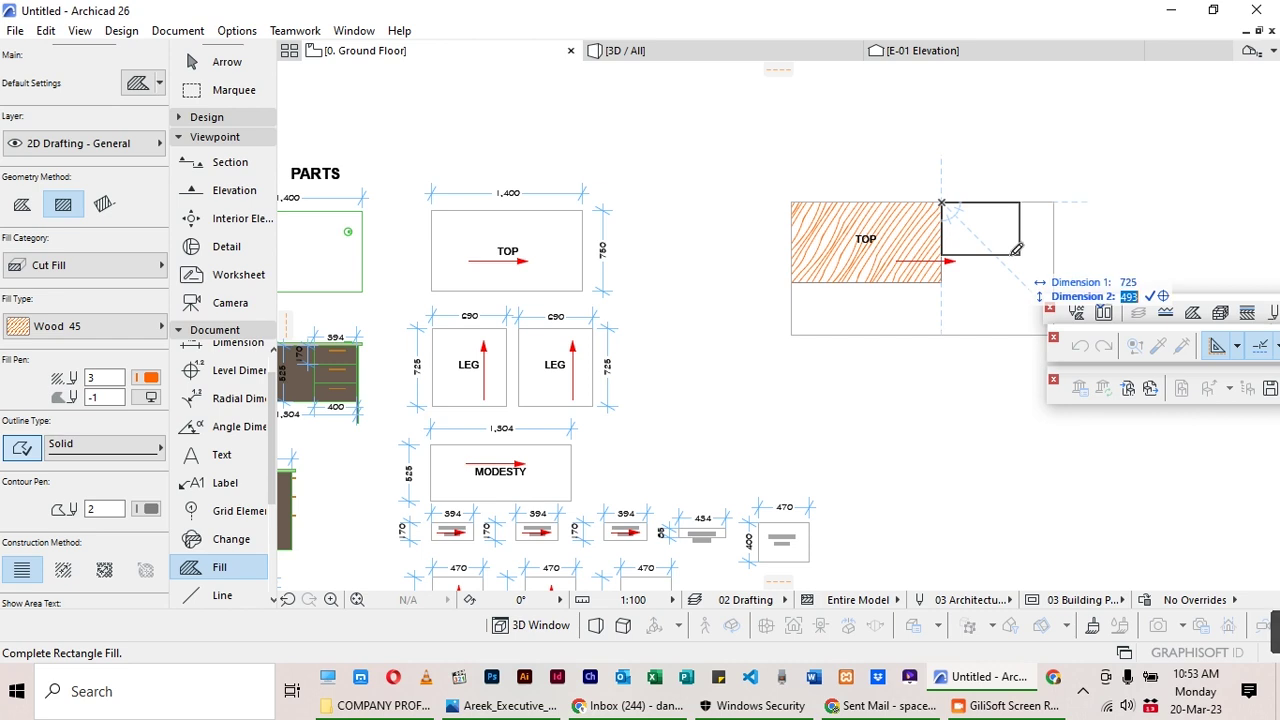
{"action": "type", "text": "690"}
{"action": "key", "text": "Return"}
Move the LEG label into the new 725 by 690 fill.
{"action": "scroll", "coordinate": [590, 230], "scroll_direction": "down", "scroll_amount": 3}
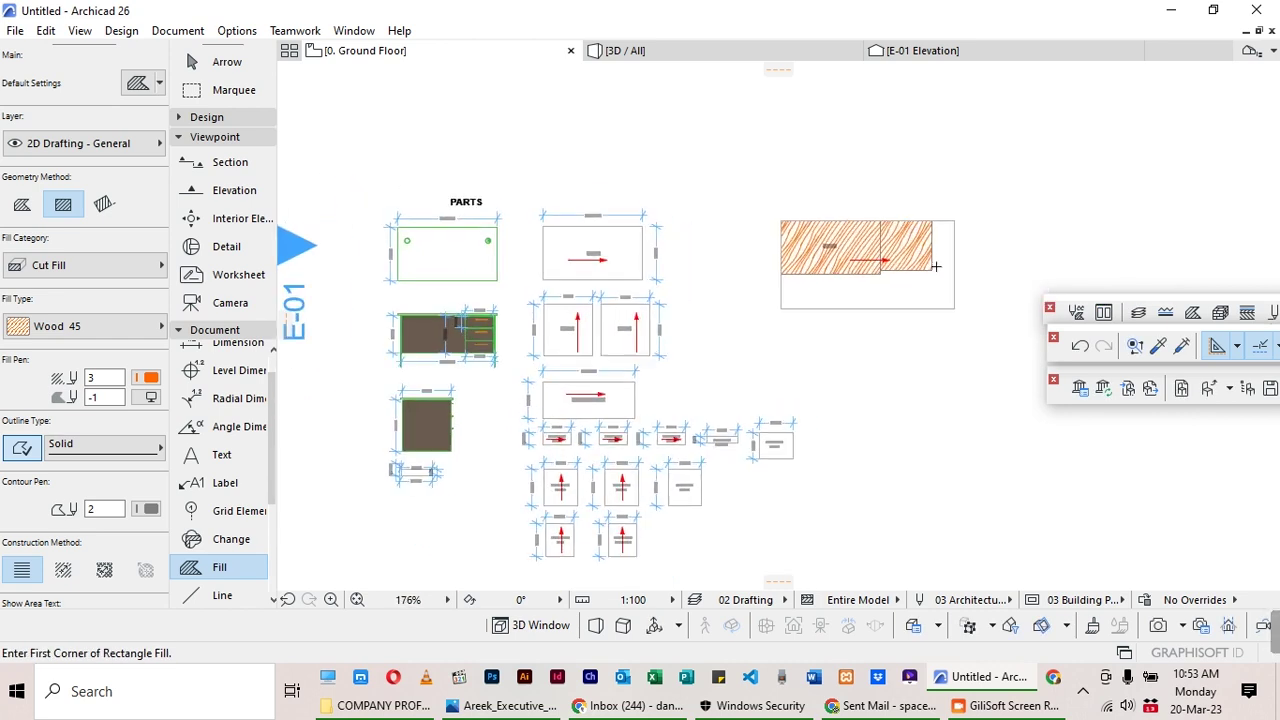
{"action": "scroll", "coordinate": [480, 240], "scroll_direction": "up", "scroll_amount": 2}
{"action": "left_click", "coordinate": [225, 62]}
{"action": "middle_click_drag", "start_coordinate": [476, 356], "coordinate": [518, 338]}
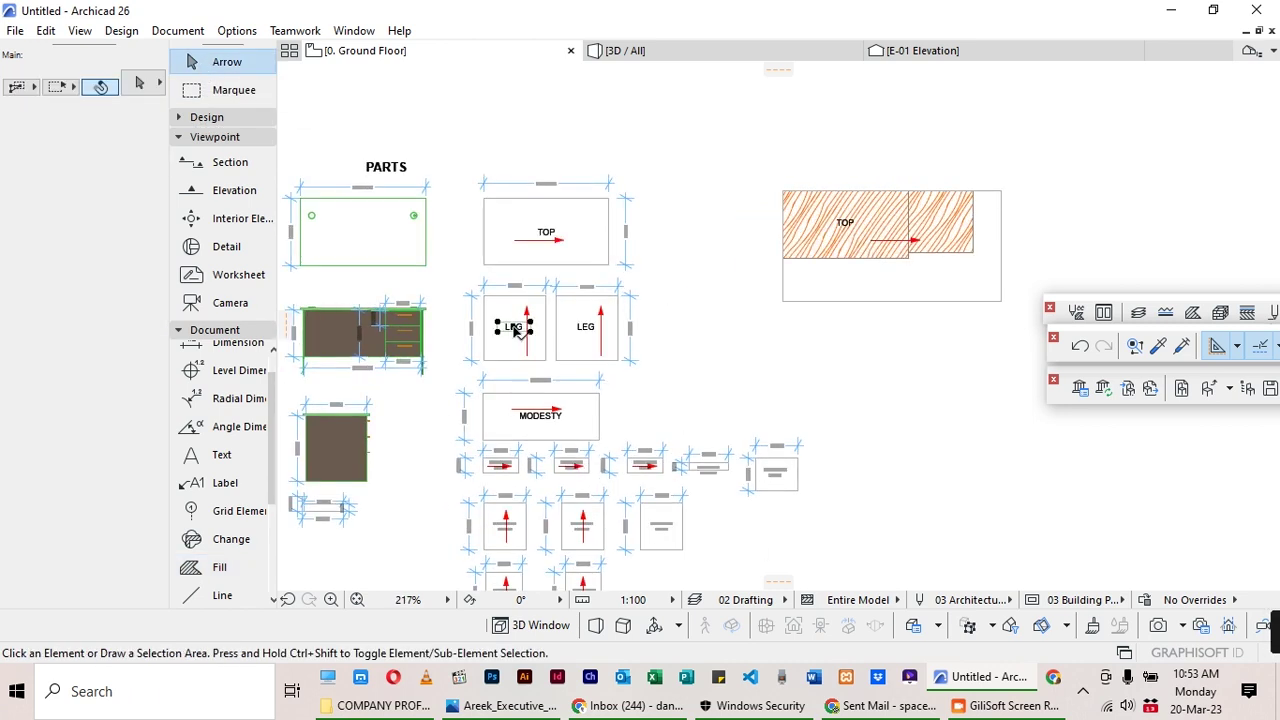
{"action": "left_click_drag", "start_coordinate": [515, 332], "coordinate": [941, 222]}
{"action": "scroll", "coordinate": [943, 248], "scroll_direction": "up", "scroll_amount": 2}
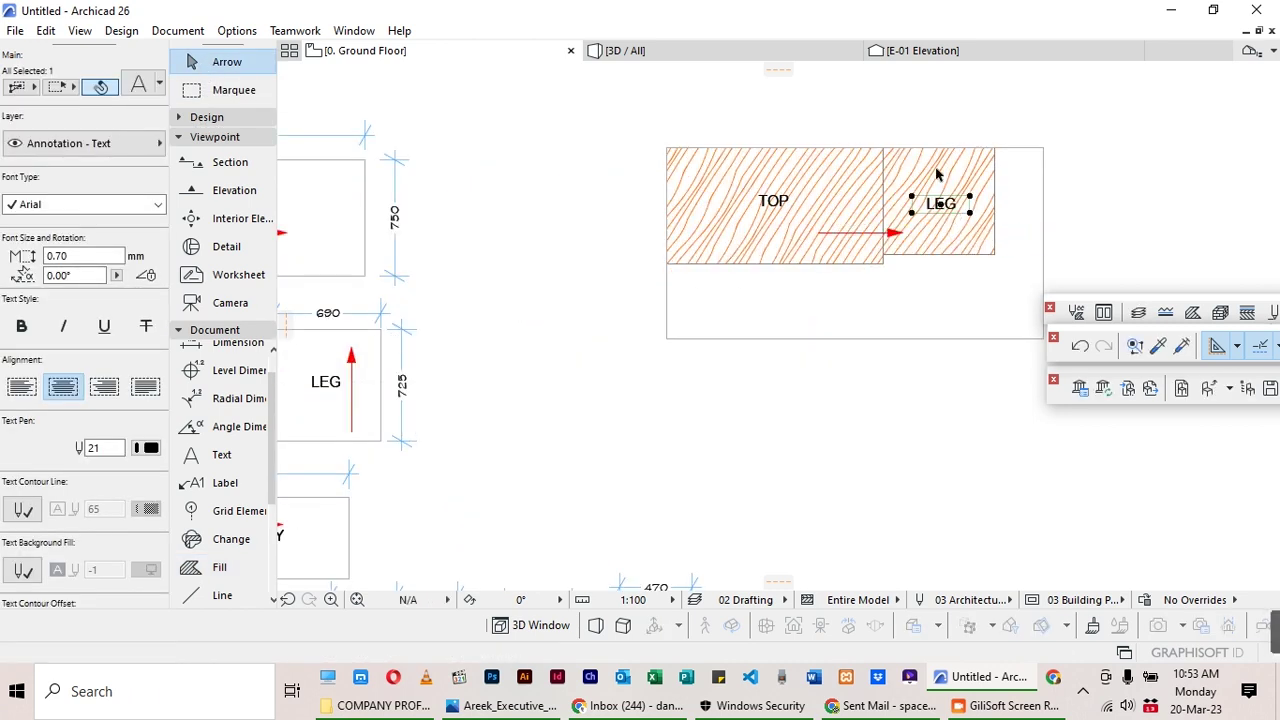
{"action": "left_click", "coordinate": [930, 127]}
{"action": "scroll", "coordinate": [948, 170], "scroll_direction": "down", "scroll_amount": 2}
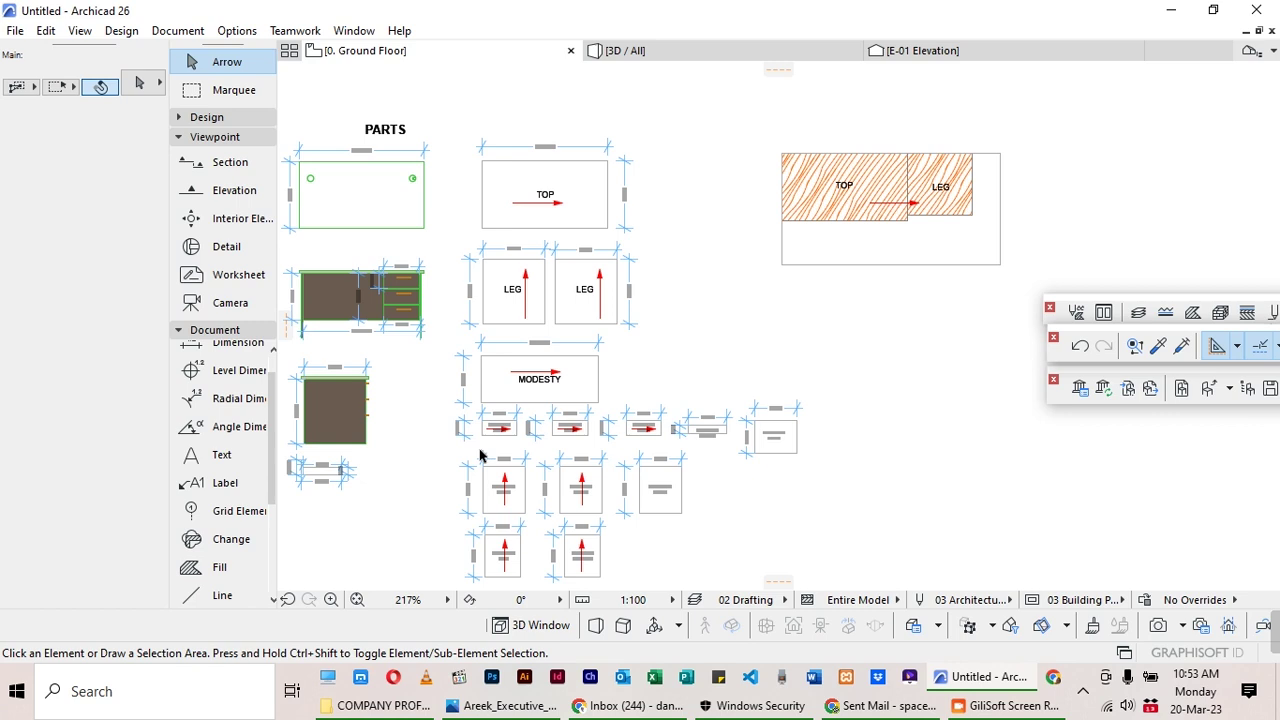
{"action": "scroll", "coordinate": [479, 455], "scroll_direction": "up", "scroll_amount": 1}
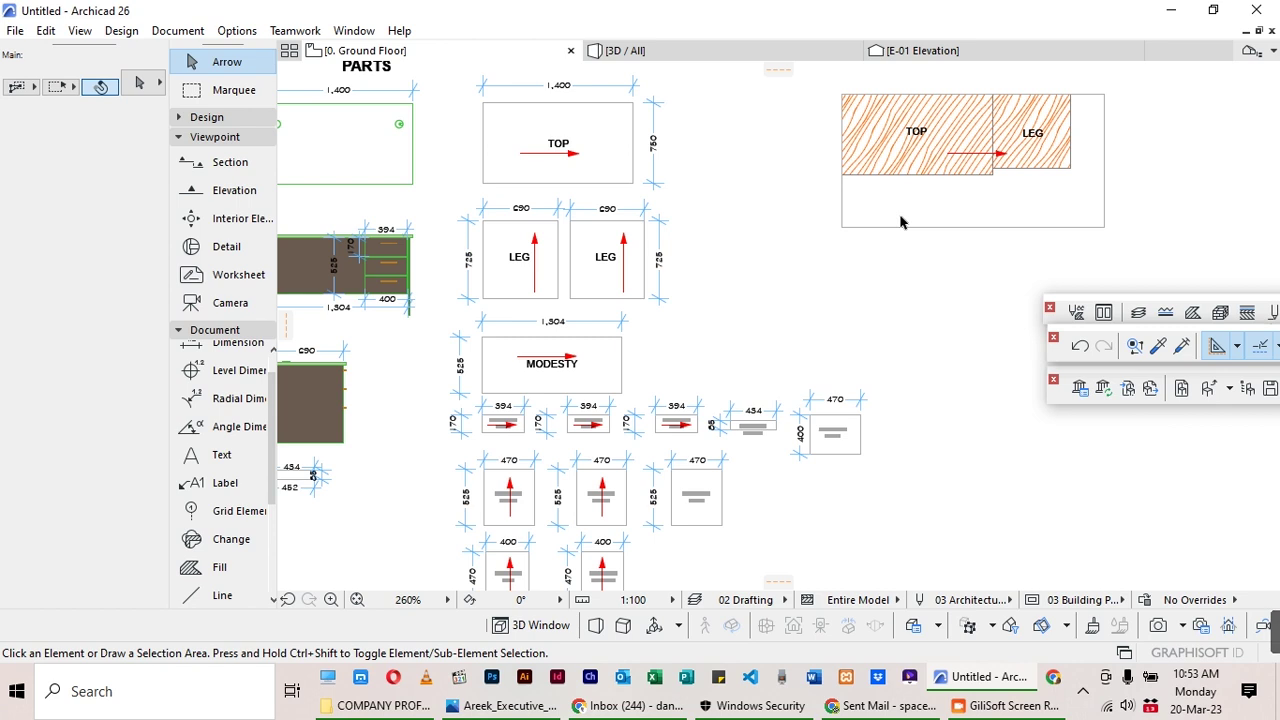
{"action": "scroll", "coordinate": [569, 438], "scroll_direction": "up", "scroll_amount": 2}
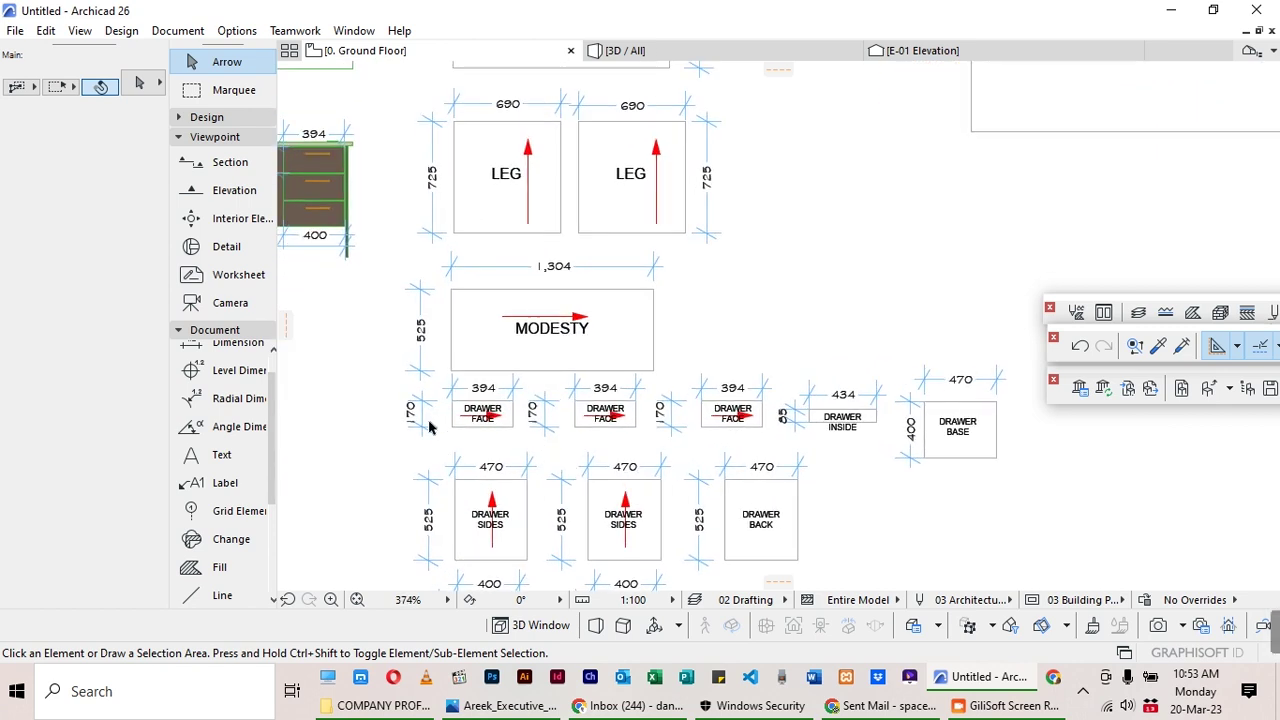
{"action": "scroll", "coordinate": [421, 410], "scroll_direction": "up", "scroll_amount": 2}
{"action": "scroll", "coordinate": [640, 380], "scroll_direction": "down", "scroll_amount": 5}
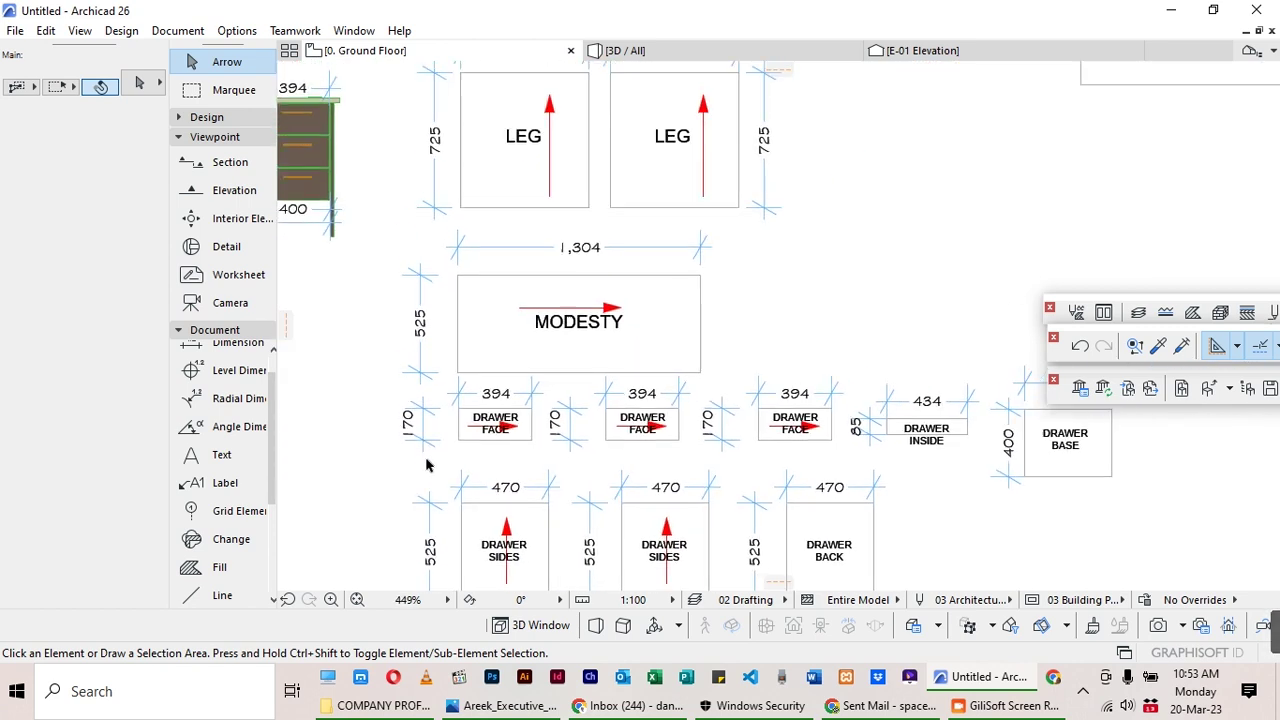
{"action": "scroll", "coordinate": [634, 331], "scroll_direction": "up", "scroll_amount": 2}
{"action": "key", "text": "m"}
{"action": "scroll", "coordinate": [655, 300], "scroll_direction": "up", "scroll_amount": 1}
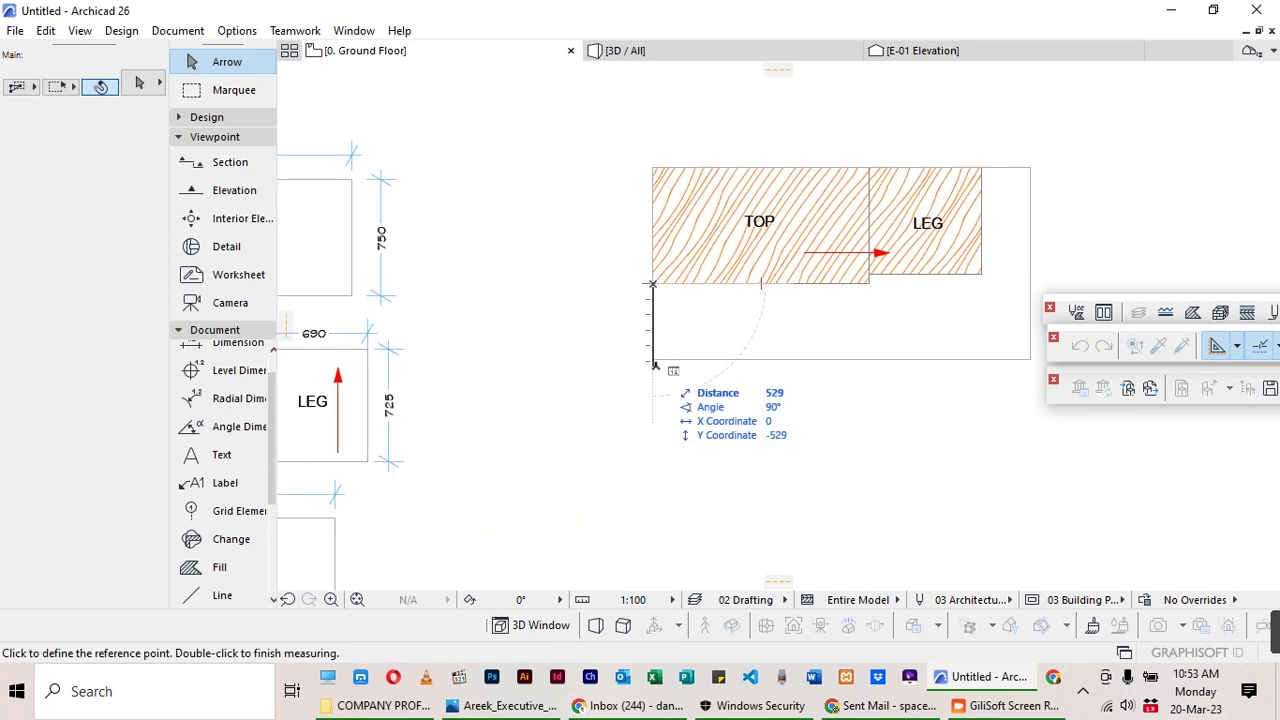
{"action": "key", "text": "Escape"}
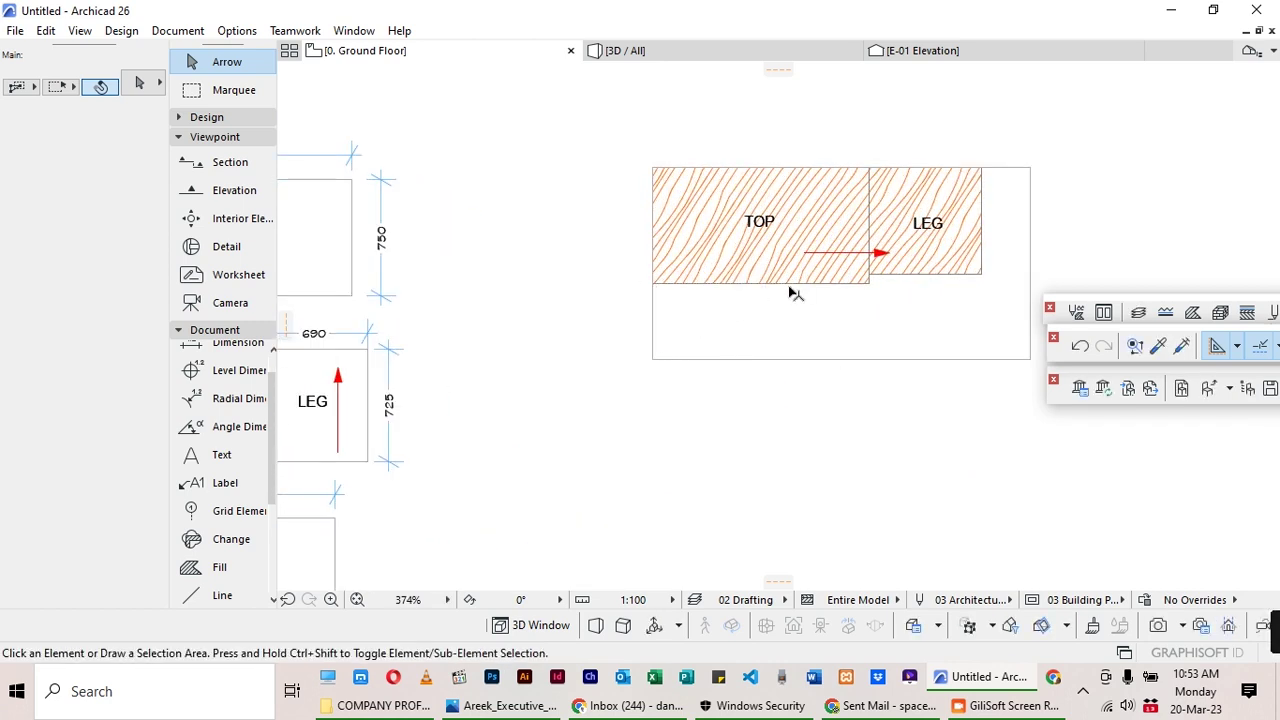
{"action": "scroll", "coordinate": [820, 288], "scroll_direction": "down", "scroll_amount": 3}
{"action": "scroll", "coordinate": [499, 381], "scroll_direction": "up", "scroll_amount": 3}
{"action": "scroll", "coordinate": [499, 381], "scroll_direction": "up", "scroll_amount": 1}
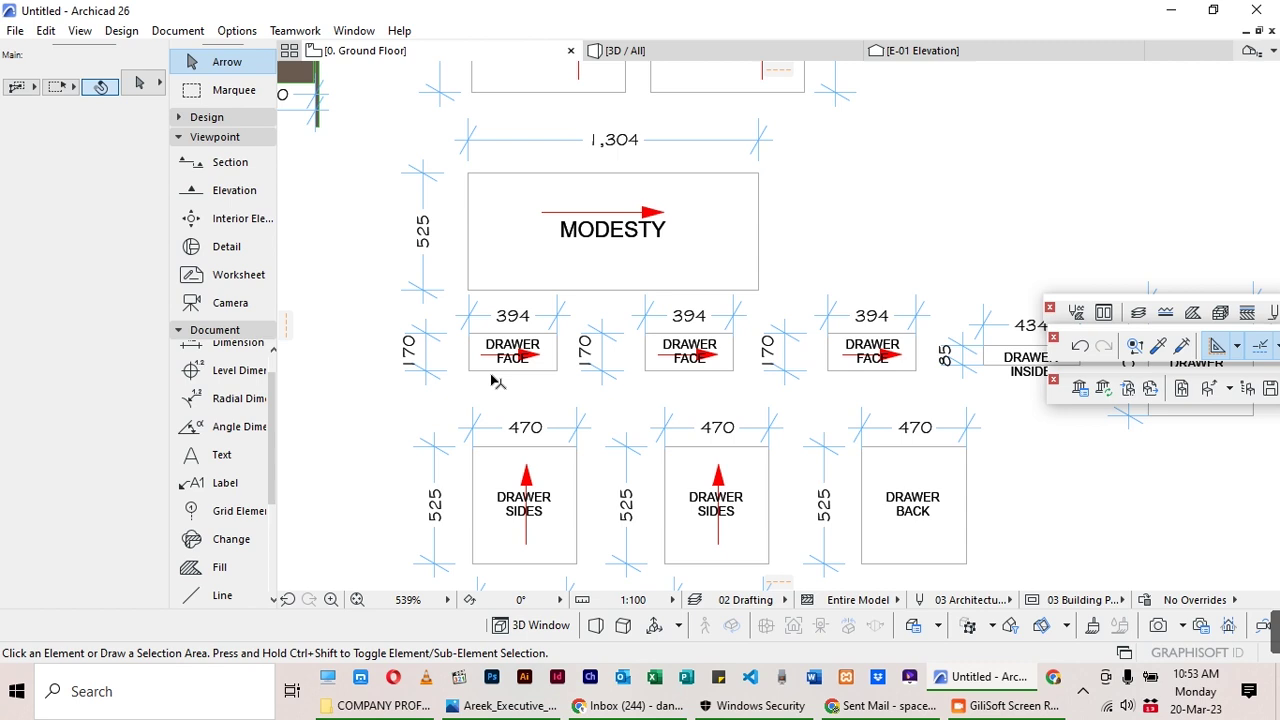
{"action": "scroll", "coordinate": [479, 405], "scroll_direction": "down", "scroll_amount": 10}
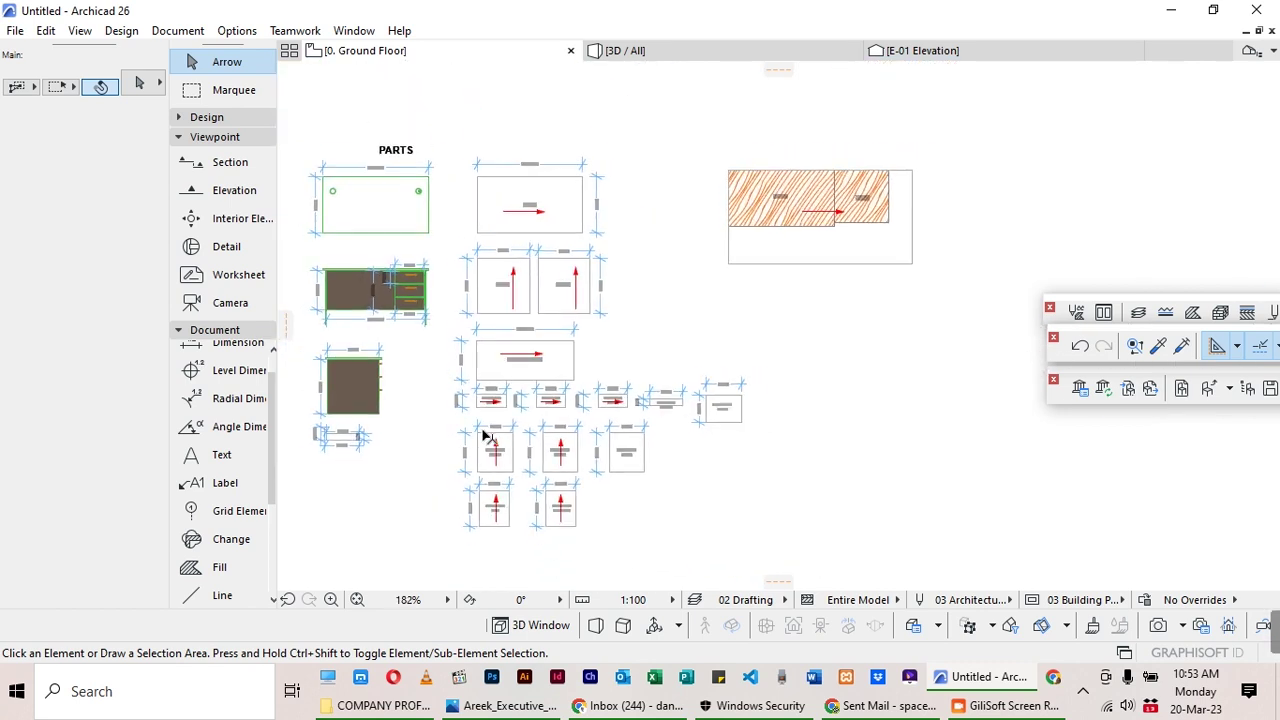
{"action": "scroll", "coordinate": [507, 425], "scroll_direction": "up", "scroll_amount": 7}
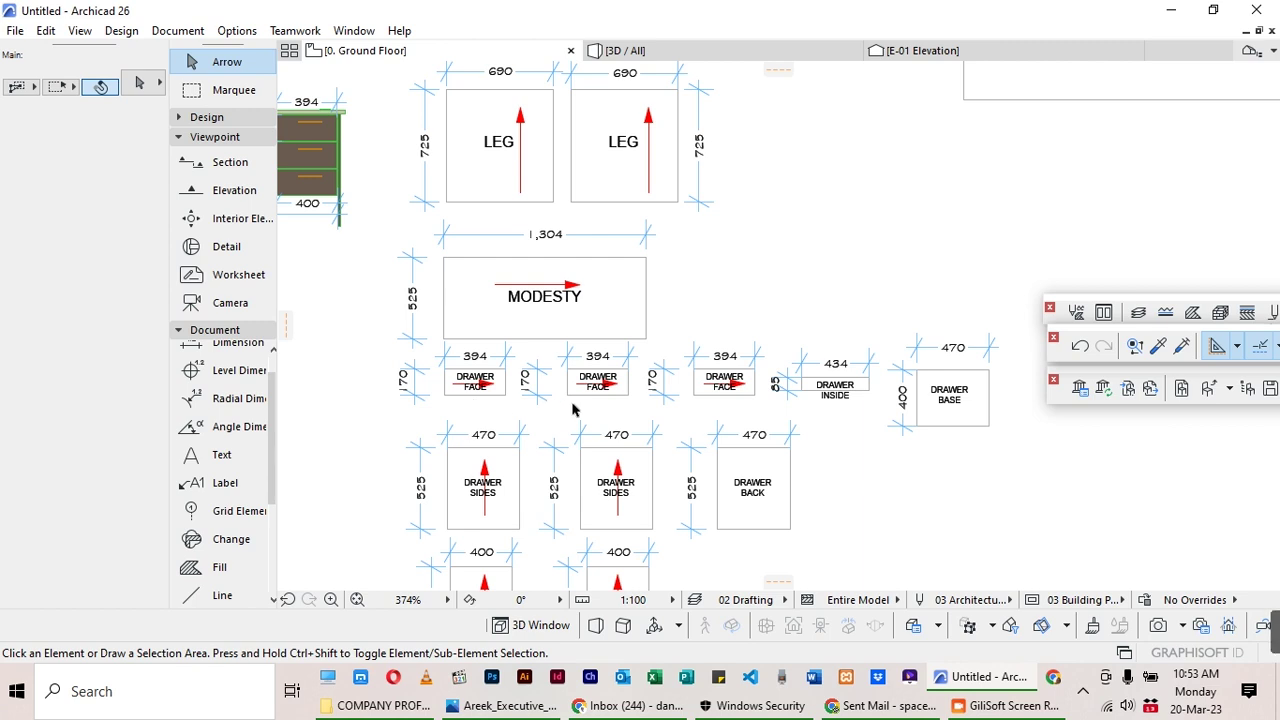
{"action": "scroll", "coordinate": [686, 422], "scroll_direction": "down", "scroll_amount": 3}
{"action": "scroll", "coordinate": [1071, 177], "scroll_direction": "up", "scroll_amount": 5}
{"action": "key", "text": "m"}
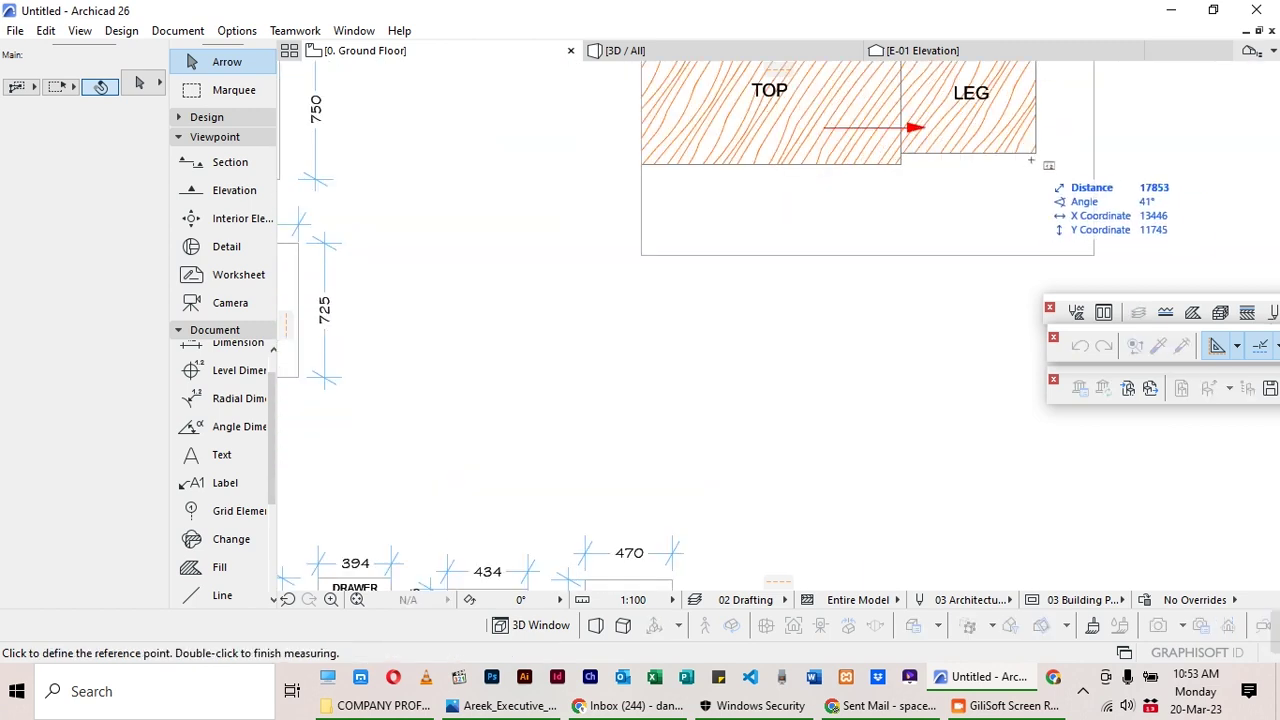
{"action": "left_click", "coordinate": [1036, 154]}
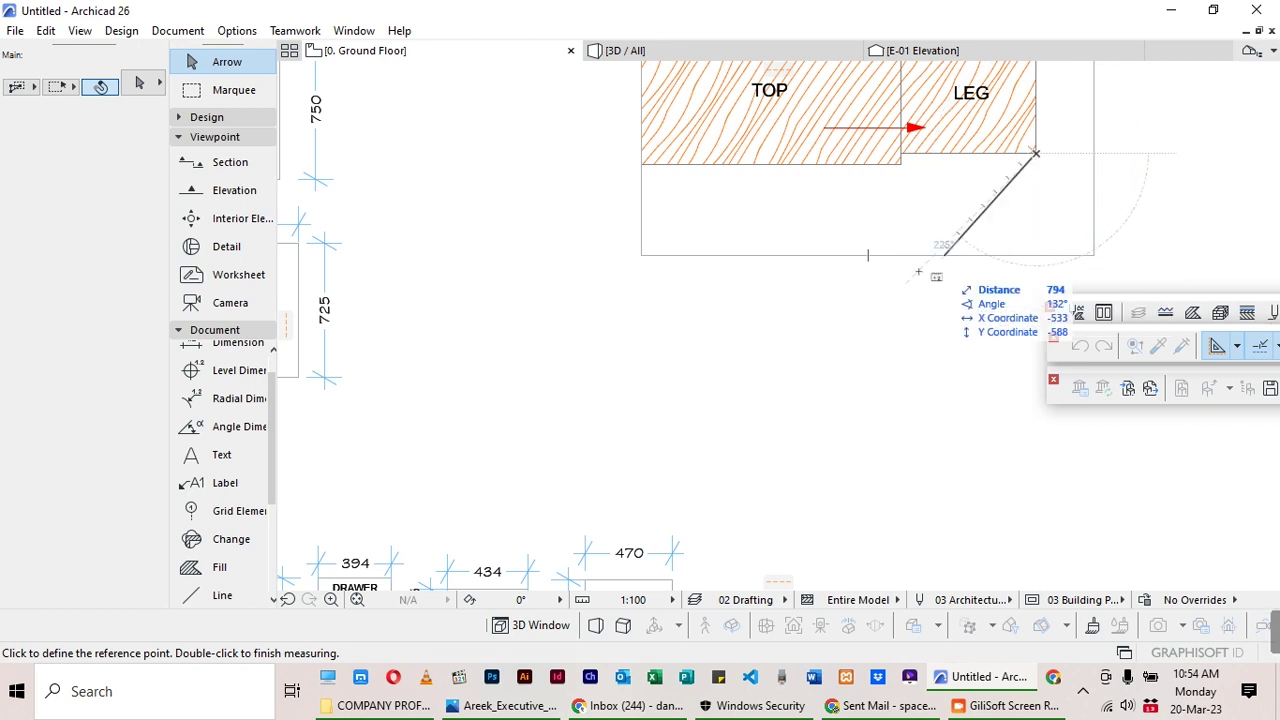
{"action": "scroll", "coordinate": [873, 288], "scroll_direction": "down", "scroll_amount": 5}
{"action": "key", "text": "Escape"}
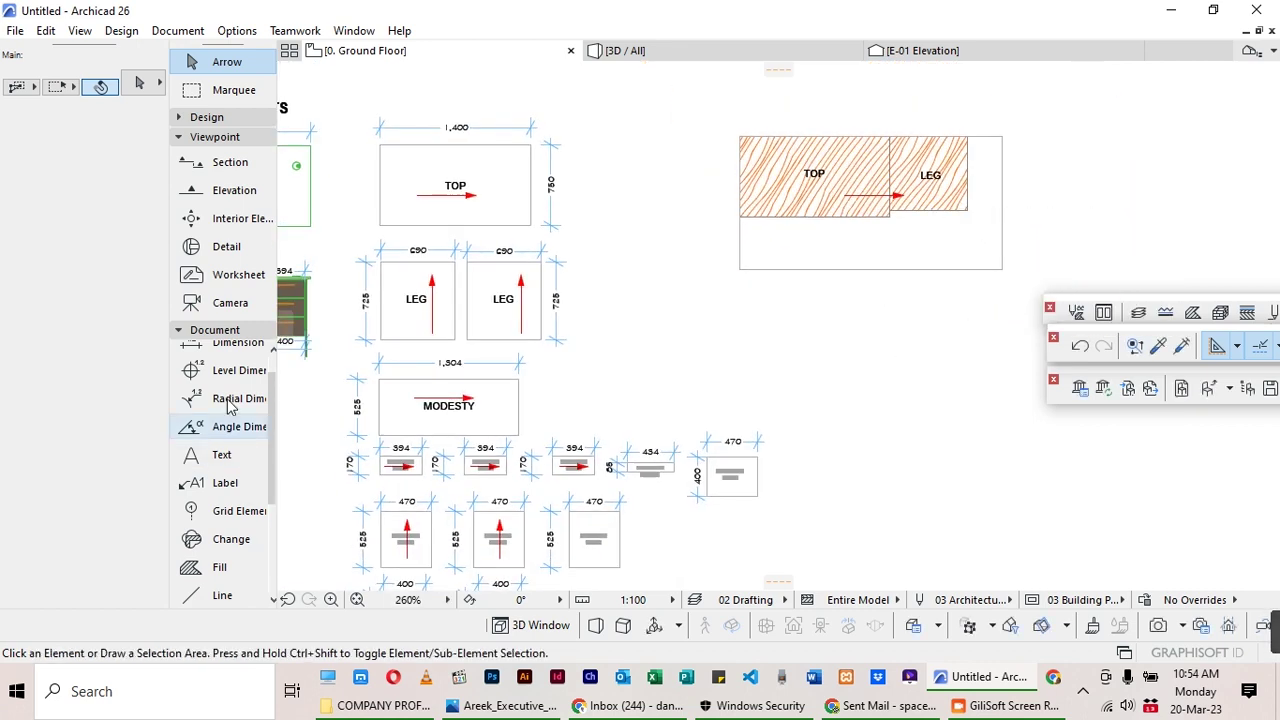
{"action": "scroll", "coordinate": [225, 420], "scroll_direction": "down", "scroll_amount": 3}
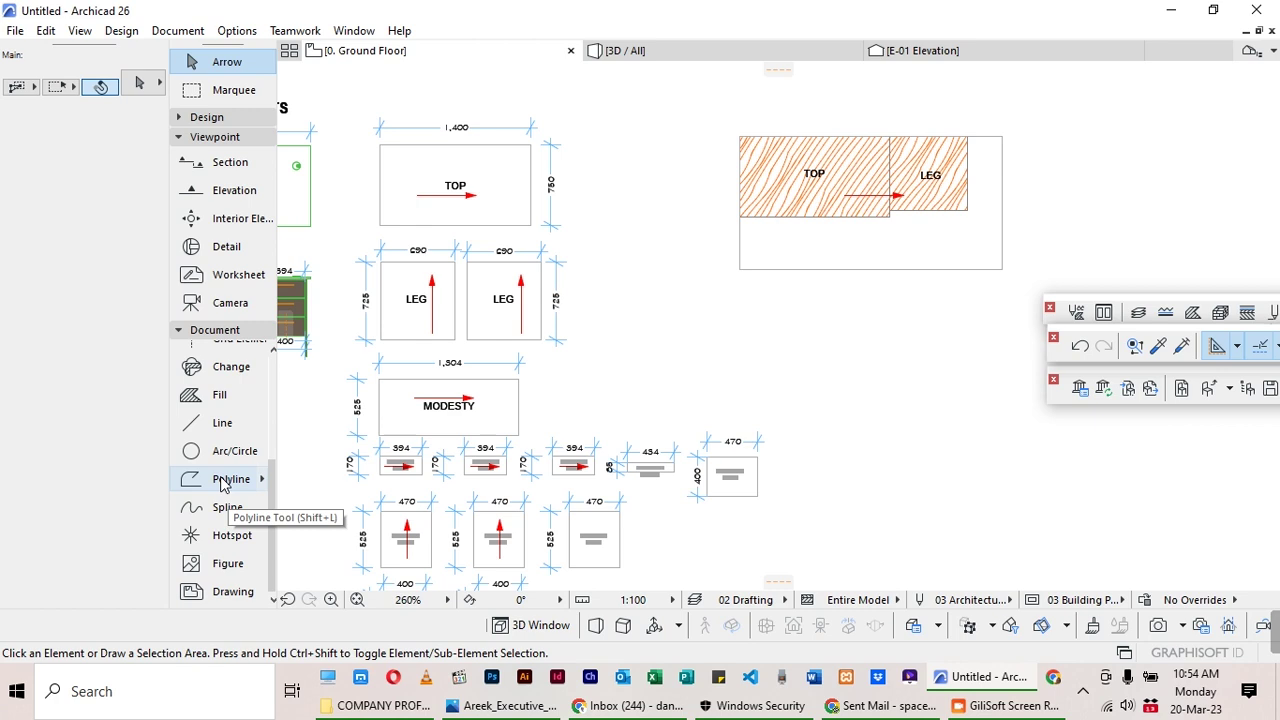
Switch to the Fill tool for the next board piece.
{"action": "left_click", "coordinate": [210, 425]}
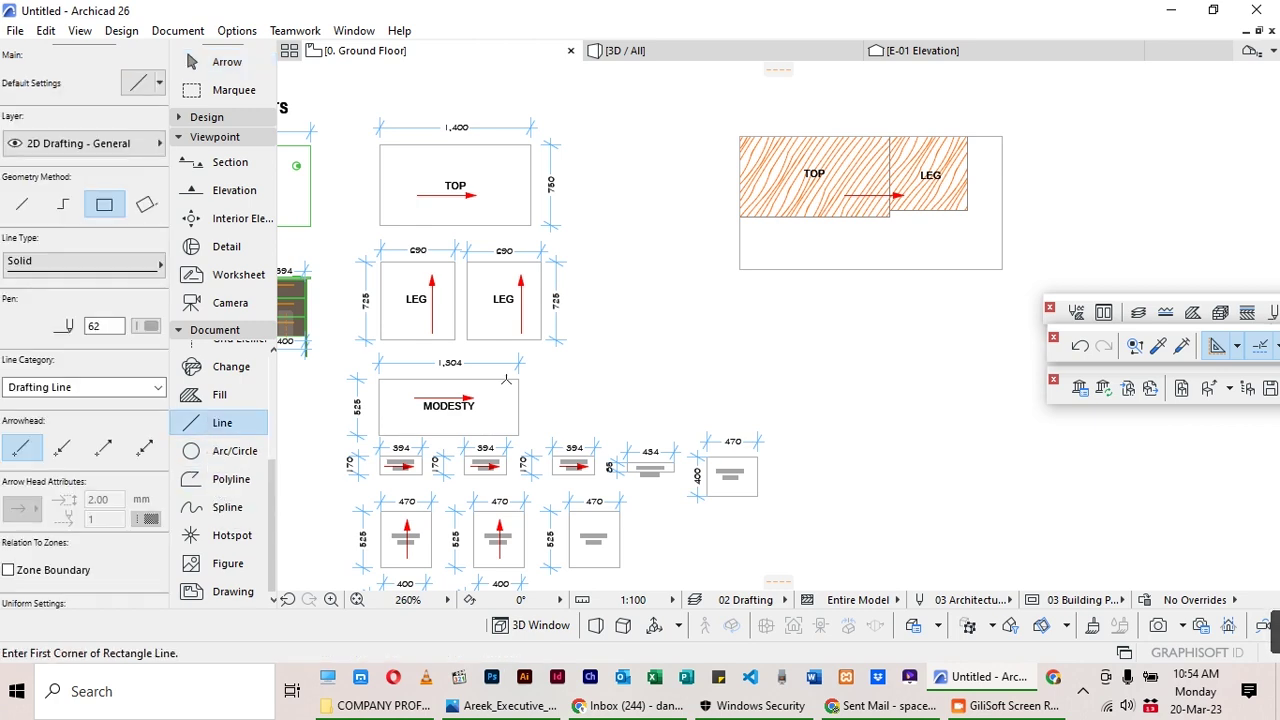
{"action": "scroll", "coordinate": [506, 380], "scroll_direction": "up", "scroll_amount": 5}
{"action": "scroll", "coordinate": [585, 403], "scroll_direction": "down", "scroll_amount": 4}
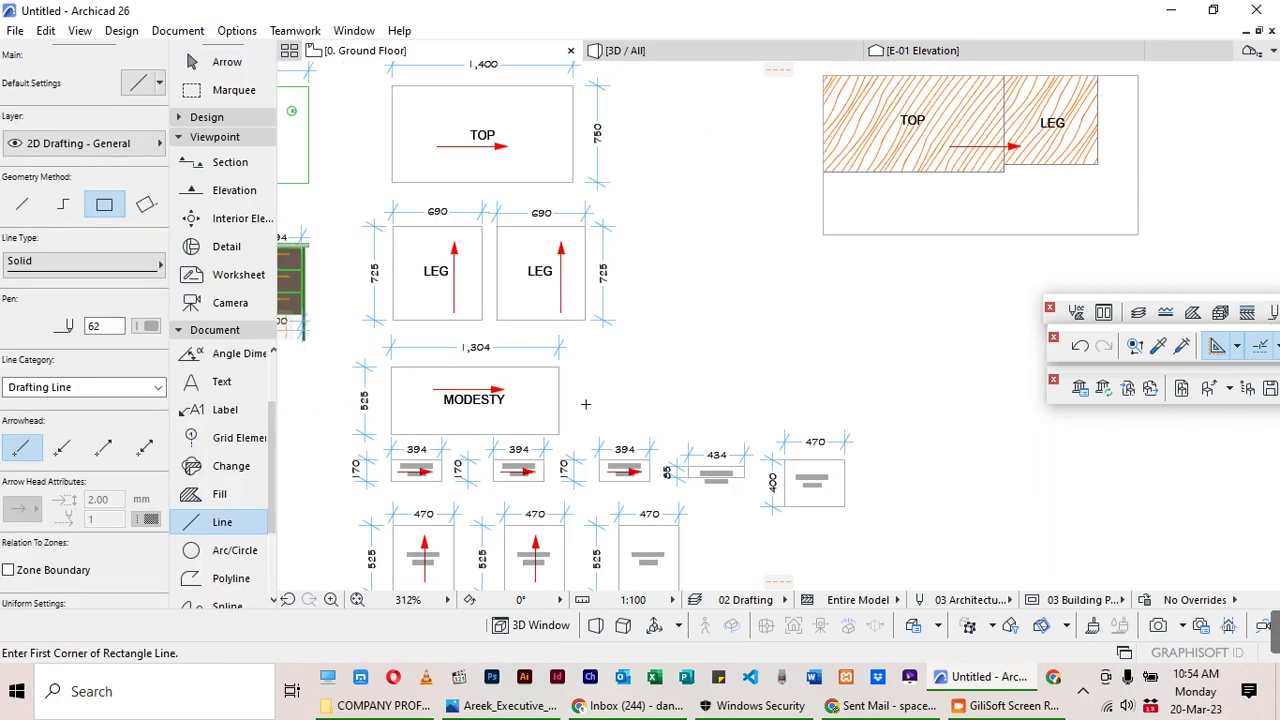
{"action": "scroll", "coordinate": [900, 219], "scroll_direction": "up", "scroll_amount": 5}
{"action": "scroll", "coordinate": [900, 219], "scroll_direction": "down", "scroll_amount": 3}
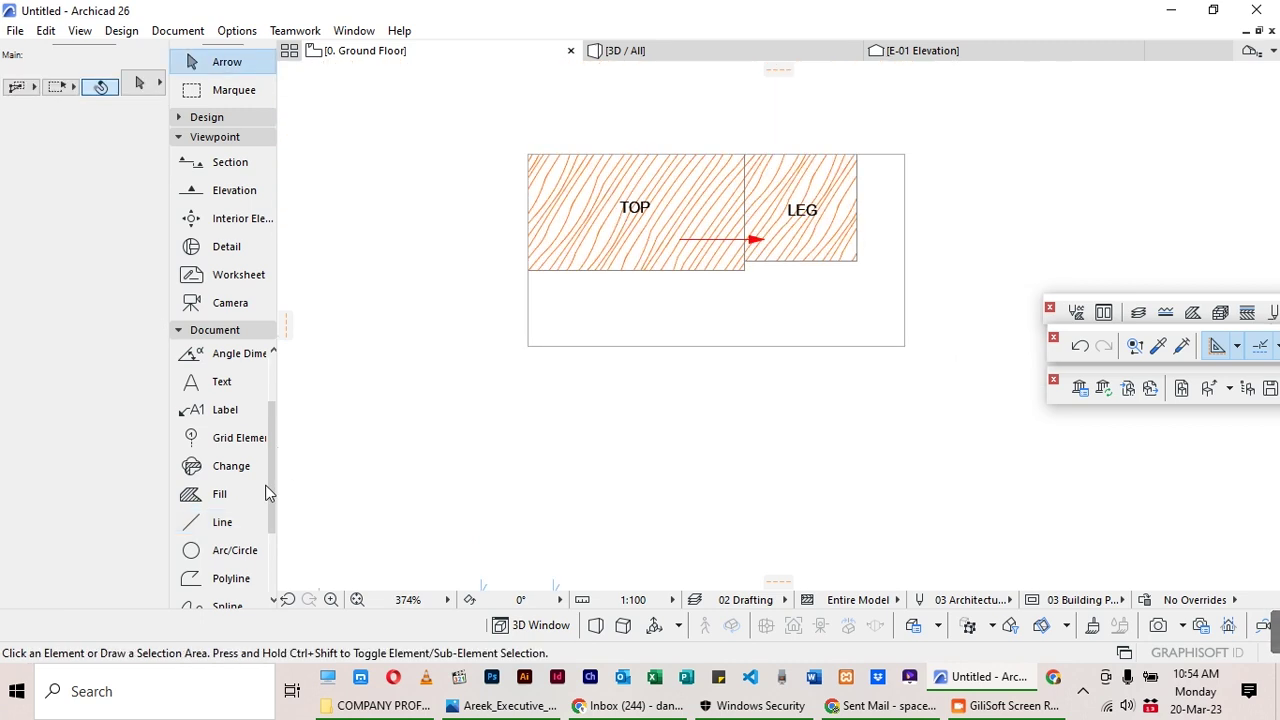
{"action": "left_click", "coordinate": [230, 494]}
{"action": "scroll", "coordinate": [838, 268], "scroll_direction": "up", "scroll_amount": 4}
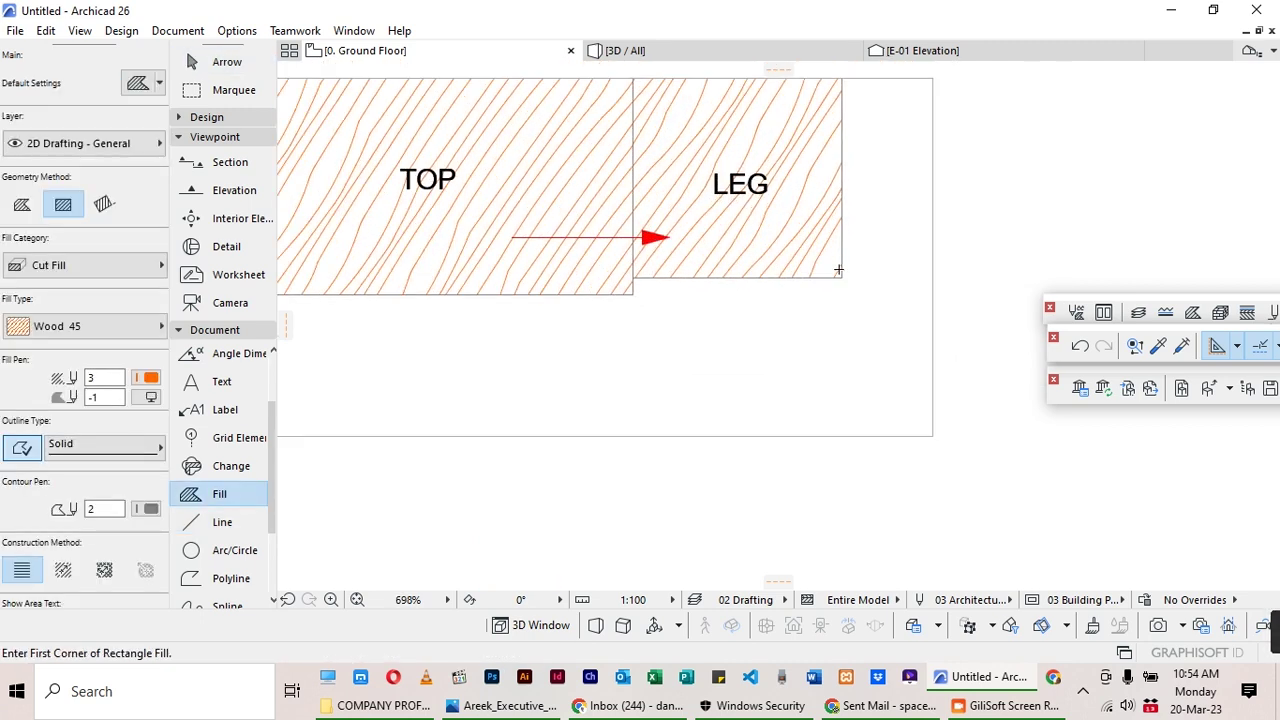
Draw a 394 by 170 Wood 45 fill starting at the LEG's bottom corner.
{"action": "left_click", "coordinate": [842, 279]}
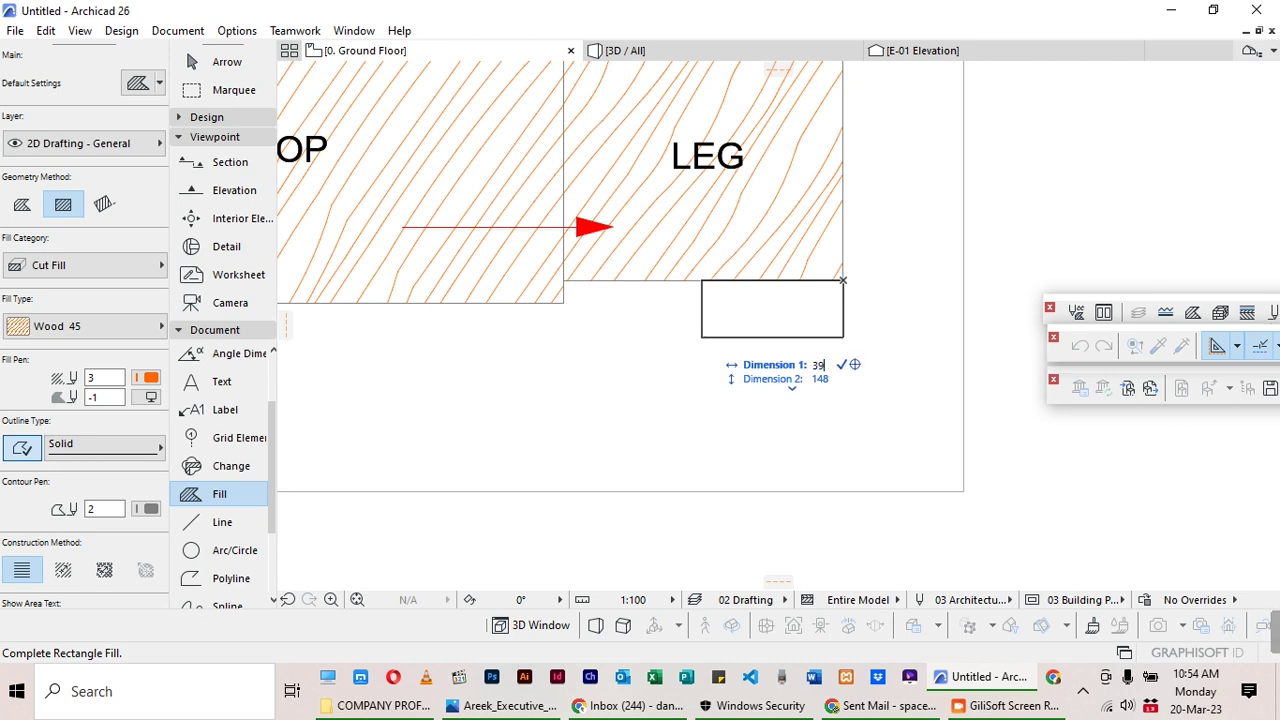
{"action": "key", "text": "Tab"}
{"action": "type", "text": "1"}
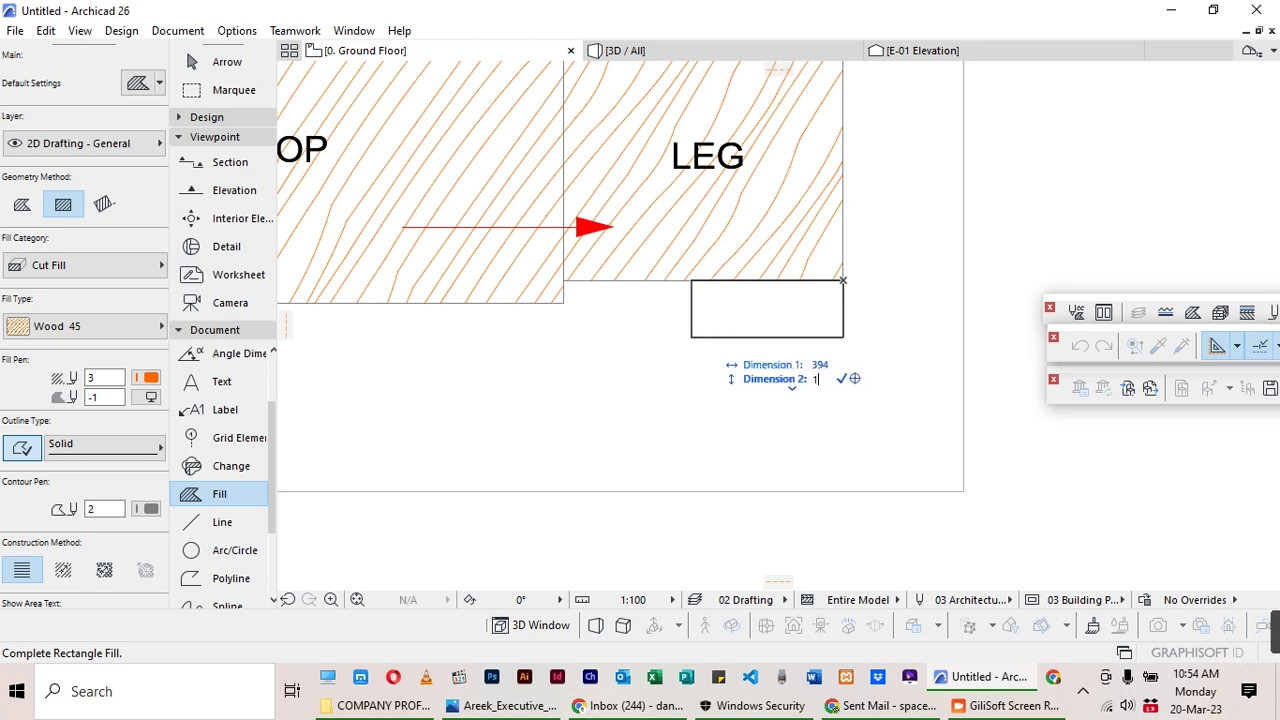
{"action": "type", "text": "70"}
{"action": "key", "text": "Return"}
{"action": "scroll", "coordinate": [1033, 229], "scroll_direction": "down", "scroll_amount": 5}
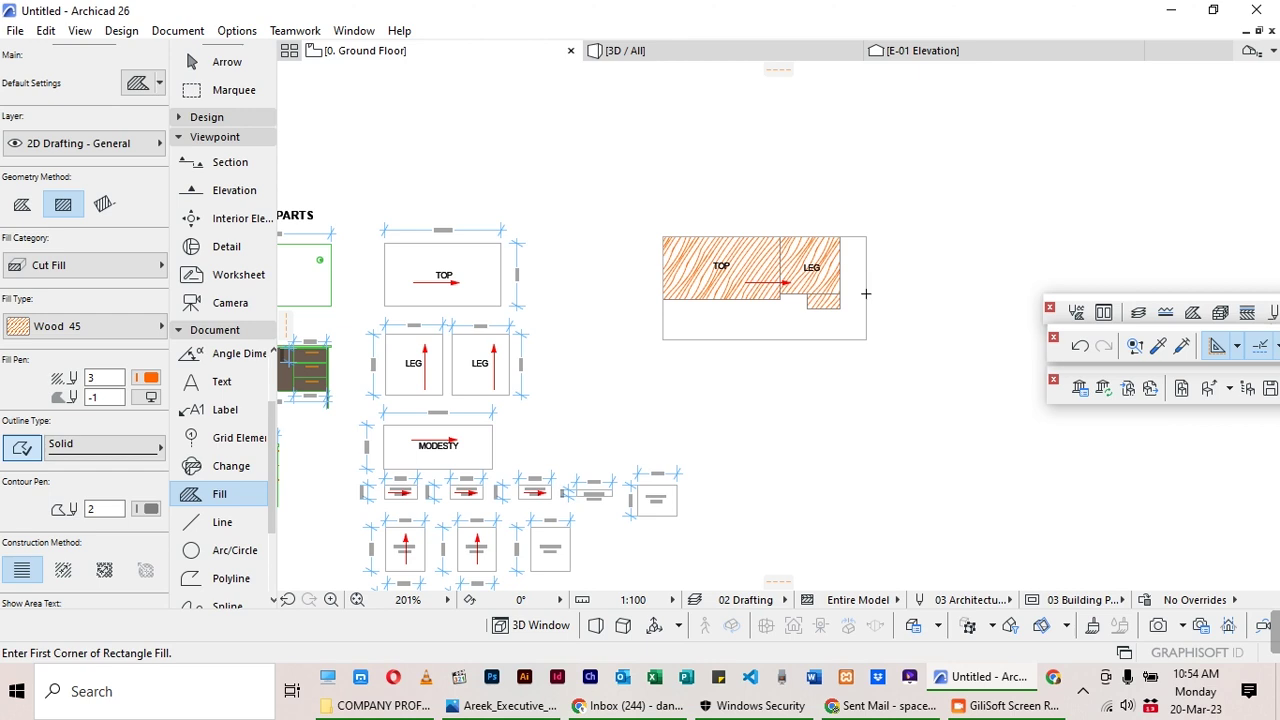
{"action": "scroll", "coordinate": [420, 520], "scroll_direction": "up", "scroll_amount": 3}
{"action": "scroll", "coordinate": [420, 520], "scroll_direction": "down", "scroll_amount": 5}
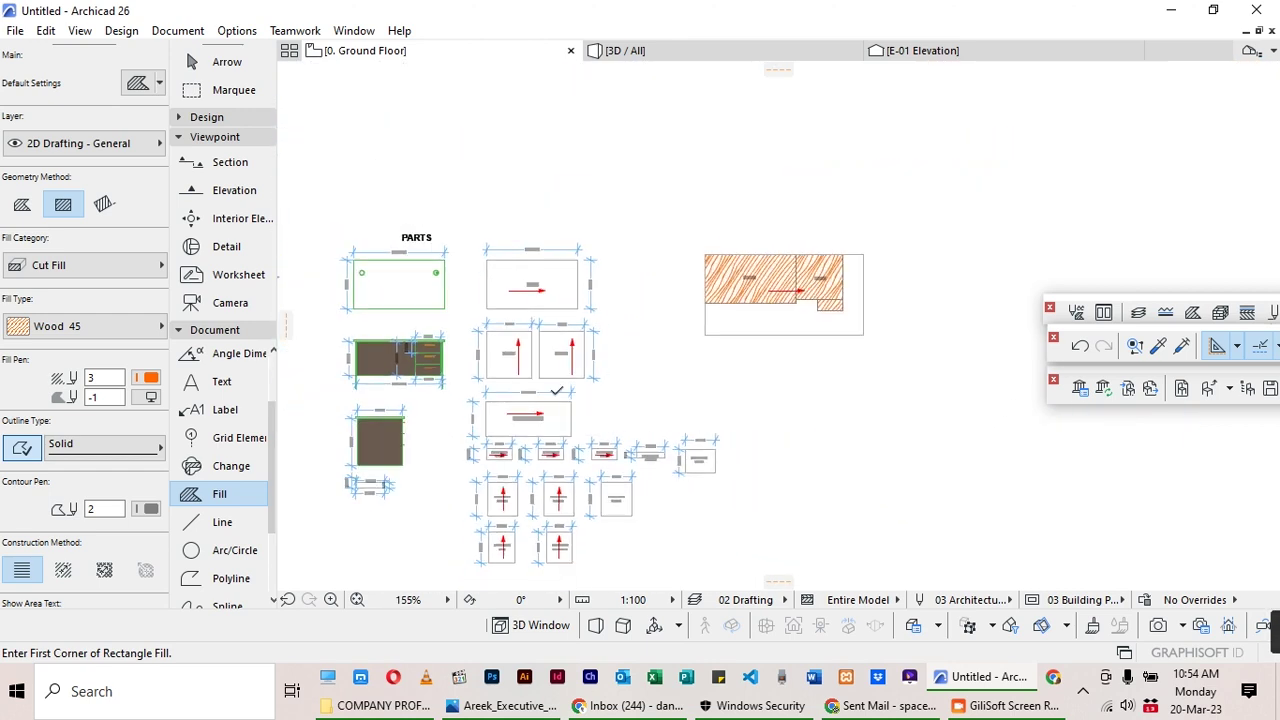
{"action": "scroll", "coordinate": [420, 520], "scroll_direction": "up", "scroll_amount": 1}
{"action": "left_click", "coordinate": [227, 61]}
Move the DRAWER FACE label into the new 394 by 170 fill.
{"action": "scroll", "coordinate": [527, 450], "scroll_direction": "up", "scroll_amount": 6}
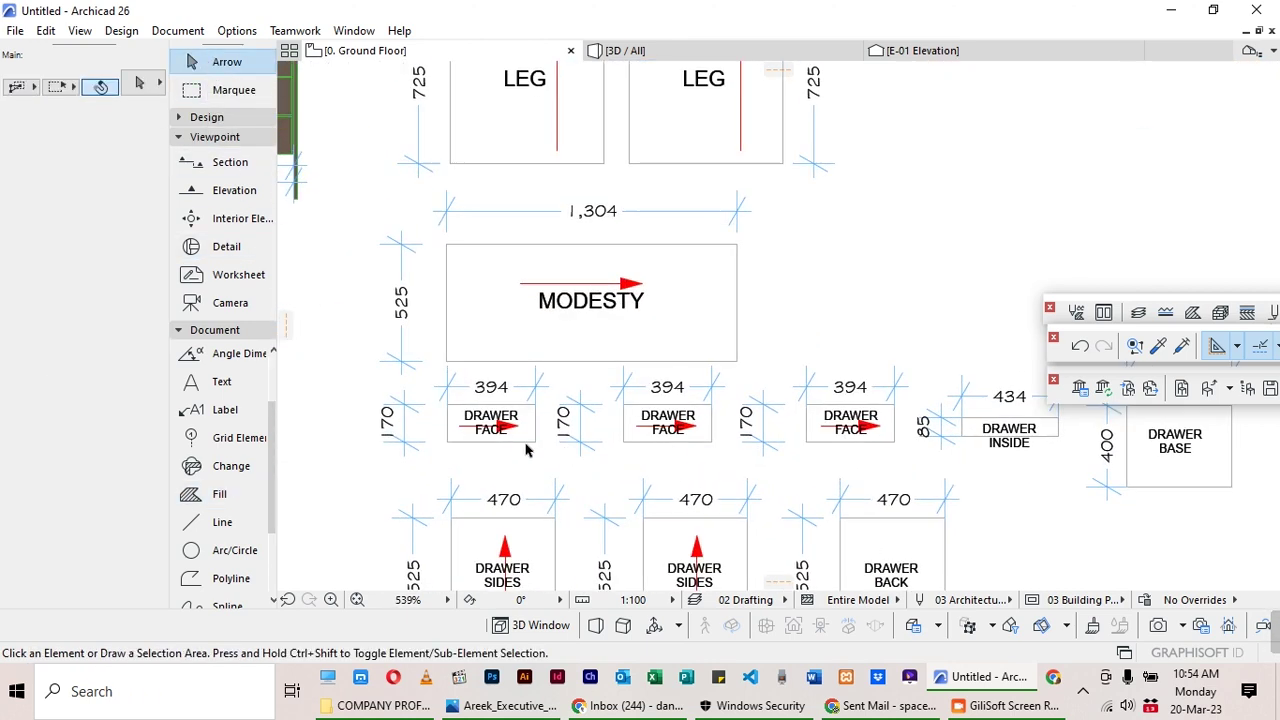
{"action": "left_click", "coordinate": [490, 420]}
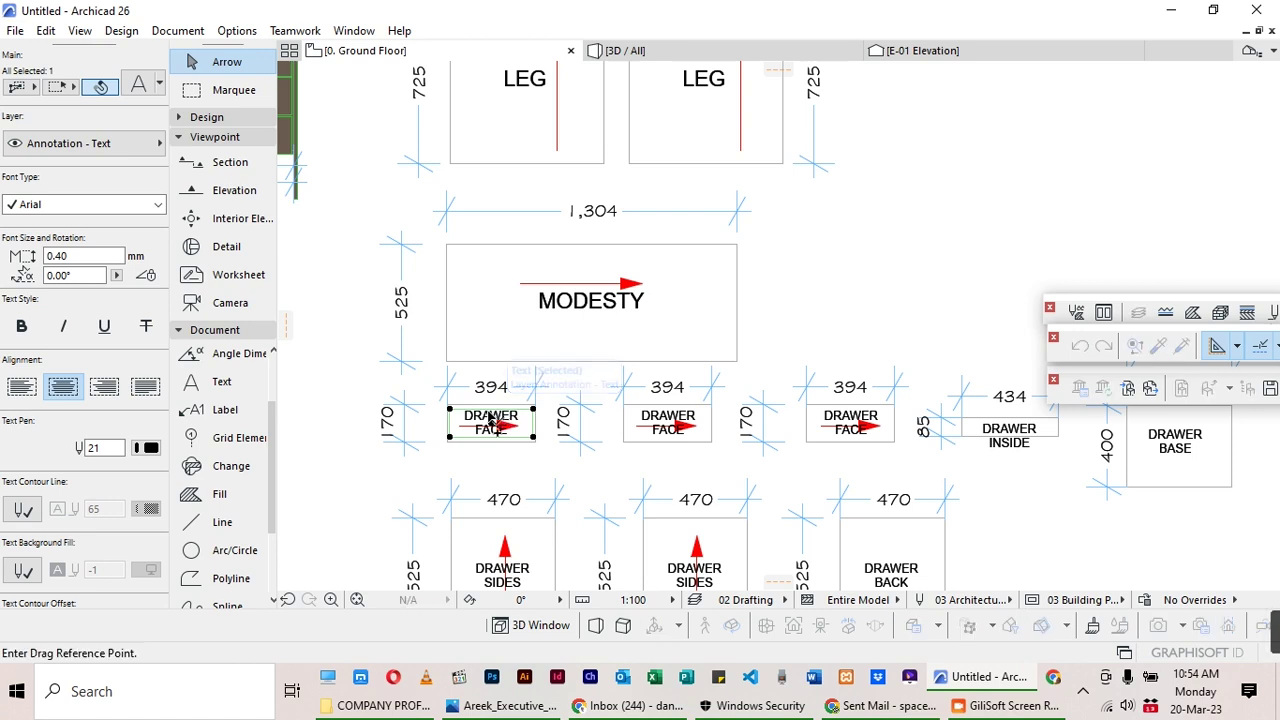
{"action": "left_click_drag", "start_coordinate": [495, 423], "coordinate": [423, 456]}
{"action": "scroll", "coordinate": [829, 277], "scroll_direction": "down", "scroll_amount": 4}
{"action": "scroll", "coordinate": [829, 277], "scroll_direction": "up", "scroll_amount": 10}
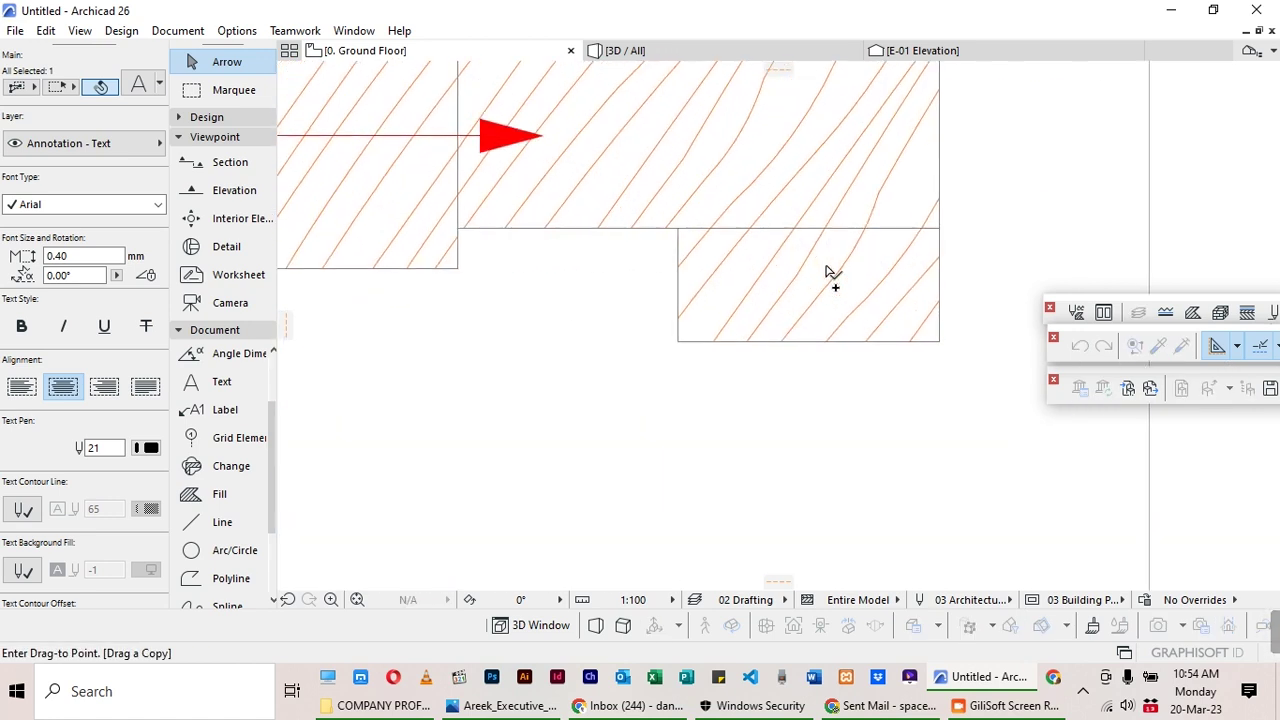
{"action": "left_click", "coordinate": [814, 252]}
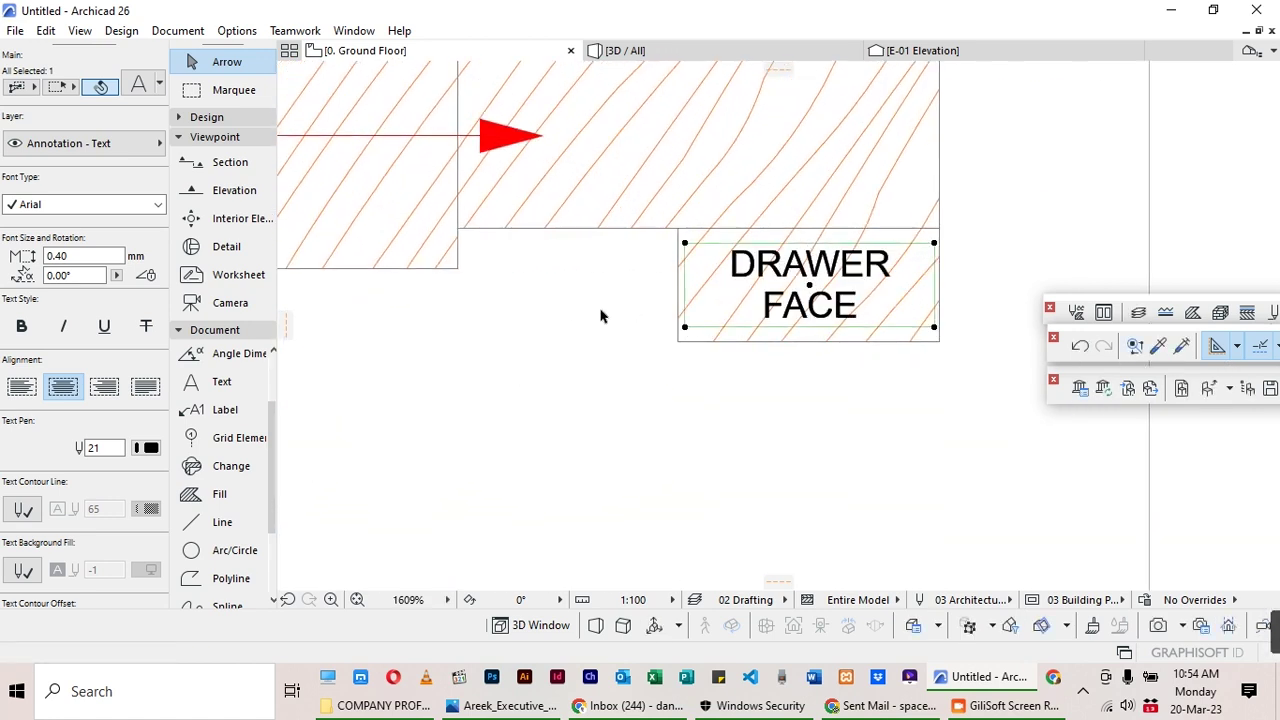
{"action": "key", "text": "Escape"}
Copy the labelled drawer-face piece directly below the first one.
{"action": "left_click_drag", "start_coordinate": [963, 248], "coordinate": [654, 371]}
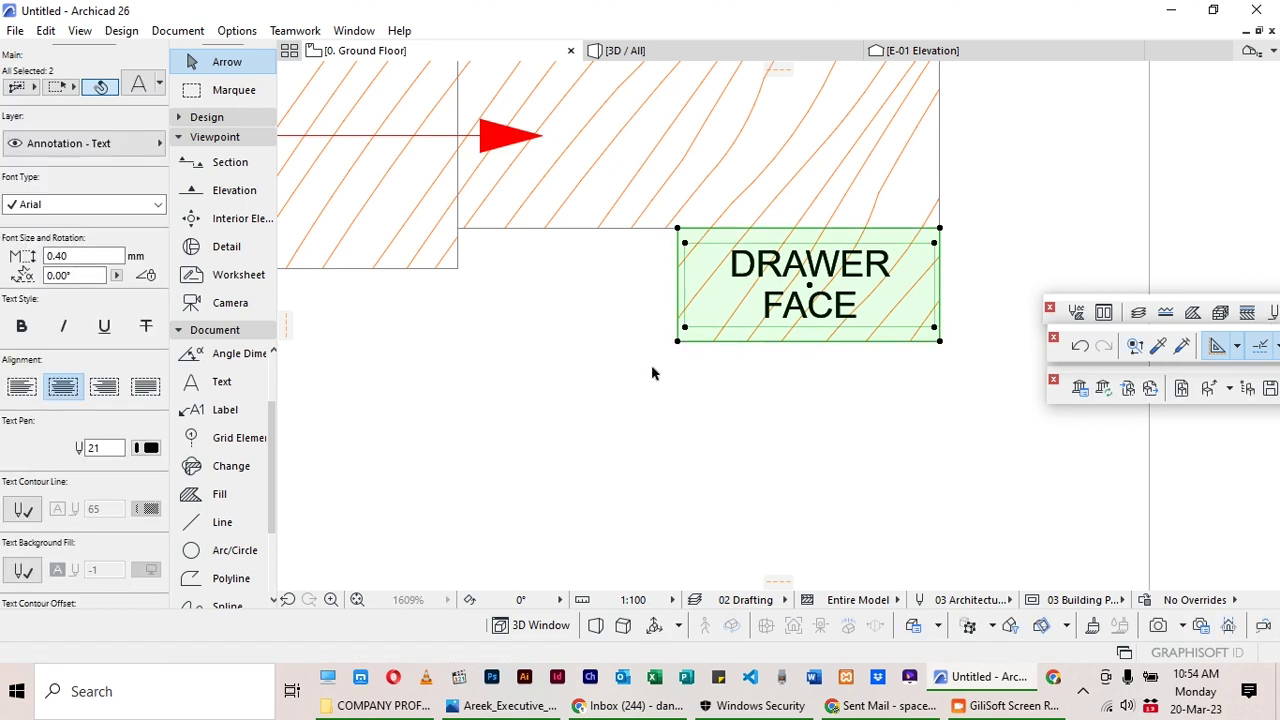
{"action": "left_click", "coordinate": [679, 229]}
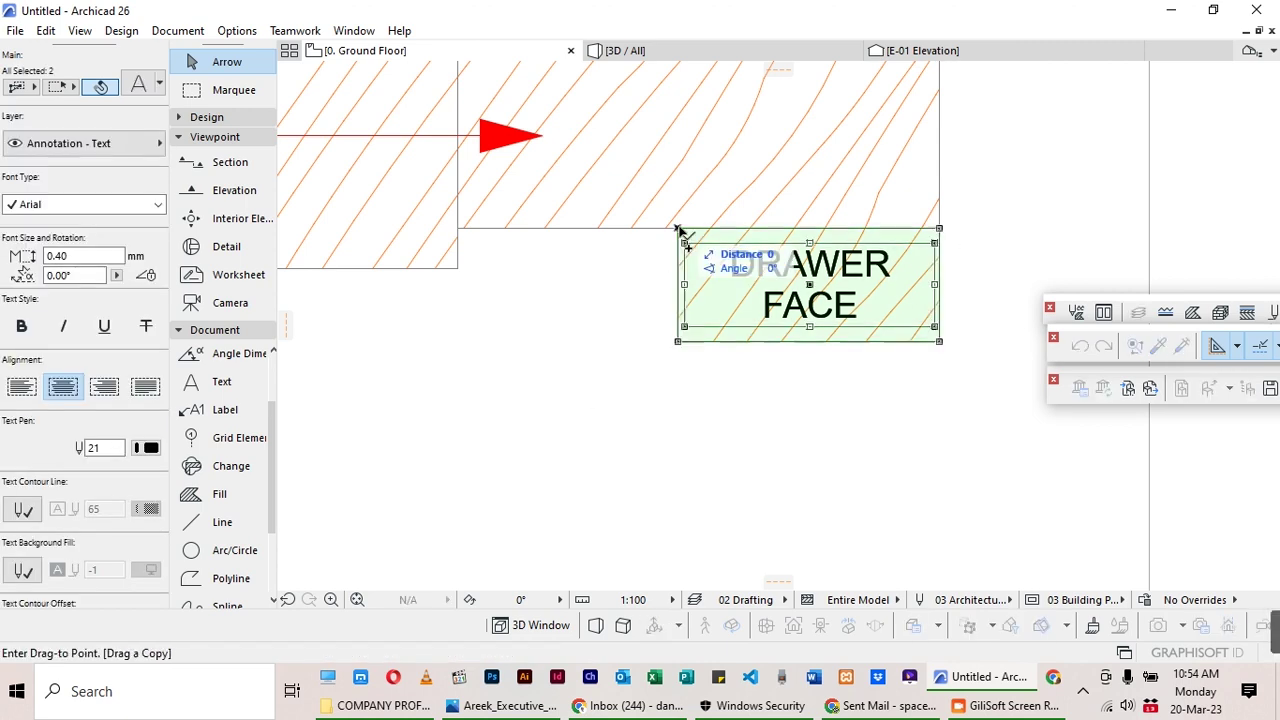
{"action": "left_click", "coordinate": [679, 343]}
{"action": "scroll", "coordinate": [667, 236], "scroll_direction": "down", "scroll_amount": 1}
{"action": "scroll", "coordinate": [667, 238], "scroll_direction": "down", "scroll_amount": 3}
Place a third DRAWER FACE piece beneath the other two.
{"action": "key", "text": "ctrl+shift+d"}
{"action": "left_click", "coordinate": [810, 312]}
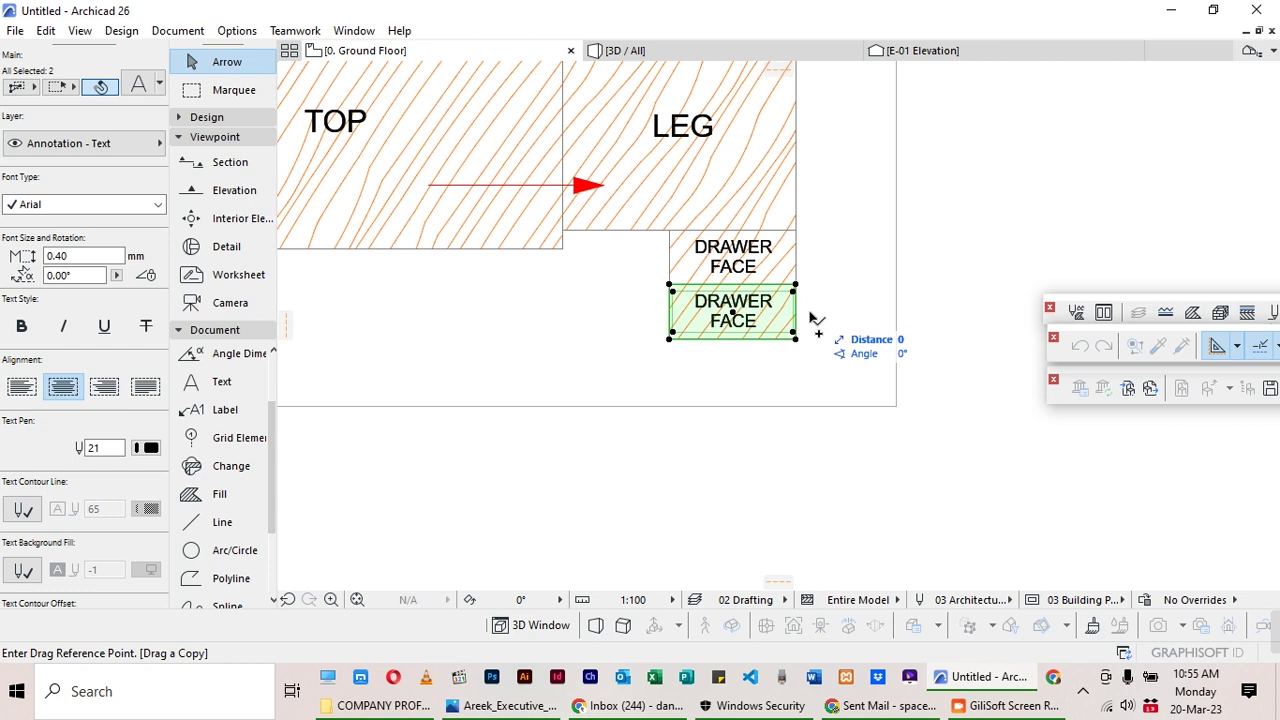
{"action": "key", "text": "Escape"}
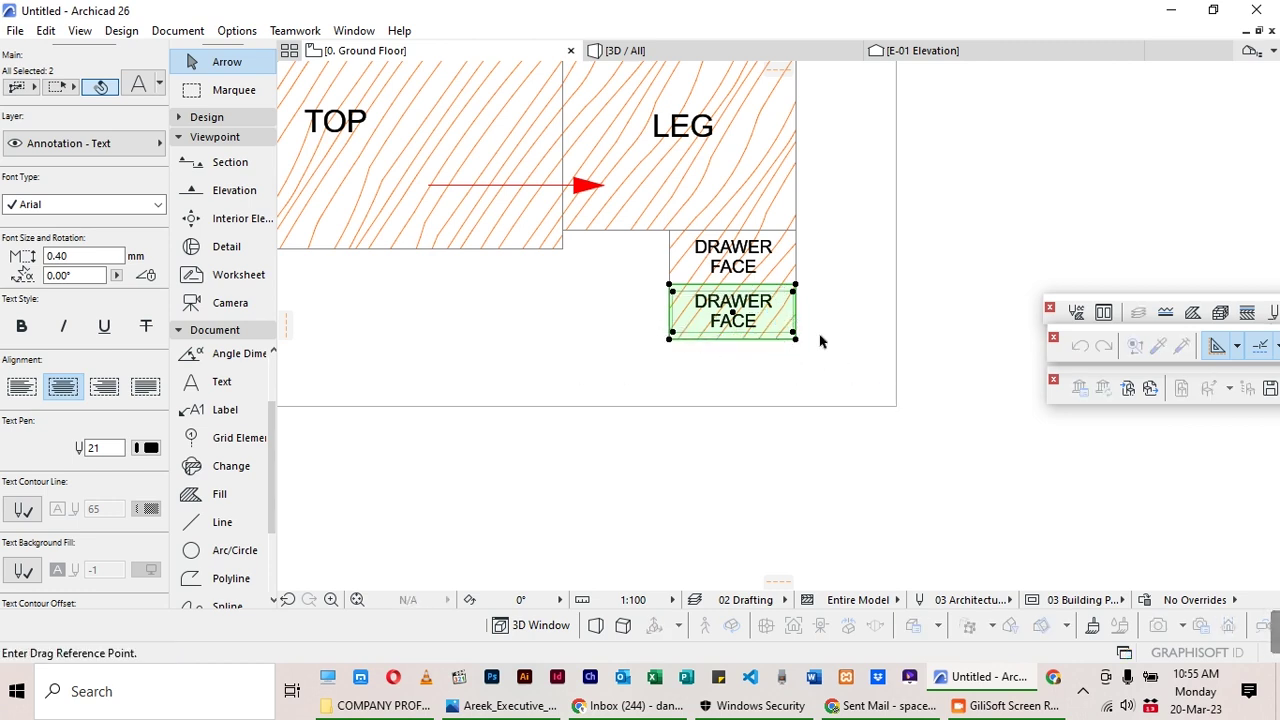
{"action": "key", "text": "ctrl+shift+d"}
{"action": "left_click", "coordinate": [797, 288]}
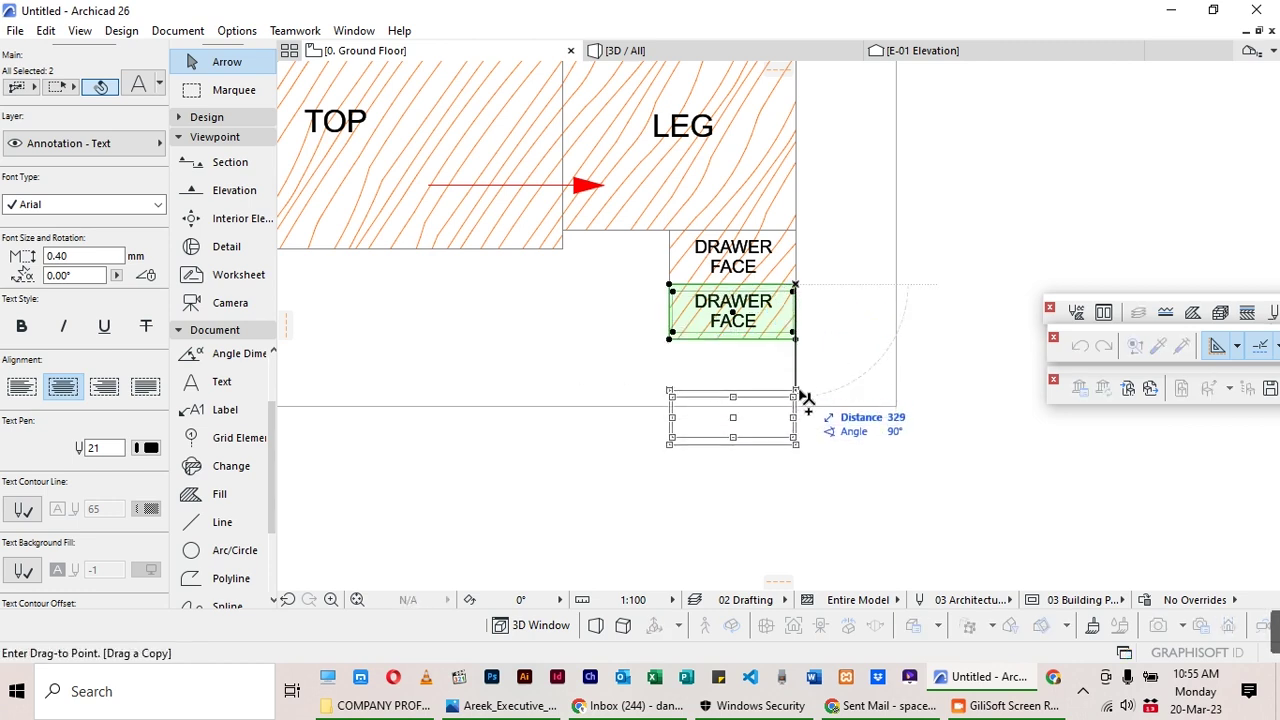
{"action": "key", "text": "Escape"}
{"action": "key", "text": "Escape"}
{"action": "left_click", "coordinate": [797, 341]}
{"action": "key", "text": "Escape"}
{"action": "scroll", "coordinate": [877, 357], "scroll_direction": "down", "scroll_amount": 5}
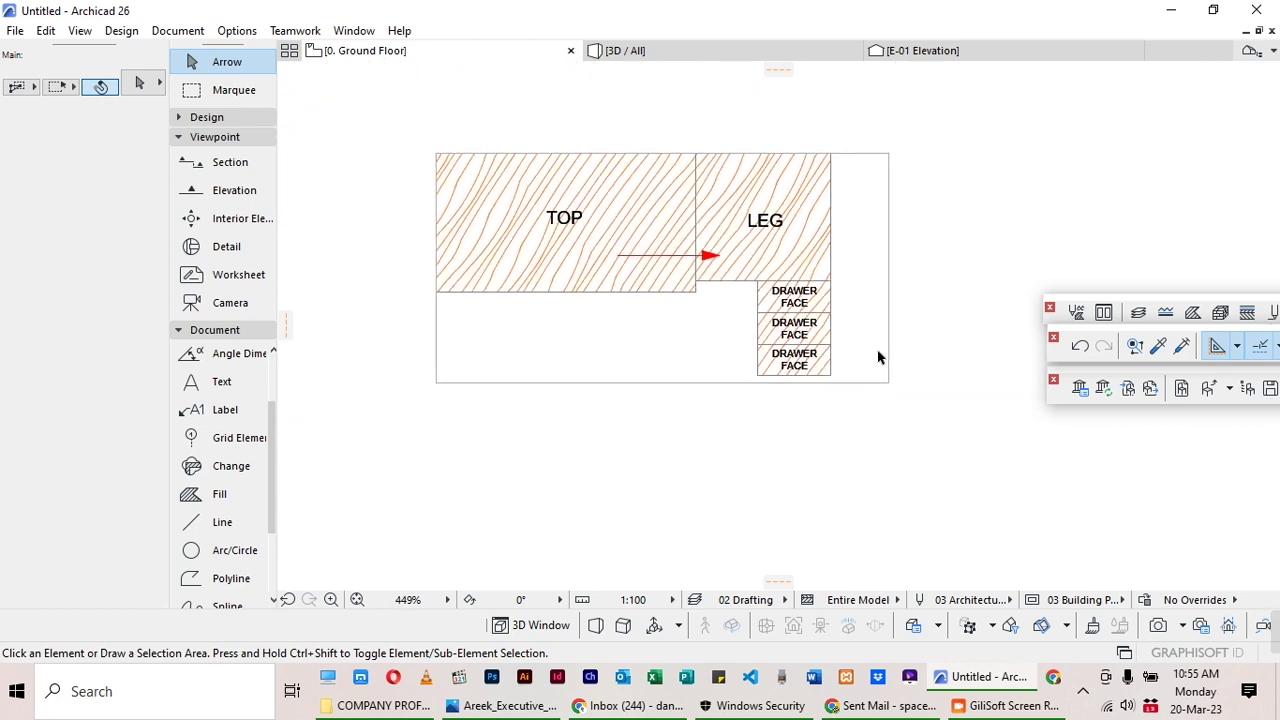
{"action": "scroll", "coordinate": [877, 306], "scroll_direction": "down", "scroll_amount": 4}
{"action": "scroll", "coordinate": [634, 447], "scroll_direction": "up", "scroll_amount": 6}
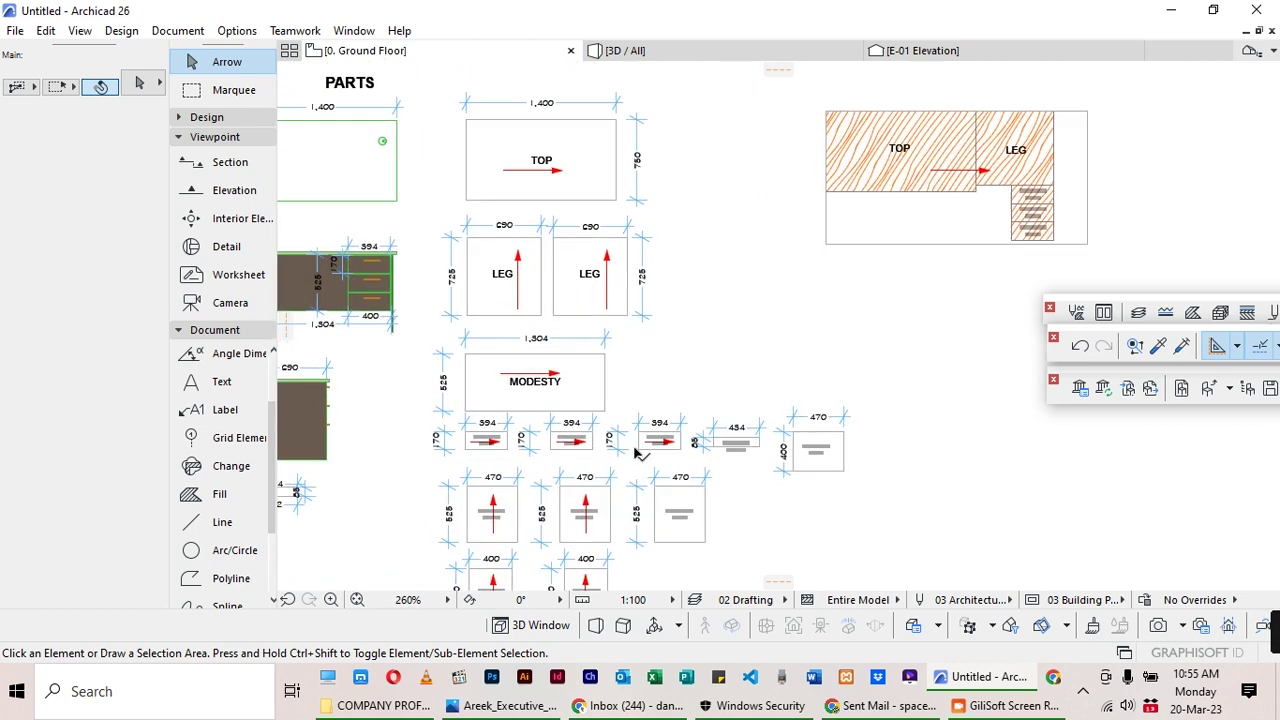
{"action": "scroll", "coordinate": [640, 453], "scroll_direction": "down", "scroll_amount": 6}
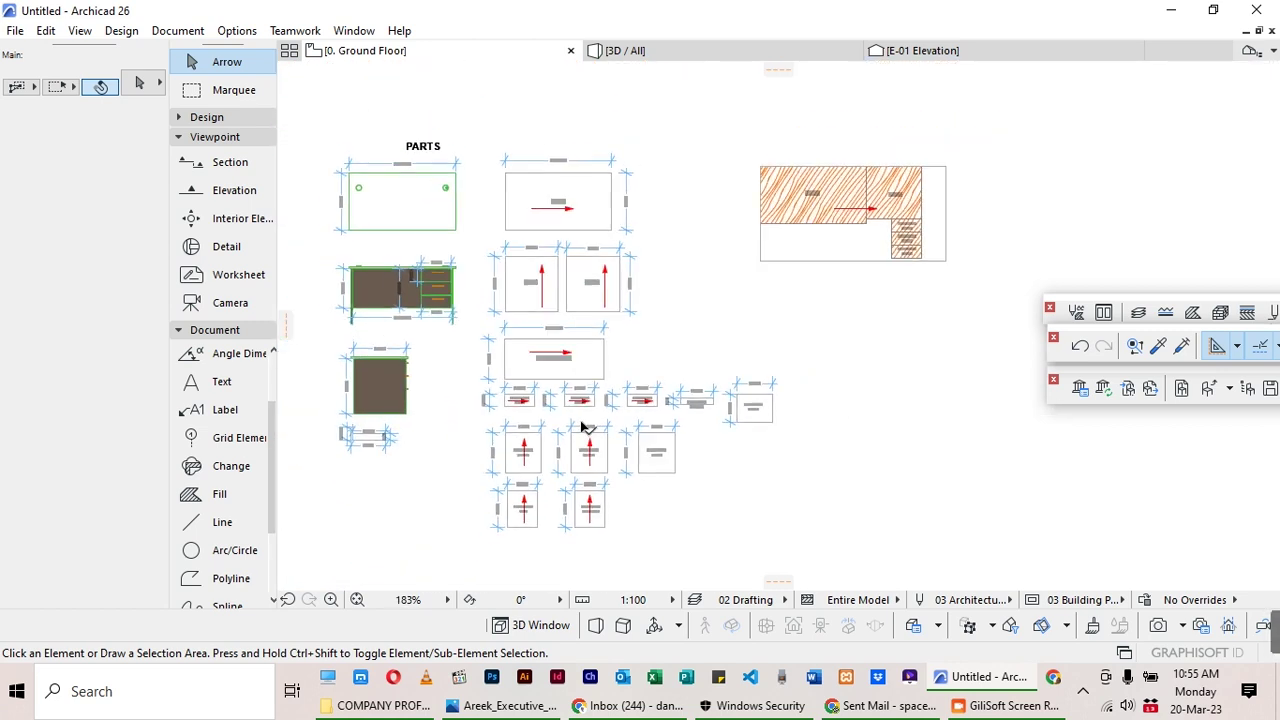
{"action": "scroll", "coordinate": [590, 505], "scroll_direction": "up", "scroll_amount": 3}
{"action": "scroll", "coordinate": [590, 505], "scroll_direction": "down", "scroll_amount": 1}
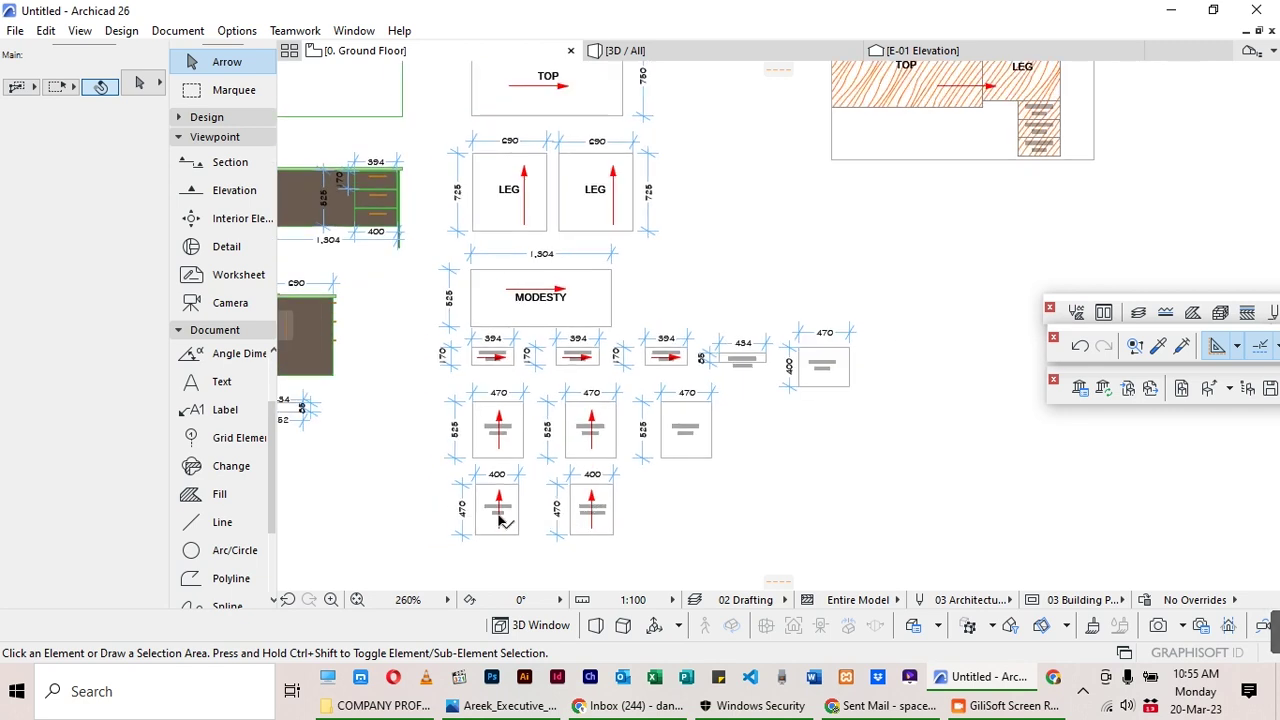
{"action": "scroll", "coordinate": [500, 520], "scroll_direction": "up", "scroll_amount": 2}
{"action": "scroll", "coordinate": [706, 306], "scroll_direction": "down", "scroll_amount": 3}
{"action": "scroll", "coordinate": [490, 548], "scroll_direction": "up", "scroll_amount": 4}
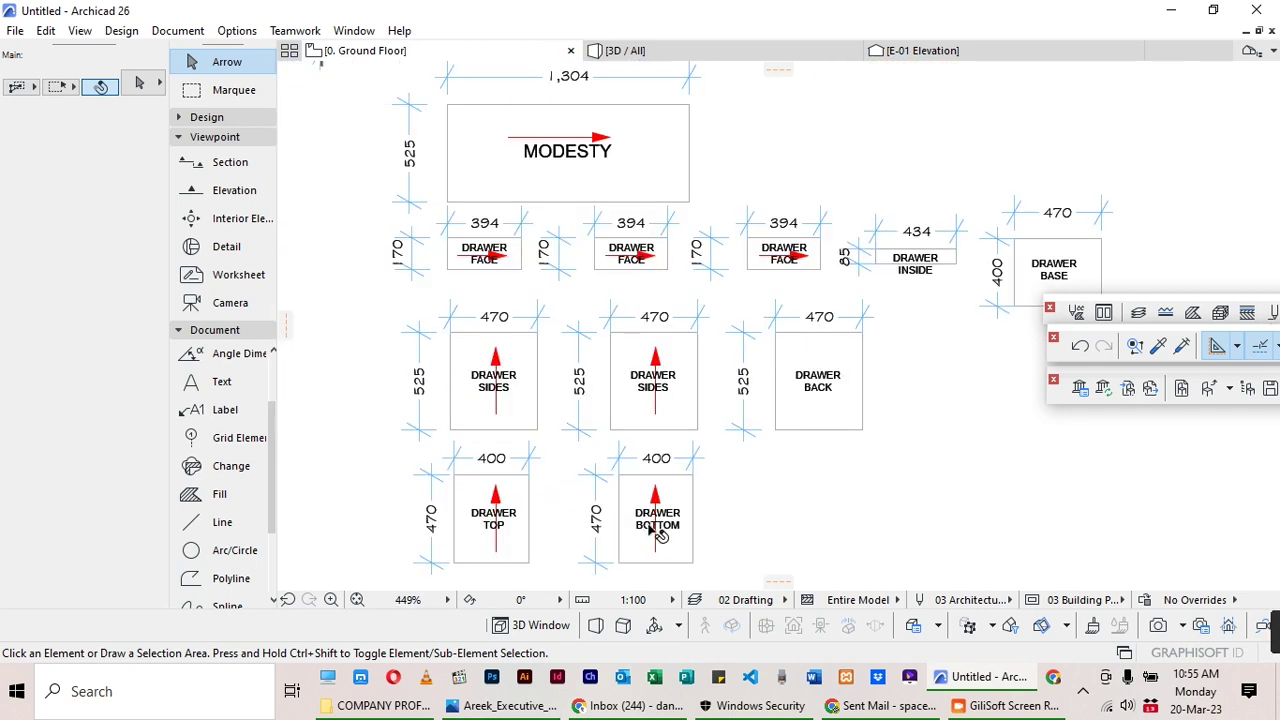
{"action": "scroll", "coordinate": [660, 537], "scroll_direction": "down", "scroll_amount": 3}
{"action": "scroll", "coordinate": [523, 514], "scroll_direction": "up", "scroll_amount": 2}
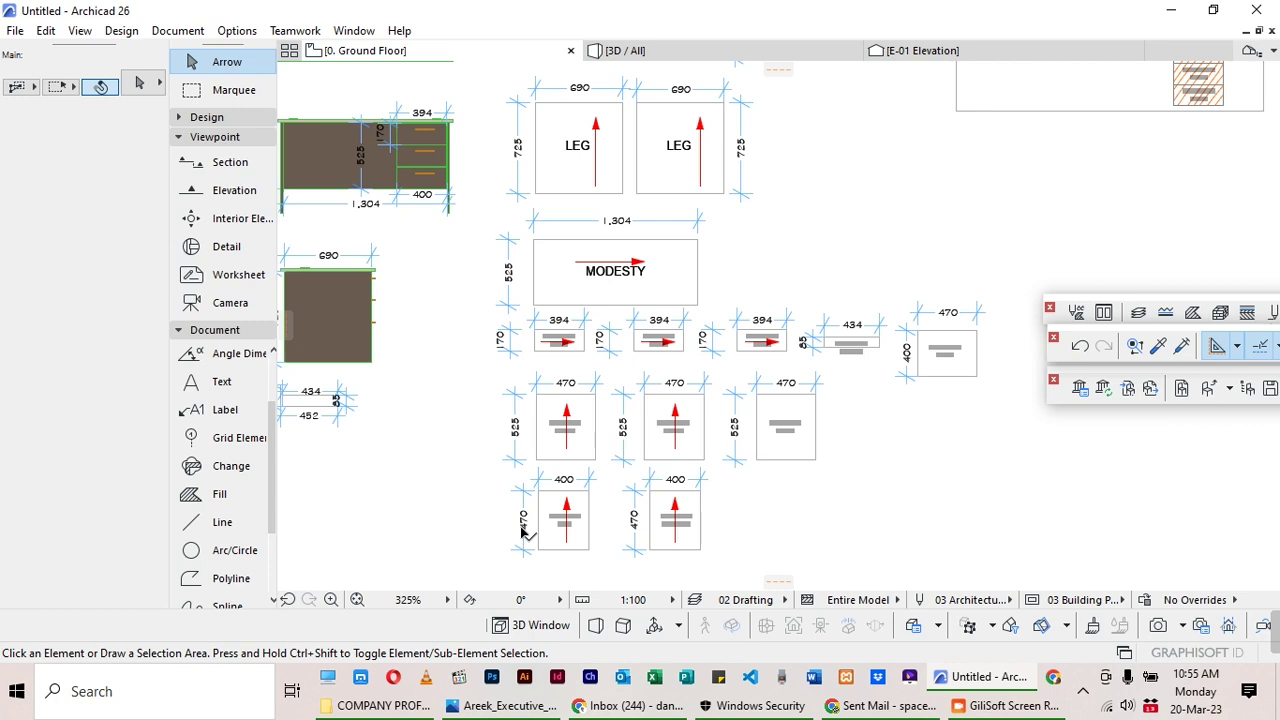
{"action": "scroll", "coordinate": [543, 543], "scroll_direction": "up", "scroll_amount": 2}
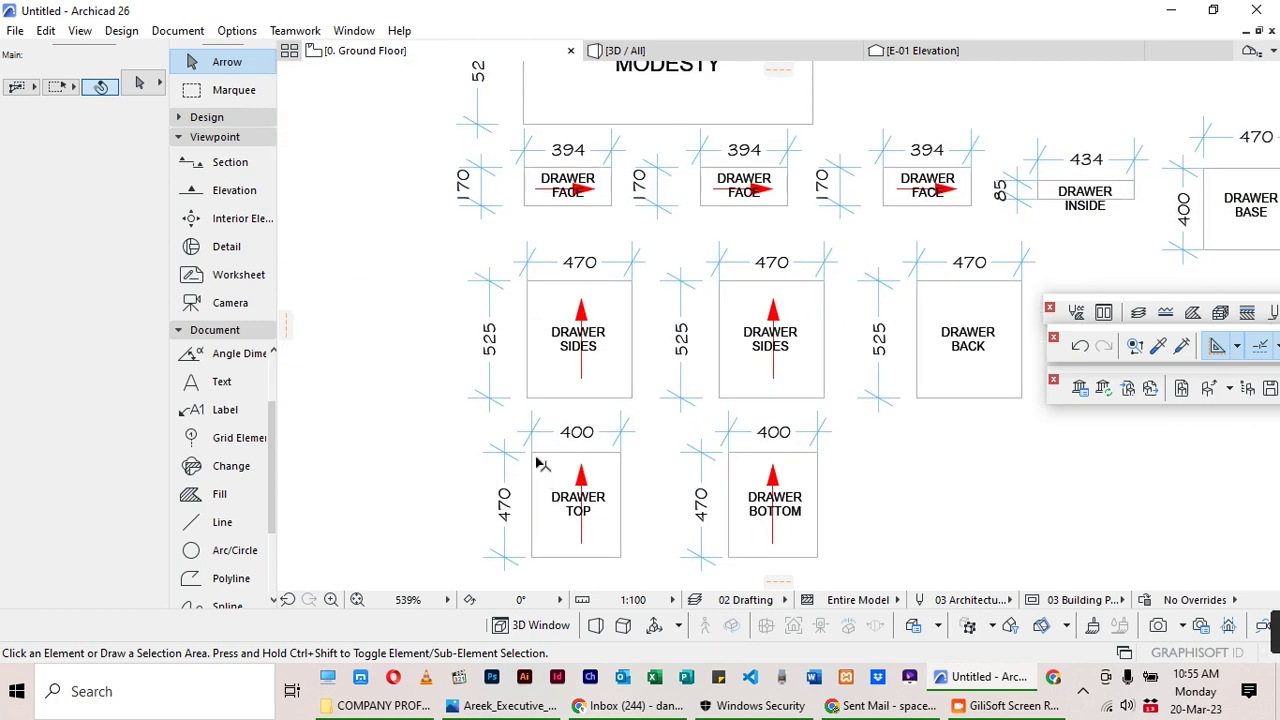
{"action": "scroll", "coordinate": [729, 306], "scroll_direction": "down", "scroll_amount": 3}
{"action": "scroll", "coordinate": [800, 220], "scroll_direction": "down", "scroll_amount": 2}
{"action": "scroll", "coordinate": [878, 181], "scroll_direction": "up", "scroll_amount": 3}
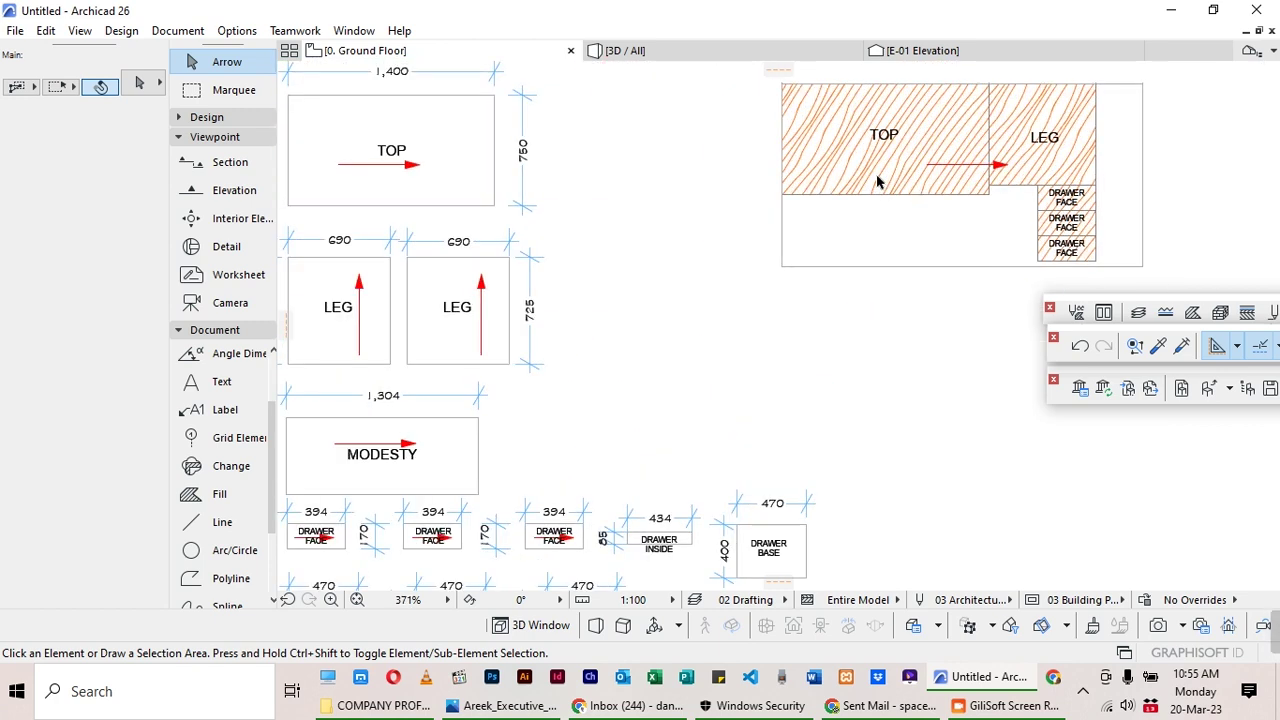
{"action": "scroll", "coordinate": [878, 181], "scroll_direction": "up", "scroll_amount": 2}
{"action": "key", "text": "m"}
{"action": "left_click", "coordinate": [733, 204]}
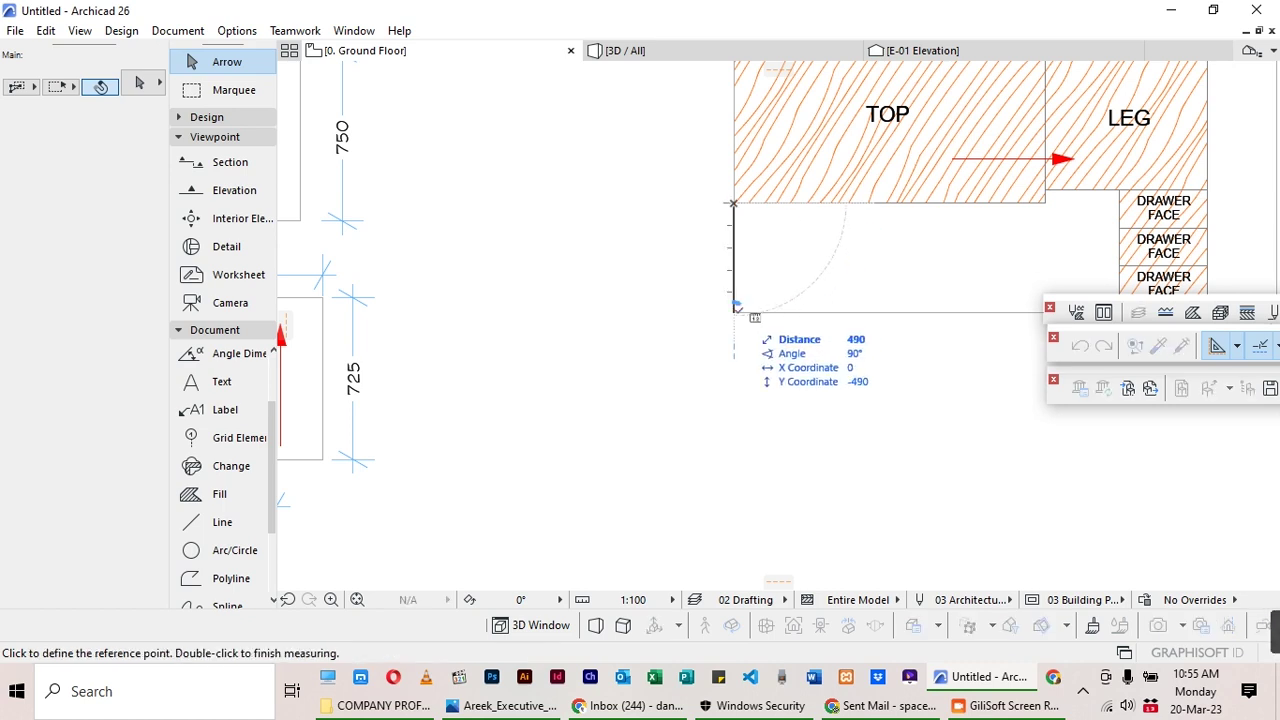
{"action": "key", "text": "Escape"}
{"action": "scroll", "coordinate": [723, 177], "scroll_direction": "down", "scroll_amount": 4}
{"action": "scroll", "coordinate": [535, 448], "scroll_direction": "up", "scroll_amount": 3}
{"action": "scroll", "coordinate": [535, 448], "scroll_direction": "up", "scroll_amount": 1}
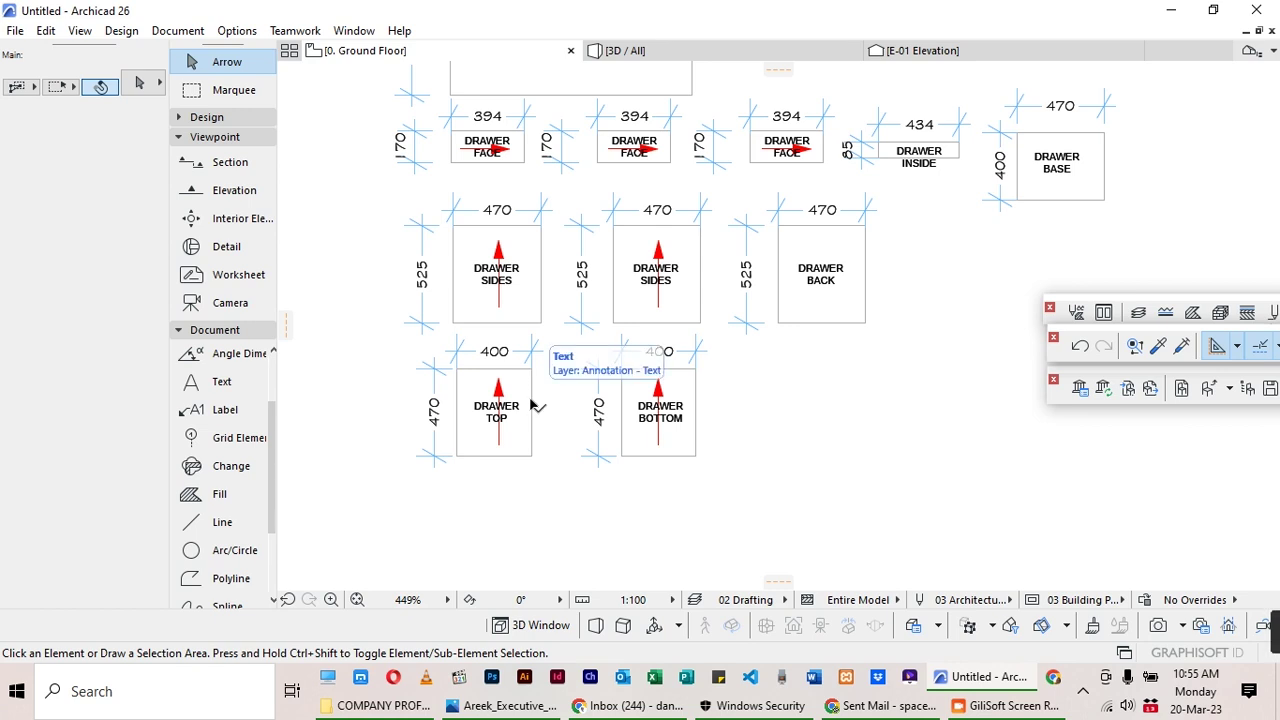
{"action": "scroll", "coordinate": [529, 393], "scroll_direction": "down", "scroll_amount": 3}
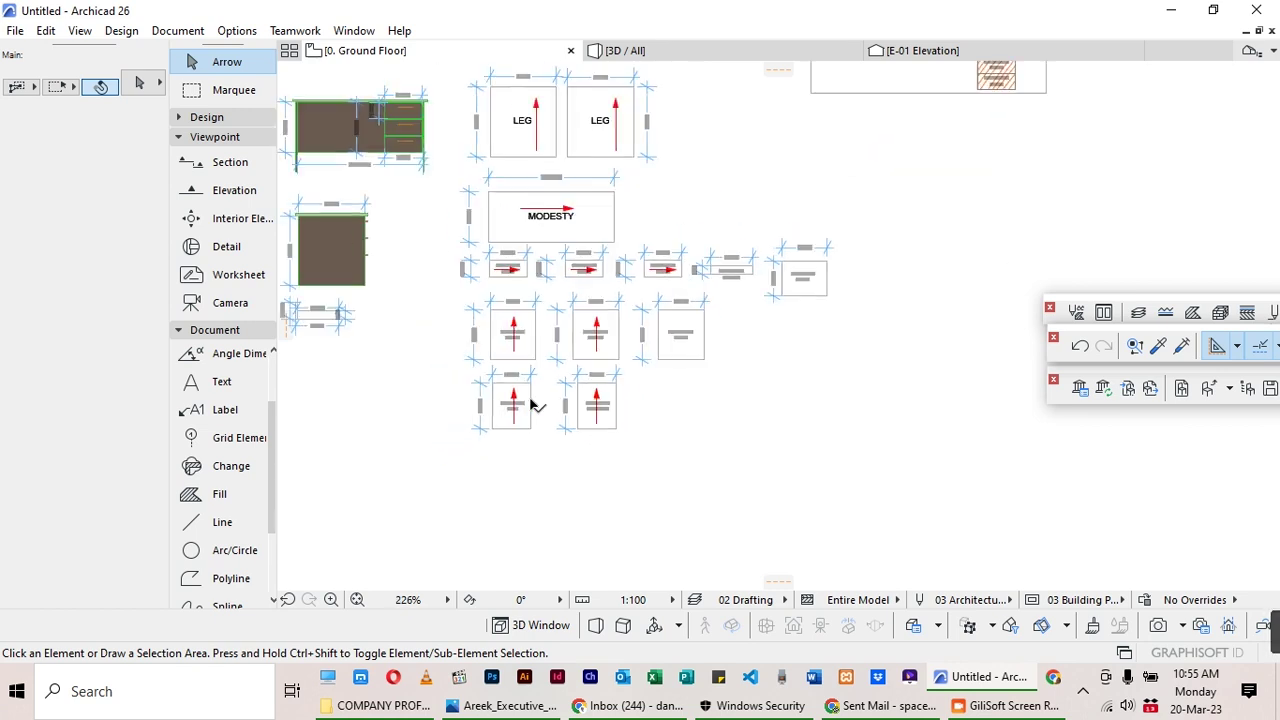
Draw a 470 by 400 wood fill starting at the TOP piece's lower-left corner.
{"action": "left_click", "coordinate": [219, 494]}
{"action": "scroll", "coordinate": [760, 195], "scroll_direction": "down", "scroll_amount": 2}
{"action": "scroll", "coordinate": [762, 194], "scroll_direction": "up", "scroll_amount": 2}
{"action": "scroll", "coordinate": [720, 239], "scroll_direction": "up", "scroll_amount": 3}
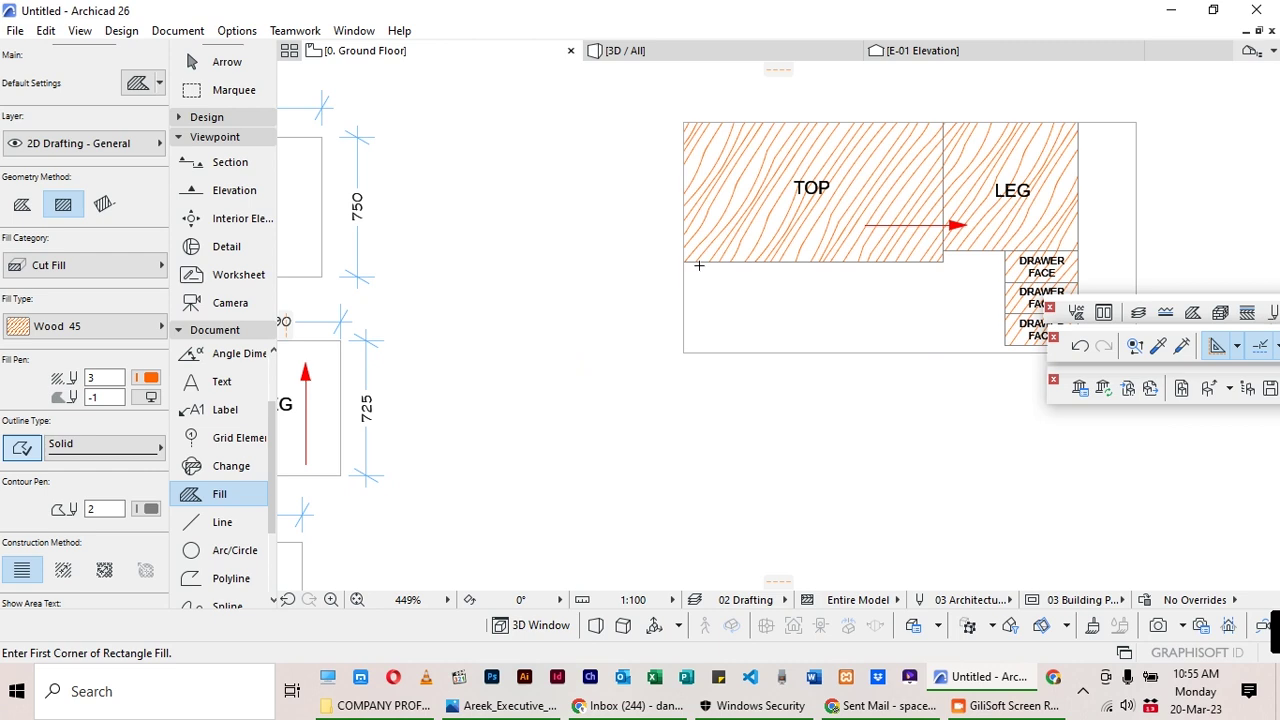
{"action": "left_click", "coordinate": [684, 262]}
{"action": "type", "text": "470"}
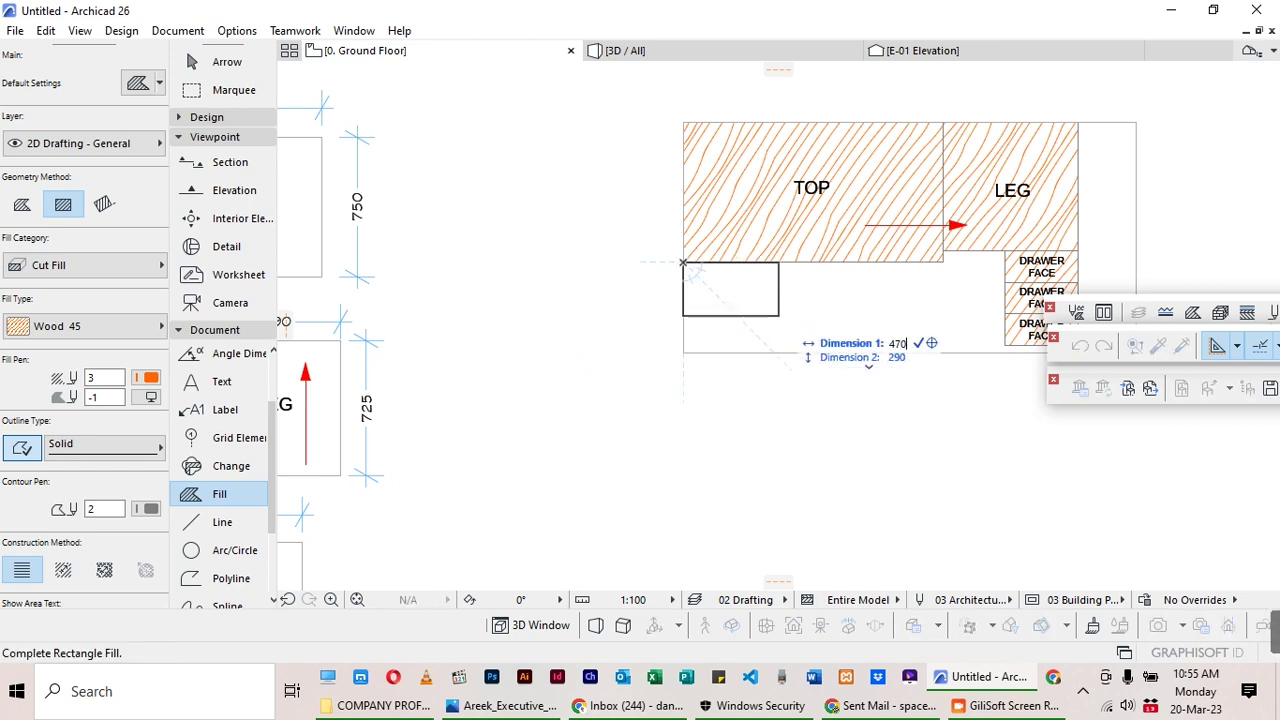
{"action": "key", "text": "Tab"}
{"action": "type", "text": "4"}
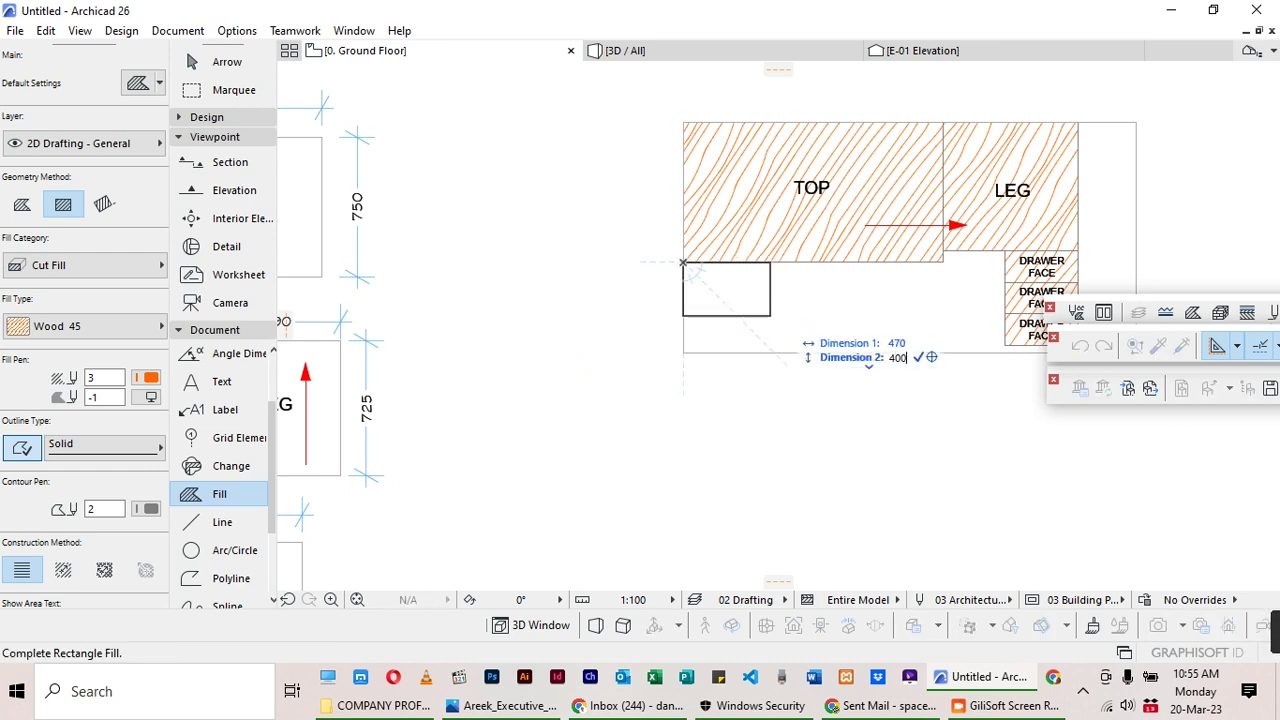
{"action": "key", "text": "Return"}
Copy the DRAWER TOP label from the parts sheet into the new fill.
{"action": "scroll", "coordinate": [612, 256], "scroll_direction": "down", "scroll_amount": 3}
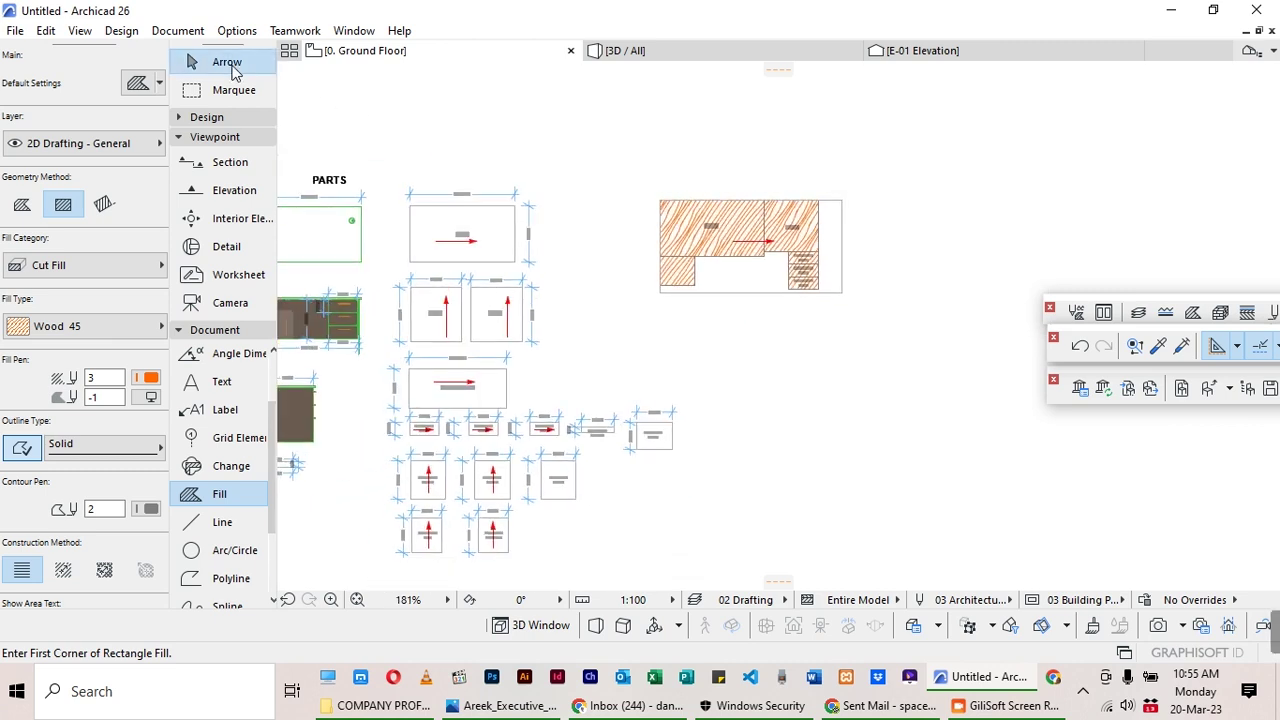
{"action": "left_click", "coordinate": [229, 63]}
{"action": "scroll", "coordinate": [415, 545], "scroll_direction": "up", "scroll_amount": 6}
{"action": "left_click", "coordinate": [452, 487]}
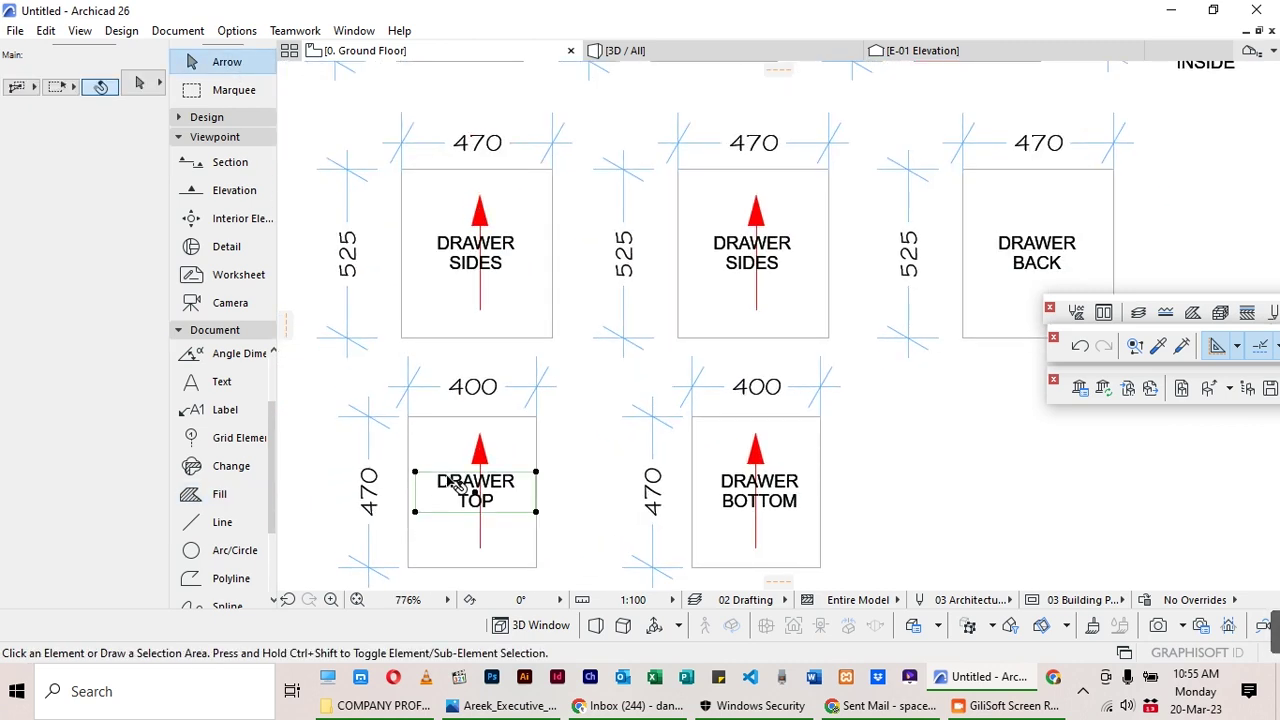
{"action": "key", "text": "ctrl+d"}
{"action": "left_click", "coordinate": [457, 488]}
{"action": "scroll", "coordinate": [460, 530], "scroll_direction": "down", "scroll_amount": 2}
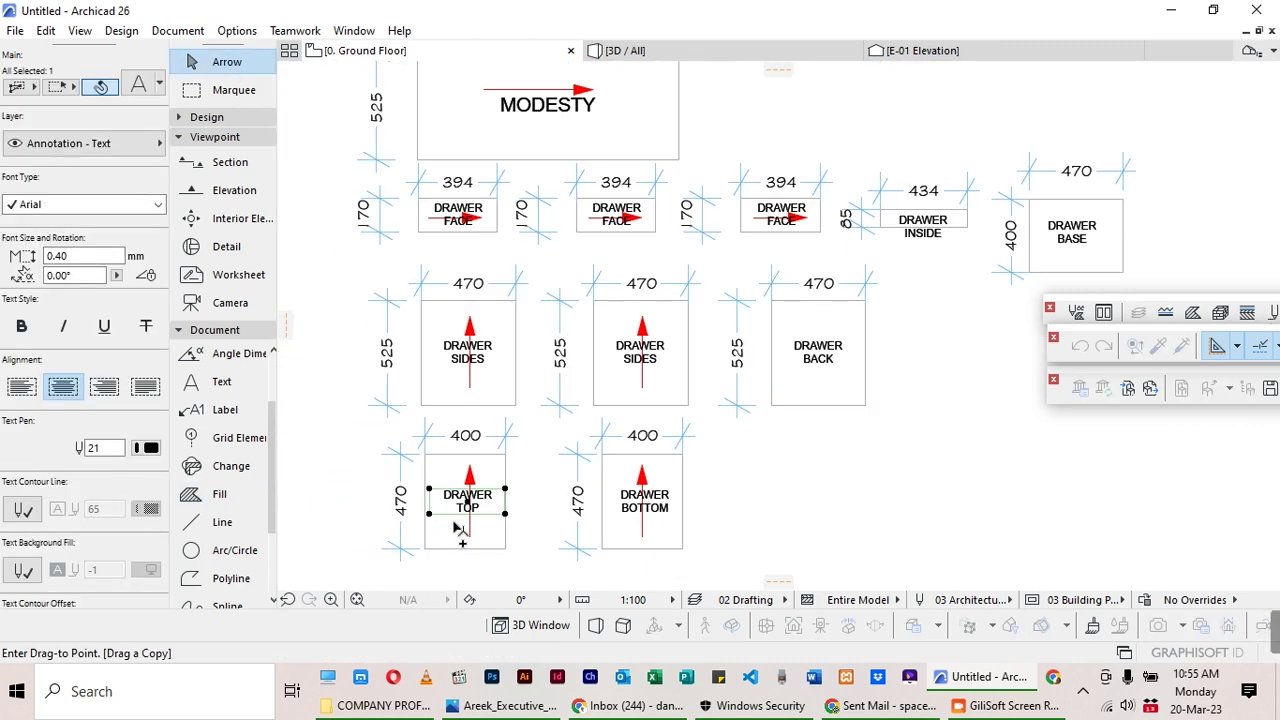
{"action": "scroll", "coordinate": [591, 371], "scroll_direction": "down", "scroll_amount": 3}
{"action": "scroll", "coordinate": [677, 286], "scroll_direction": "up", "scroll_amount": 7}
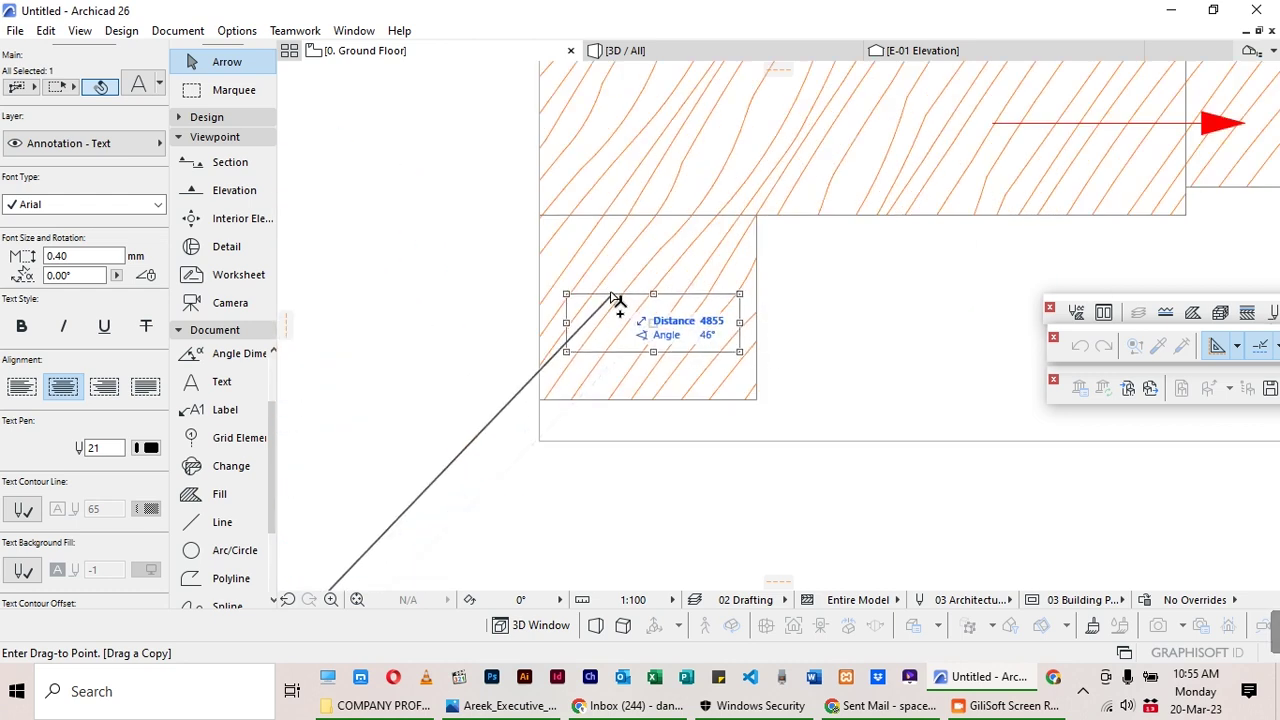
{"action": "left_click", "coordinate": [610, 288]}
Copy the labelled fill and place the duplicate beside the original piece.
{"action": "left_click", "coordinate": [840, 246]}
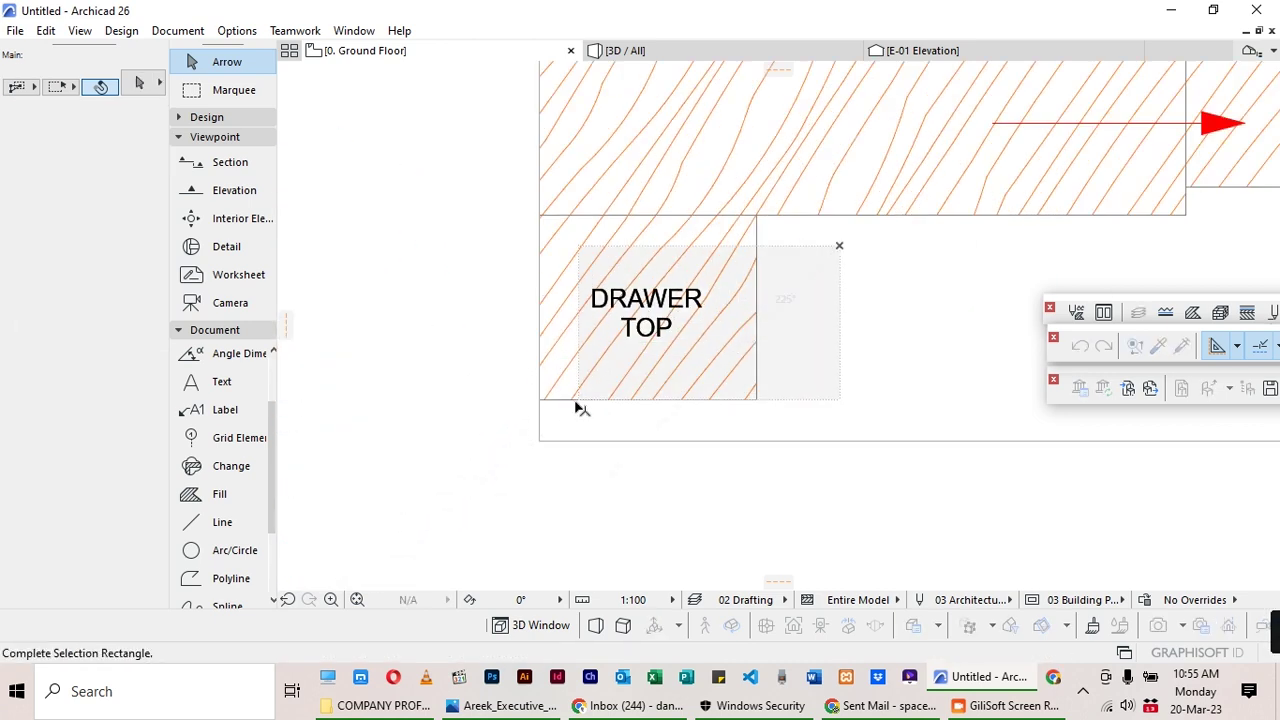
{"action": "left_click", "coordinate": [577, 408]}
{"action": "key", "text": "ctrl+d"}
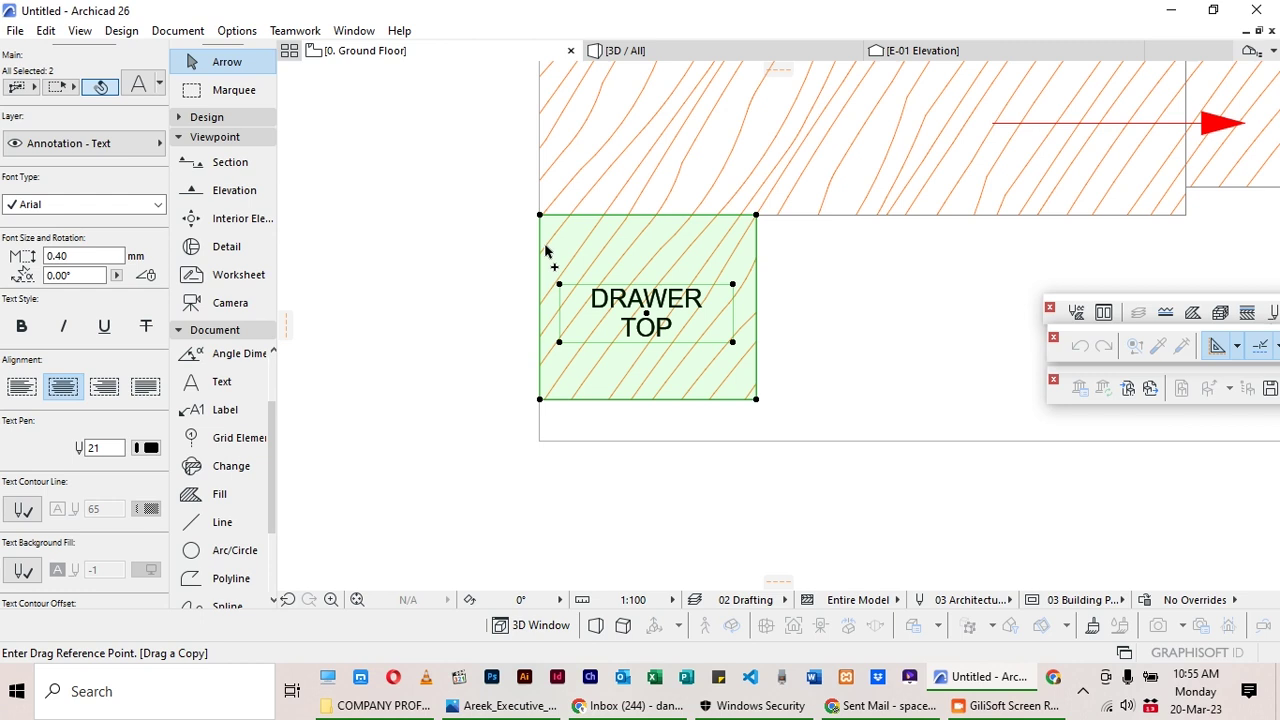
{"action": "left_click", "coordinate": [540, 216]}
{"action": "left_click", "coordinate": [756, 215]}
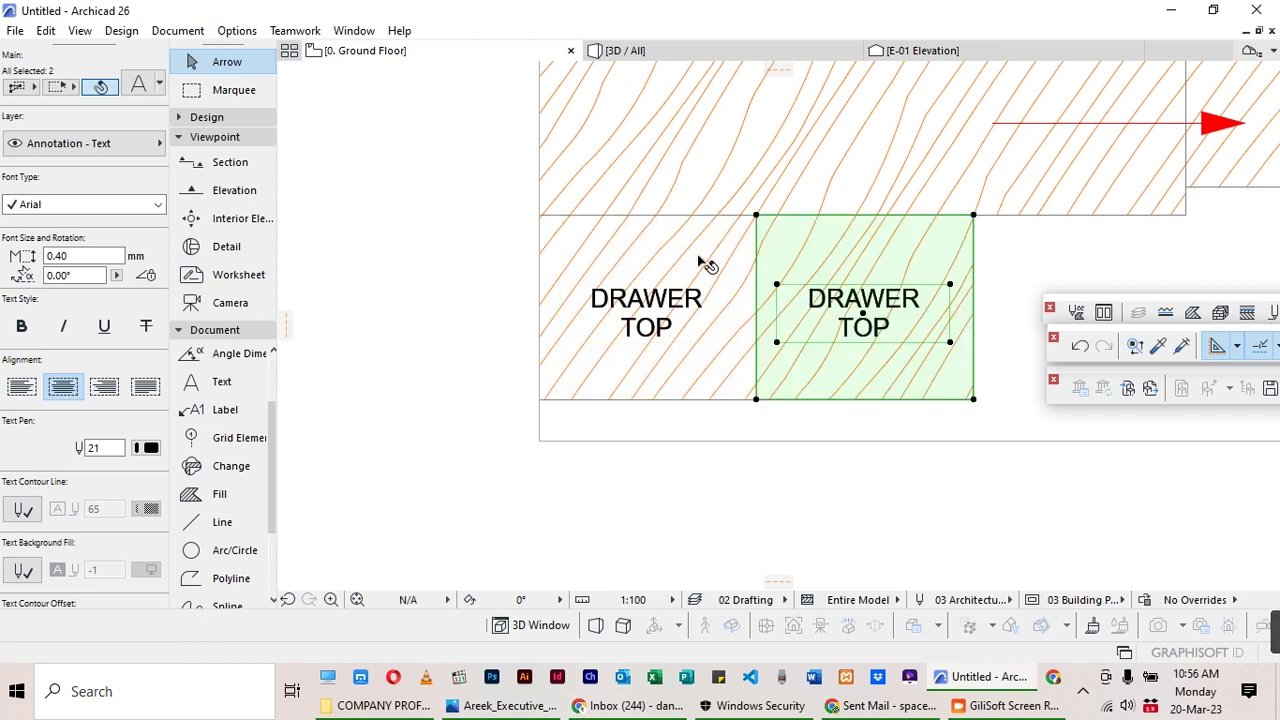
{"action": "left_click", "coordinate": [447, 321]}
Change the copied label's text from DRAWER TOP to DRAWER BOTTOM.
{"action": "scroll", "coordinate": [671, 312], "scroll_direction": "down", "scroll_amount": 3}
{"action": "left_click", "coordinate": [806, 316]}
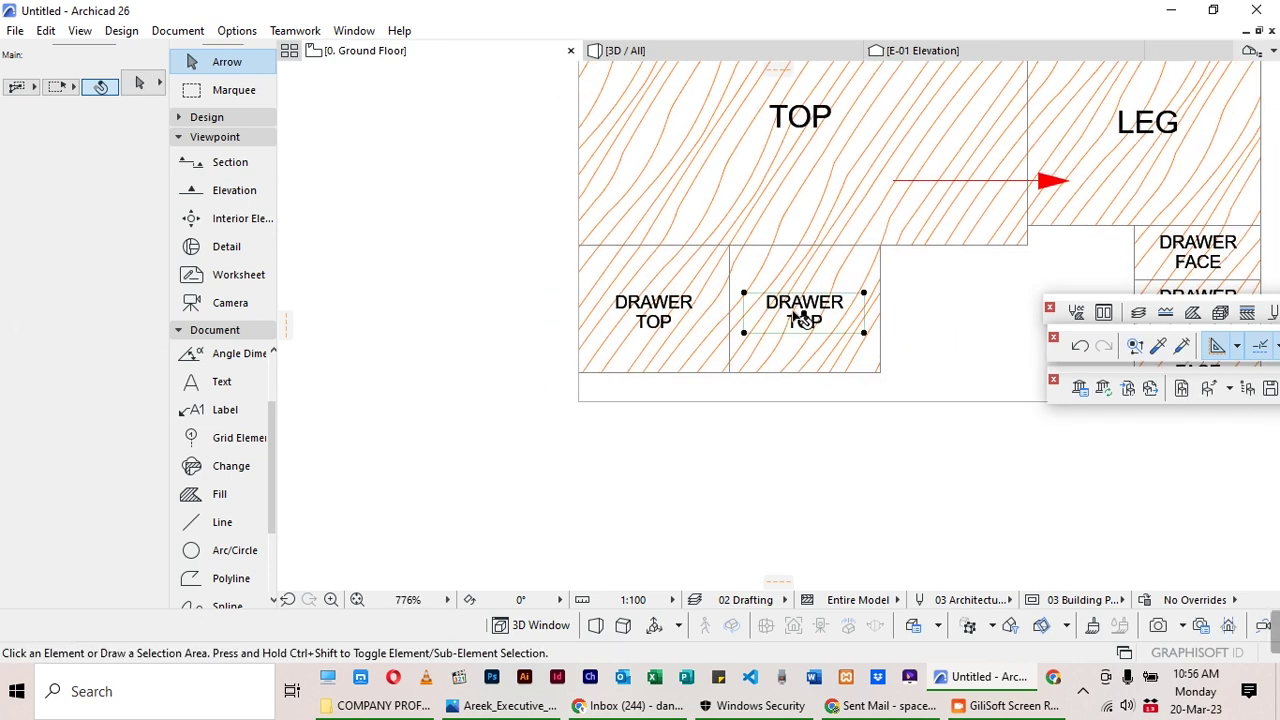
{"action": "scroll", "coordinate": [836, 318], "scroll_direction": "down", "scroll_amount": 1}
{"action": "double_click", "coordinate": [814, 320]}
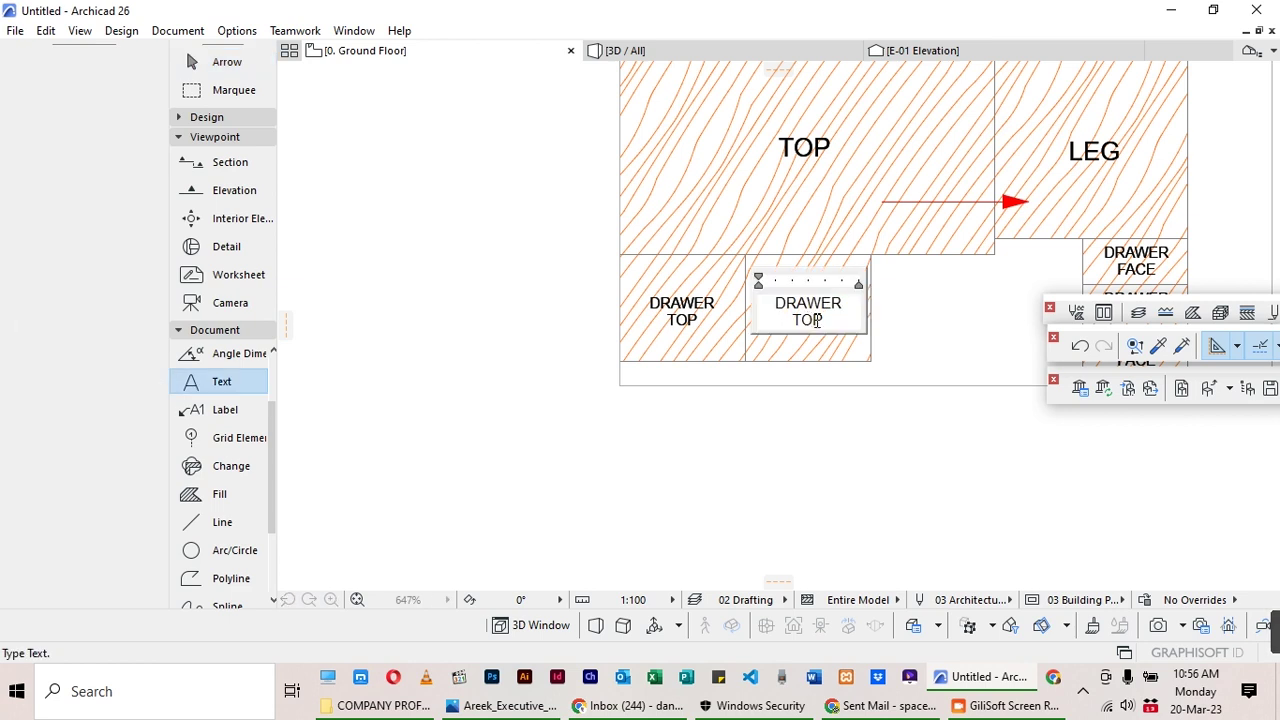
{"action": "left_click_drag", "start_coordinate": [823, 320], "coordinate": [785, 321]}
{"action": "type", "text": "BOTTOM"}
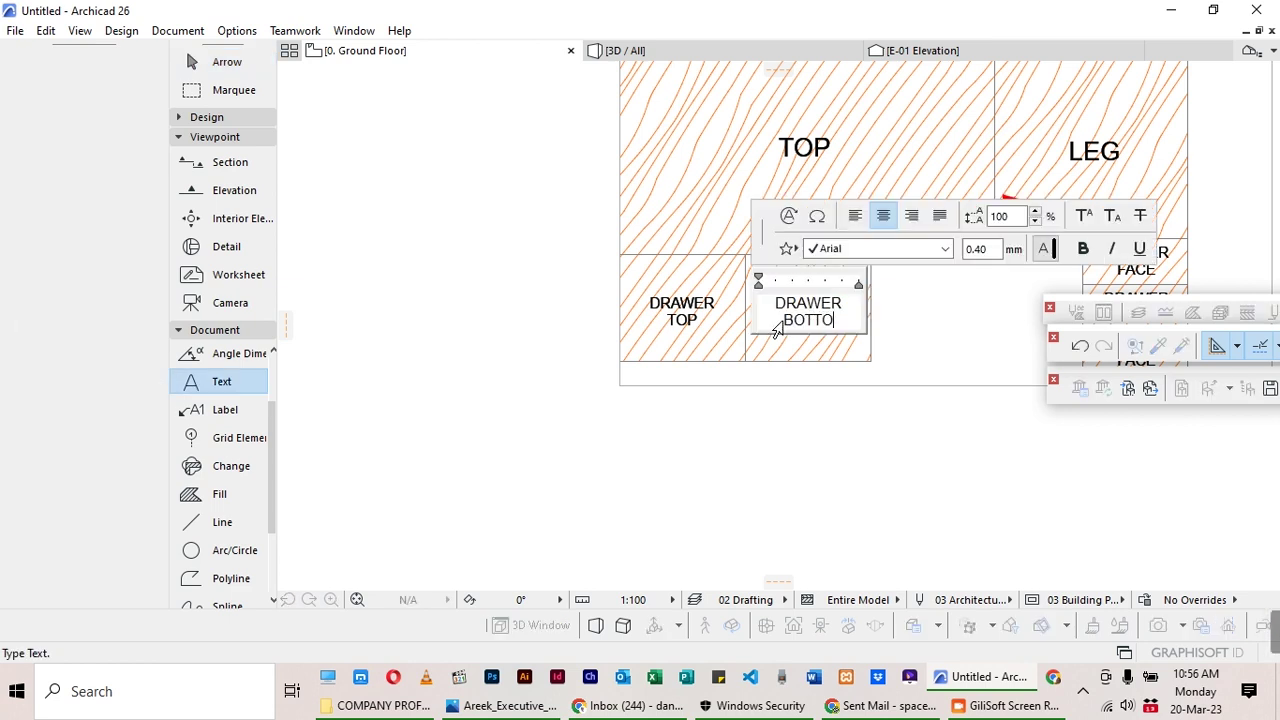
{"action": "left_click", "coordinate": [523, 317]}
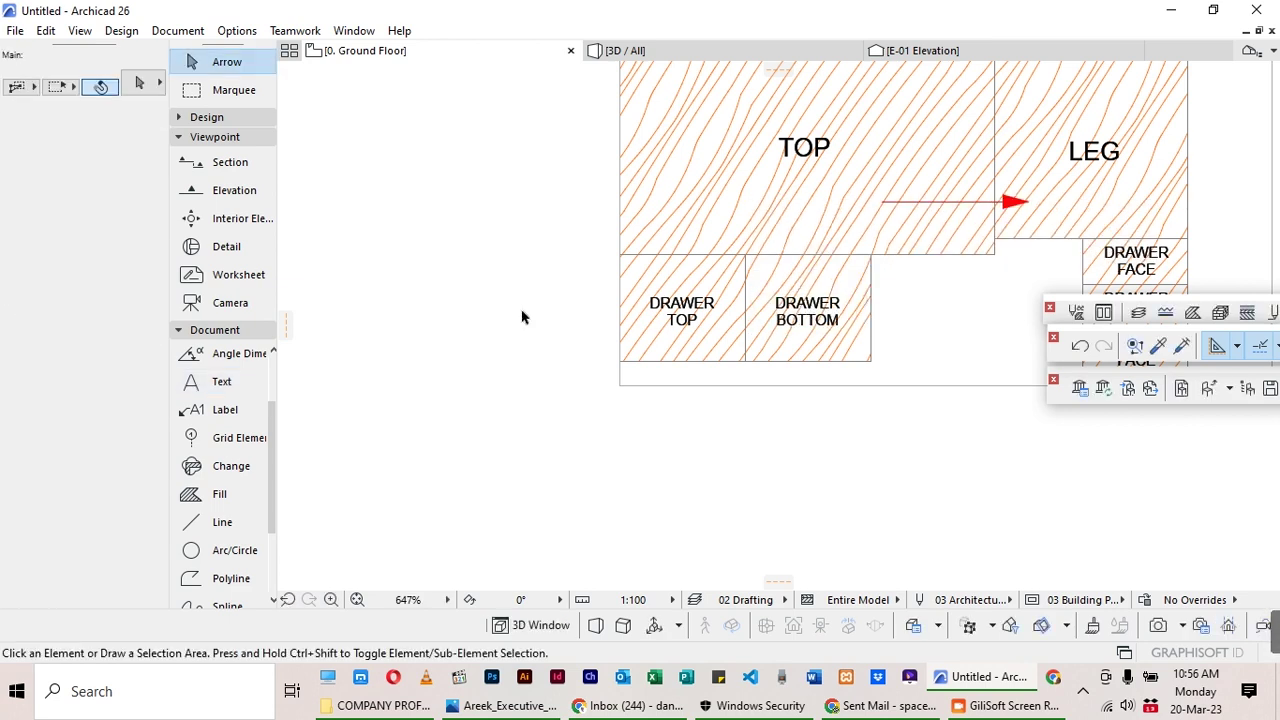
Marquee-select the drawer top and bottom parts, then the TOP part on the parts sheet.
{"action": "scroll", "coordinate": [845, 260], "scroll_direction": "down", "scroll_amount": 12}
{"action": "scroll", "coordinate": [633, 415], "scroll_direction": "up", "scroll_amount": 4}
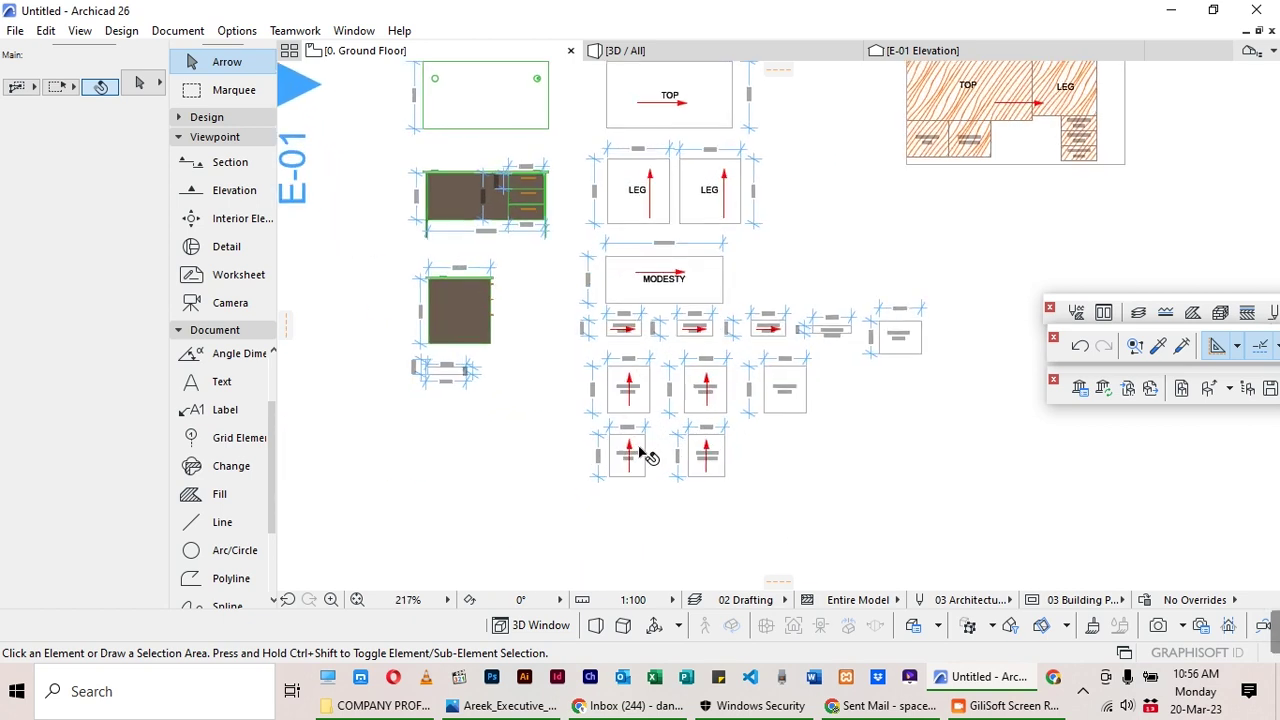
{"action": "scroll", "coordinate": [641, 452], "scroll_direction": "down", "scroll_amount": 3}
{"action": "scroll", "coordinate": [685, 467], "scroll_direction": "up", "scroll_amount": 8}
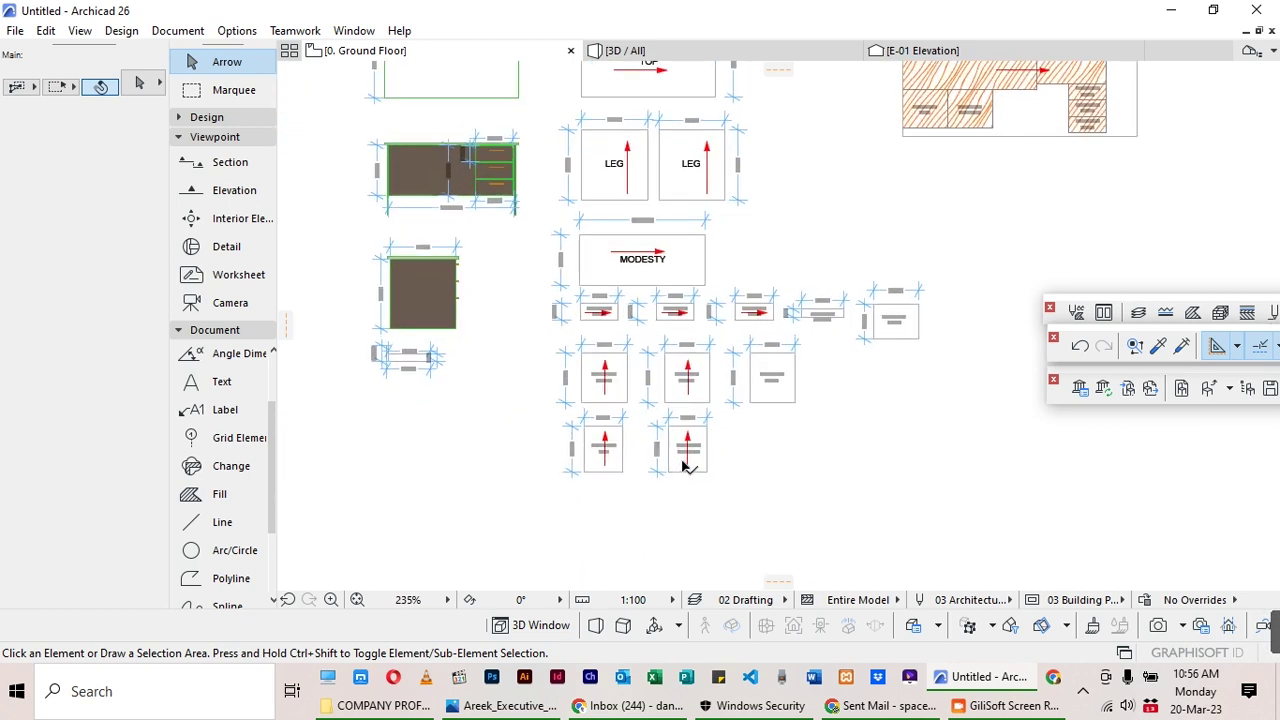
{"action": "left_click_drag", "start_coordinate": [755, 368], "coordinate": [400, 516]}
{"action": "left_click", "coordinate": [400, 516]}
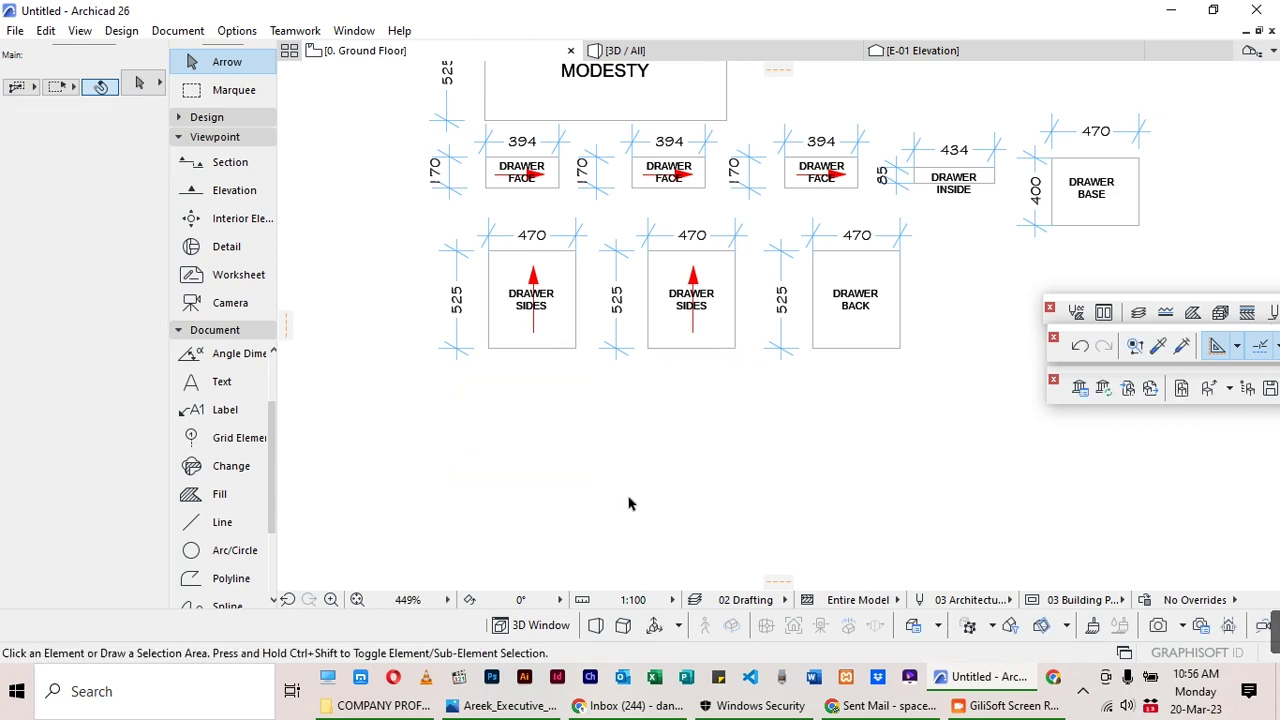
{"action": "scroll", "coordinate": [723, 134], "scroll_direction": "down", "scroll_amount": 8}
{"action": "scroll", "coordinate": [740, 105], "scroll_direction": "up", "scroll_amount": 3}
{"action": "left_click_drag", "start_coordinate": [762, 96], "coordinate": [511, 231]}
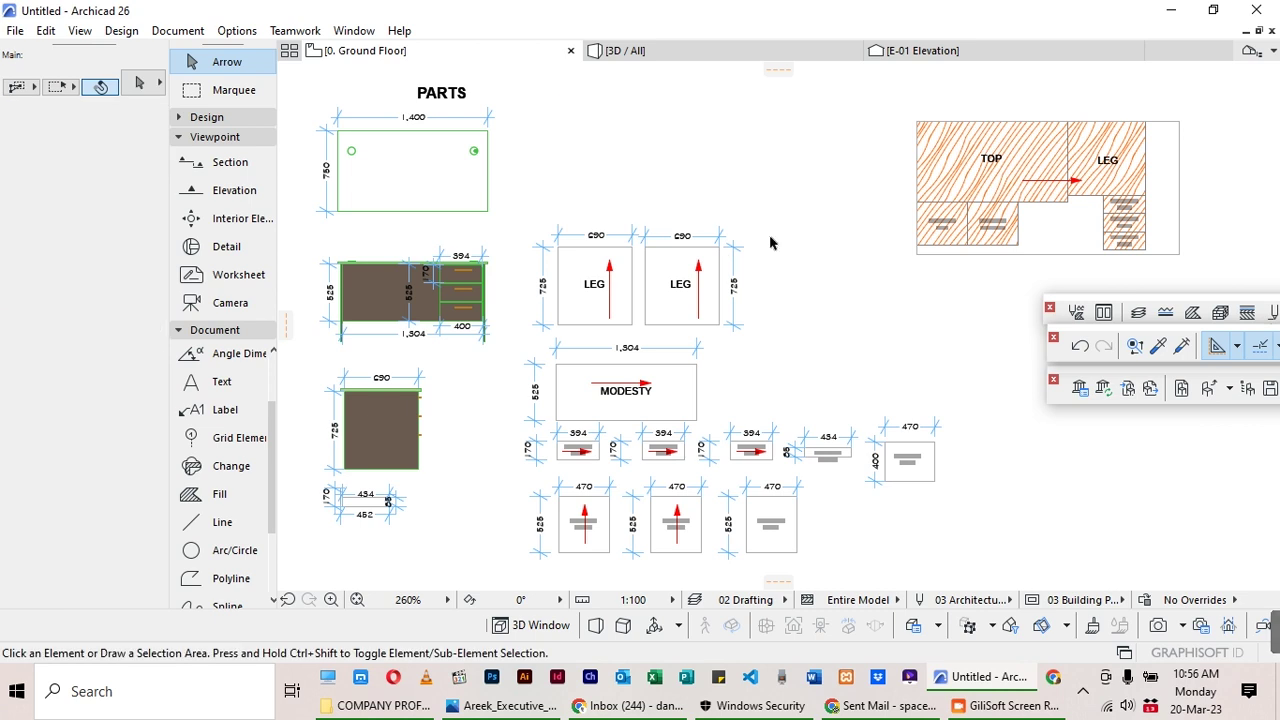
Delete the left LEG part from the parts sheet.
{"action": "left_click", "coordinate": [822, 183]}
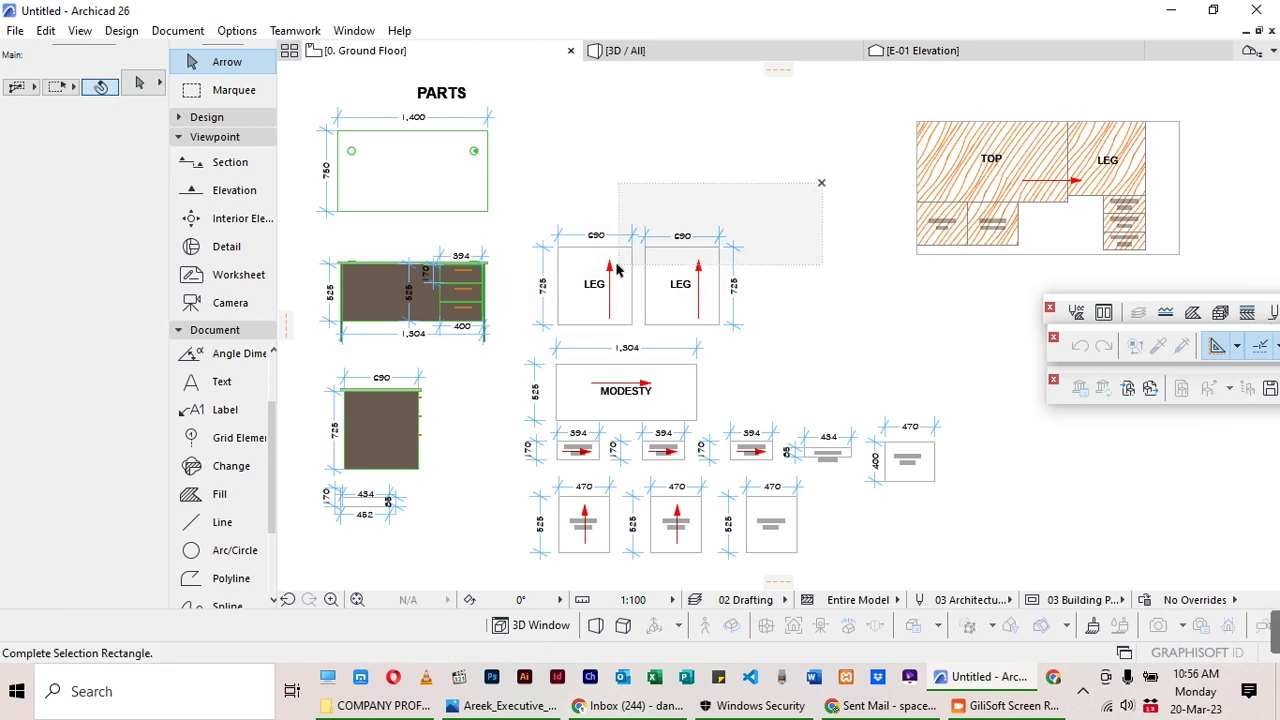
{"action": "left_click", "coordinate": [789, 152]}
{"action": "scroll", "coordinate": [634, 214], "scroll_direction": "up", "scroll_amount": 3}
{"action": "left_click", "coordinate": [645, 177]}
{"action": "scroll", "coordinate": [645, 177], "scroll_direction": "down", "scroll_amount": 3}
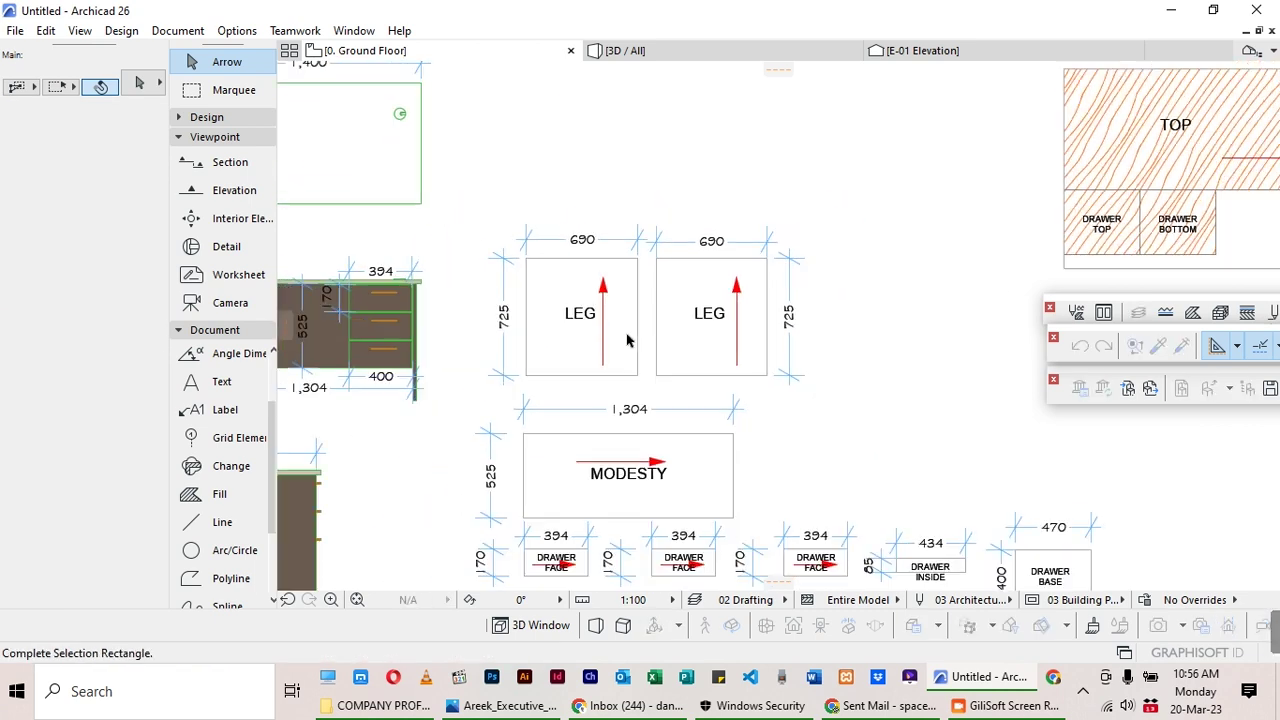
{"action": "left_click", "coordinate": [502, 378]}
{"action": "key", "text": "Delete"}
Delete the three DRAWER FACE pieces from the parts sheet.
{"action": "scroll", "coordinate": [746, 200], "scroll_direction": "down", "scroll_amount": 3}
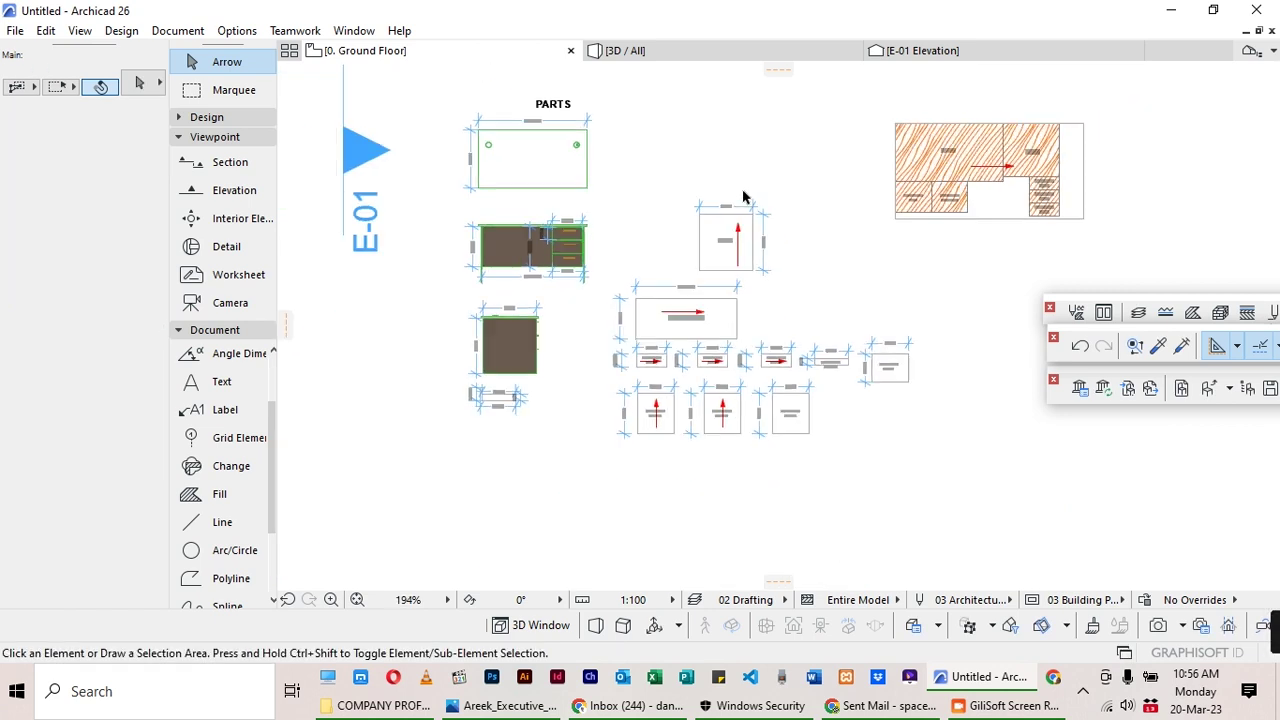
{"action": "scroll", "coordinate": [623, 331], "scroll_direction": "up", "scroll_amount": 2}
{"action": "scroll", "coordinate": [714, 208], "scroll_direction": "down", "scroll_amount": 1}
{"action": "scroll", "coordinate": [665, 367], "scroll_direction": "up", "scroll_amount": 1}
{"action": "scroll", "coordinate": [728, 358], "scroll_direction": "up", "scroll_amount": 2}
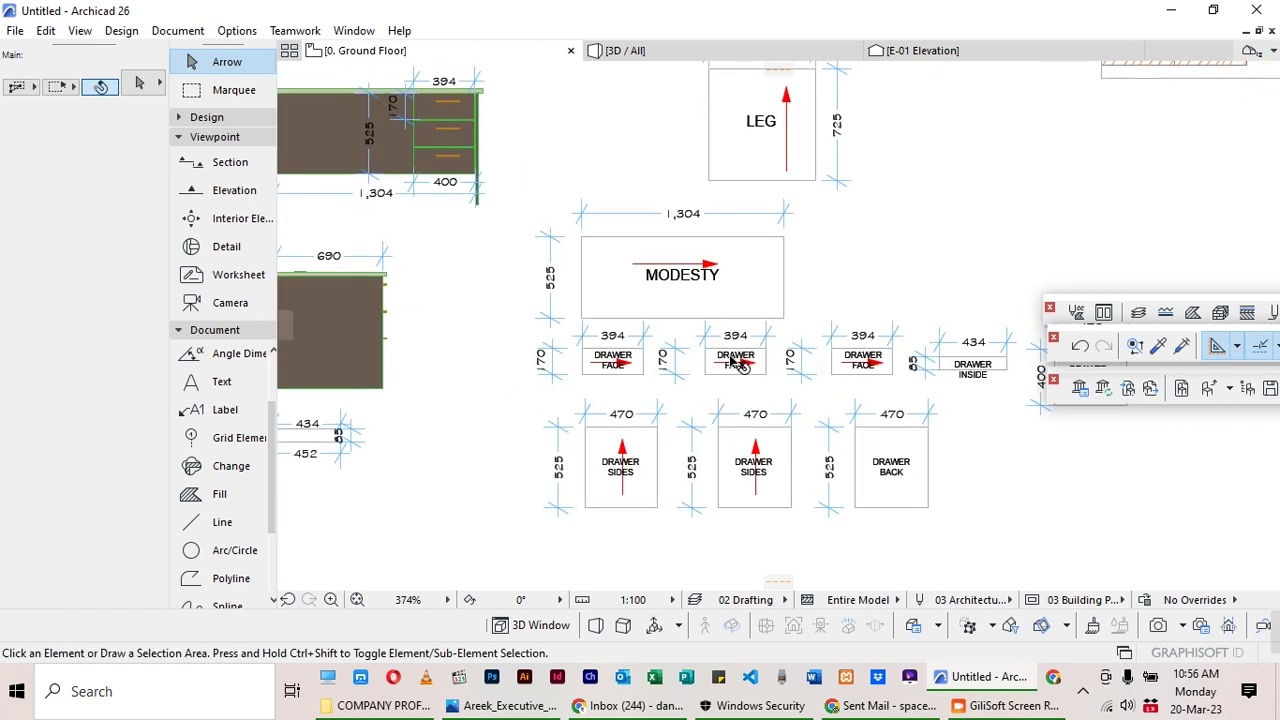
{"action": "left_click", "coordinate": [981, 302]}
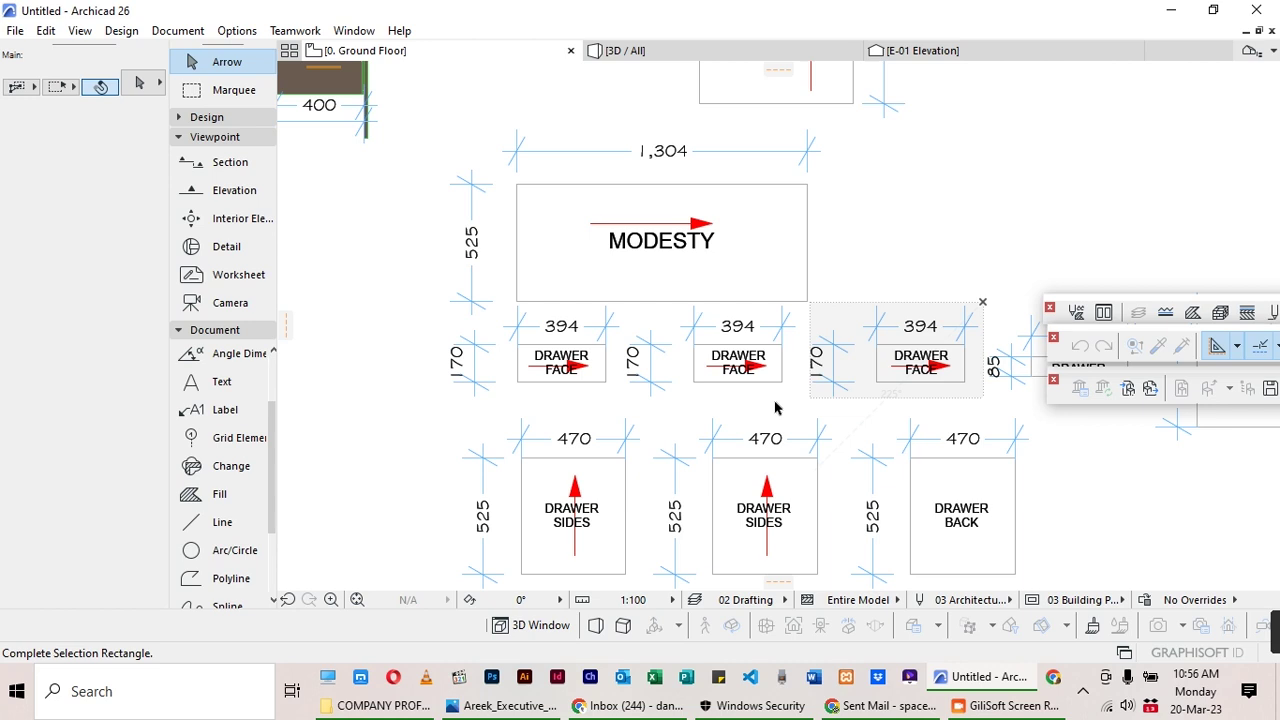
{"action": "left_click", "coordinate": [481, 456]}
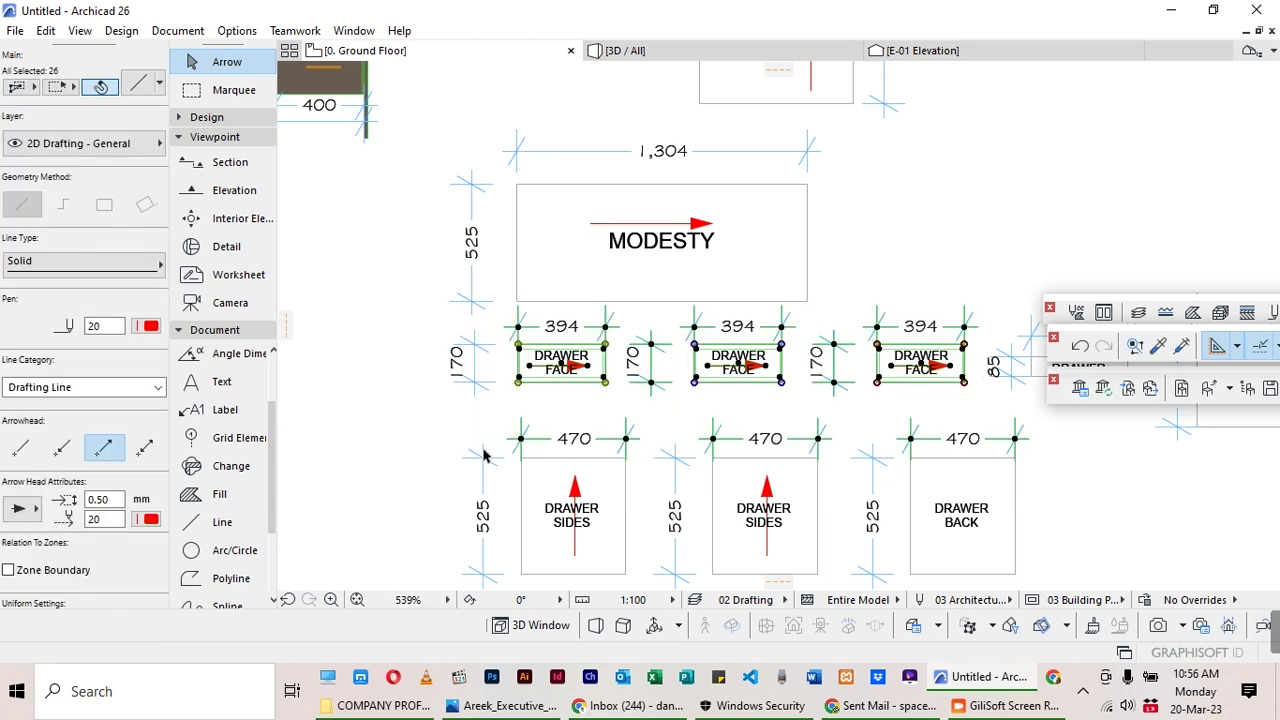
{"action": "key", "text": "Delete"}
{"action": "scroll", "coordinate": [640, 368], "scroll_direction": "down", "scroll_amount": 4}
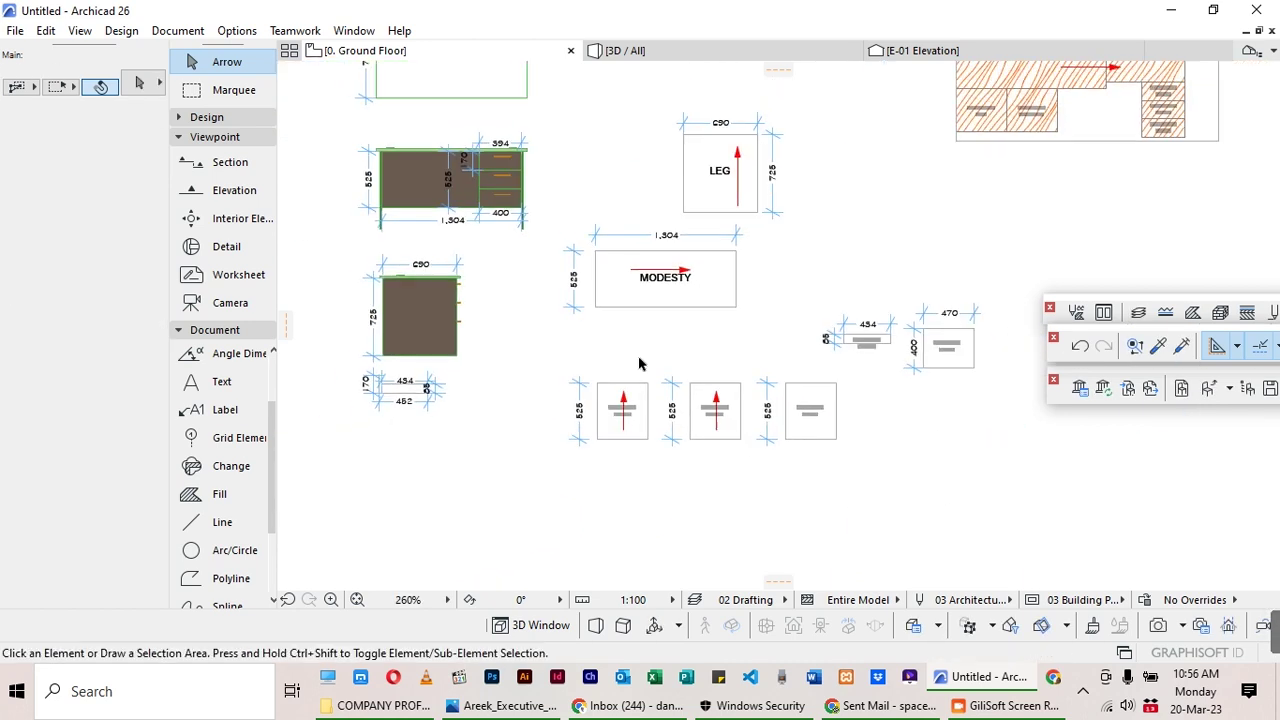
Delete the 452 and 170 dimensions from the small drawer-inside outline.
{"action": "scroll", "coordinate": [711, 366], "scroll_direction": "down", "scroll_amount": 1}
{"action": "scroll", "coordinate": [960, 220], "scroll_direction": "up", "scroll_amount": 4}
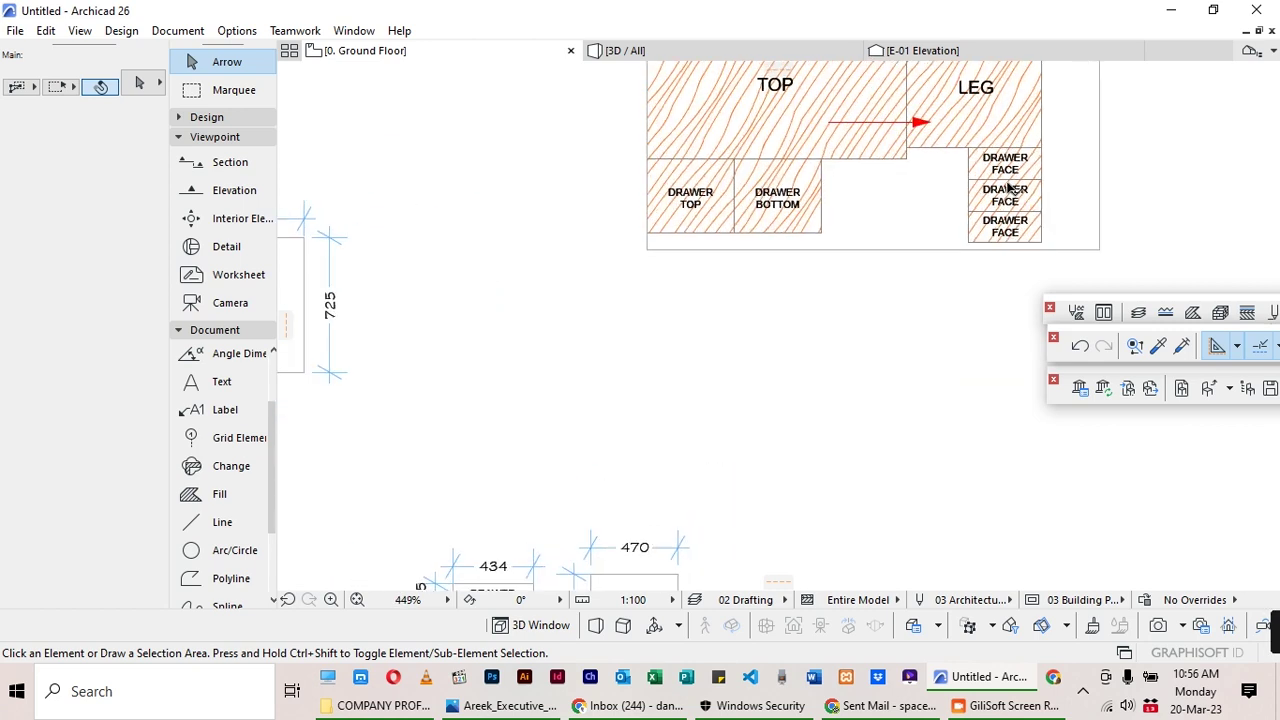
{"action": "scroll", "coordinate": [894, 229], "scroll_direction": "down", "scroll_amount": 3}
{"action": "scroll", "coordinate": [712, 405], "scroll_direction": "up", "scroll_amount": 2}
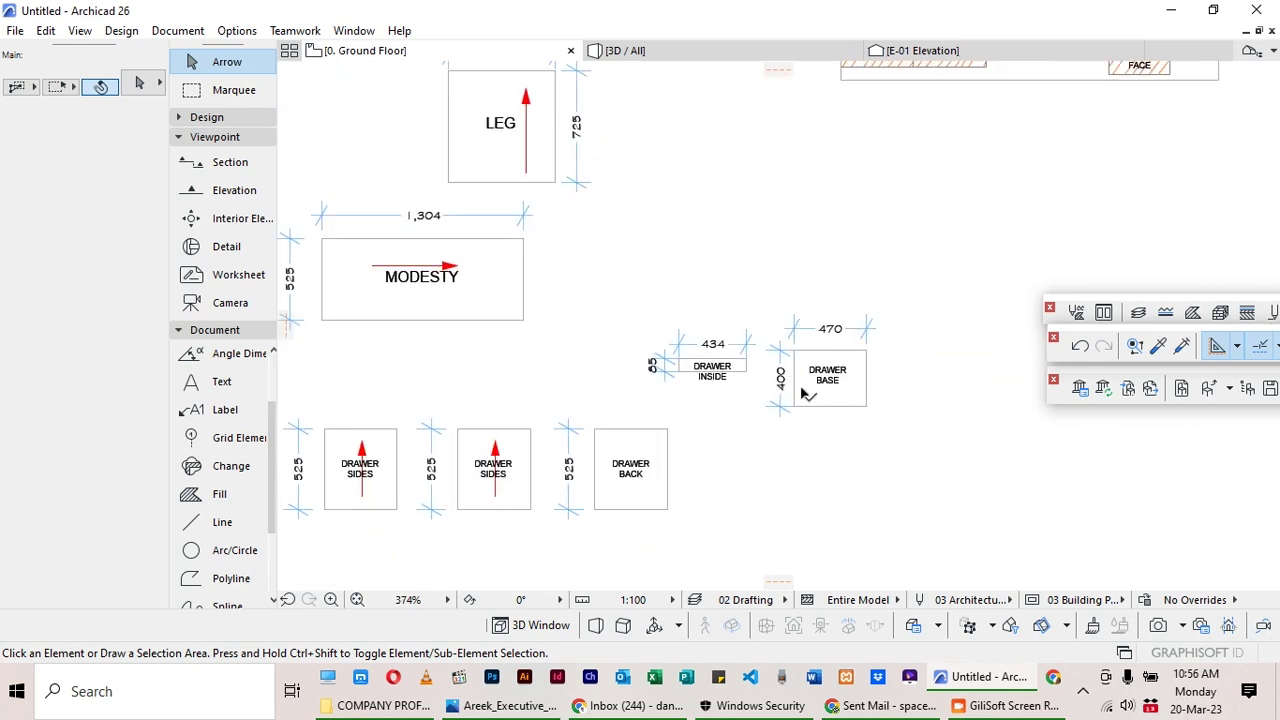
{"action": "scroll", "coordinate": [800, 405], "scroll_direction": "down", "scroll_amount": 2}
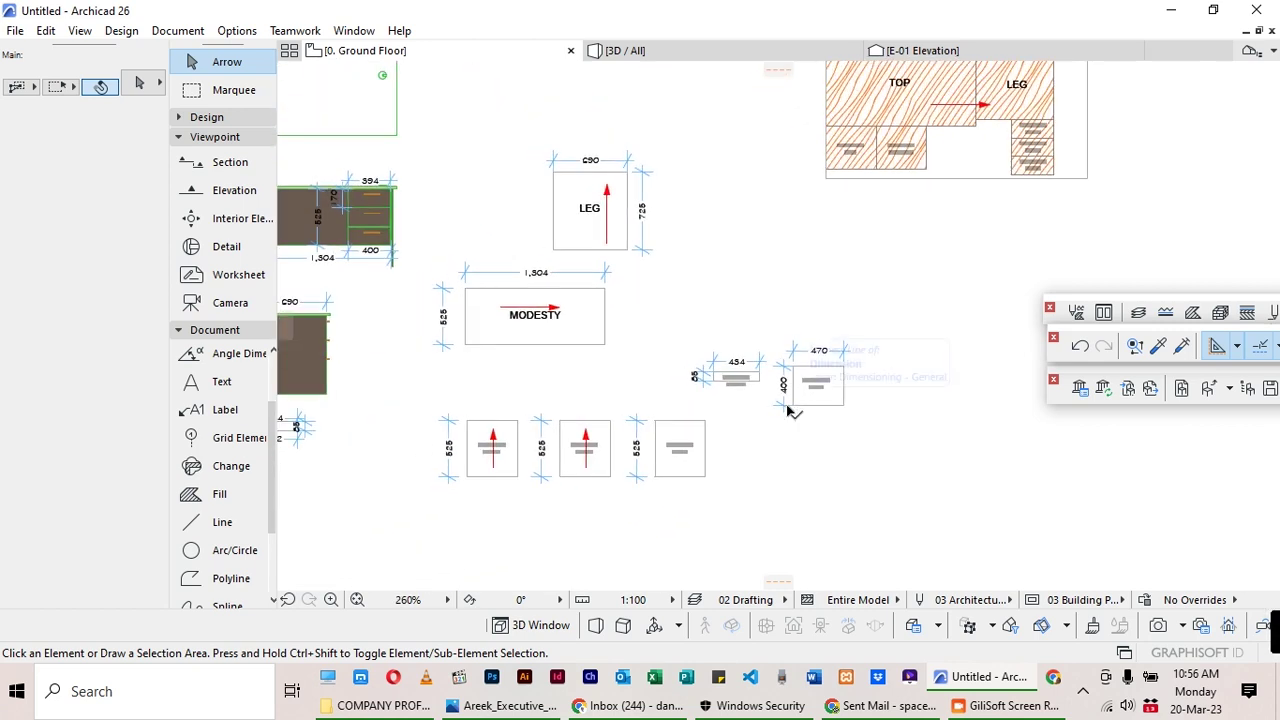
{"action": "scroll", "coordinate": [760, 384], "scroll_direction": "up", "scroll_amount": 4}
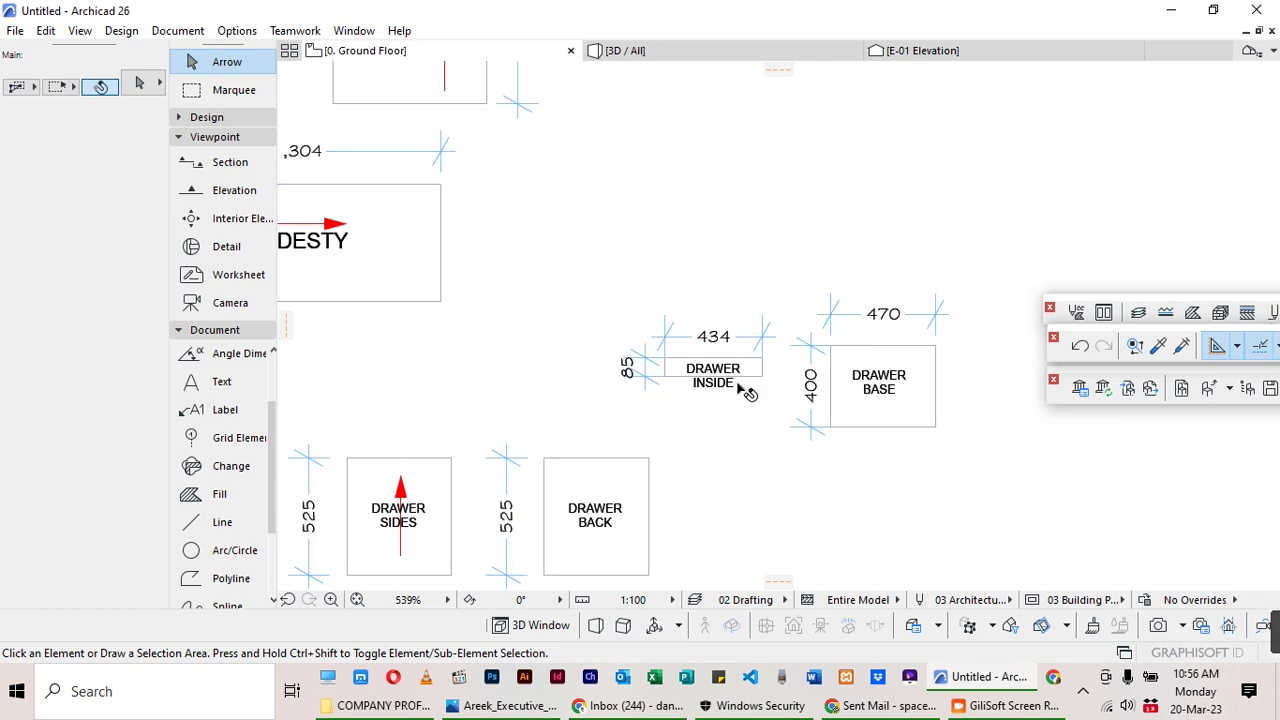
{"action": "scroll", "coordinate": [860, 350], "scroll_direction": "down", "scroll_amount": 8}
{"action": "scroll", "coordinate": [568, 375], "scroll_direction": "up", "scroll_amount": 10}
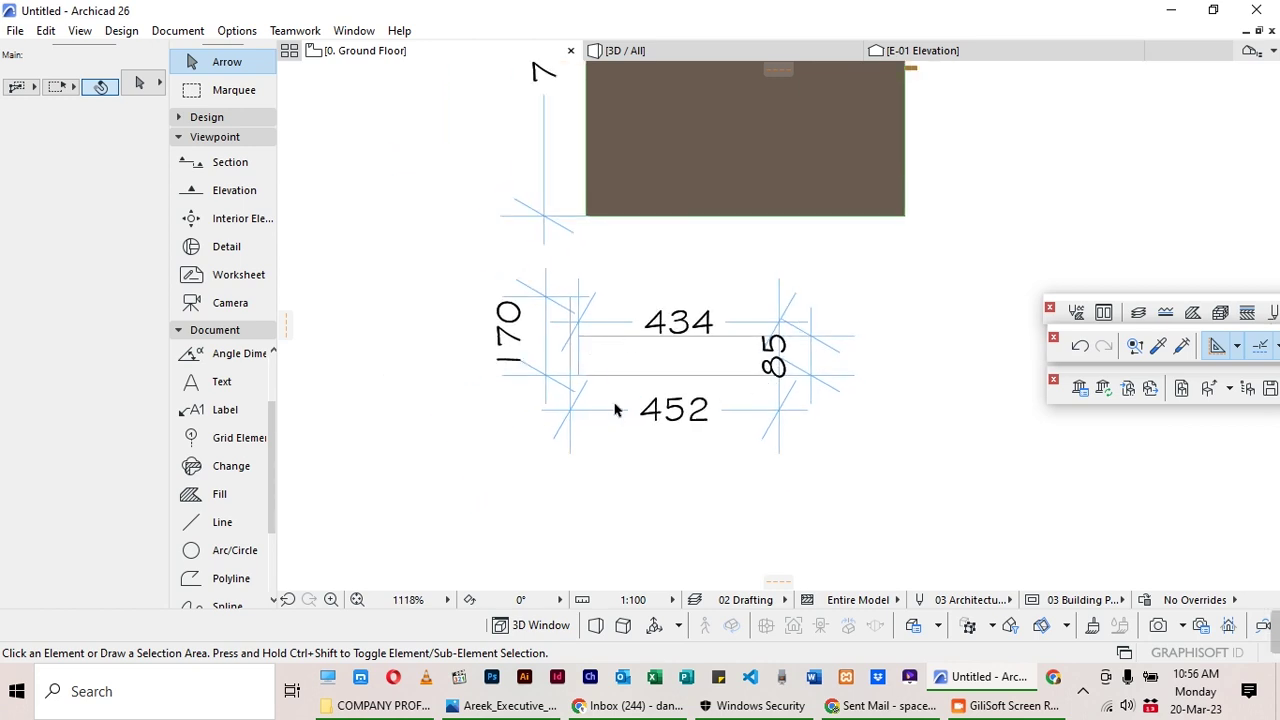
{"action": "left_click", "coordinate": [616, 410]}
{"action": "key", "text": "Delete"}
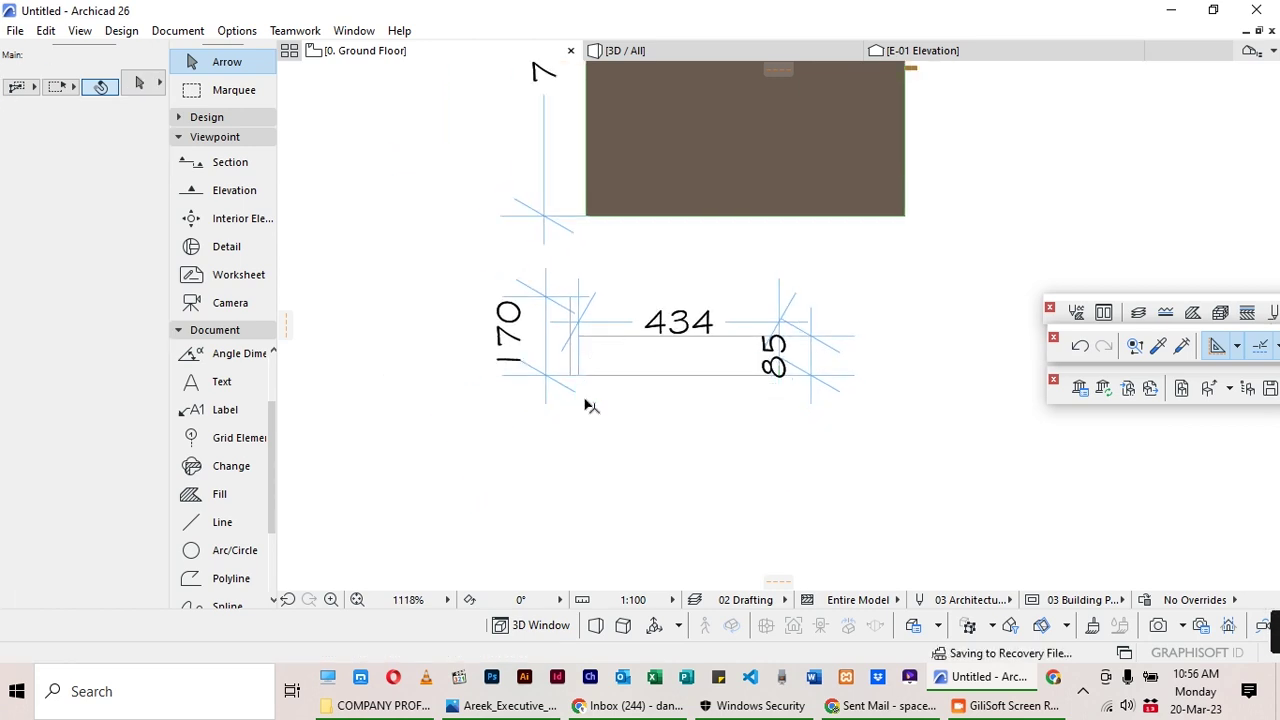
{"action": "left_click", "coordinate": [552, 358]}
{"action": "key", "text": "Delete"}
Delete the 434 and 85 dimensions and zoom back out to the parts layout.
{"action": "left_click", "coordinate": [753, 334]}
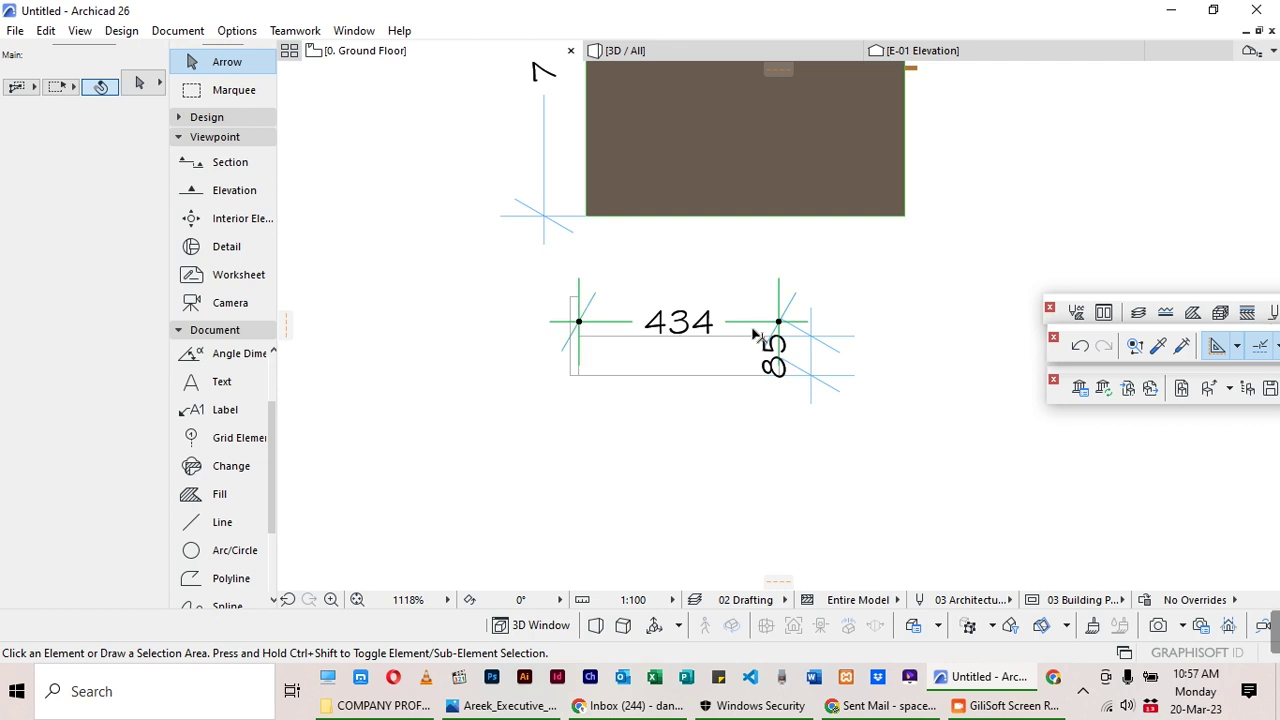
{"action": "key", "text": "Delete"}
{"action": "left_click", "coordinate": [817, 362]}
{"action": "key", "text": "Delete"}
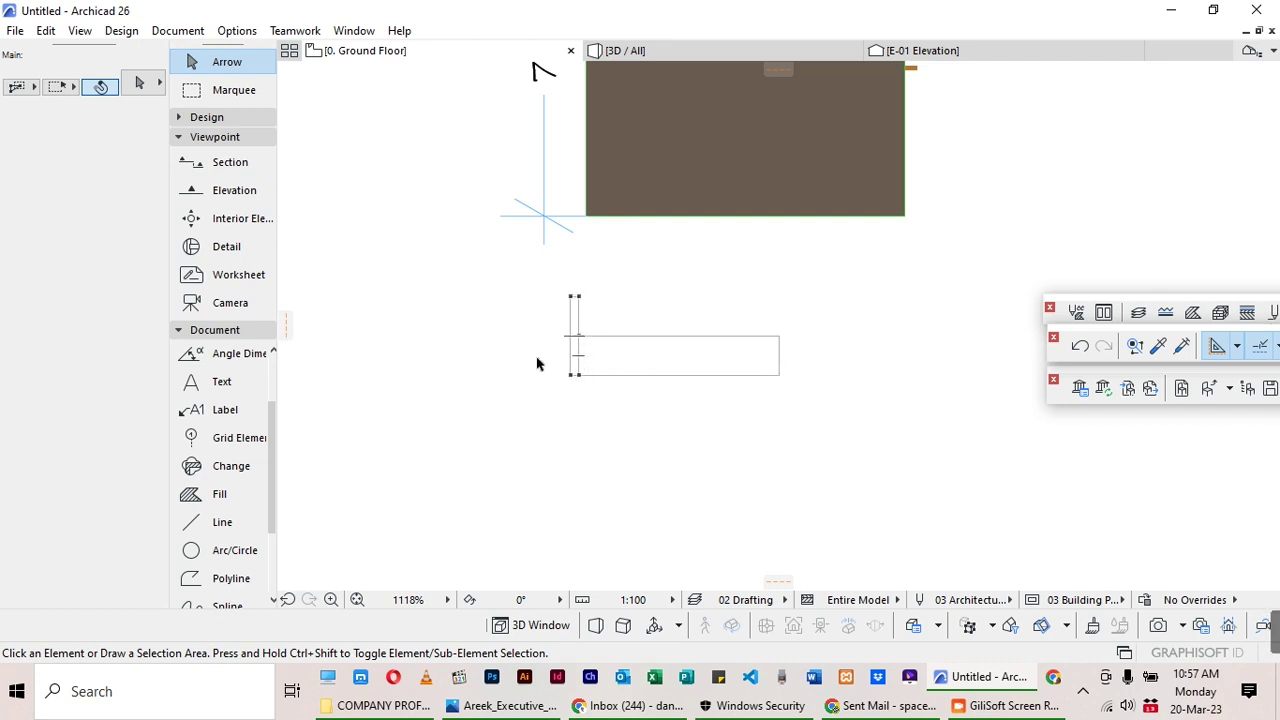
{"action": "scroll", "coordinate": [646, 408], "scroll_direction": "down", "scroll_amount": 3}
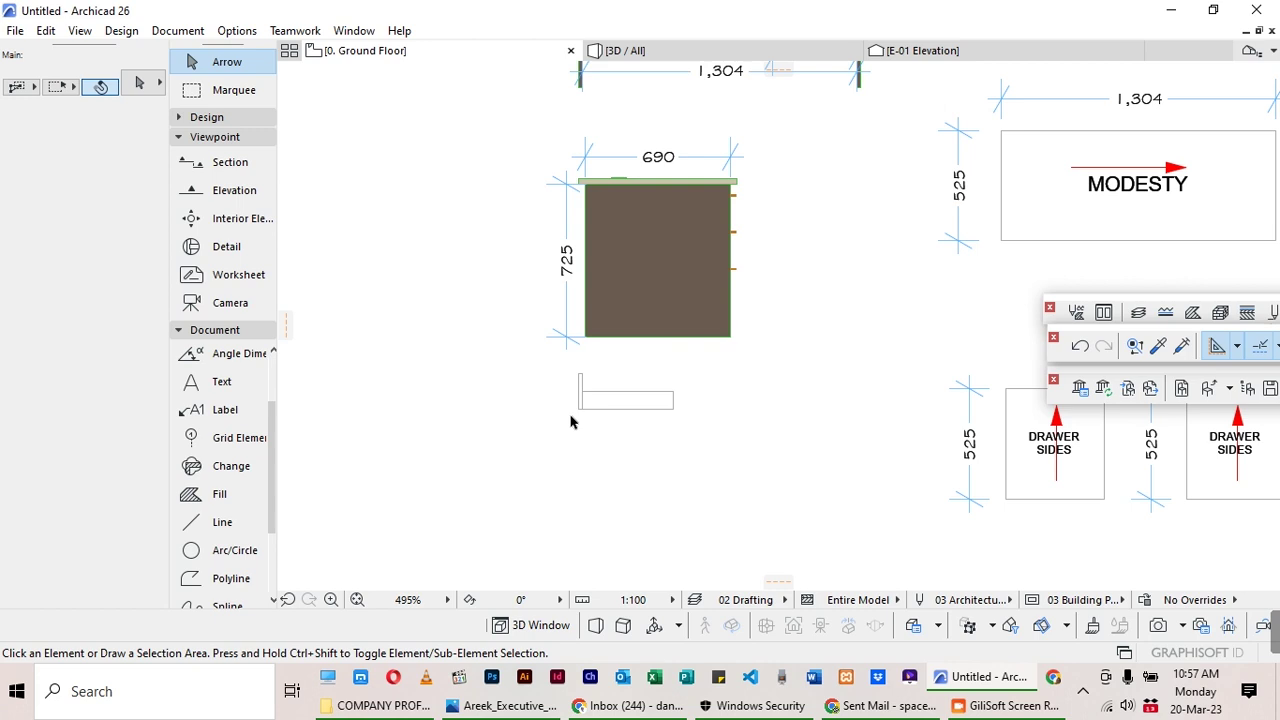
{"action": "scroll", "coordinate": [551, 400], "scroll_direction": "up", "scroll_amount": 2}
{"action": "scroll", "coordinate": [523, 386], "scroll_direction": "down", "scroll_amount": 3}
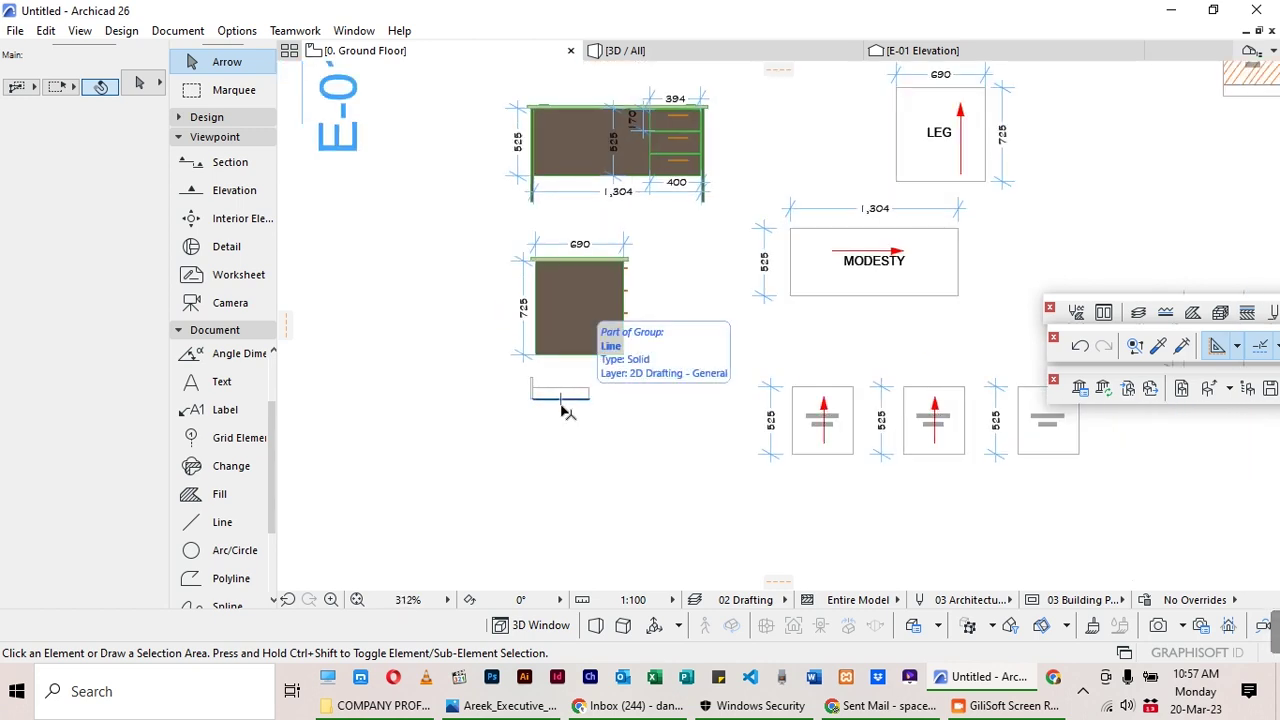
{"action": "scroll", "coordinate": [560, 418], "scroll_direction": "down", "scroll_amount": 3}
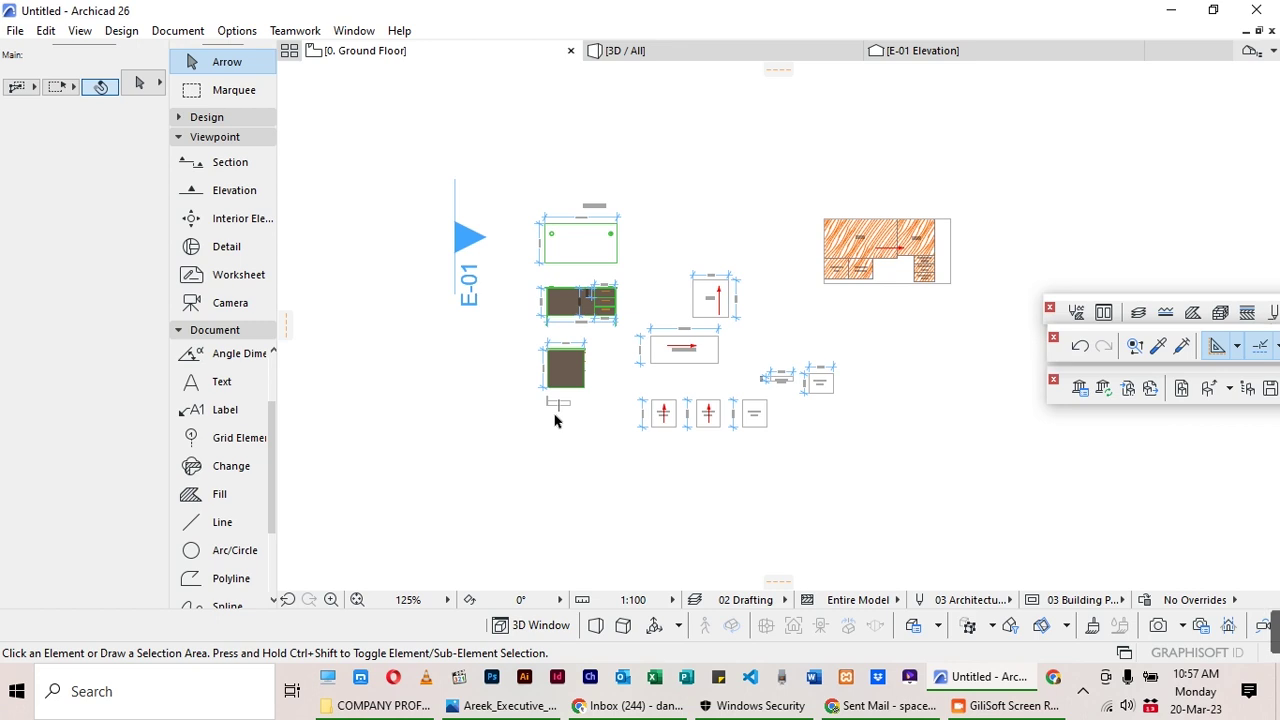
{"action": "scroll", "coordinate": [555, 420], "scroll_direction": "down", "scroll_amount": 2}
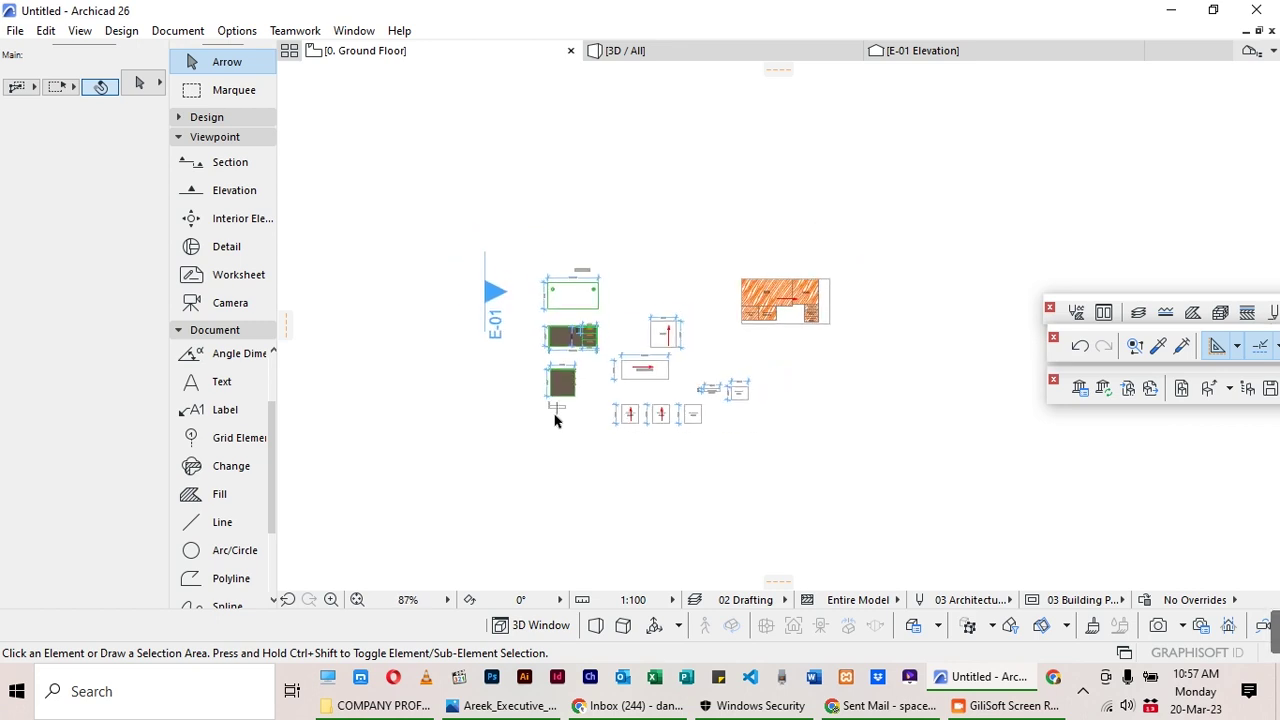
{"action": "scroll", "coordinate": [557, 421], "scroll_direction": "up", "scroll_amount": 1}
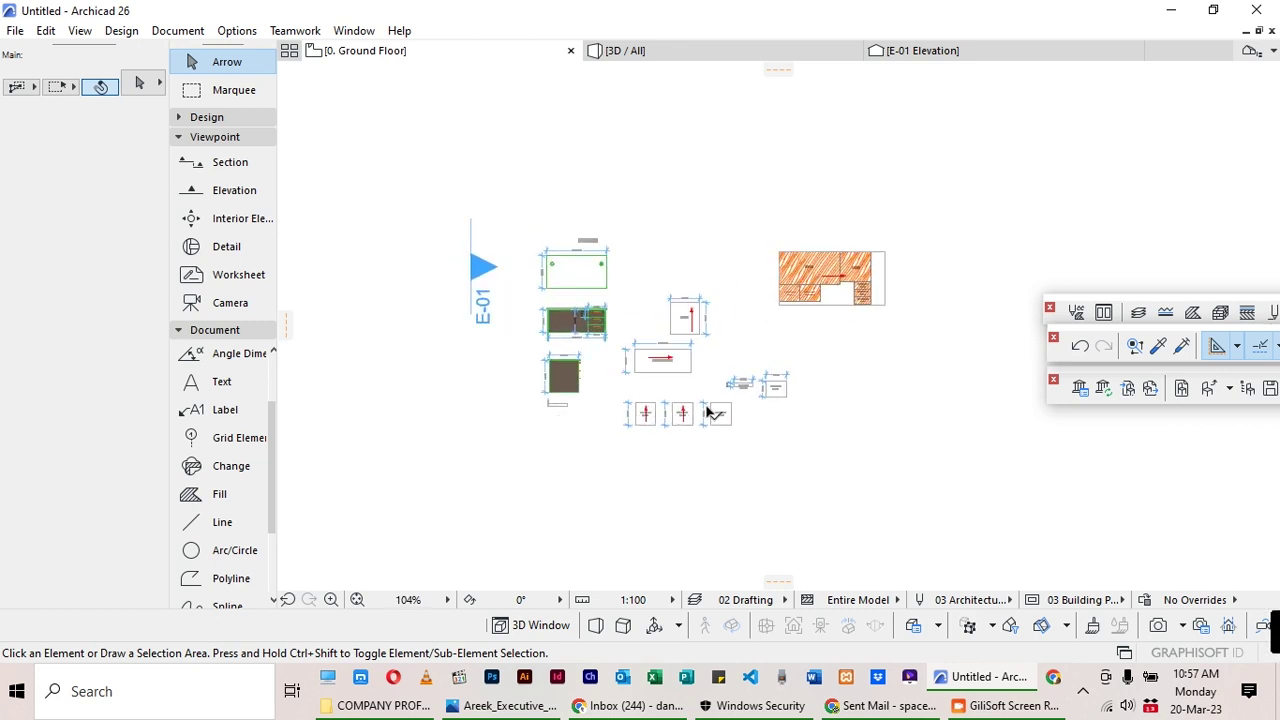
{"action": "scroll", "coordinate": [707, 412], "scroll_direction": "up", "scroll_amount": 8}
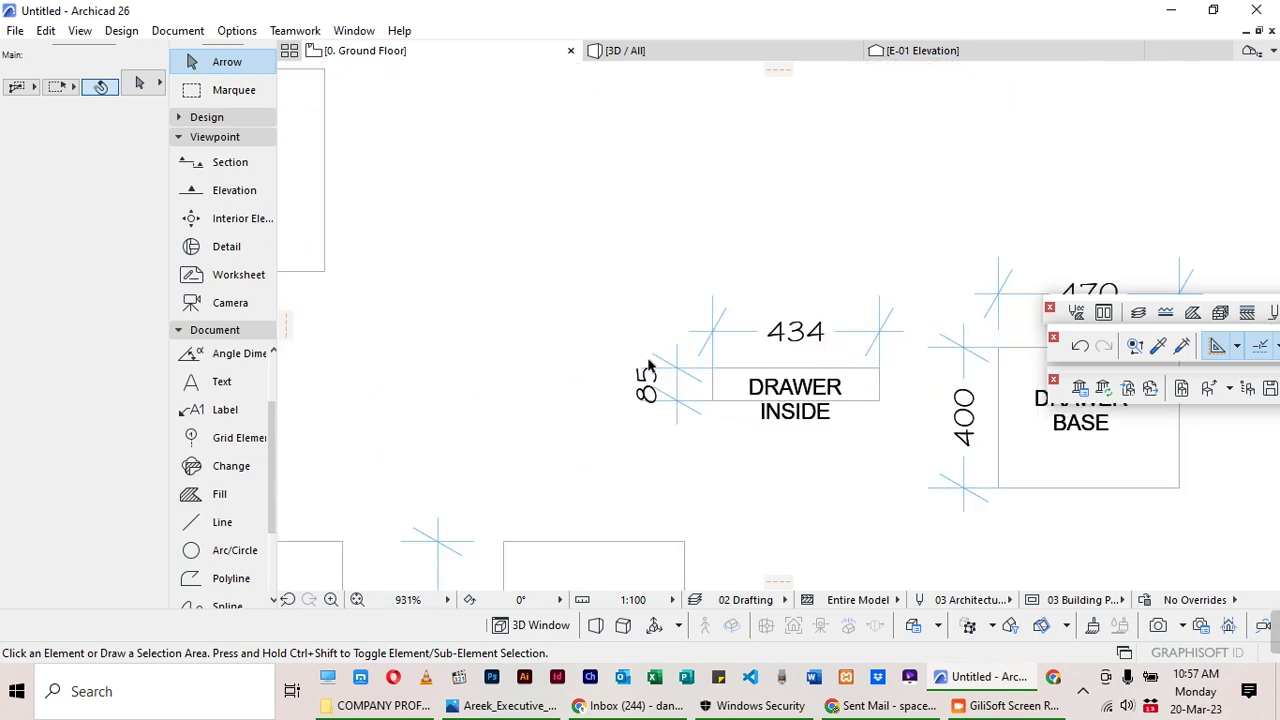
Draw a rectangular wood fill below the DRAWER INSIDE outline.
{"action": "scroll", "coordinate": [838, 345], "scroll_direction": "down", "scroll_amount": 2}
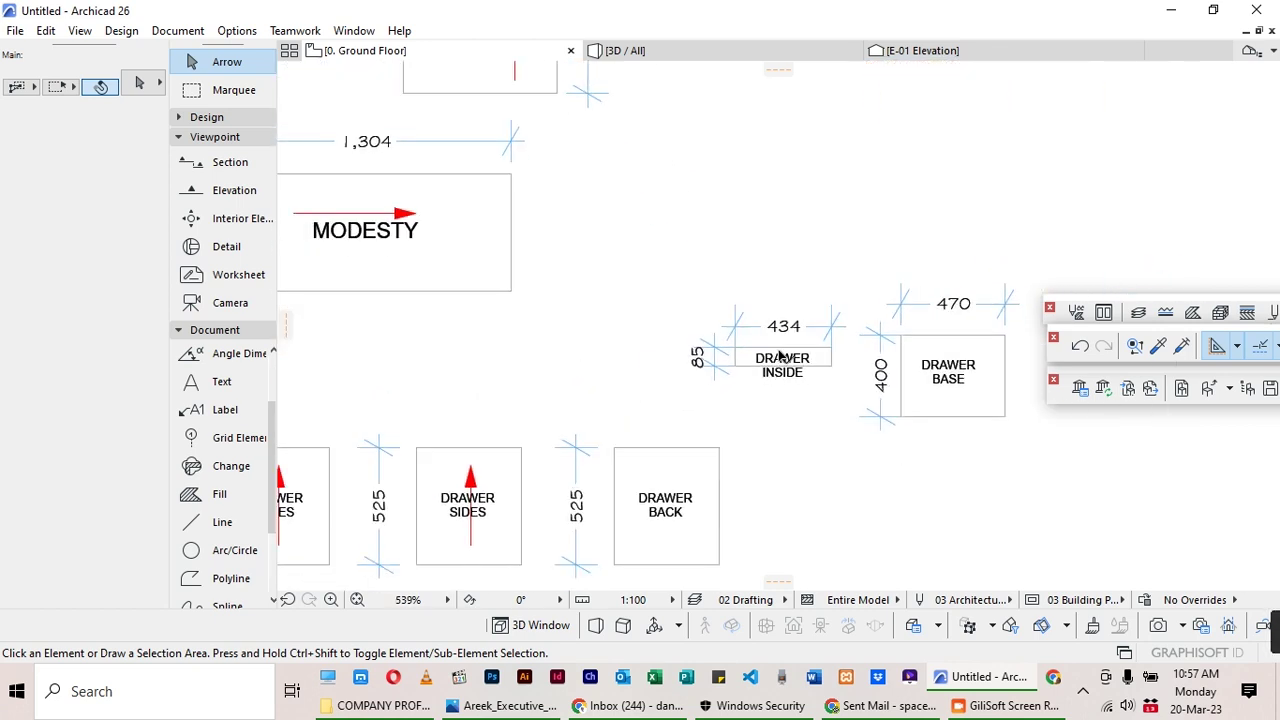
{"action": "left_click_drag", "start_coordinate": [853, 292], "coordinate": [588, 412]}
{"action": "left_click", "coordinate": [701, 420]}
{"action": "scroll", "coordinate": [785, 295], "scroll_direction": "up", "scroll_amount": 2}
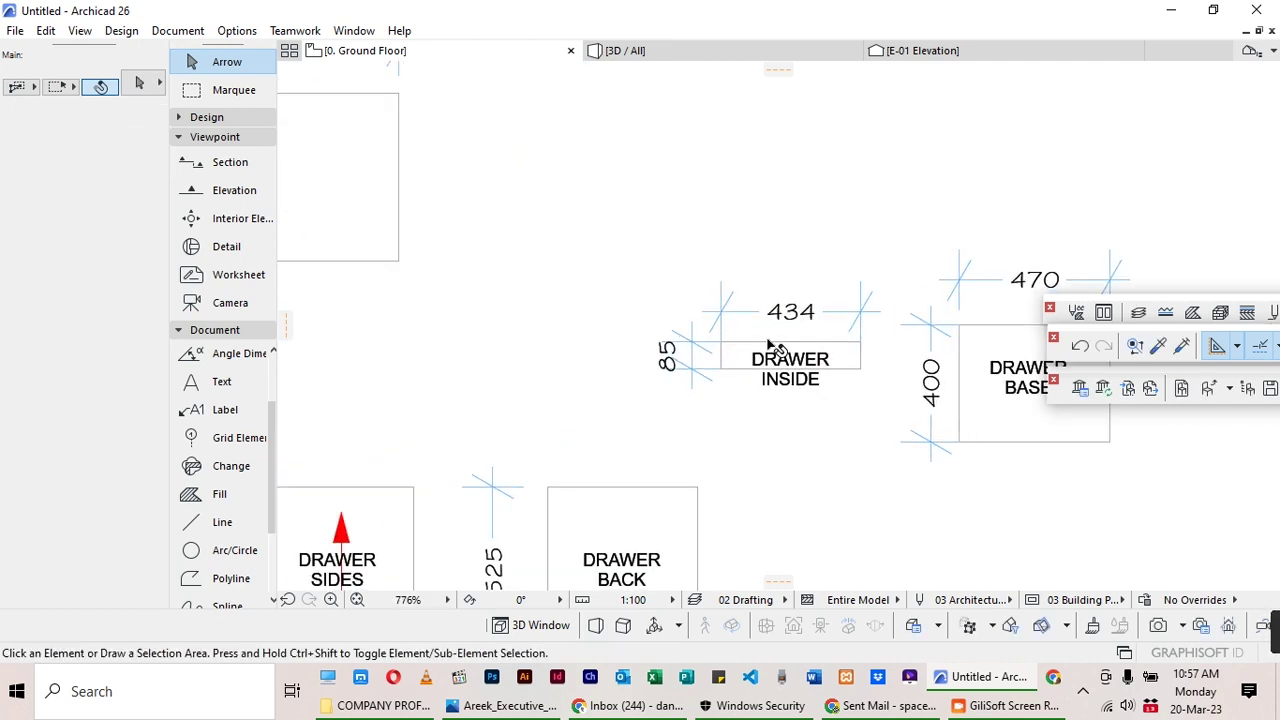
{"action": "scroll", "coordinate": [785, 290], "scroll_direction": "down", "scroll_amount": 3}
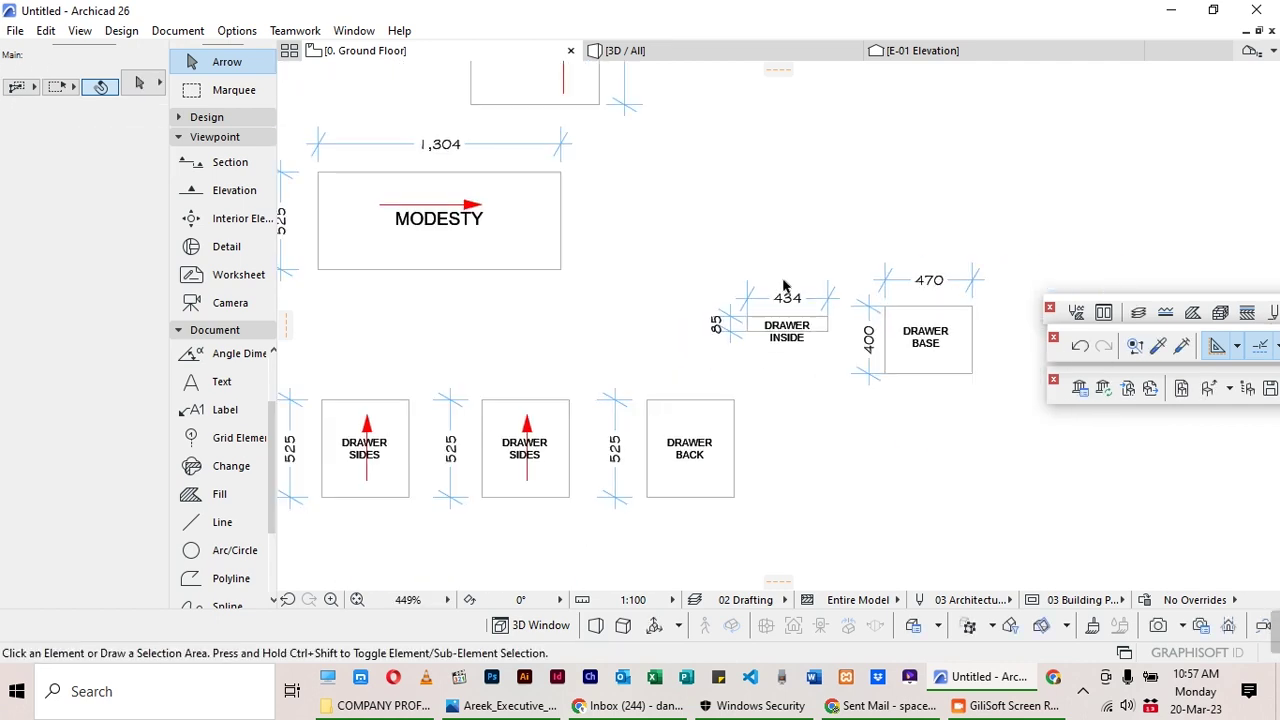
{"action": "left_click", "coordinate": [221, 520]}
{"action": "scroll", "coordinate": [637, 202], "scroll_direction": "down", "scroll_amount": 4}
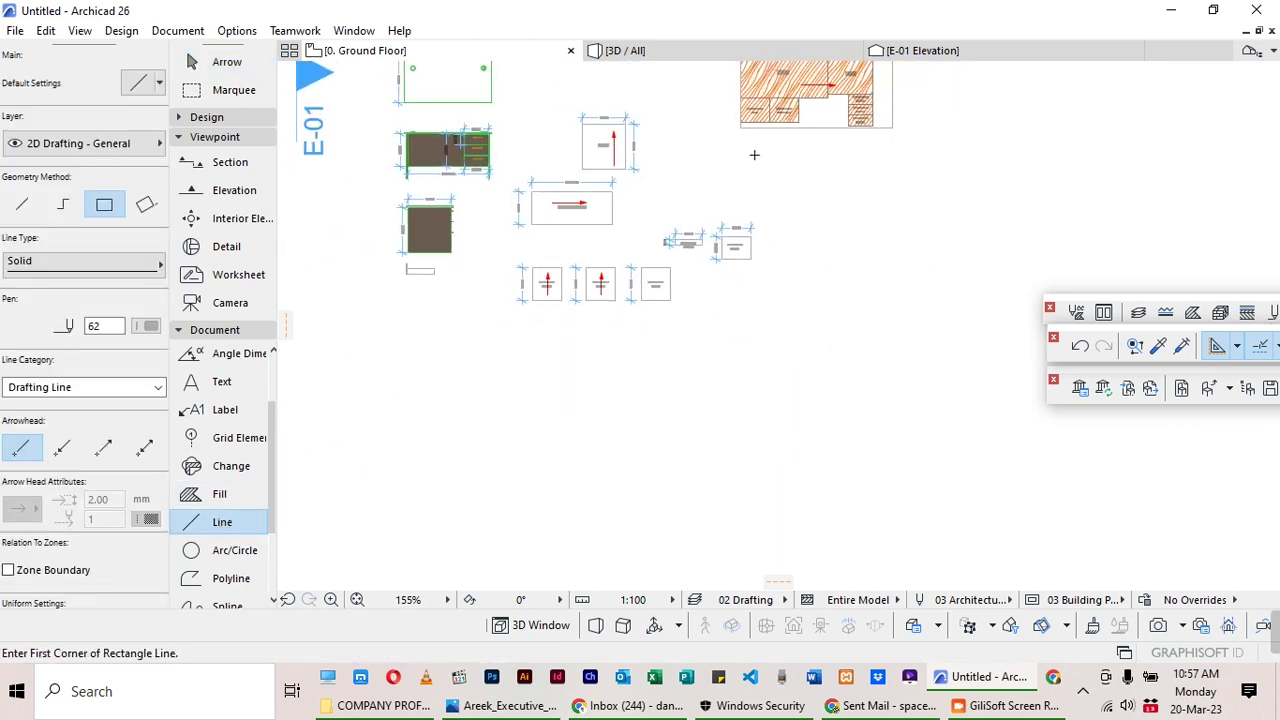
{"action": "scroll", "coordinate": [431, 443], "scroll_direction": "up", "scroll_amount": 1}
{"action": "left_click", "coordinate": [240, 500]}
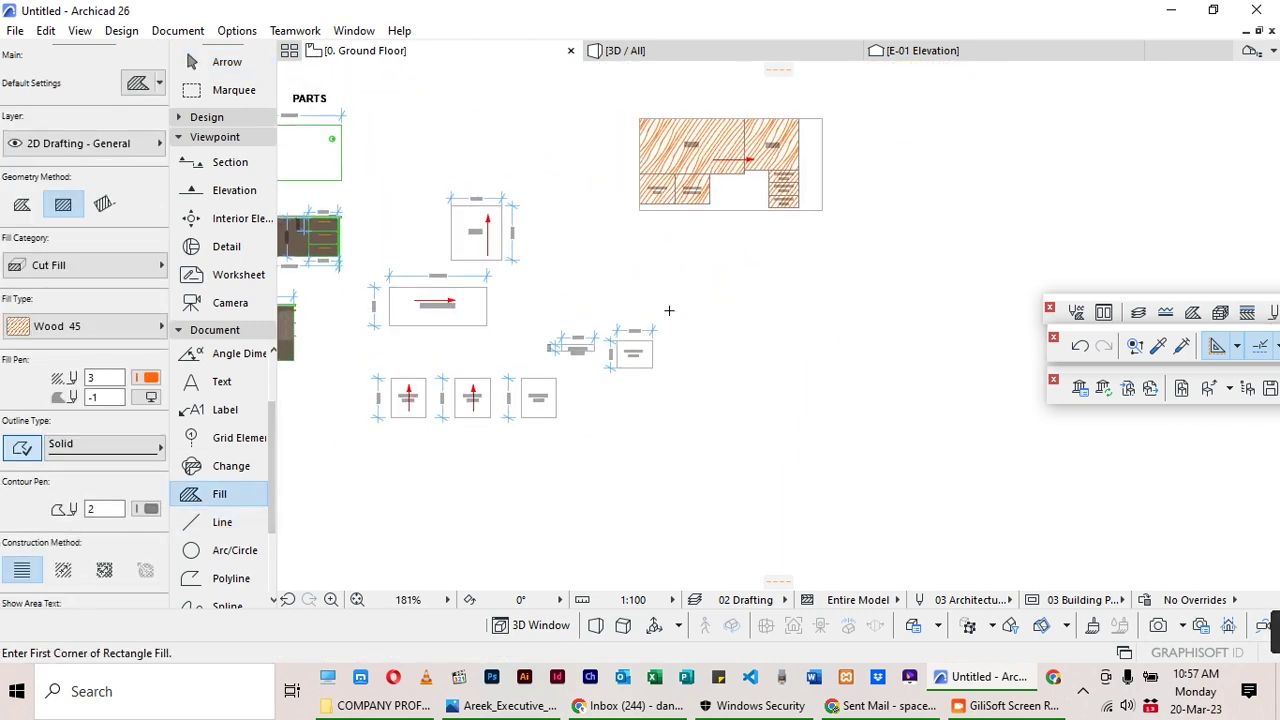
{"action": "scroll", "coordinate": [603, 420], "scroll_direction": "up", "scroll_amount": 6}
{"action": "left_click", "coordinate": [608, 428]}
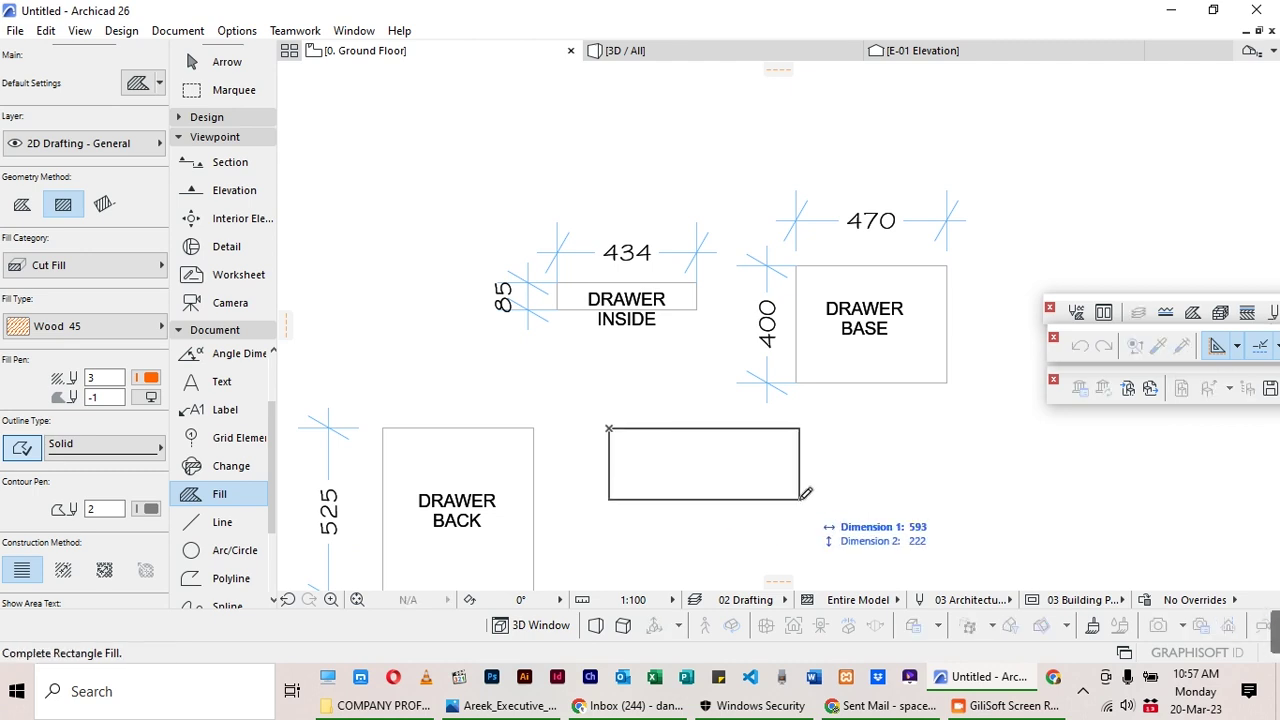
{"action": "left_click", "coordinate": [748, 456]}
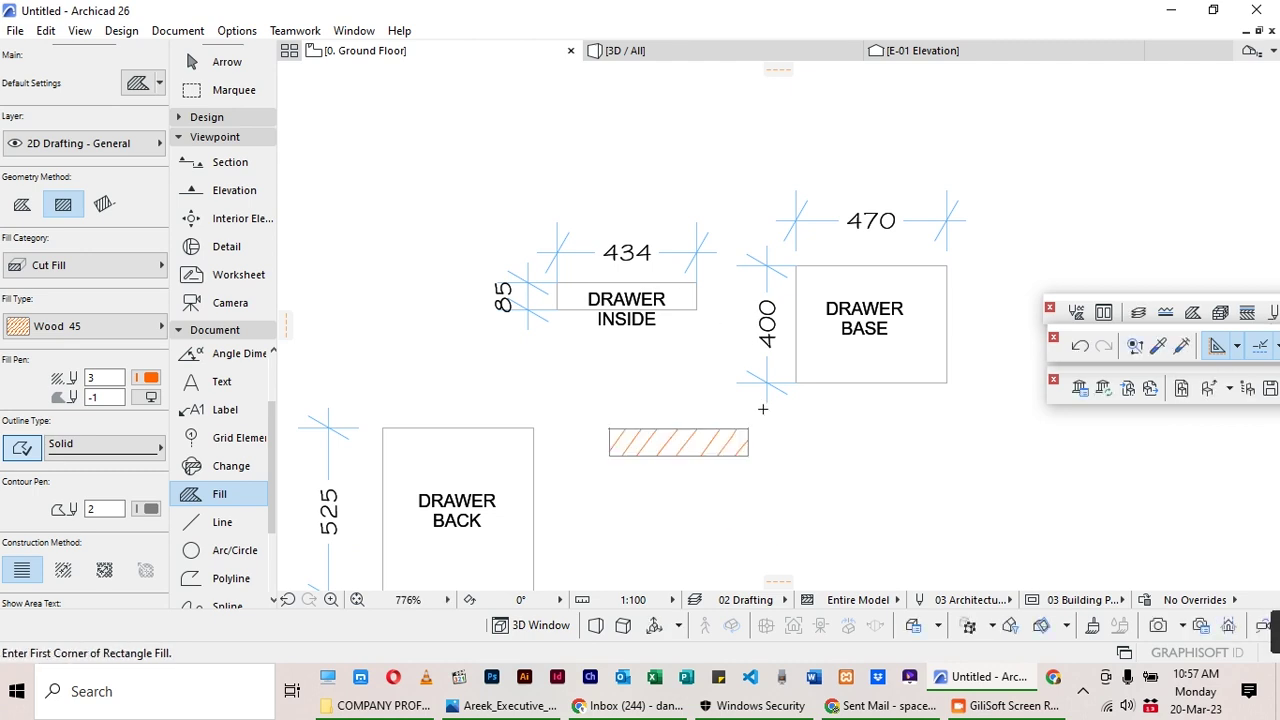
Move the DRAWER INSIDE label onto the fill at 0.20 font size and select both.
{"action": "left_click", "coordinate": [225, 62]}
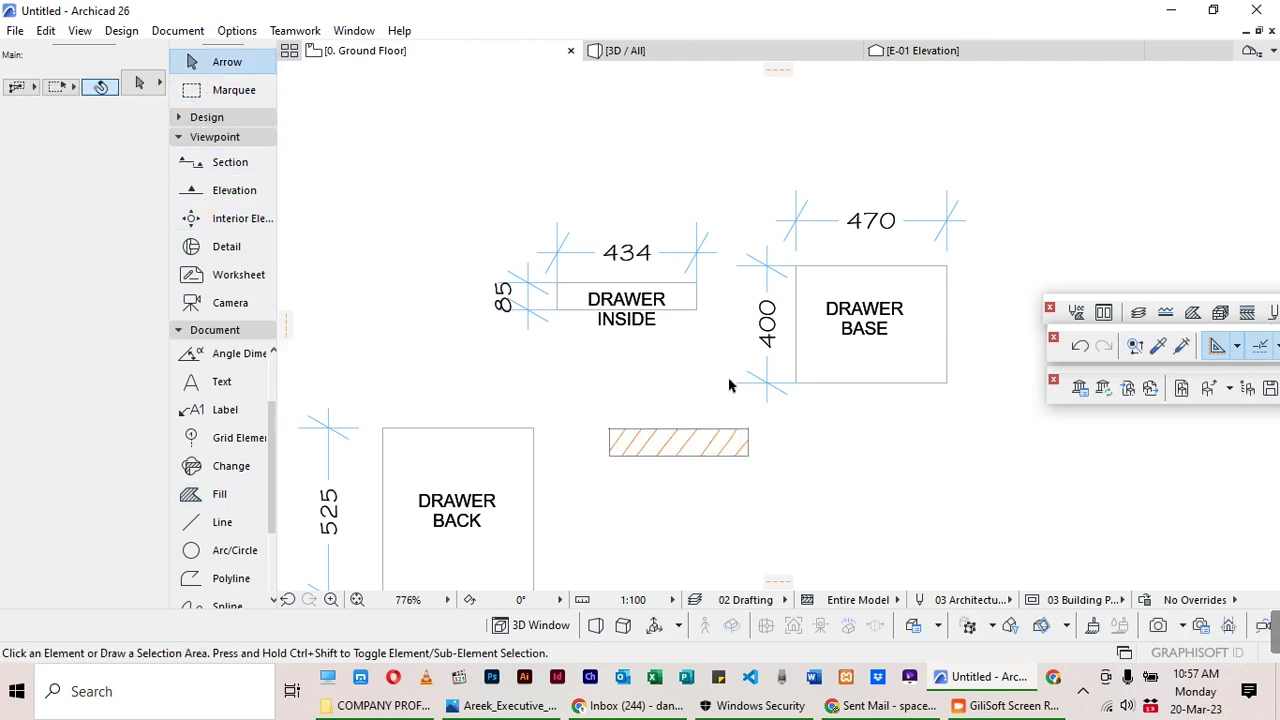
{"action": "left_click", "coordinate": [648, 325]}
{"action": "mouse_move", "coordinate": [638, 324]}
{"action": "left_mouse_down"}
{"action": "mouse_move", "coordinate": [668, 430]}
{"action": "mouse_move", "coordinate": [698, 470]}
{"action": "left_mouse_up"}
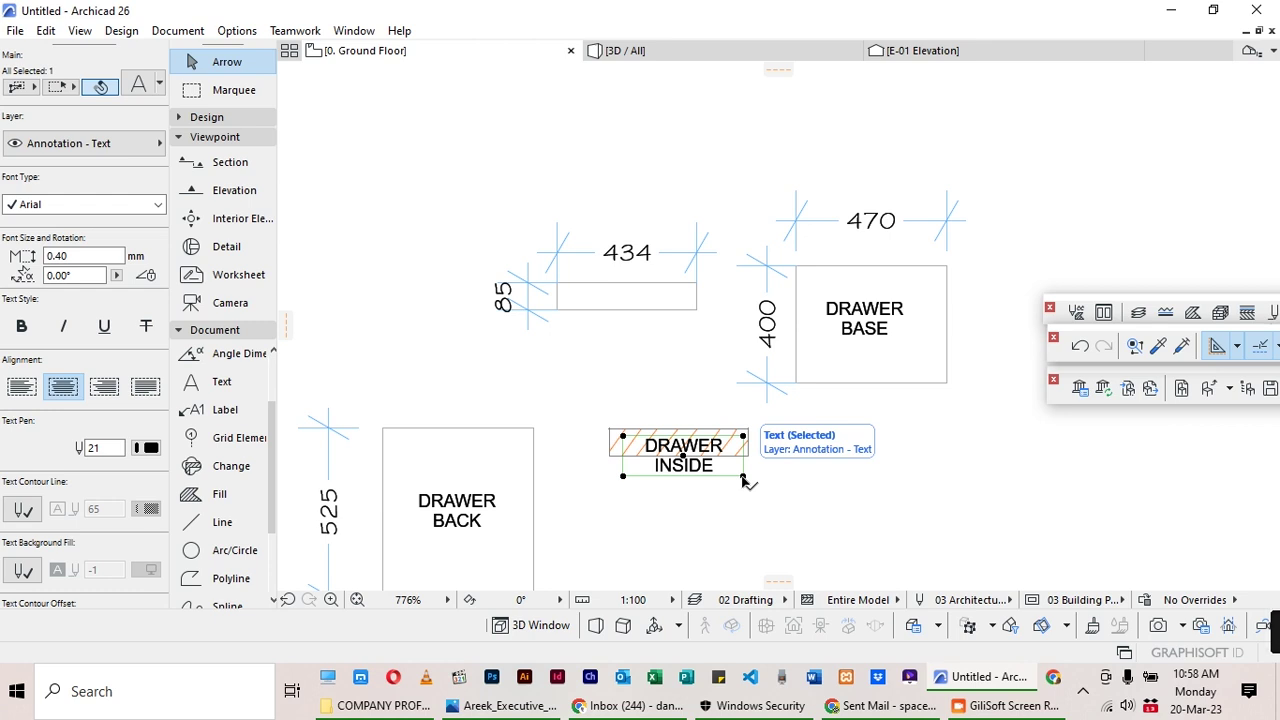
{"action": "left_click", "coordinate": [60, 256]}
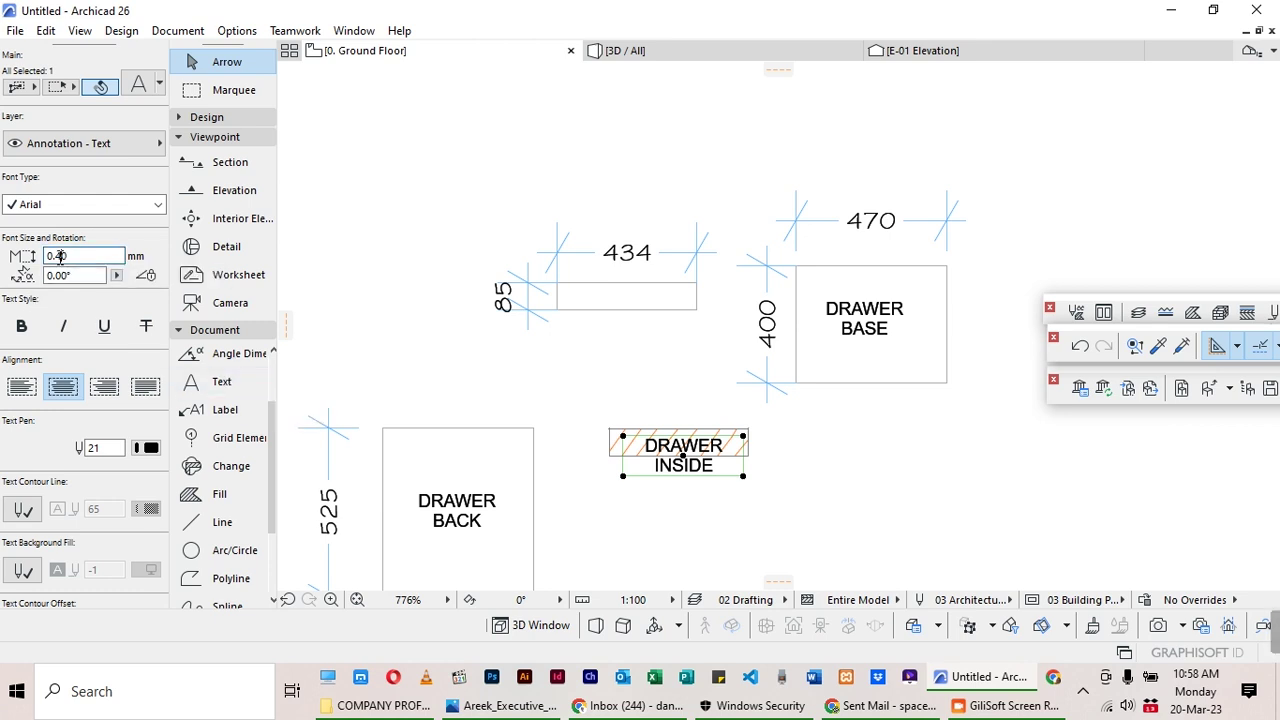
{"action": "key", "text": "Return"}
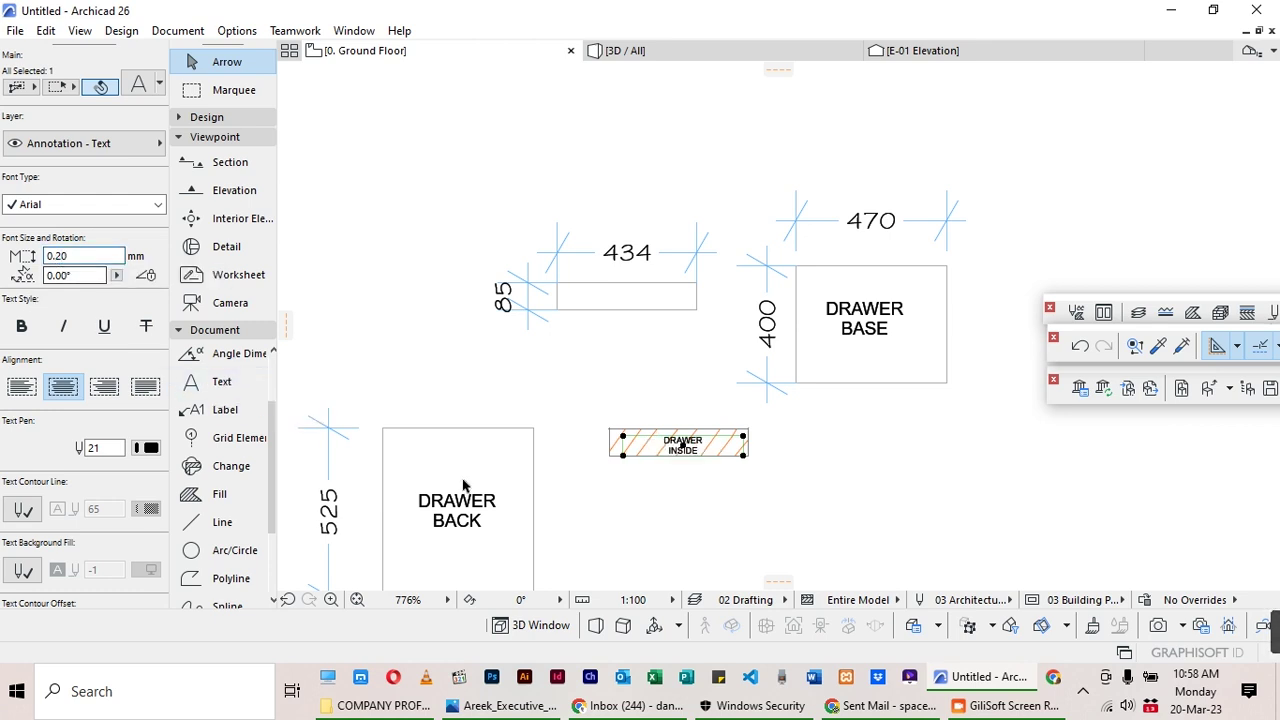
{"action": "left_click", "coordinate": [752, 427]}
{"action": "left_click_drag", "start_coordinate": [767, 428], "coordinate": [571, 480]}
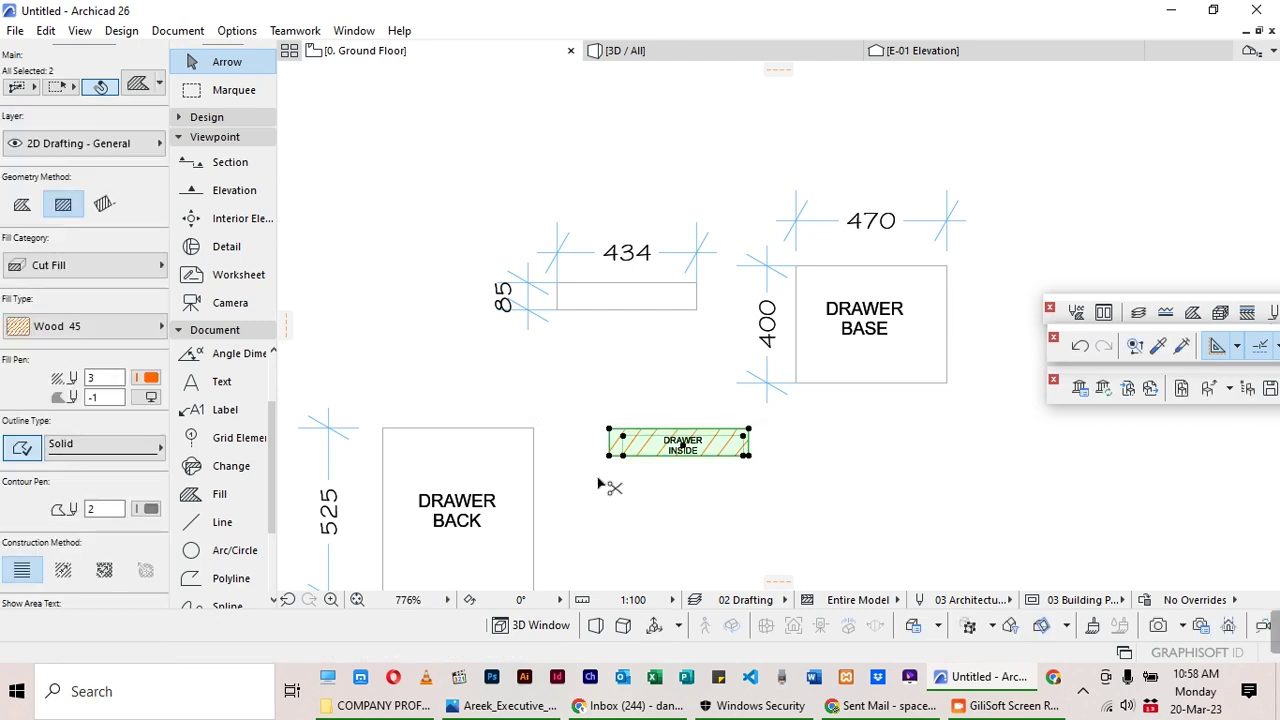
{"action": "key", "text": "ctrl+d"}
Place the labelled DRAWER INSIDE fill at the TOP piece's corner and copy it directly below.
{"action": "left_click", "coordinate": [608, 430]}
{"action": "scroll", "coordinate": [620, 489], "scroll_direction": "down", "scroll_amount": 5}
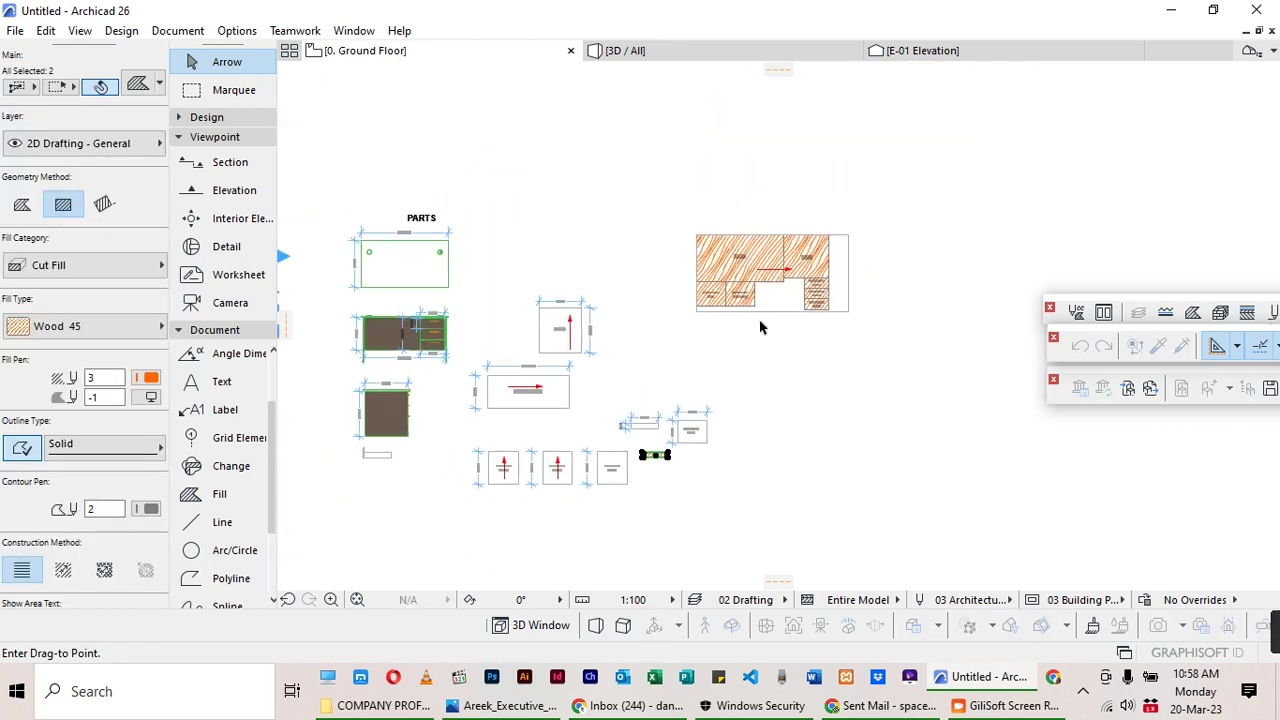
{"action": "scroll", "coordinate": [760, 323], "scroll_direction": "up", "scroll_amount": 5}
{"action": "left_click", "coordinate": [645, 218]}
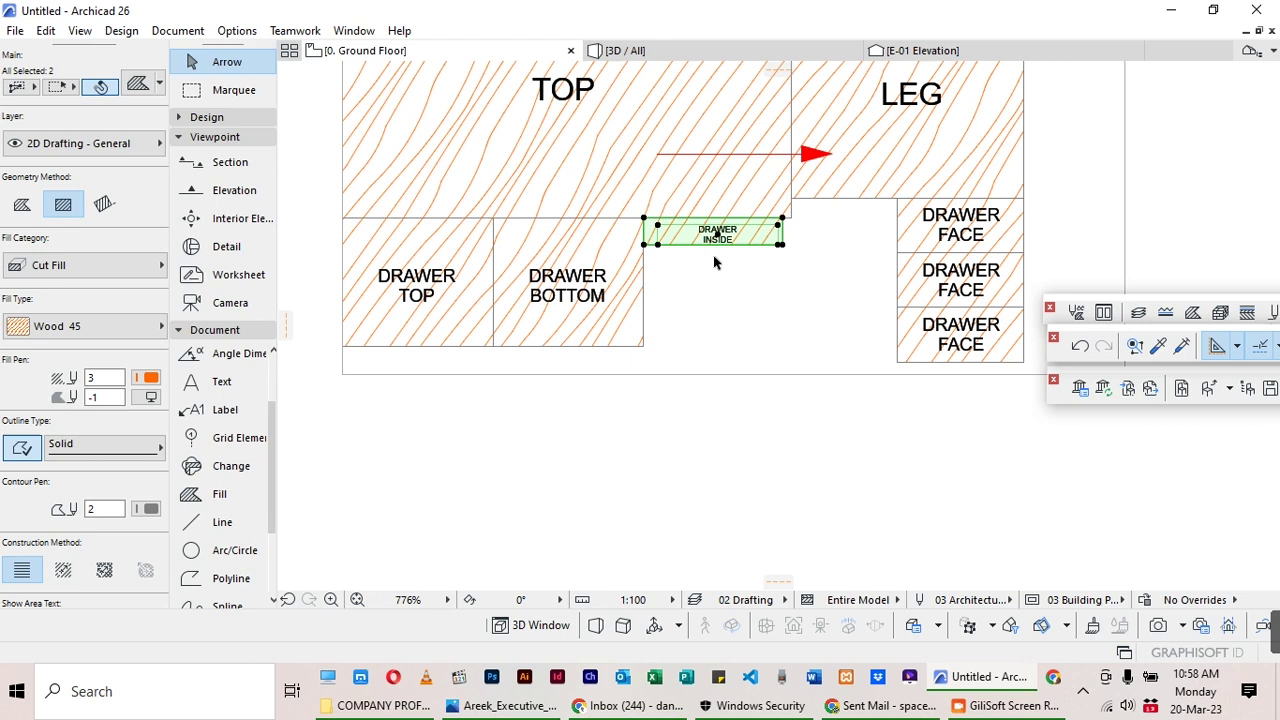
{"action": "key", "text": "ctrl+shift+d"}
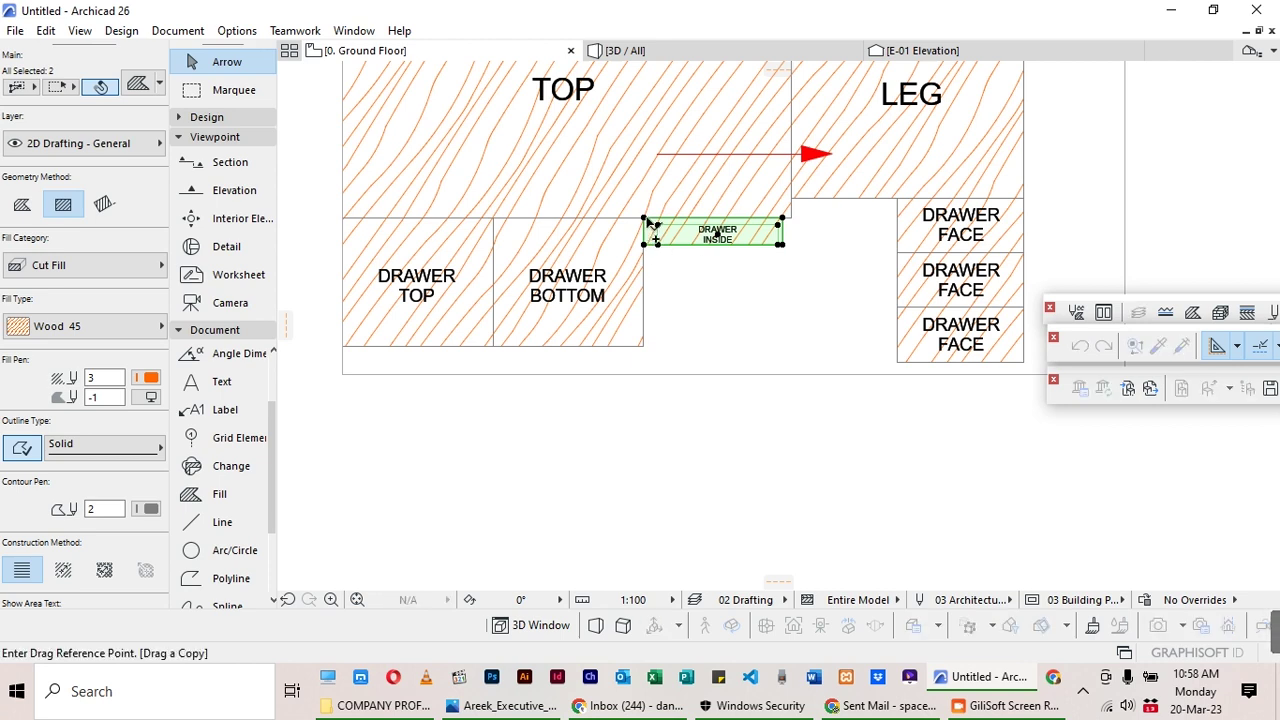
{"action": "left_click", "coordinate": [645, 218]}
{"action": "left_click", "coordinate": [645, 245]}
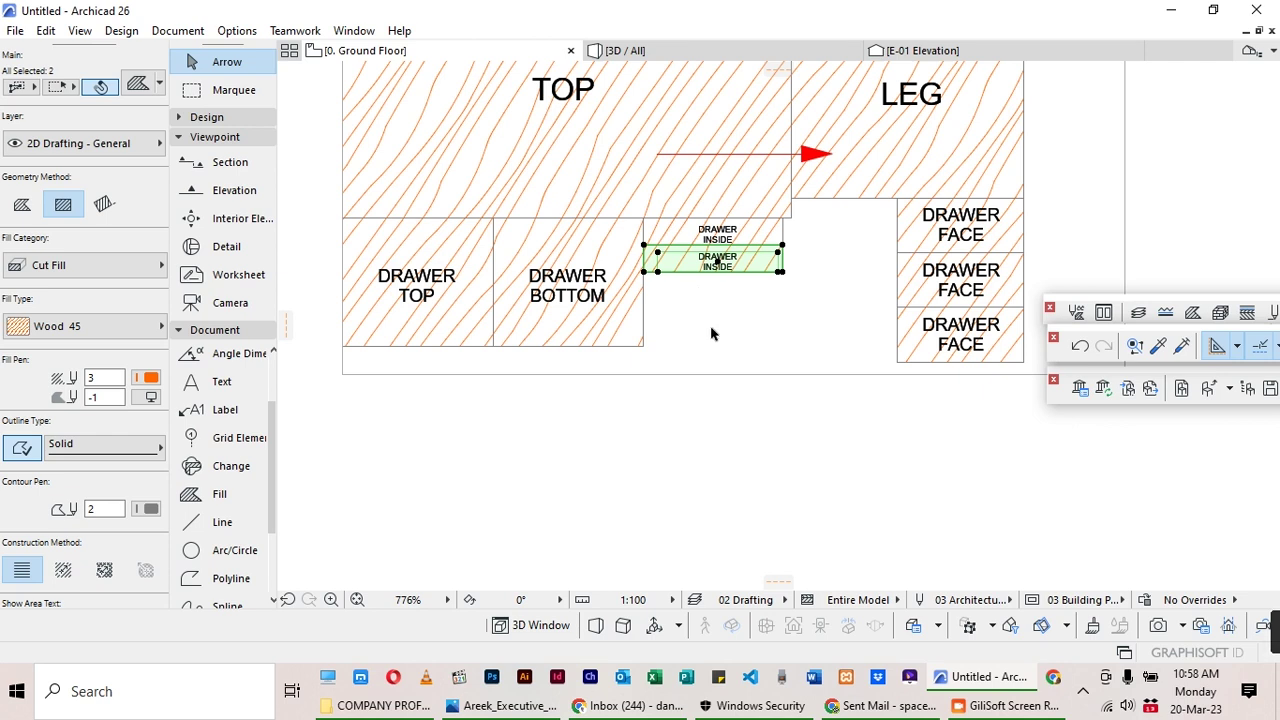
Copy both DRAWER INSIDE pieces to add two more below them.
{"action": "left_click", "coordinate": [711, 333]}
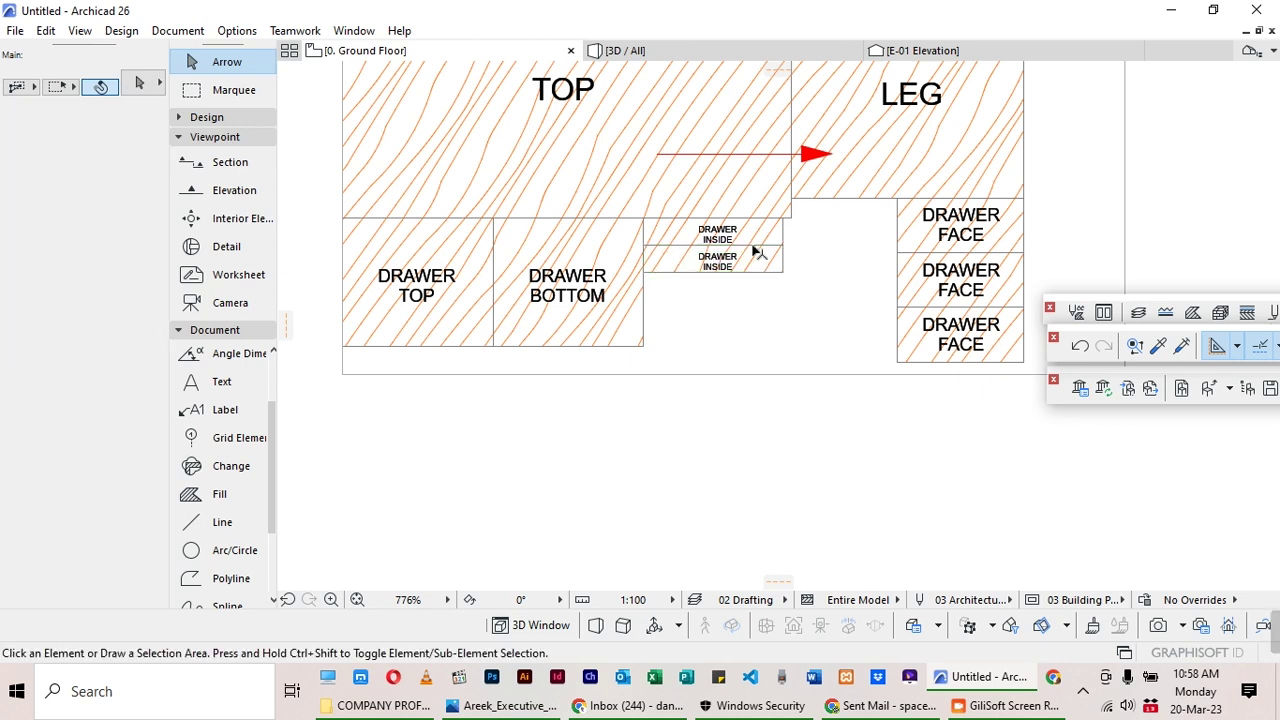
{"action": "left_click", "coordinate": [796, 249]}
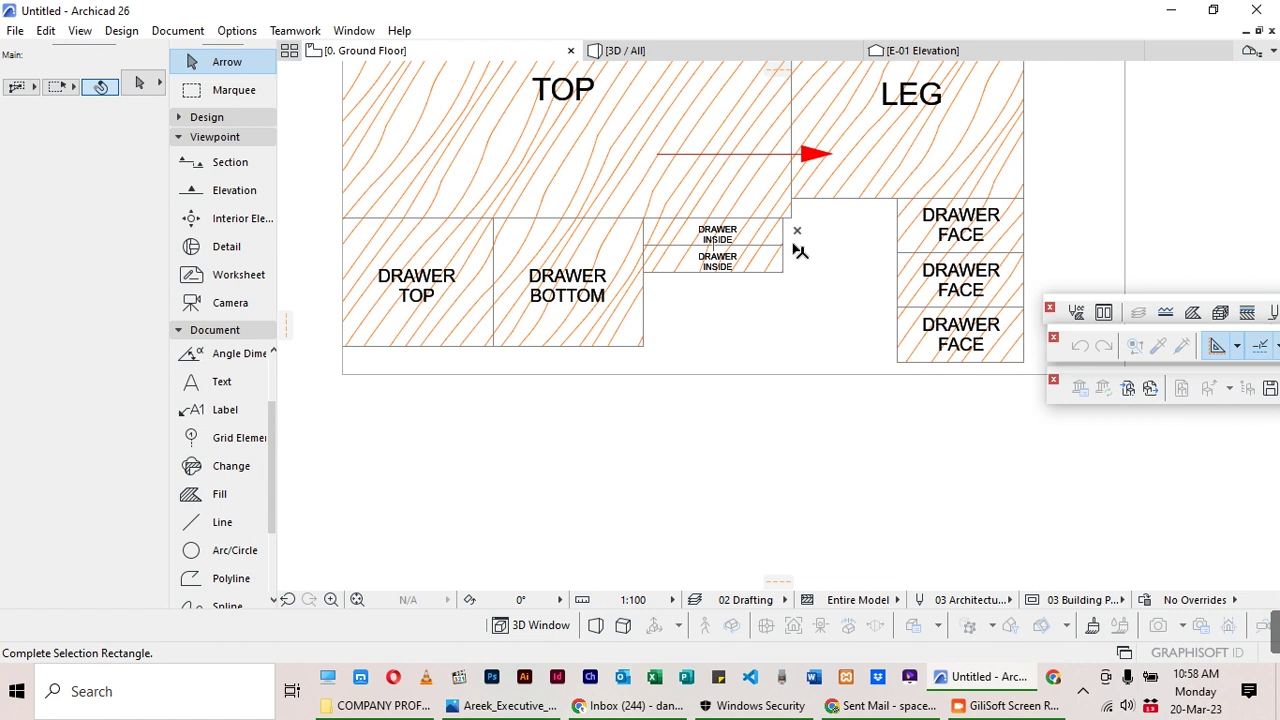
{"action": "left_click", "coordinate": [694, 310]}
{"action": "key", "text": "ctrl+shift+d"}
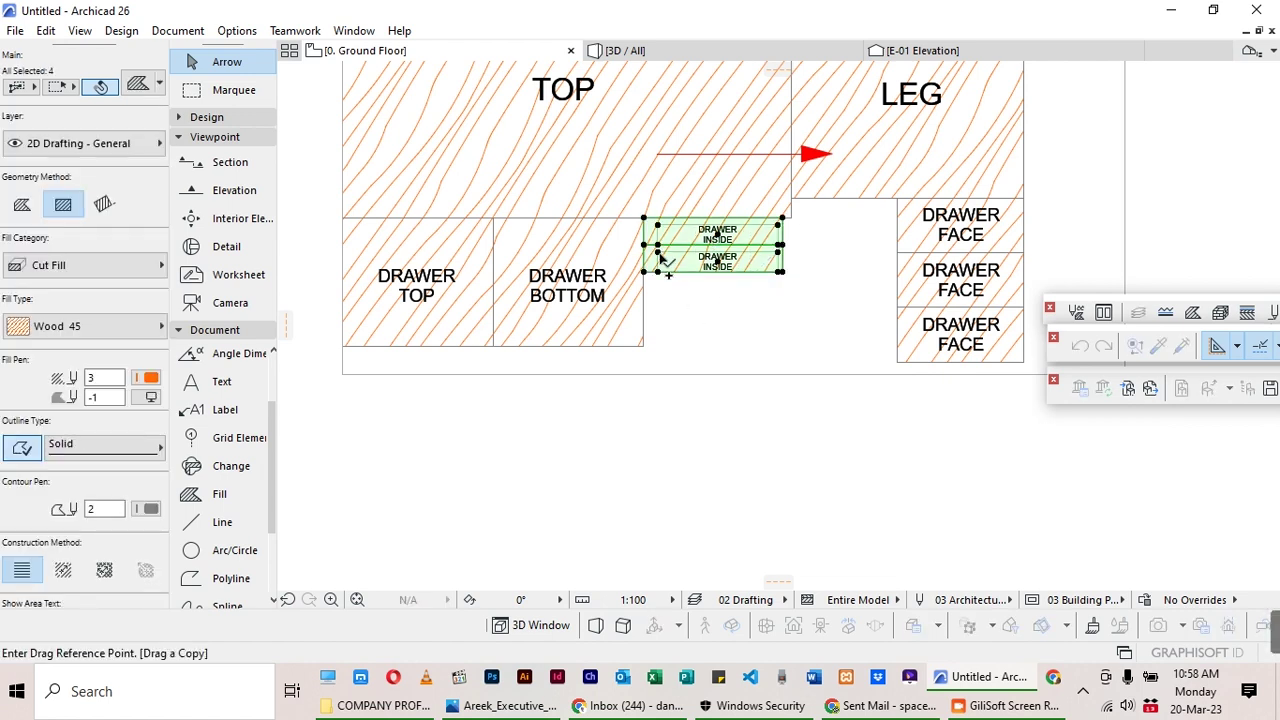
{"action": "left_click", "coordinate": [781, 245]}
{"action": "left_click", "coordinate": [781, 299]}
Move the two lower DRAWER INSIDE pieces further down, then undo that move.
{"action": "key", "text": "Escape"}
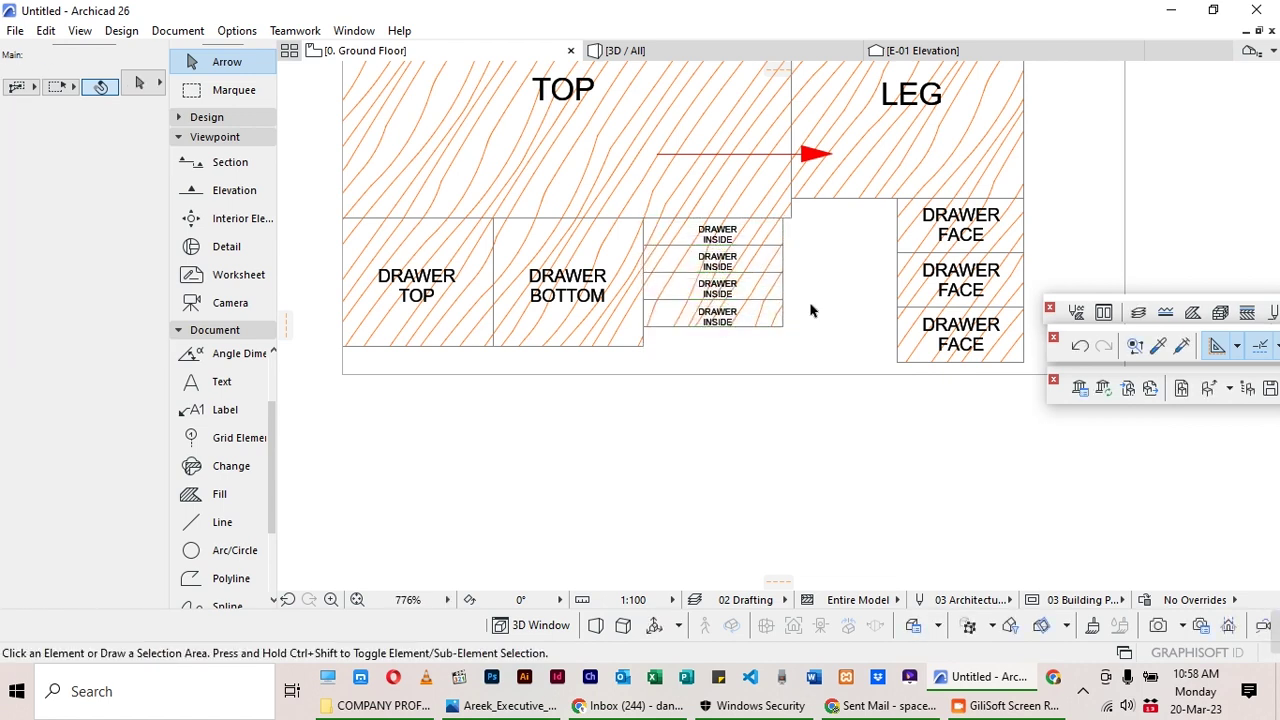
{"action": "left_click", "coordinate": [822, 294]}
{"action": "left_click", "coordinate": [728, 341]}
{"action": "key", "text": "ctrl+shift+d"}
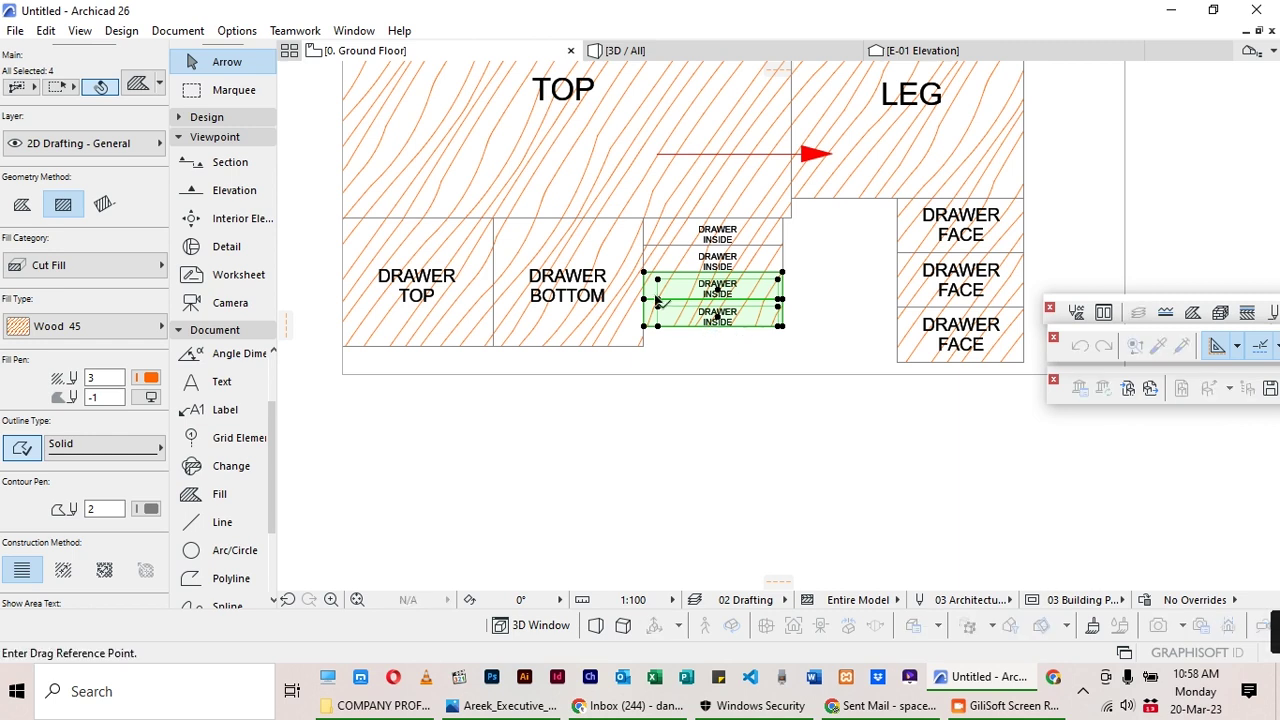
{"action": "left_click", "coordinate": [645, 273]}
{"action": "left_click", "coordinate": [645, 328]}
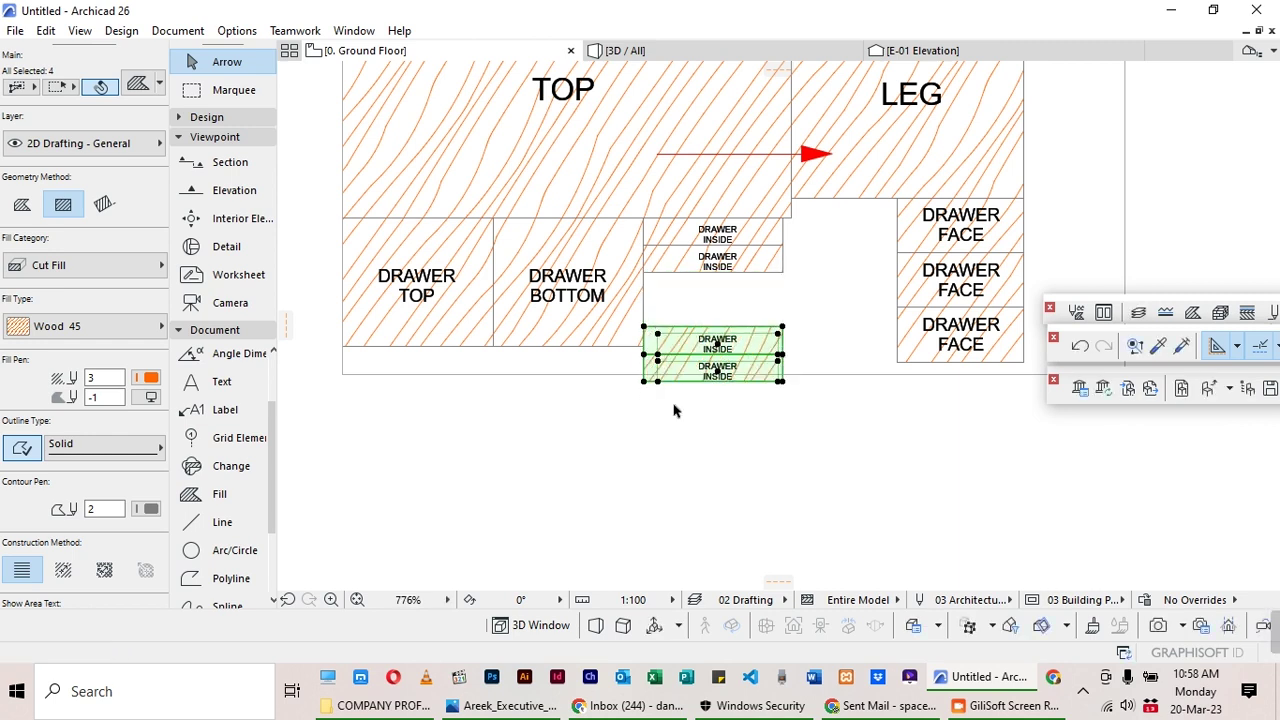
{"action": "key", "text": "ctrl+z"}
{"action": "key", "text": "Escape"}
{"action": "scroll", "coordinate": [790, 313], "scroll_direction": "up", "scroll_amount": 2}
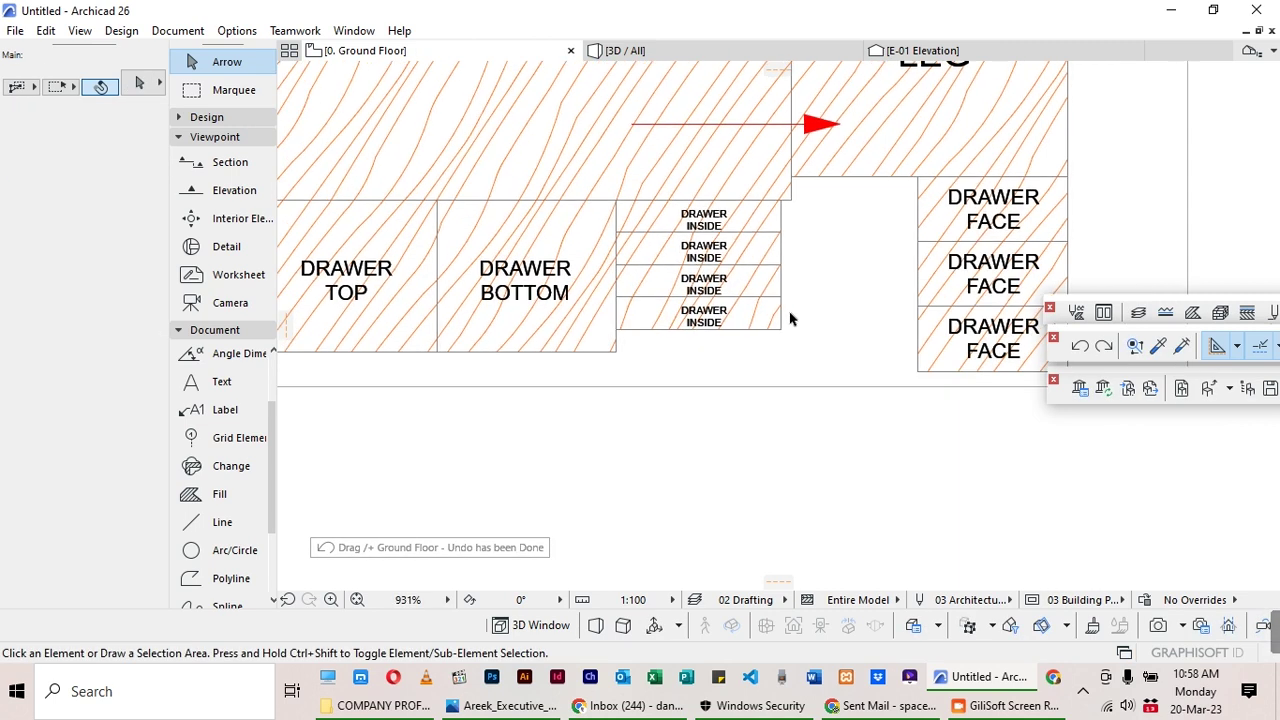
Copy the bottom DRAWER INSIDE fill one row lower in the stack.
{"action": "left_click", "coordinate": [806, 307]}
{"action": "left_click", "coordinate": [676, 320]}
{"action": "key", "text": "ctrl+d"}
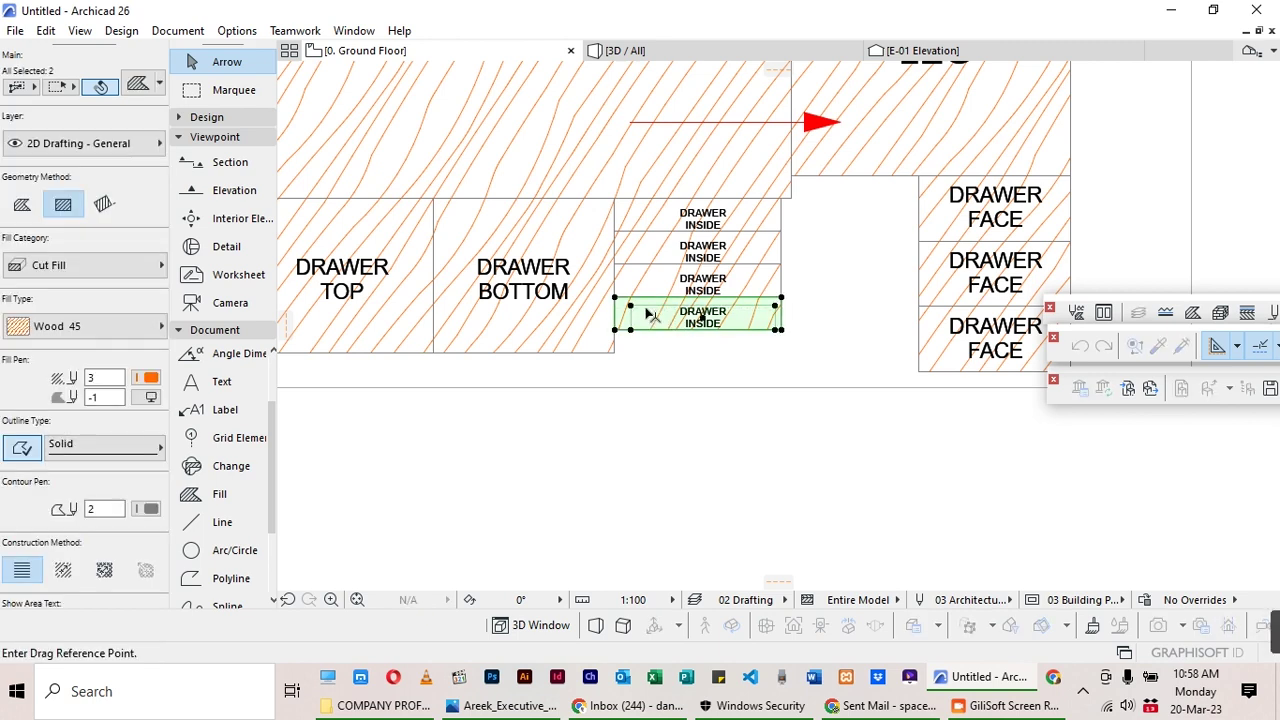
{"action": "left_click", "coordinate": [620, 305]}
{"action": "key", "text": "ctrl+z"}
{"action": "key", "text": "ctrl+alt+d"}
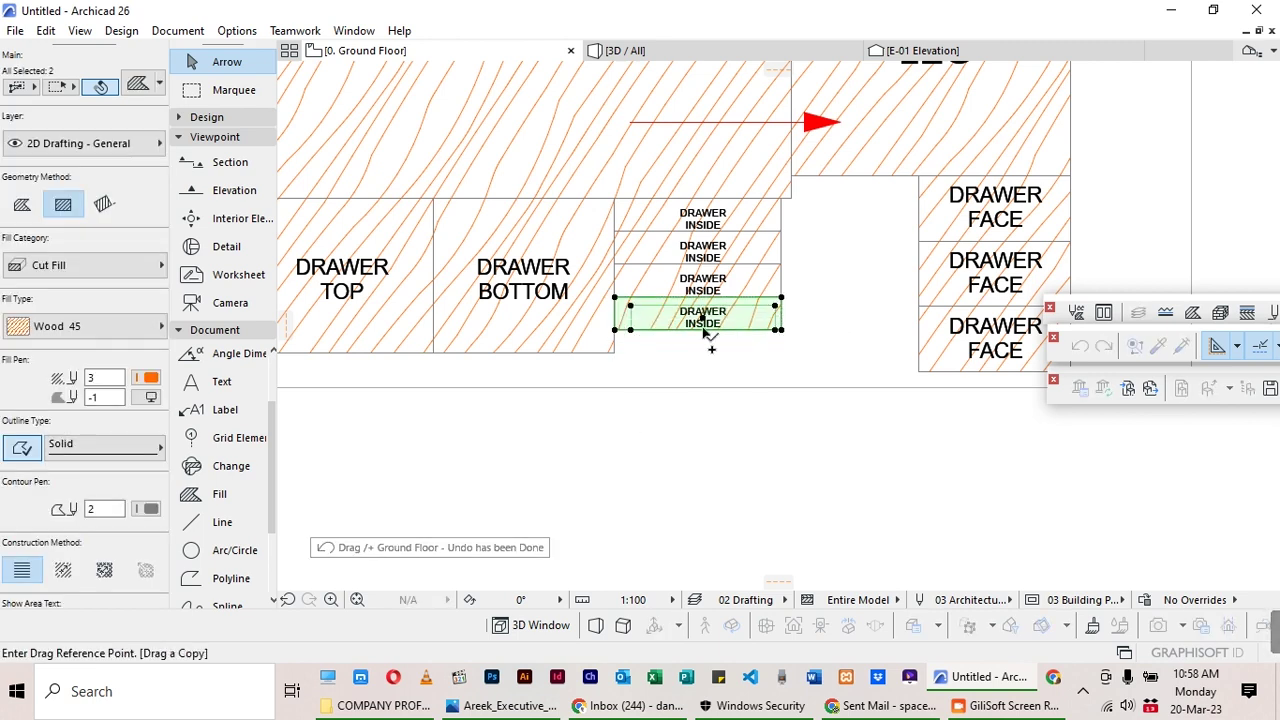
{"action": "left_click", "coordinate": [622, 302]}
{"action": "left_click", "coordinate": [622, 334]}
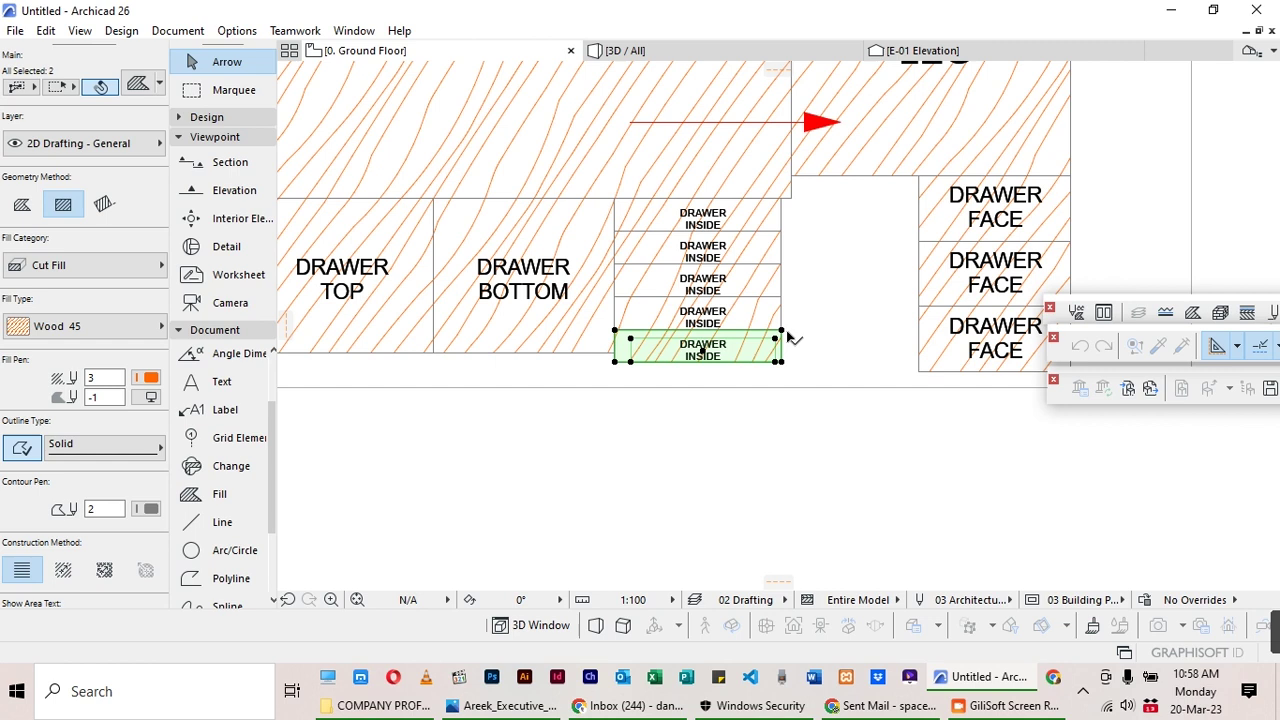
Place another DRAWER INSIDE copy below the DRAWER TOP piece.
{"action": "key", "text": "ctrl+alt+d"}
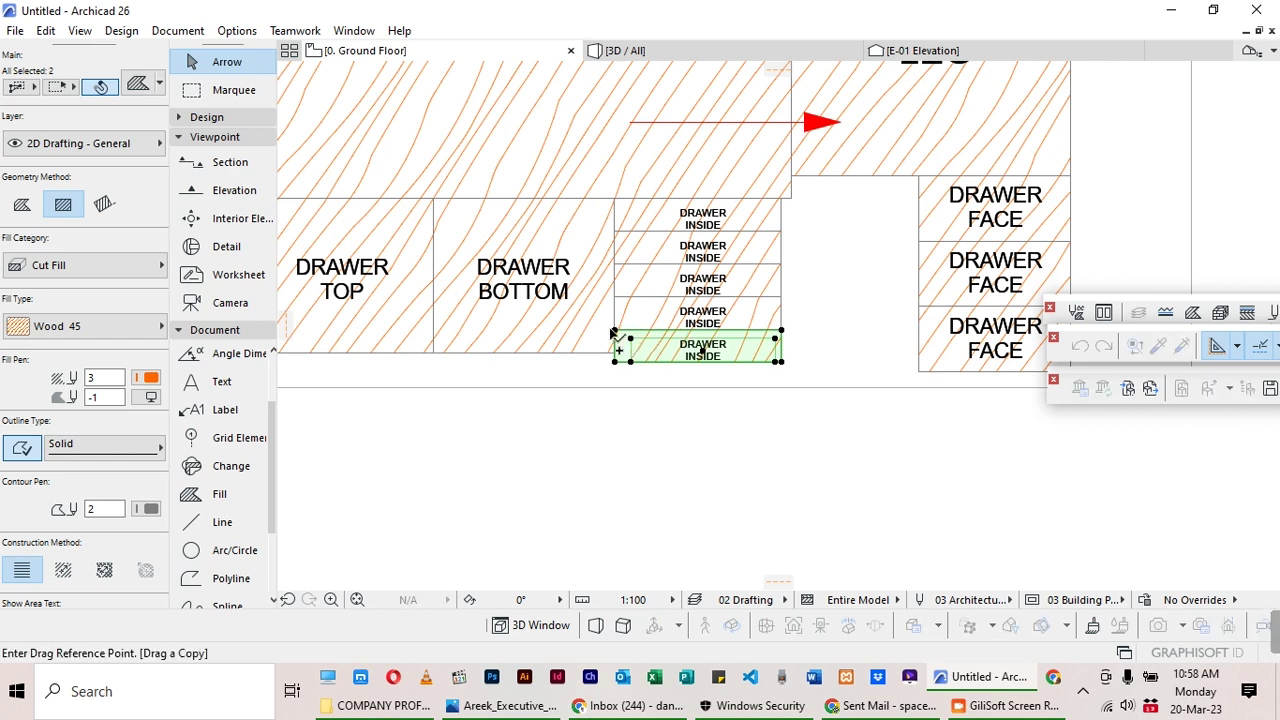
{"action": "left_click", "coordinate": [615, 330]}
{"action": "scroll", "coordinate": [491, 351], "scroll_direction": "left", "scroll_amount": 3}
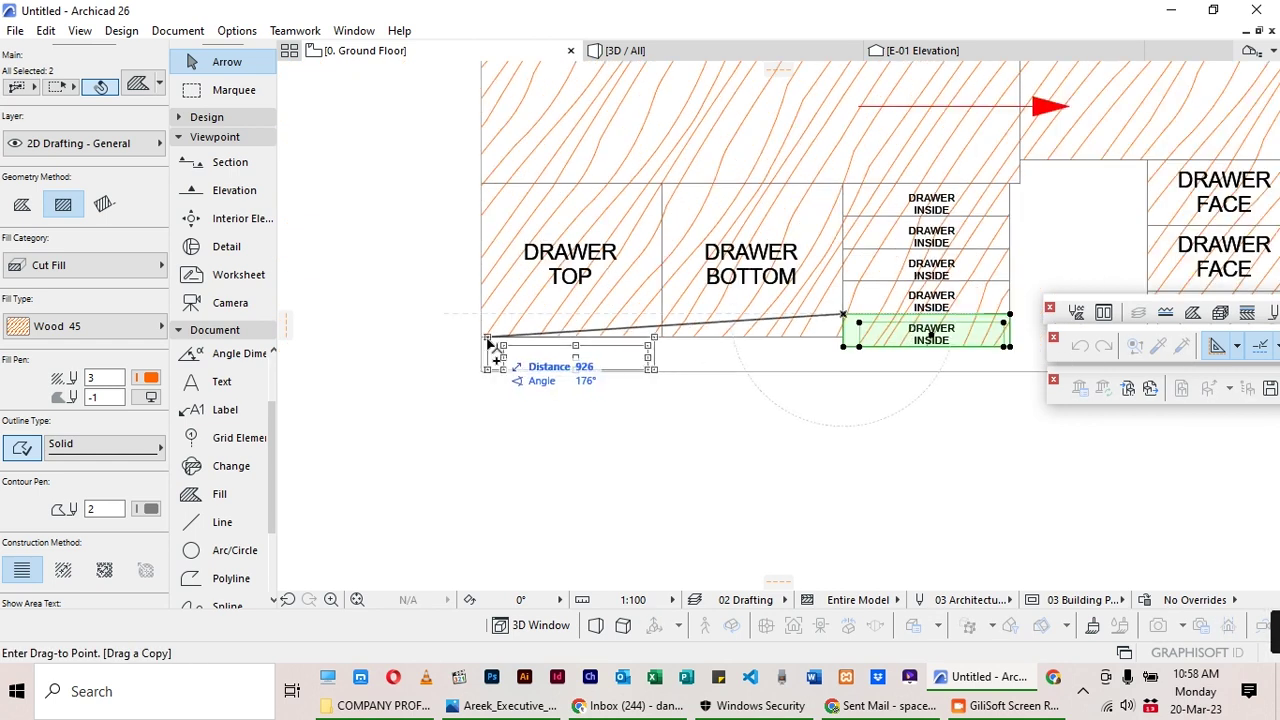
{"action": "left_click", "coordinate": [483, 343]}
Delete the 434 × 85 part outline together with its dimensions.
{"action": "scroll", "coordinate": [700, 357], "scroll_direction": "down", "scroll_amount": 5}
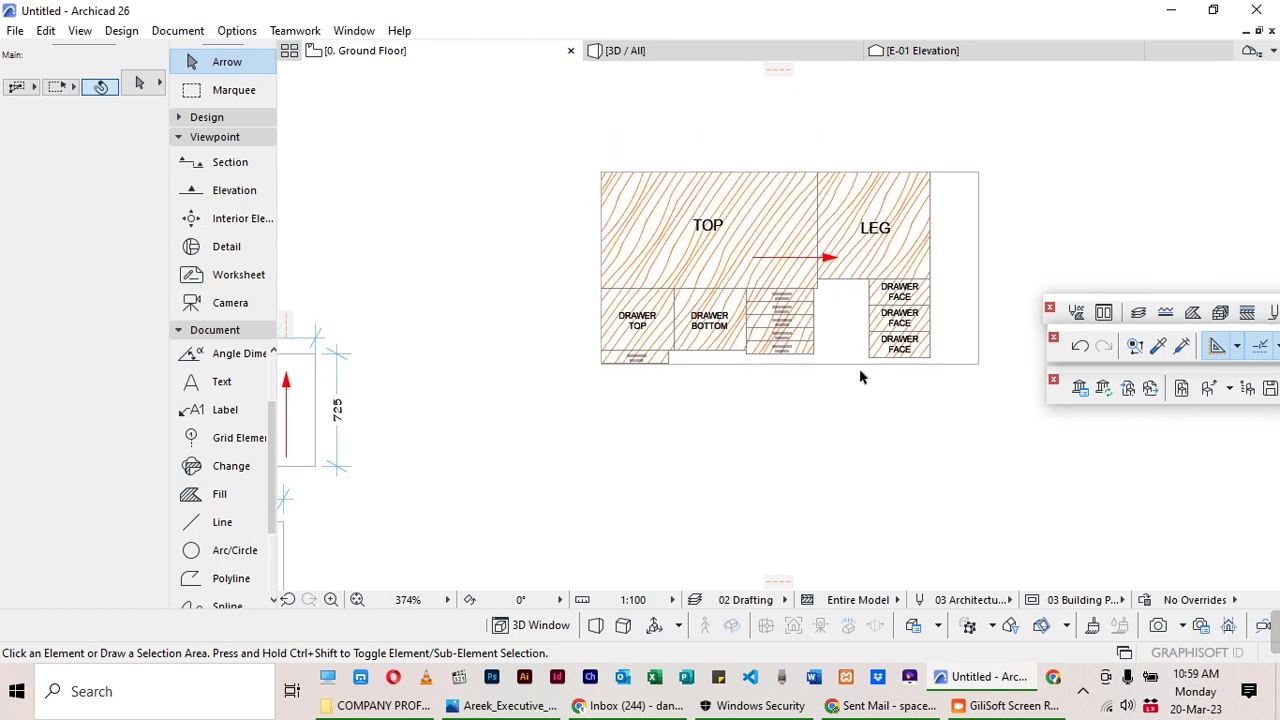
{"action": "scroll", "coordinate": [518, 428], "scroll_direction": "down", "scroll_amount": 2}
{"action": "scroll", "coordinate": [643, 471], "scroll_direction": "up", "scroll_amount": 6}
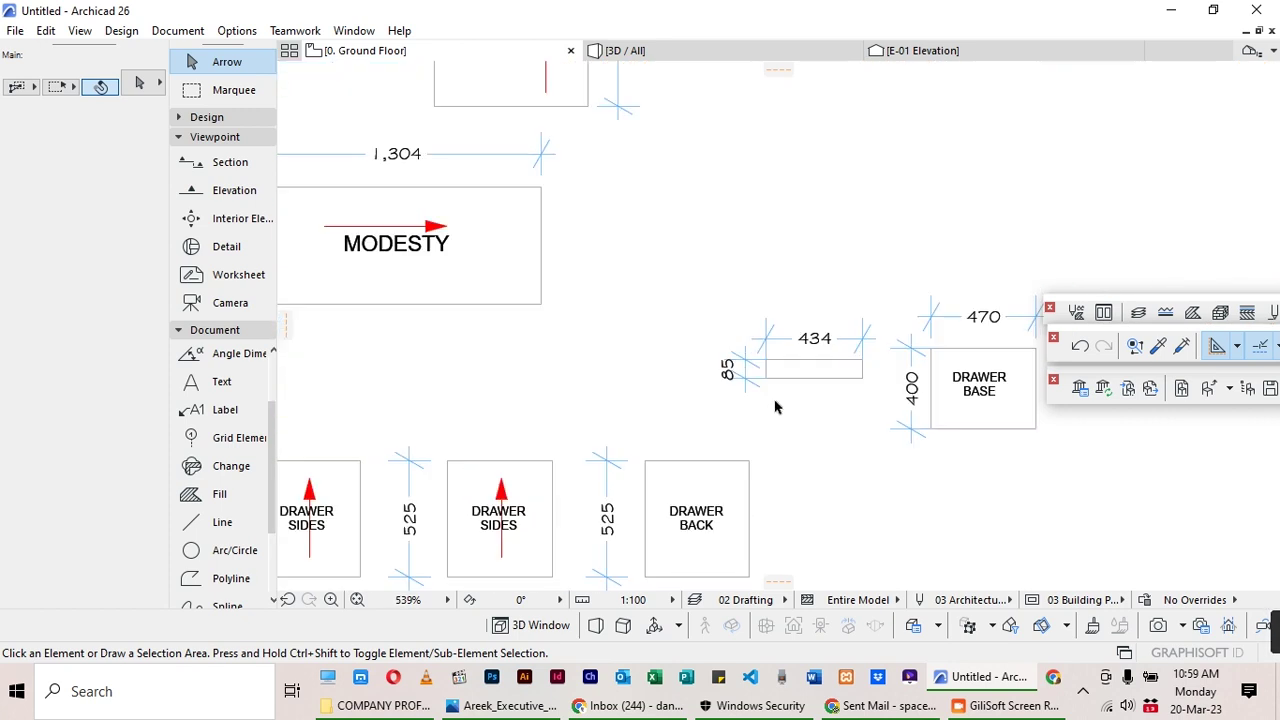
{"action": "scroll", "coordinate": [700, 403], "scroll_direction": "down", "scroll_amount": 3}
{"action": "scroll", "coordinate": [800, 380], "scroll_direction": "up", "scroll_amount": 3}
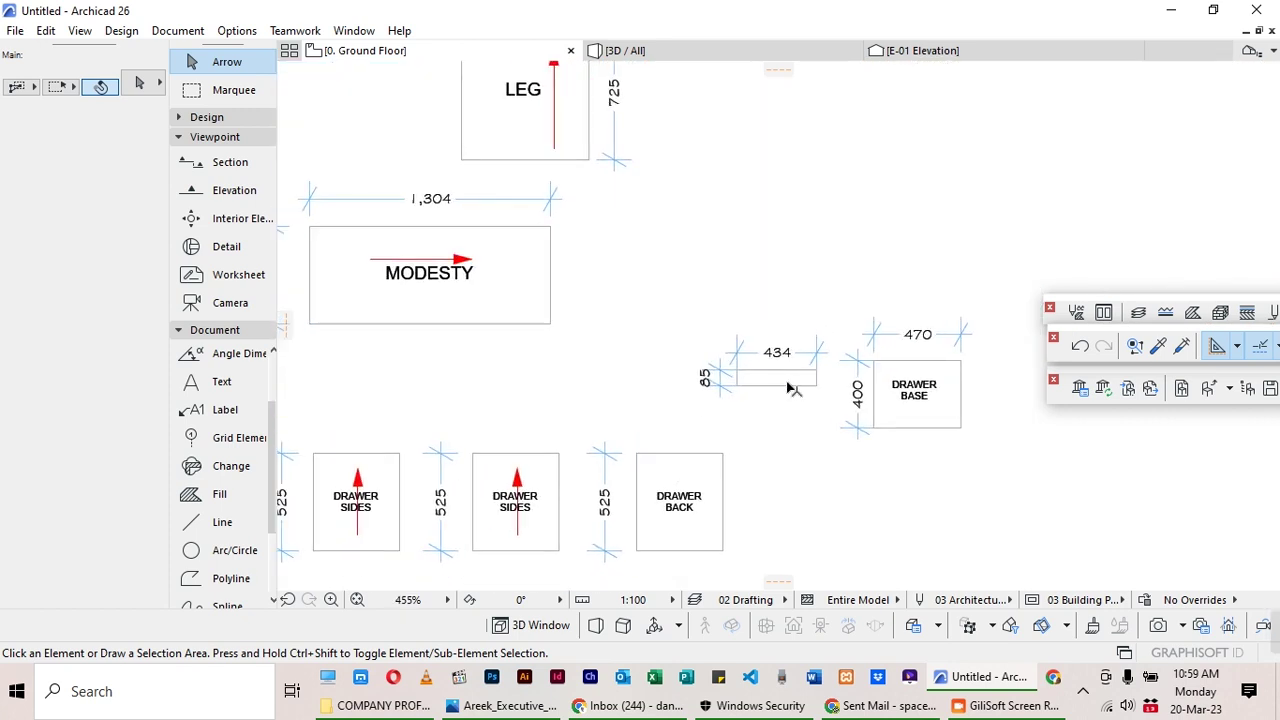
{"action": "left_click", "coordinate": [834, 337]}
{"action": "left_click", "coordinate": [614, 423]}
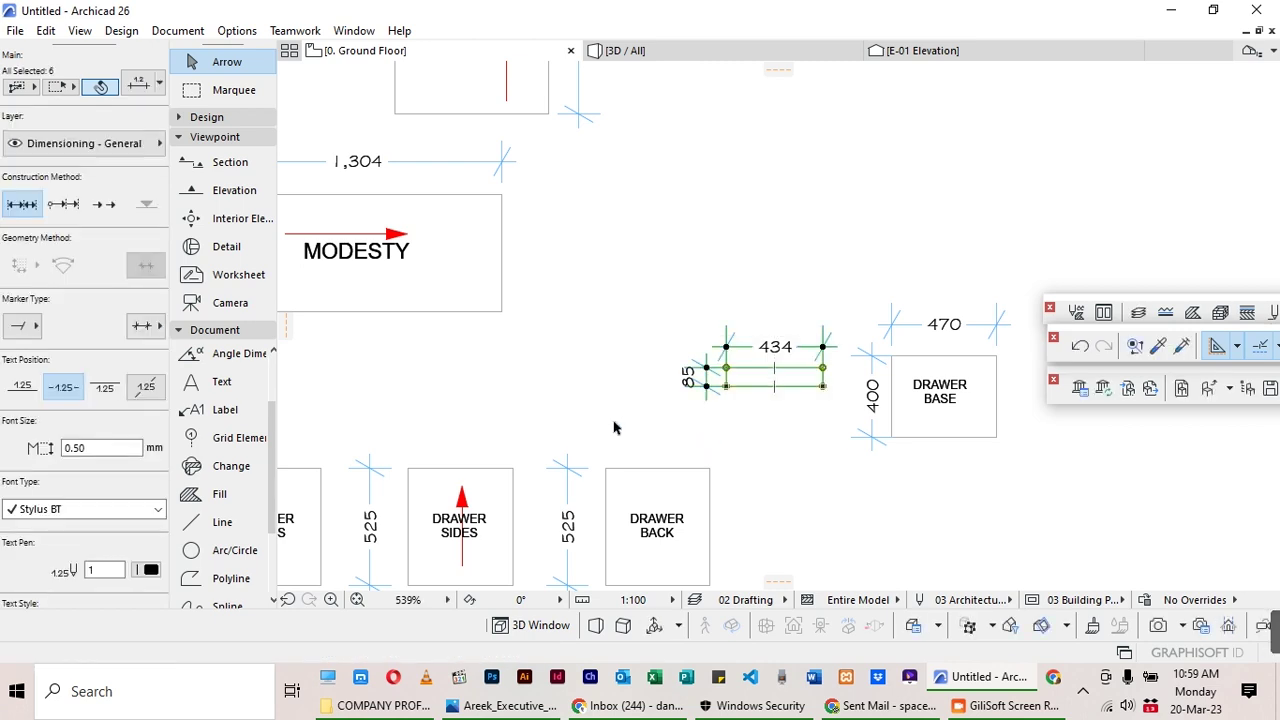
{"action": "key", "text": "Delete"}
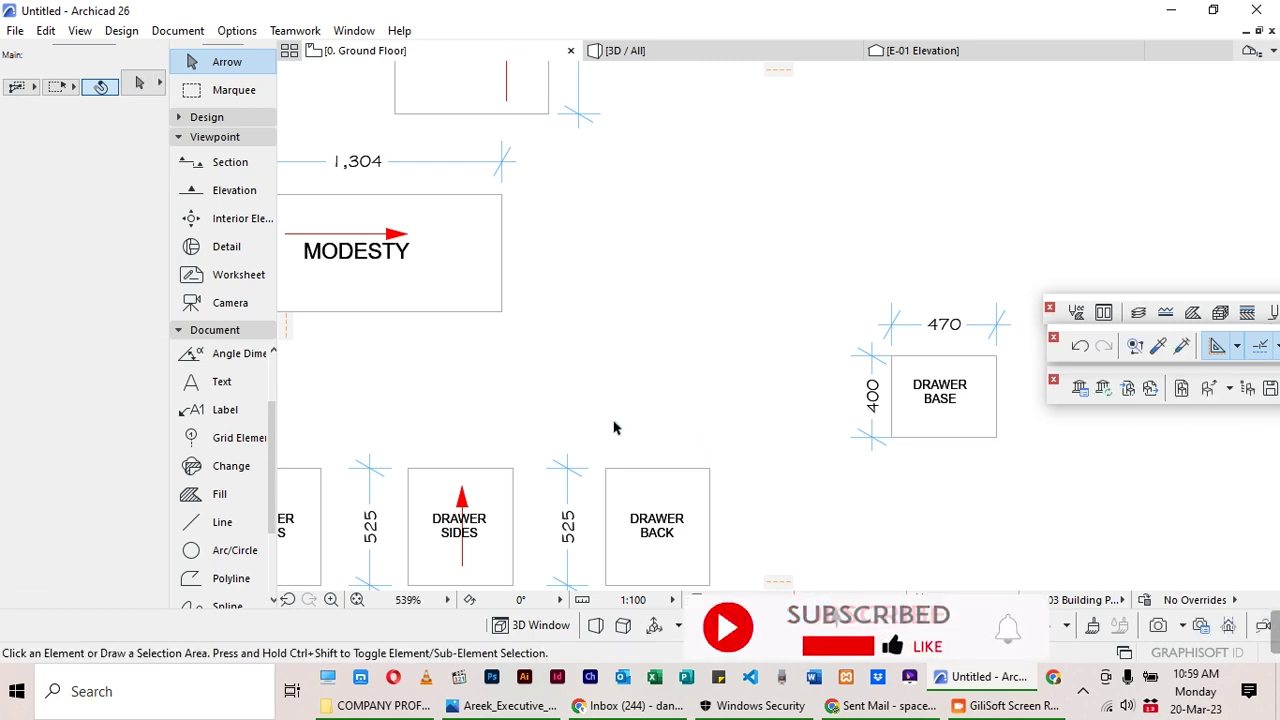
Draw a 364 × 85 wood fill in the open space below the board.
{"action": "scroll", "coordinate": [614, 428], "scroll_direction": "down", "scroll_amount": 3}
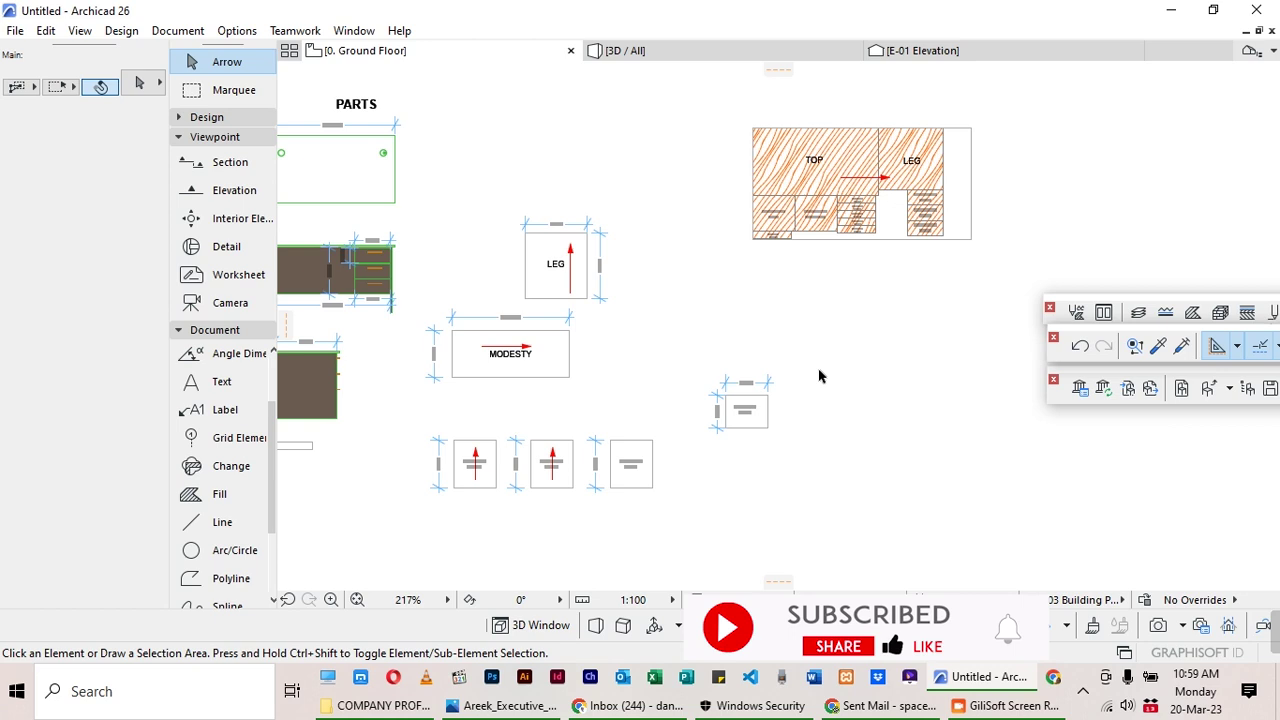
{"action": "left_click", "coordinate": [220, 521]}
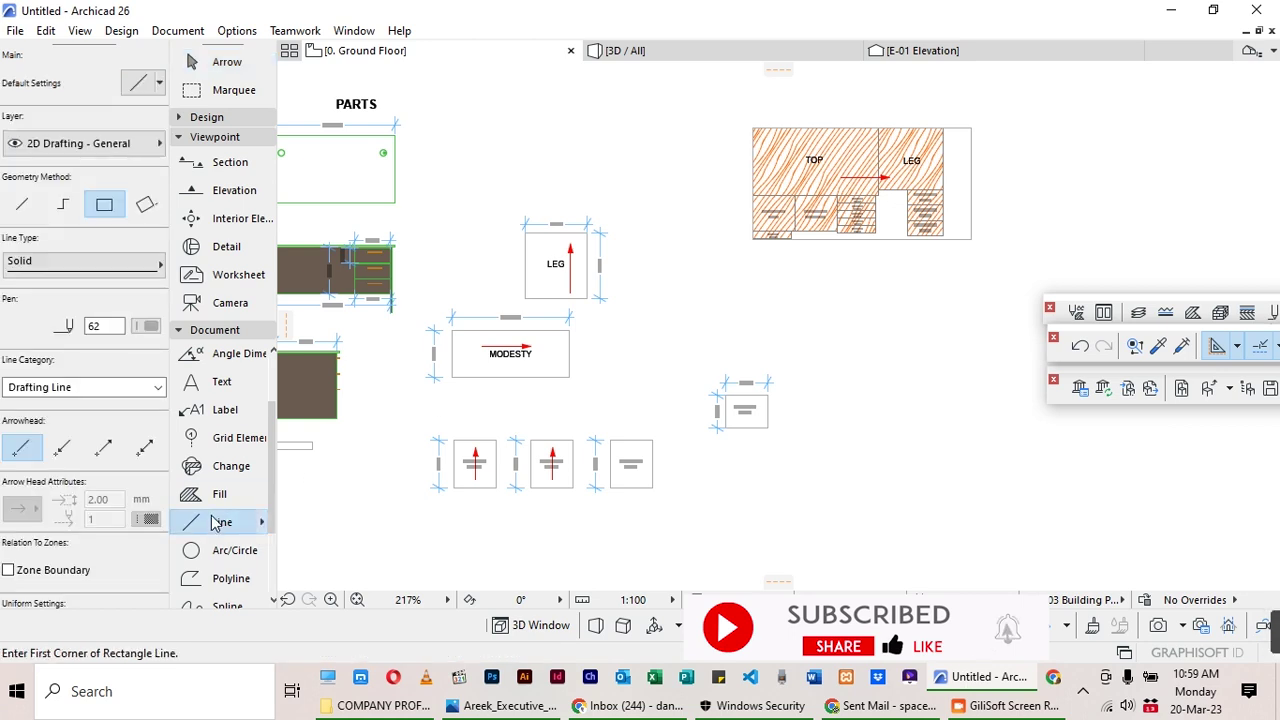
{"action": "left_click", "coordinate": [245, 493]}
{"action": "scroll", "coordinate": [596, 375], "scroll_direction": "down", "scroll_amount": 1}
{"action": "scroll", "coordinate": [780, 283], "scroll_direction": "up", "scroll_amount": 4}
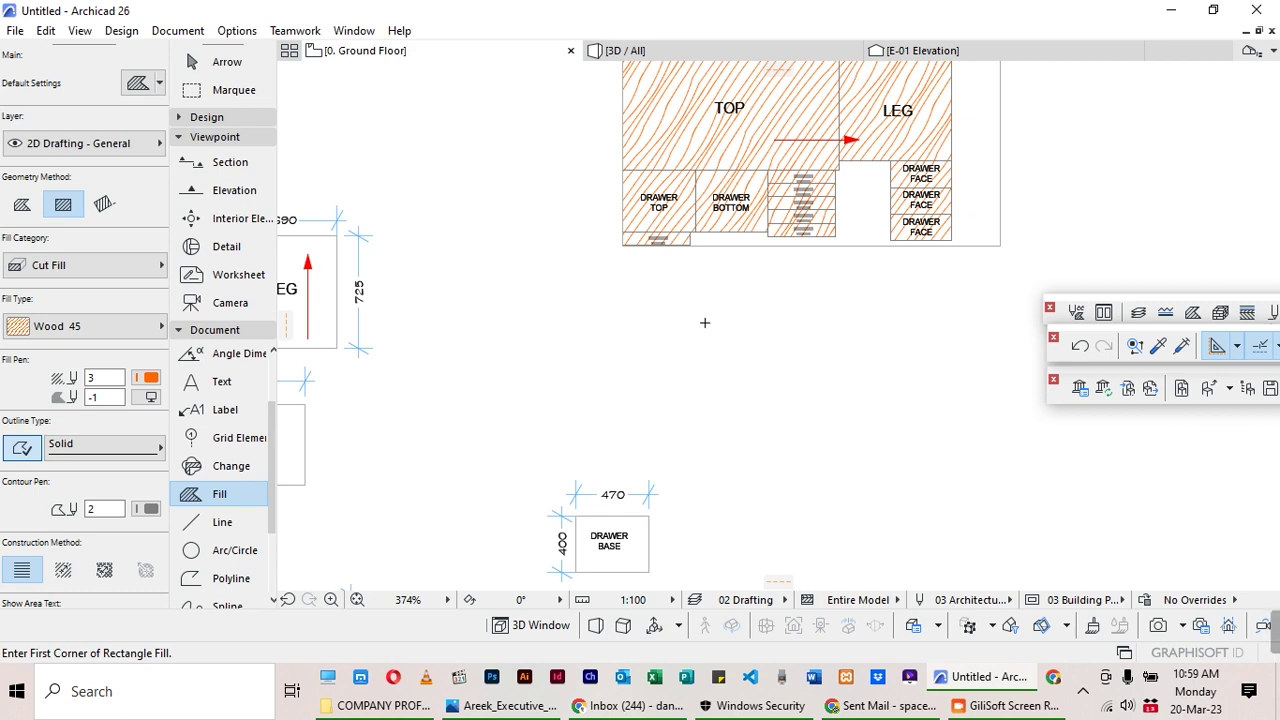
{"action": "left_click", "coordinate": [705, 322]}
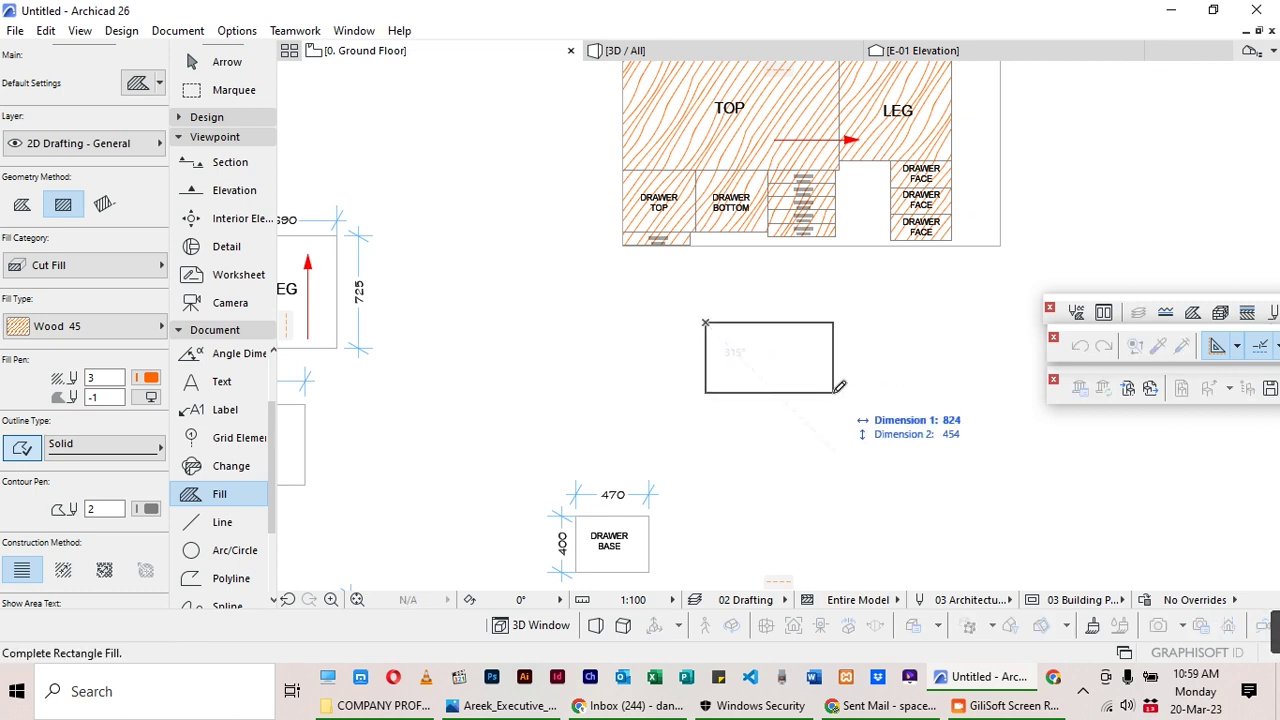
{"action": "type", "text": "364"}
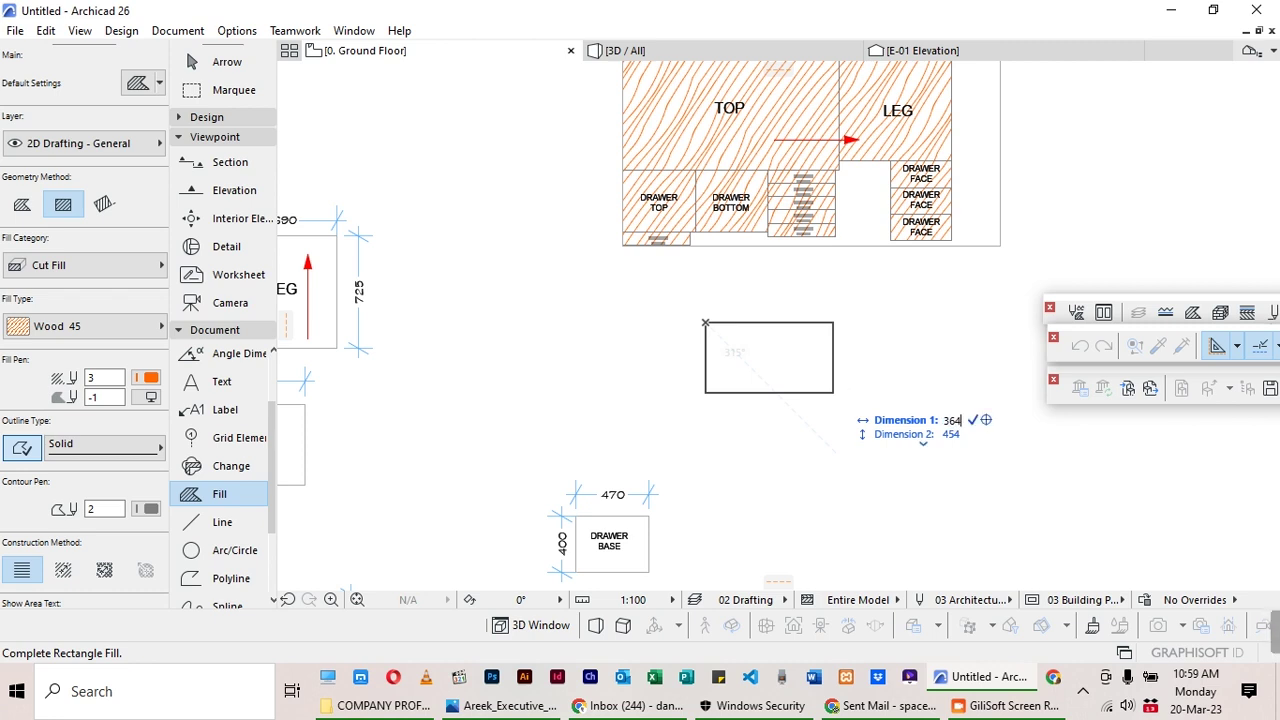
{"action": "key", "text": "Tab"}
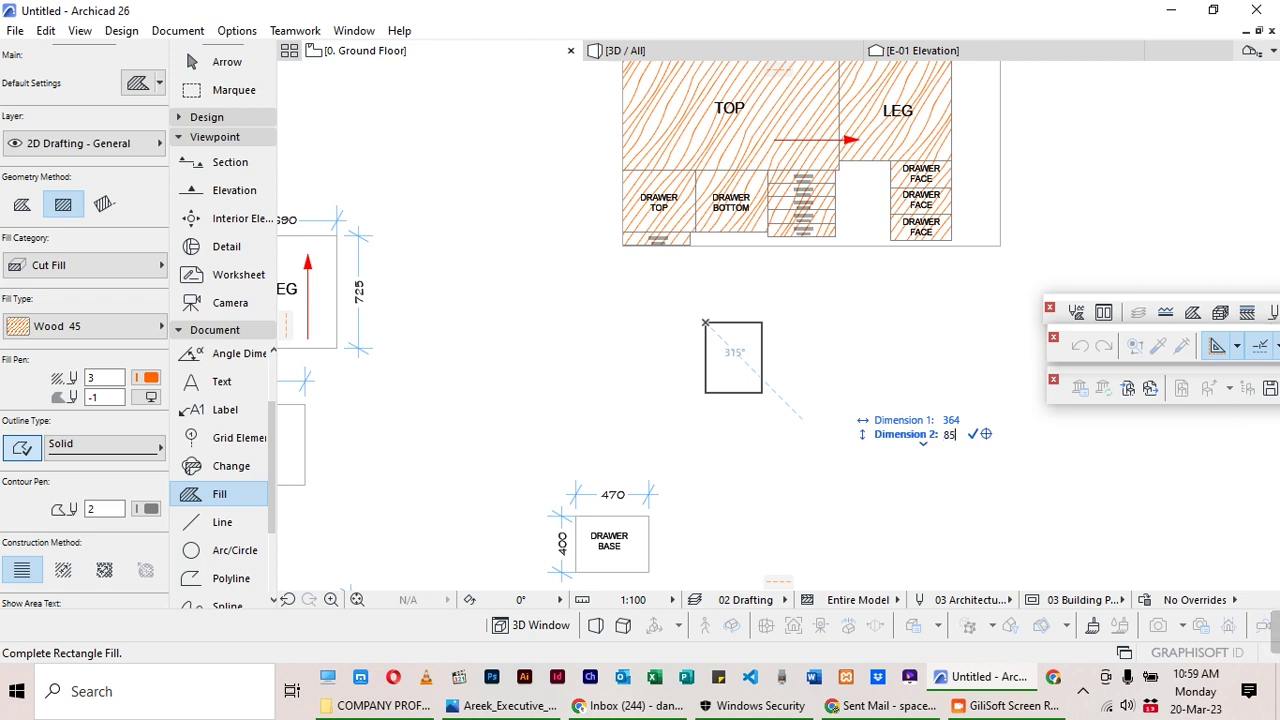
{"action": "key", "text": "Return"}
Copy the new 364 × 85 fill next to the DRAWER INSIDE fills.
{"action": "left_click", "coordinate": [222, 62]}
{"action": "scroll", "coordinate": [775, 260], "scroll_direction": "up", "scroll_amount": 1}
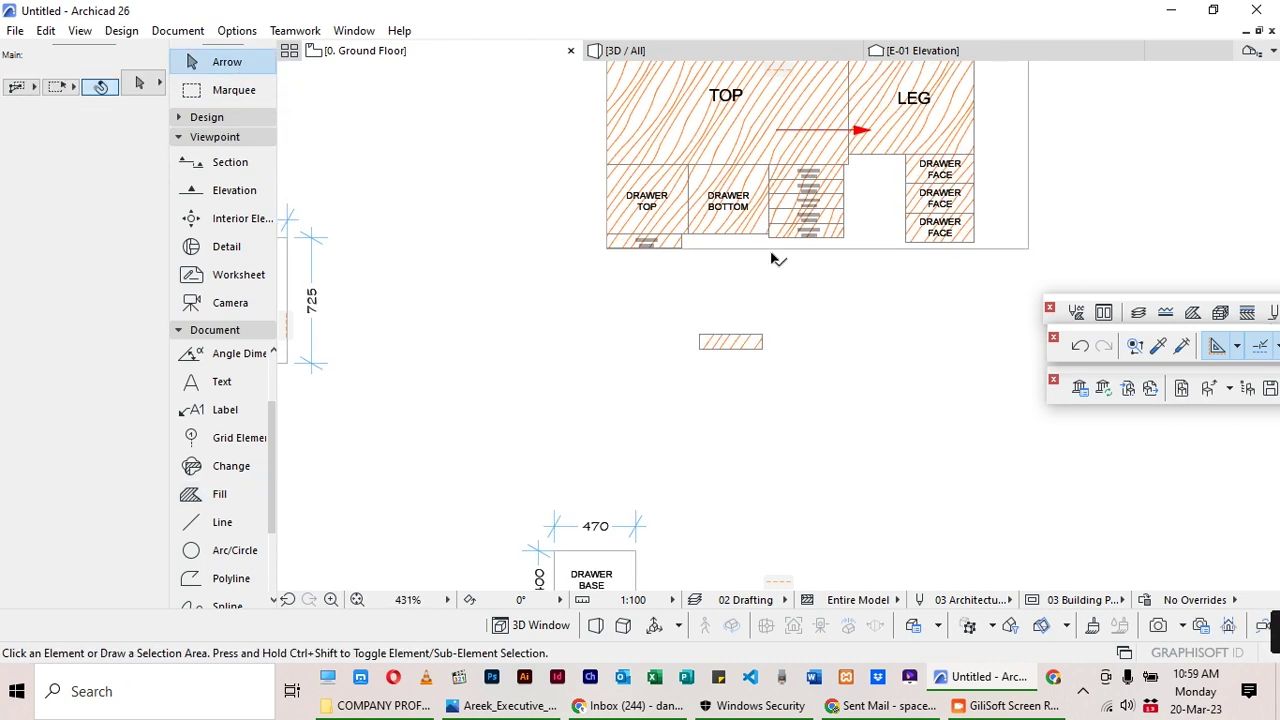
{"action": "scroll", "coordinate": [775, 260], "scroll_direction": "up", "scroll_amount": 1}
{"action": "left_click_drag", "start_coordinate": [823, 357], "coordinate": [631, 446]}
{"action": "key", "text": "ctrl+d"}
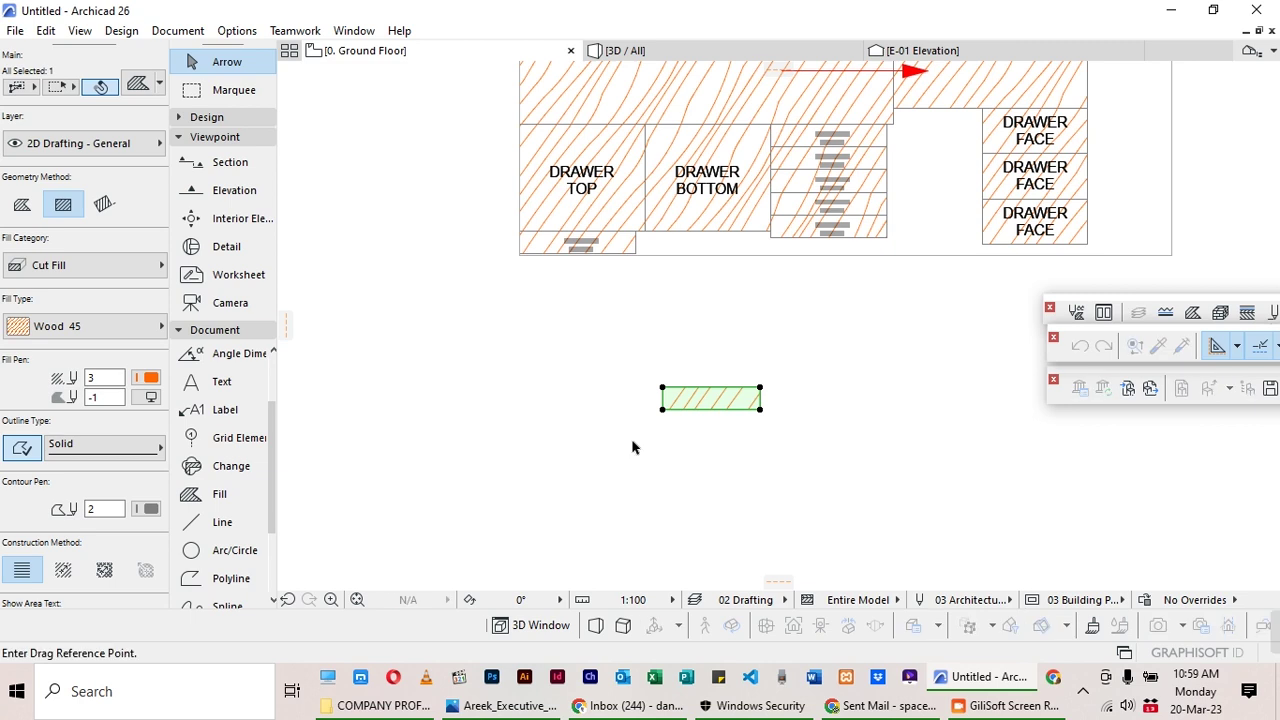
{"action": "key", "text": "ctrl"}
{"action": "left_click", "coordinate": [662, 409]}
{"action": "scroll", "coordinate": [666, 400], "scroll_direction": "down", "scroll_amount": 1}
{"action": "scroll", "coordinate": [738, 258], "scroll_direction": "up", "scroll_amount": 3}
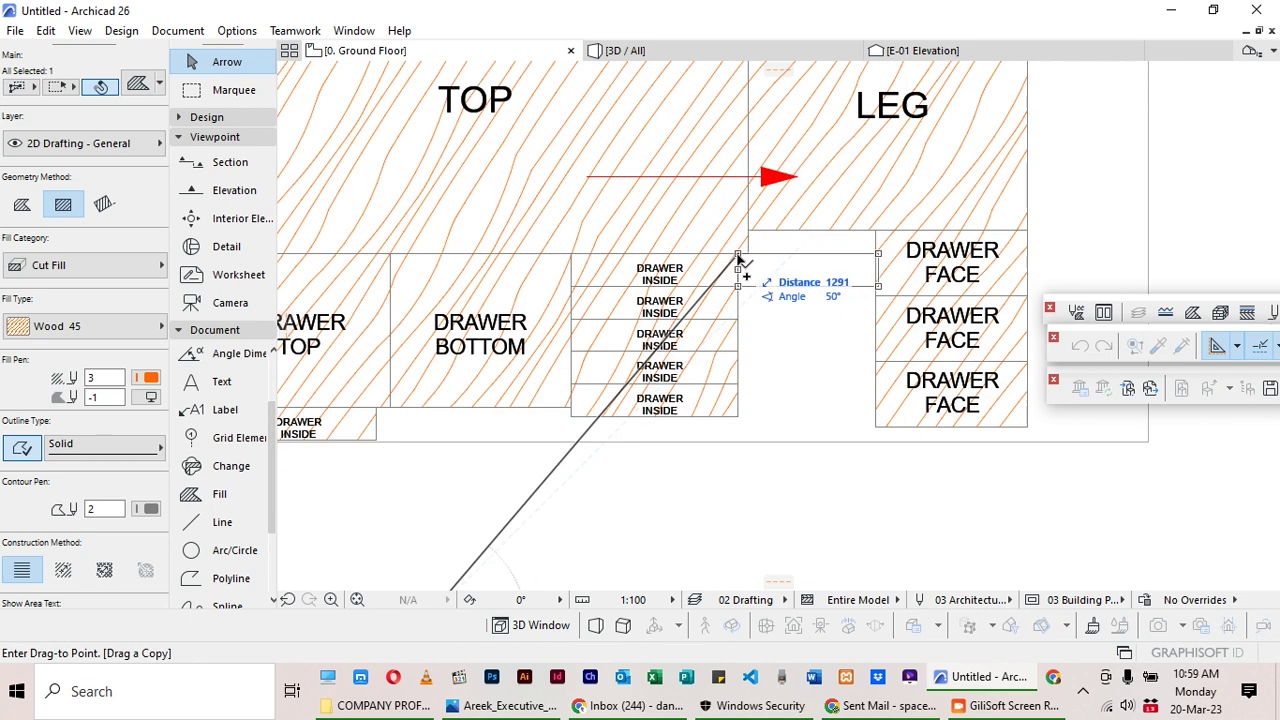
{"action": "left_click", "coordinate": [738, 258]}
Move the copied strip to the right of the LEG part.
{"action": "scroll", "coordinate": [706, 300], "scroll_direction": "down", "scroll_amount": 2}
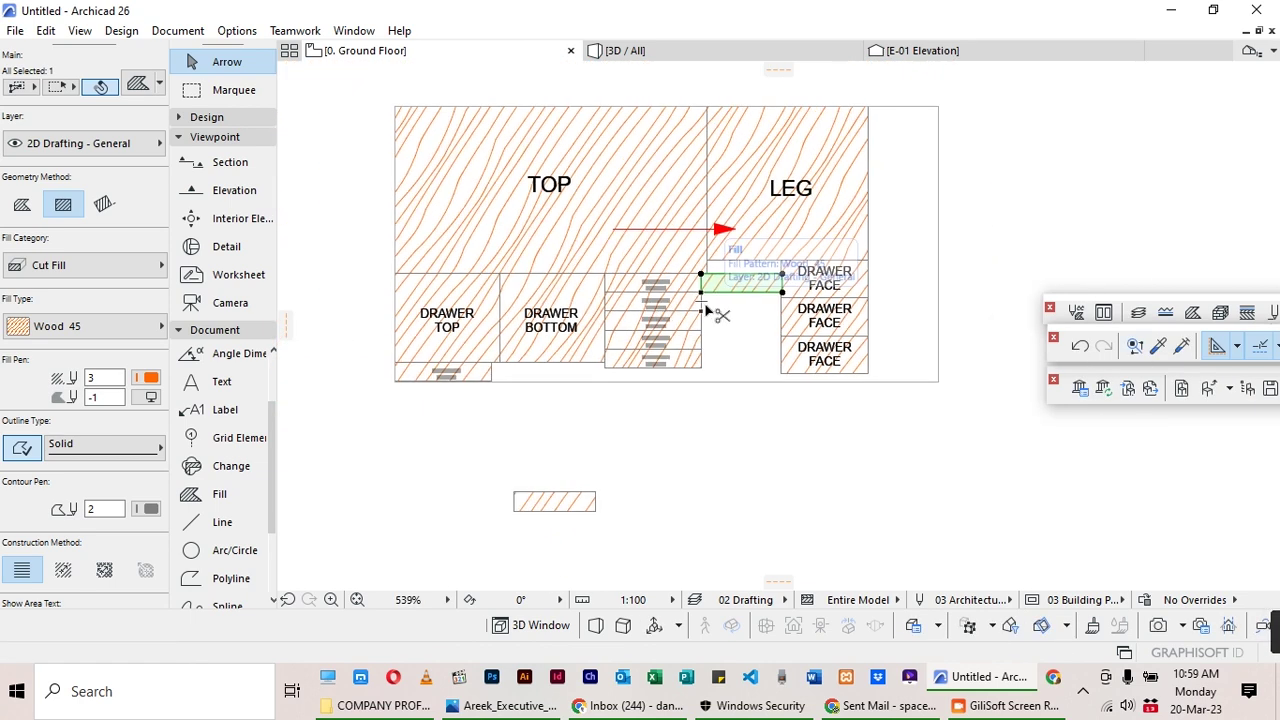
{"action": "key", "text": "ctrl+d"}
{"action": "left_click", "coordinate": [700, 273]}
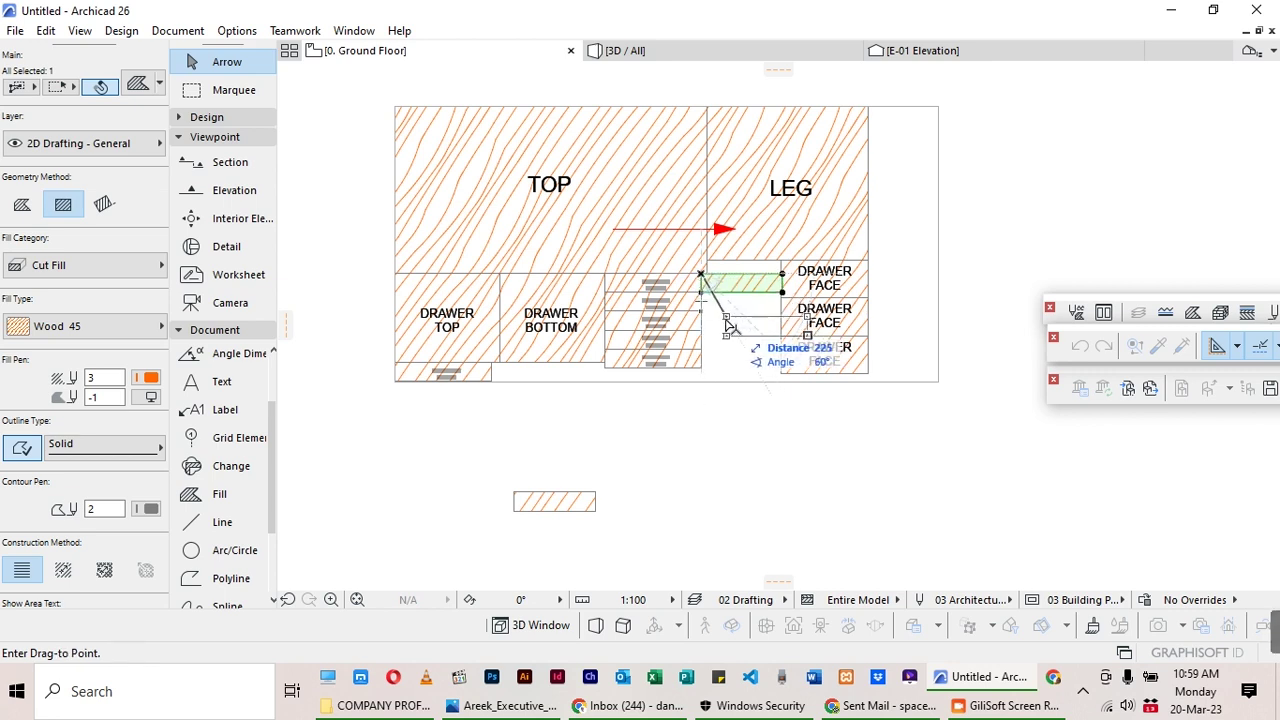
{"action": "scroll", "coordinate": [829, 349], "scroll_direction": "down", "scroll_amount": 2}
{"action": "scroll", "coordinate": [825, 290], "scroll_direction": "up", "scroll_amount": 1}
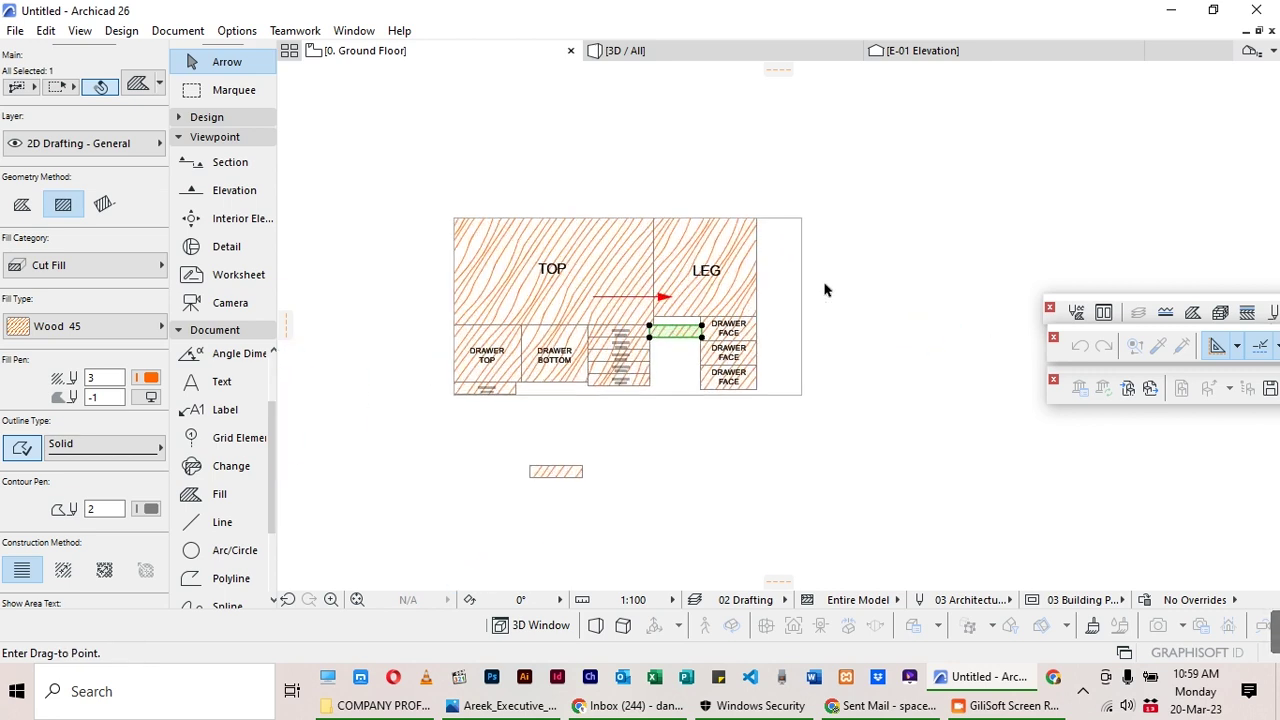
{"action": "scroll", "coordinate": [825, 290], "scroll_direction": "up", "scroll_amount": 1}
{"action": "scroll", "coordinate": [766, 272], "scroll_direction": "up", "scroll_amount": 2}
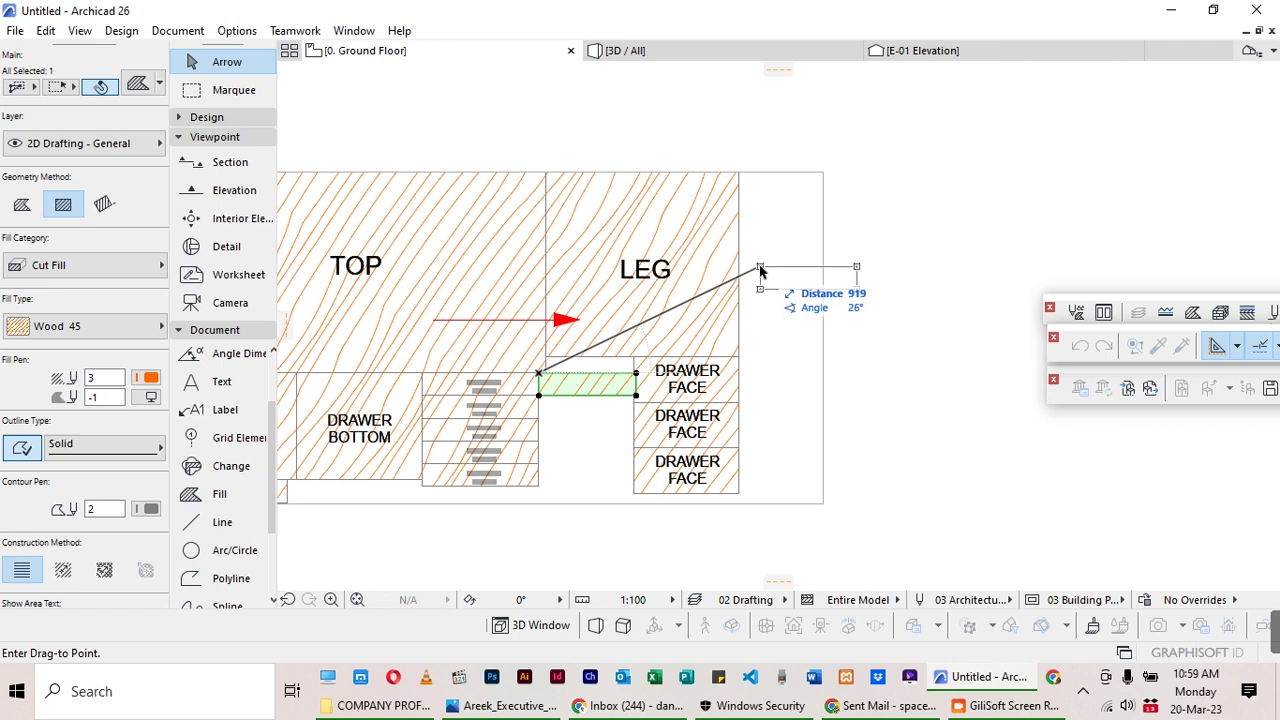
{"action": "left_click", "coordinate": [760, 268]}
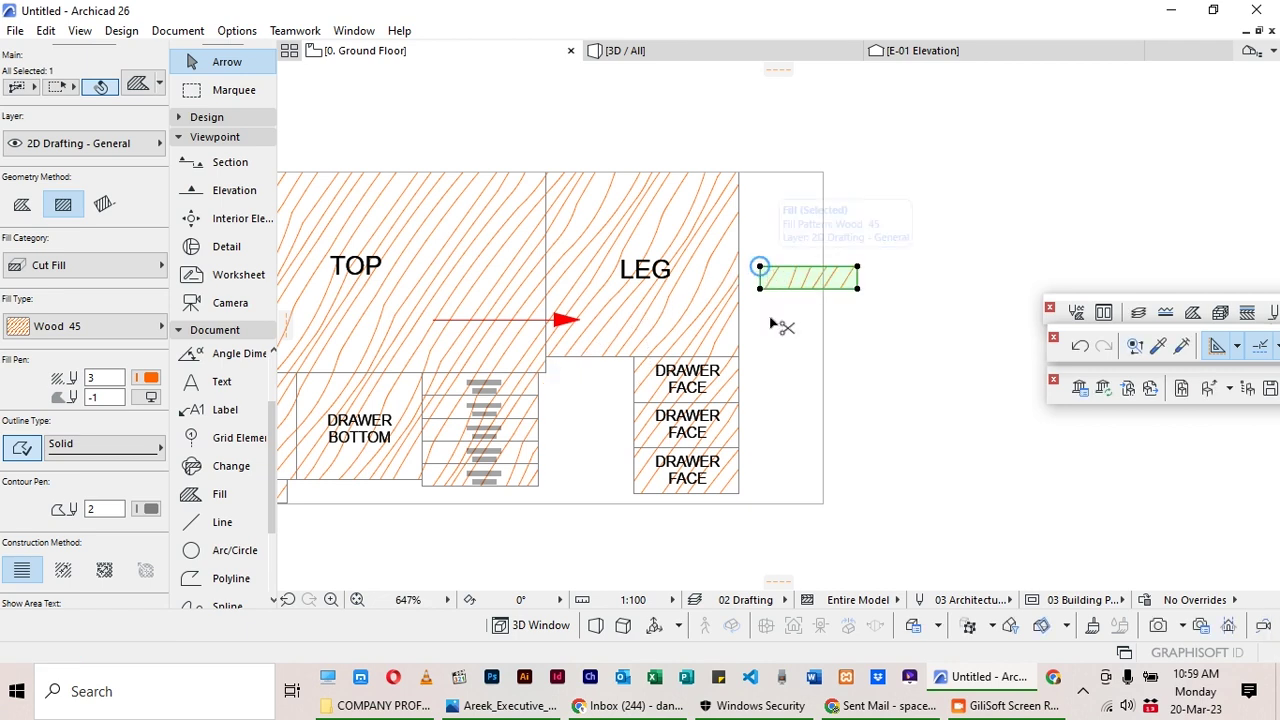
Rotate the strip to stand upright beside LEG, undoing a wrong first rotation.
{"action": "key", "text": "ctrl+e"}
{"action": "left_click", "coordinate": [785, 301]}
{"action": "left_click", "coordinate": [836, 301]}
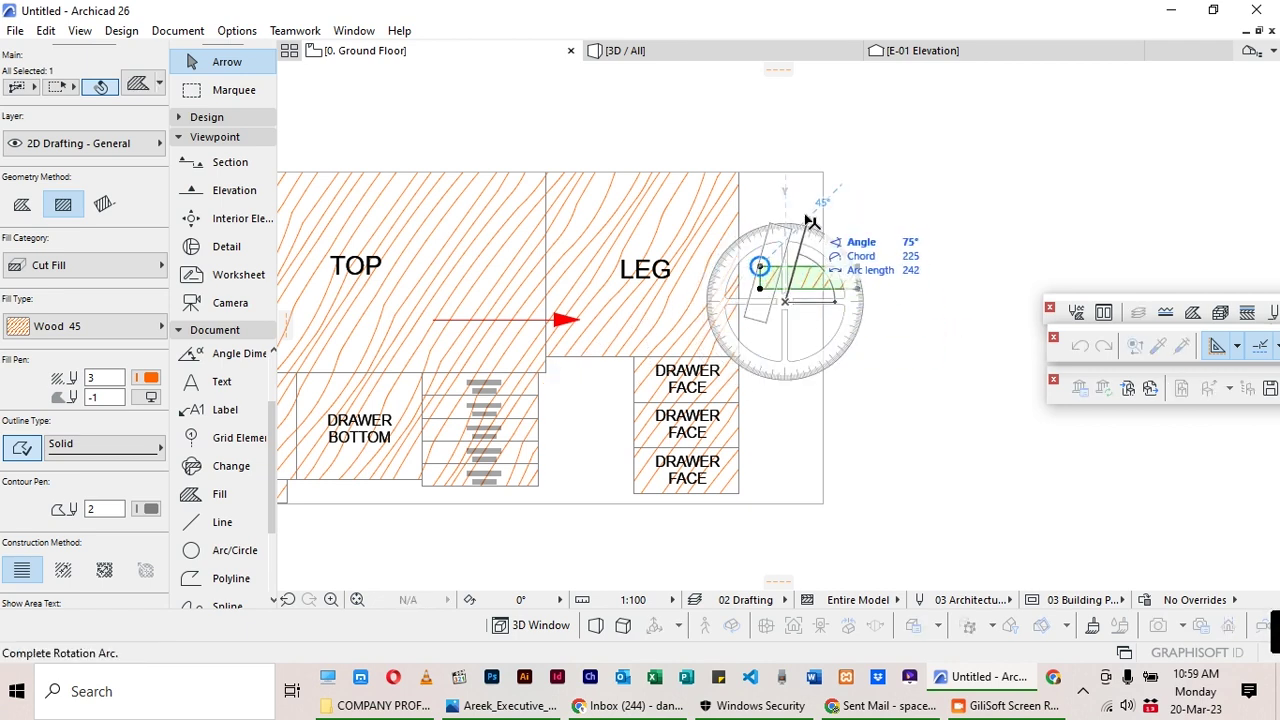
{"action": "left_click", "coordinate": [812, 222]}
{"action": "key", "text": "ctrl+z"}
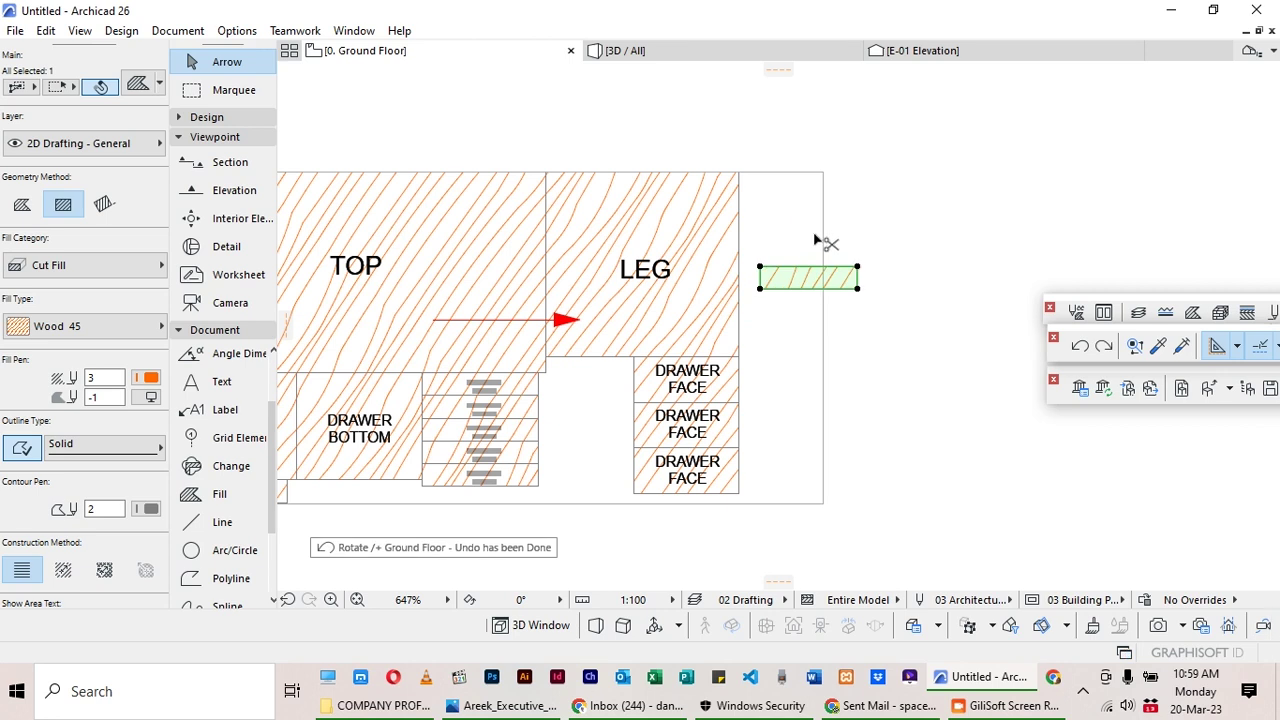
{"action": "key", "text": "ctrl+e"}
{"action": "left_click", "coordinate": [792, 294]}
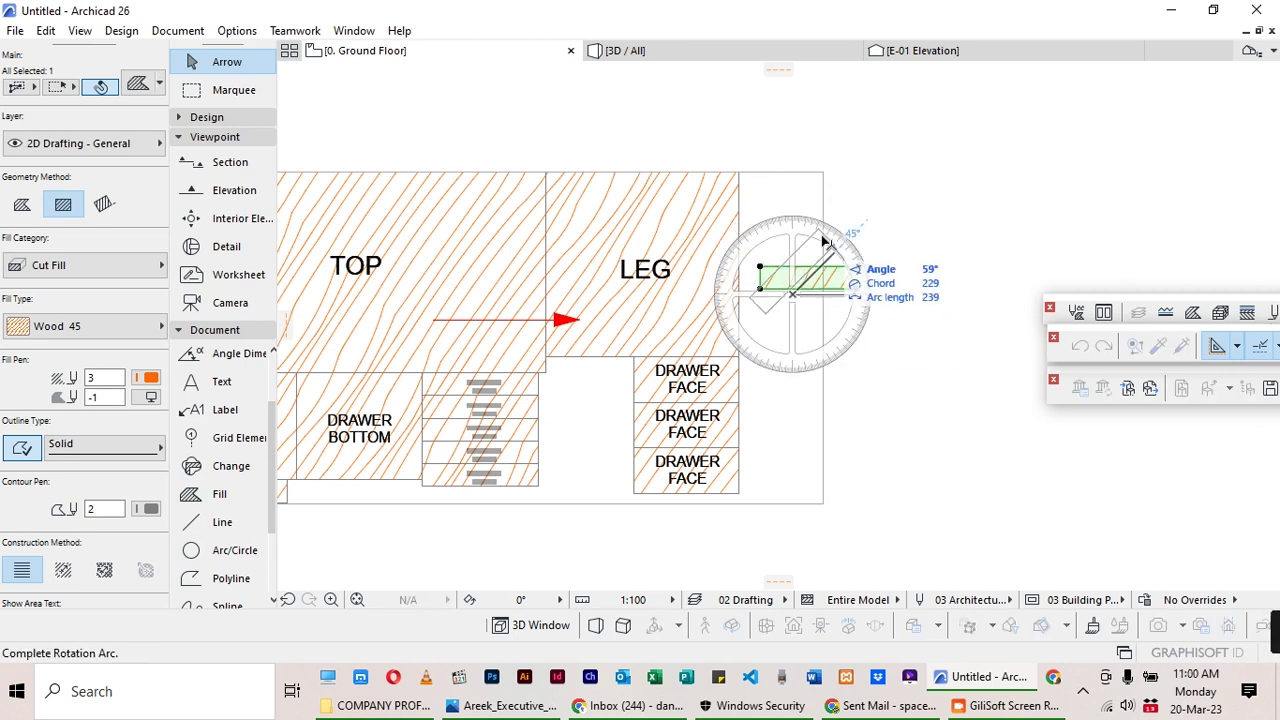
{"action": "left_click", "coordinate": [793, 212]}
Snap the upright strip onto LEG's top-right corner and place two copies beside it.
{"action": "key", "text": "ctrl+d"}
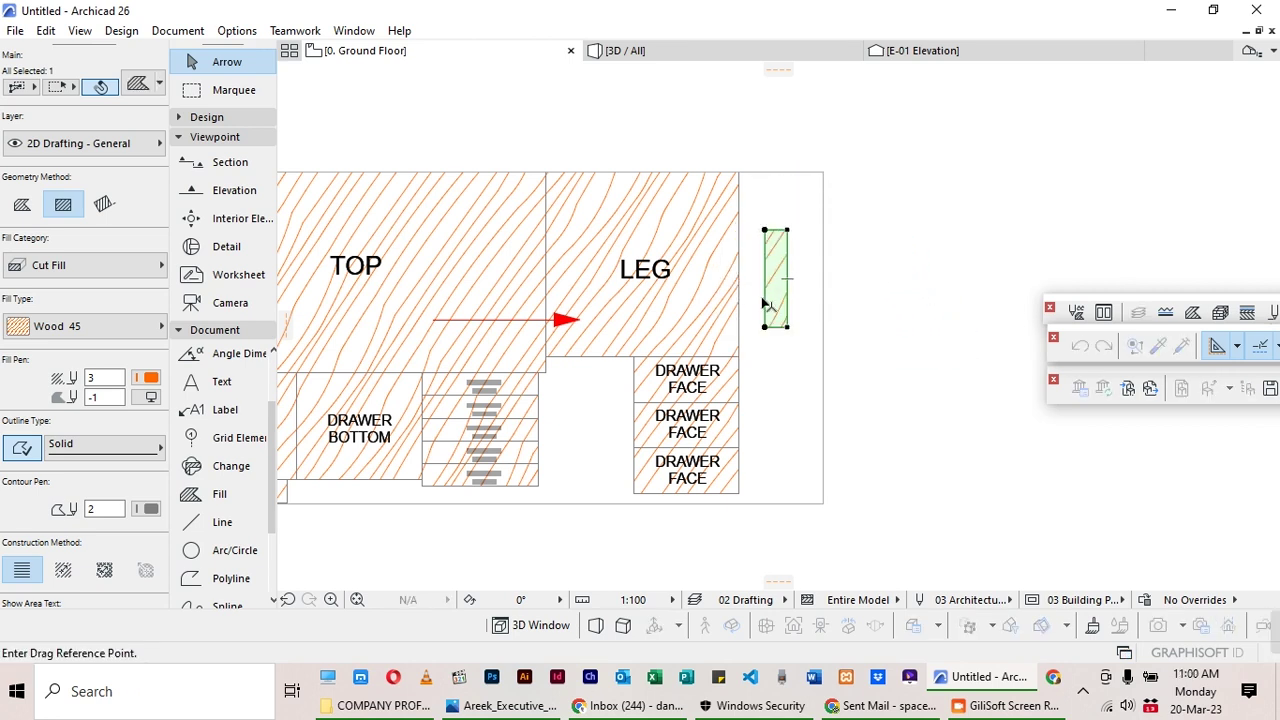
{"action": "left_click", "coordinate": [765, 231]}
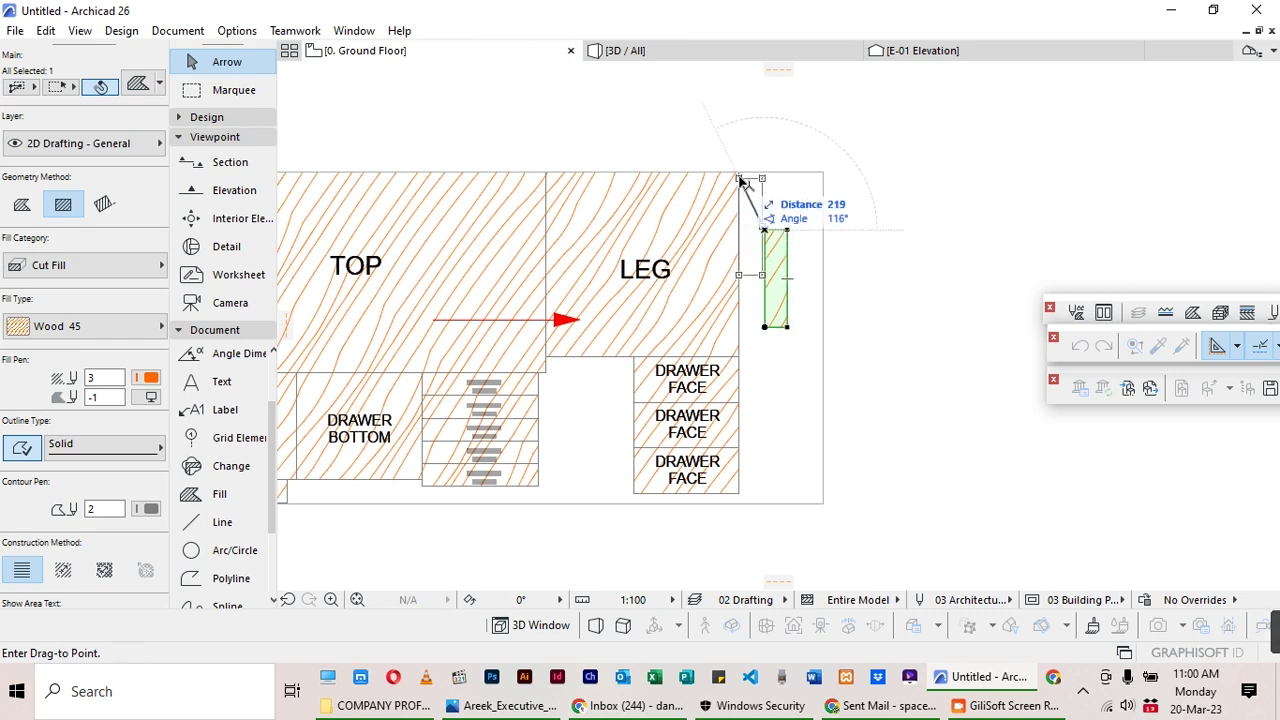
{"action": "left_click", "coordinate": [739, 172]}
{"action": "scroll", "coordinate": [755, 197], "scroll_direction": "up", "scroll_amount": 2}
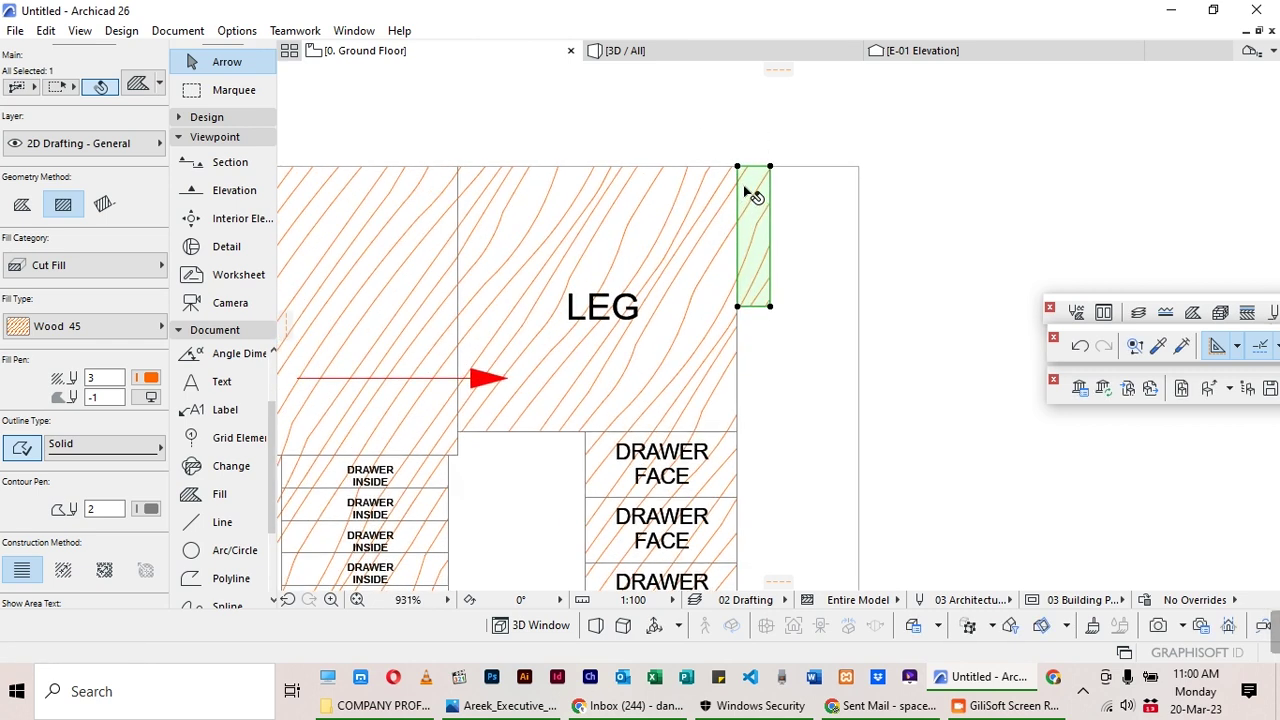
{"action": "key", "text": "ctrl+d"}
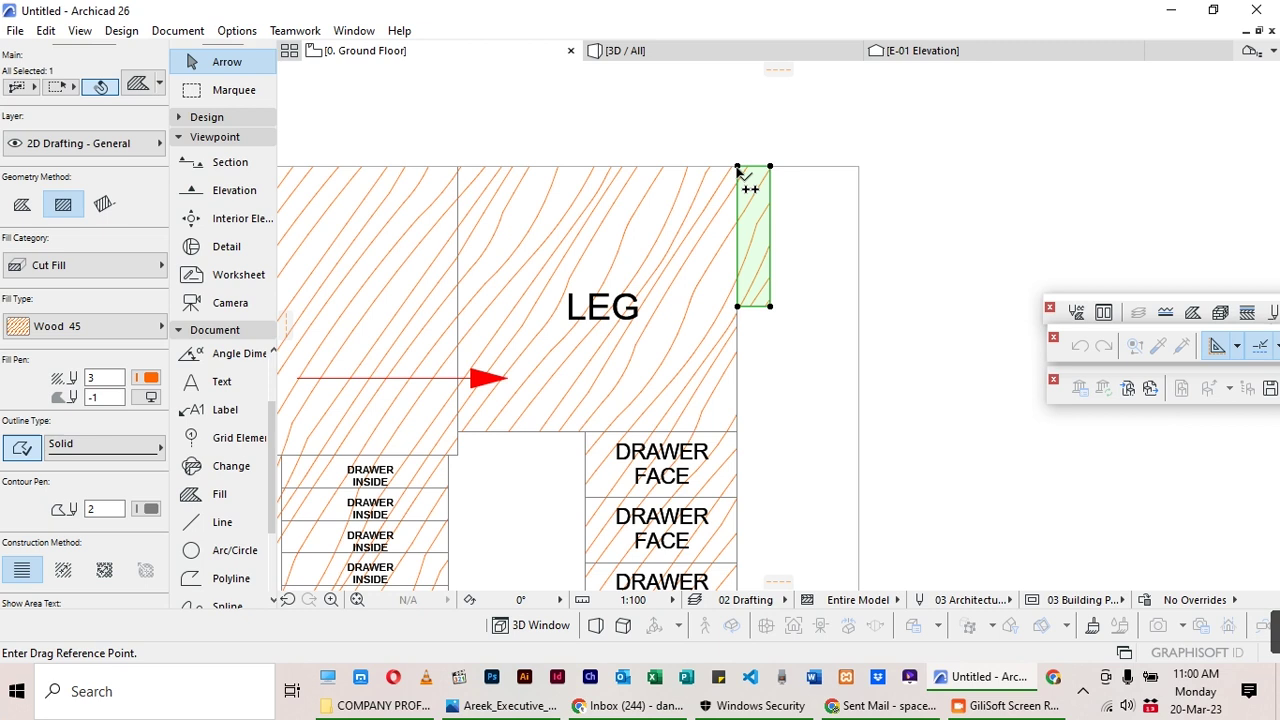
{"action": "left_click", "coordinate": [737, 167]}
{"action": "left_click", "coordinate": [769, 167]}
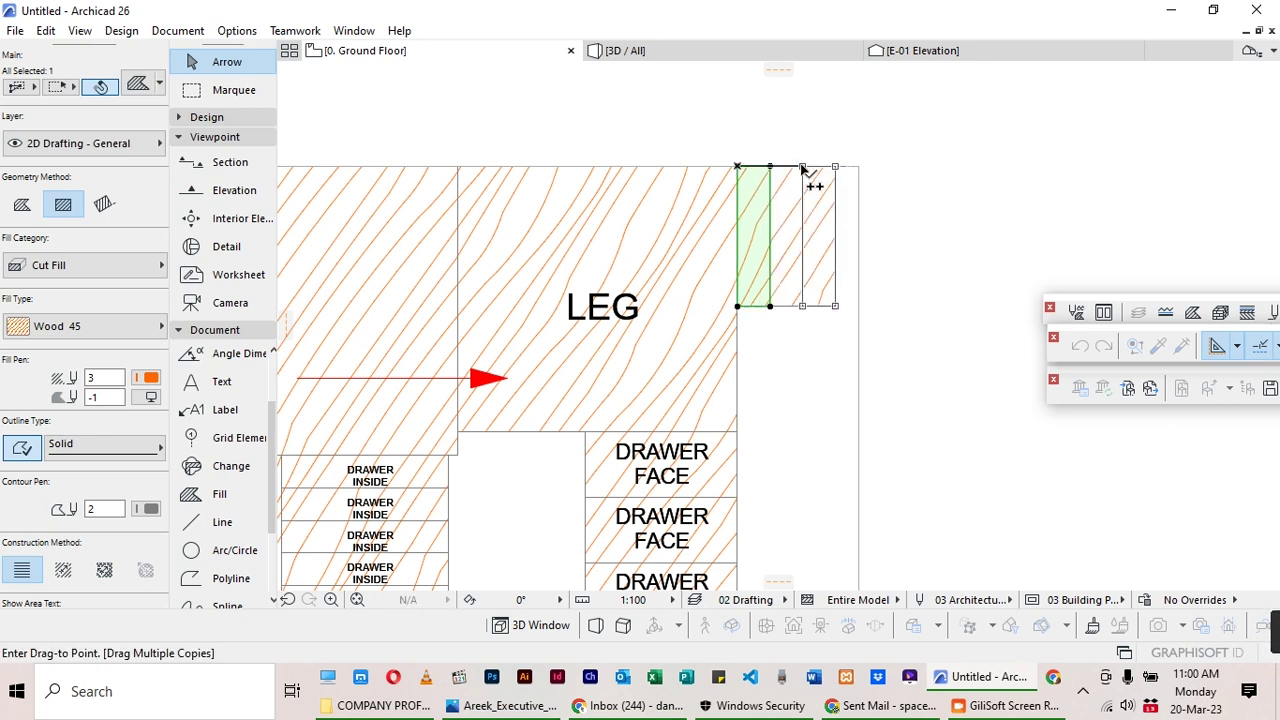
{"action": "left_click", "coordinate": [802, 167]}
{"action": "key", "text": "Escape"}
{"action": "scroll", "coordinate": [880, 165], "scroll_direction": "down", "scroll_amount": 9}
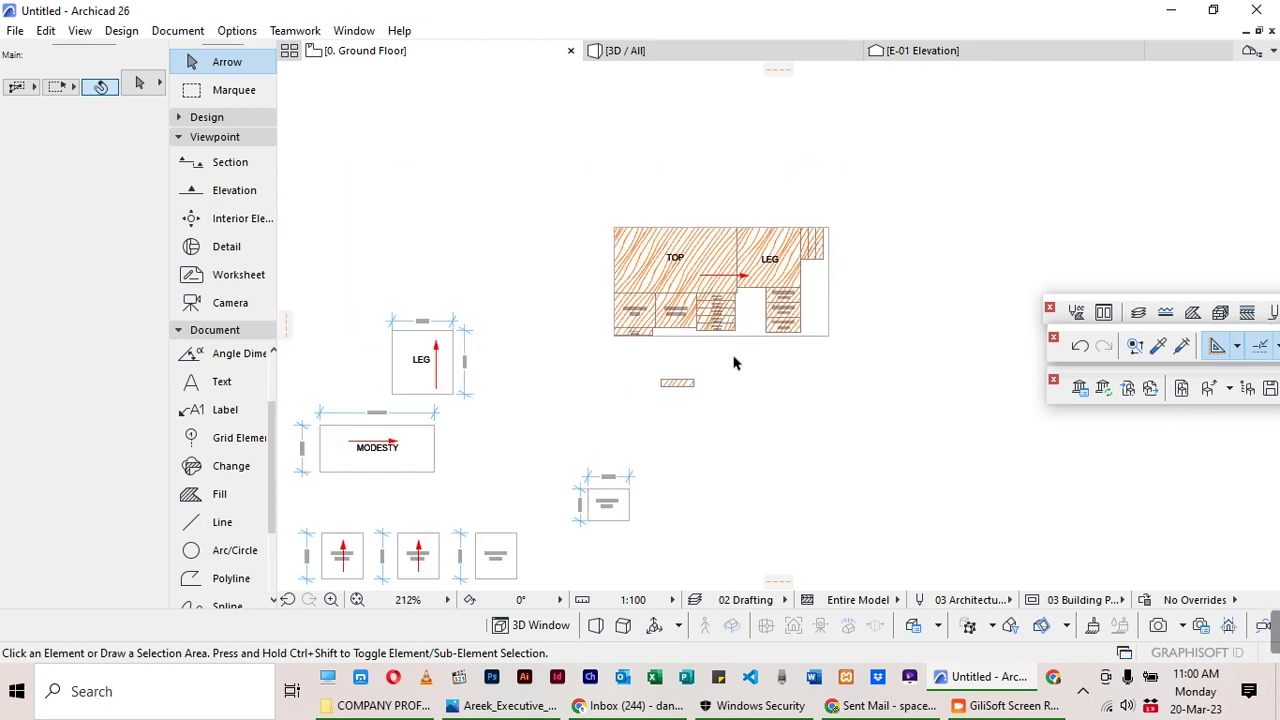
Delete the small stray wood piece.
{"action": "left_click", "coordinate": [724, 383]}
{"action": "left_click", "coordinate": [655, 402]}
{"action": "key", "text": "Delete"}
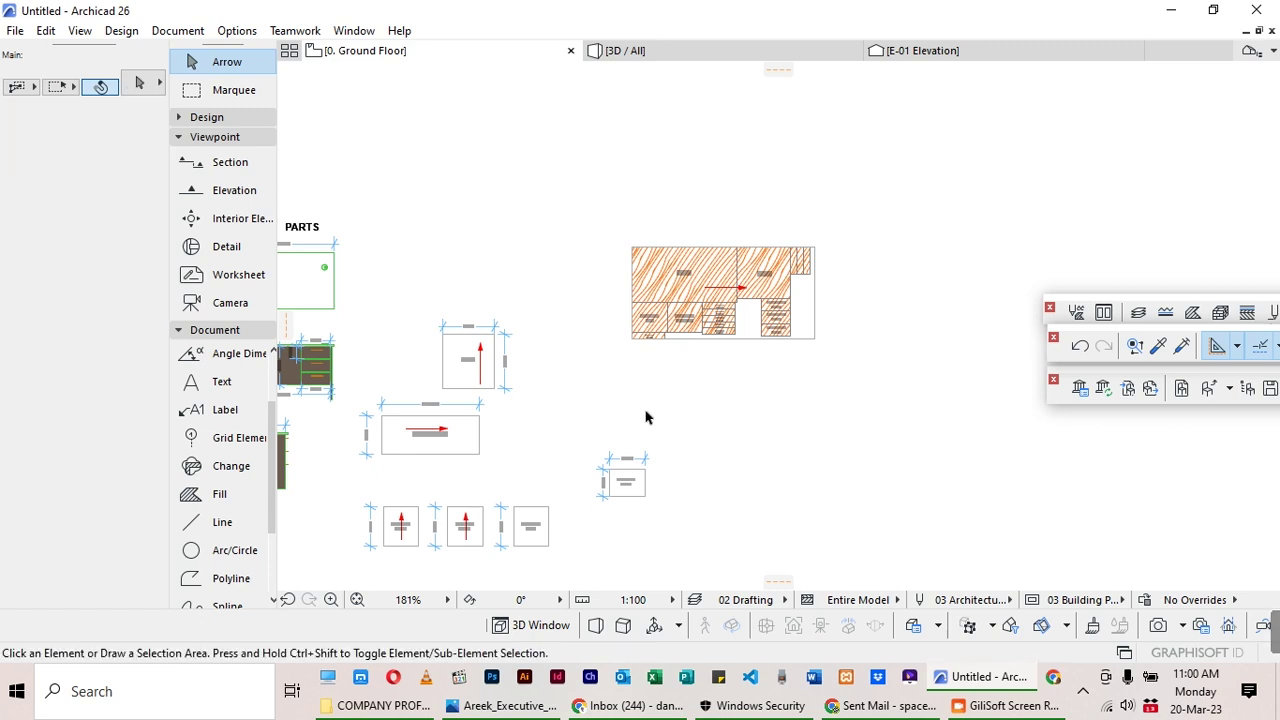
{"action": "scroll", "coordinate": [600, 495], "scroll_direction": "up", "scroll_amount": 3}
{"action": "scroll", "coordinate": [674, 371], "scroll_direction": "down", "scroll_amount": 4}
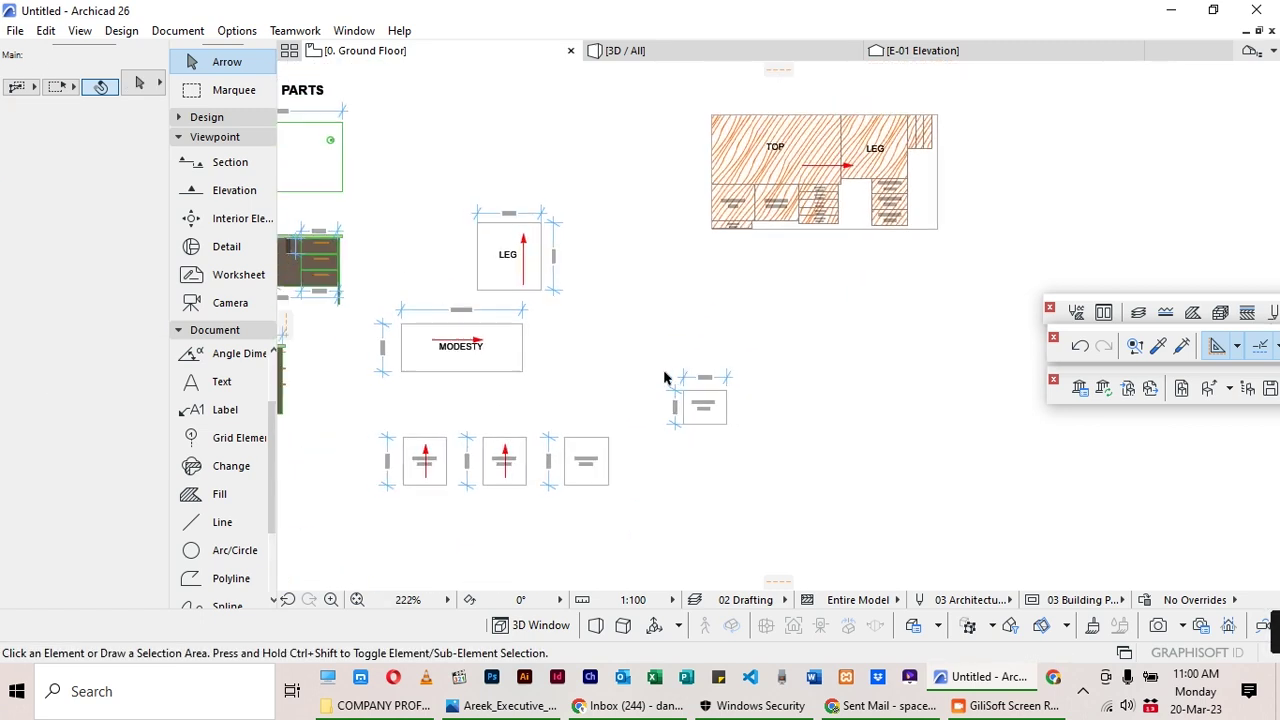
{"action": "scroll", "coordinate": [729, 294], "scroll_direction": "up", "scroll_amount": 3}
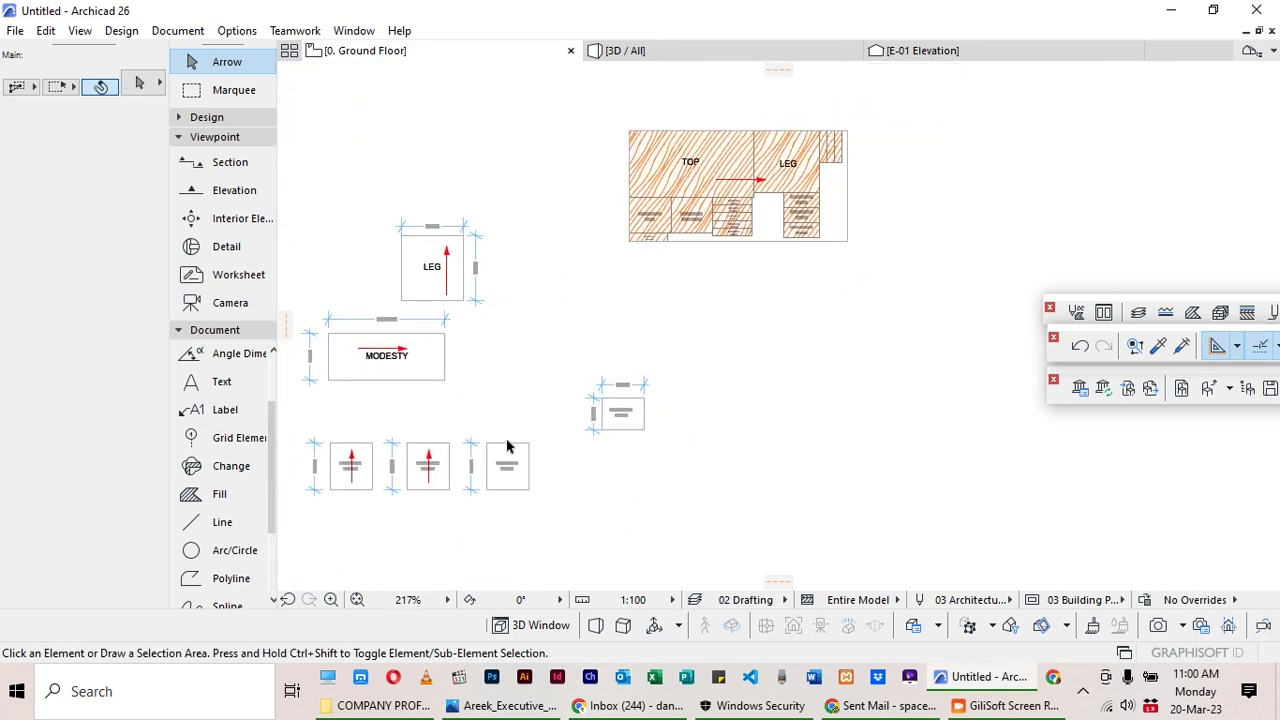
Draw a second 2440 × 1240 board rectangle below and right of the first board.
{"action": "left_click", "coordinate": [222, 522]}
{"action": "scroll", "coordinate": [566, 212], "scroll_direction": "down", "scroll_amount": 3}
{"action": "left_click", "coordinate": [717, 255]}
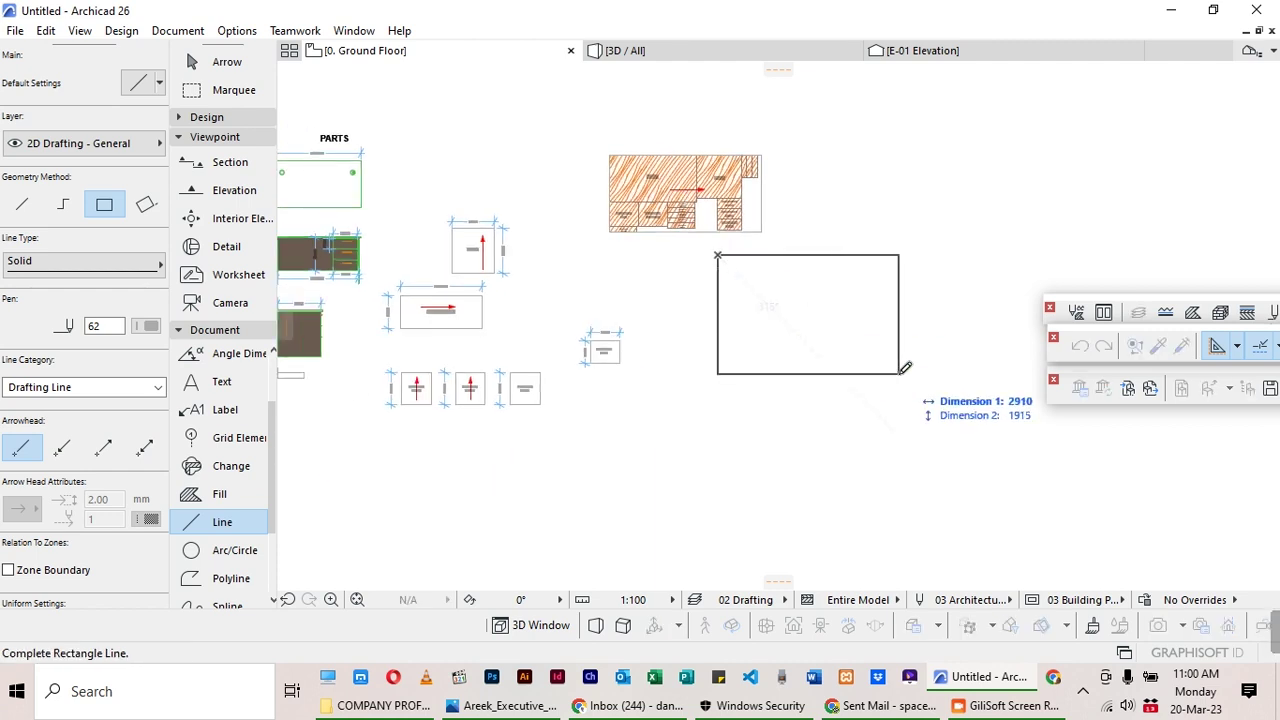
{"action": "type", "text": "2"}
{"action": "key", "text": "Tab"}
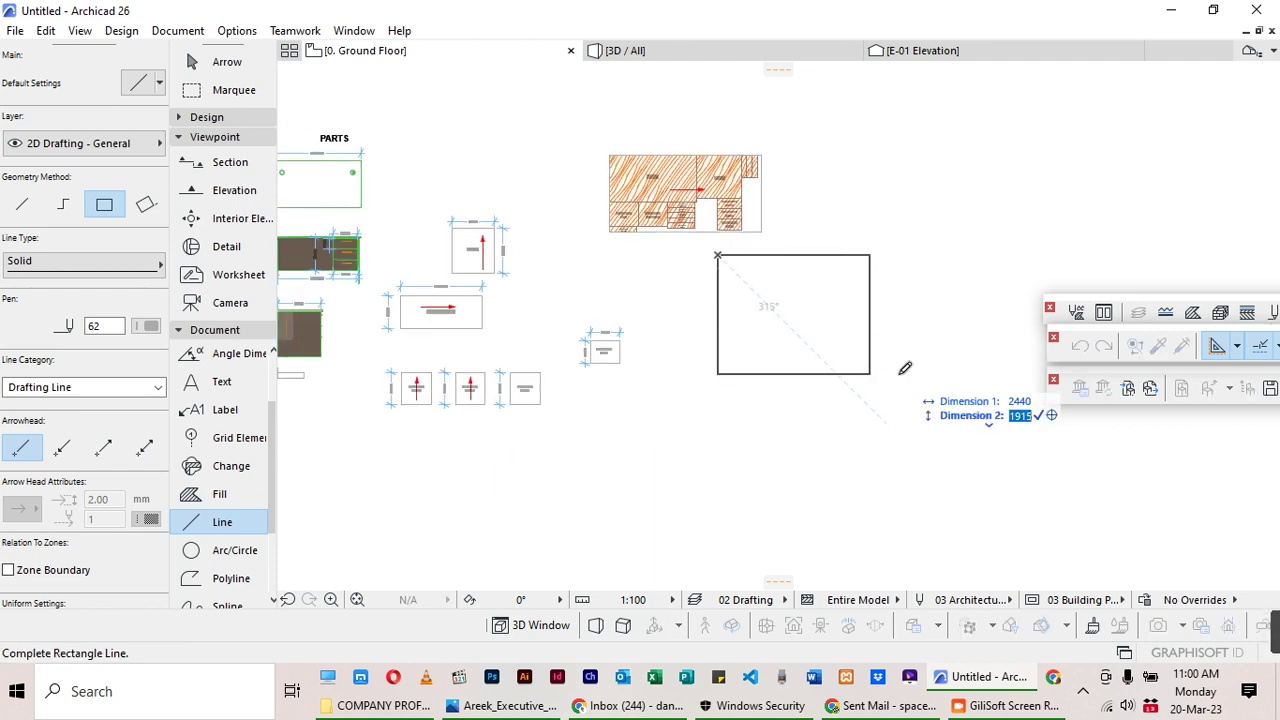
{"action": "type", "text": "1240"}
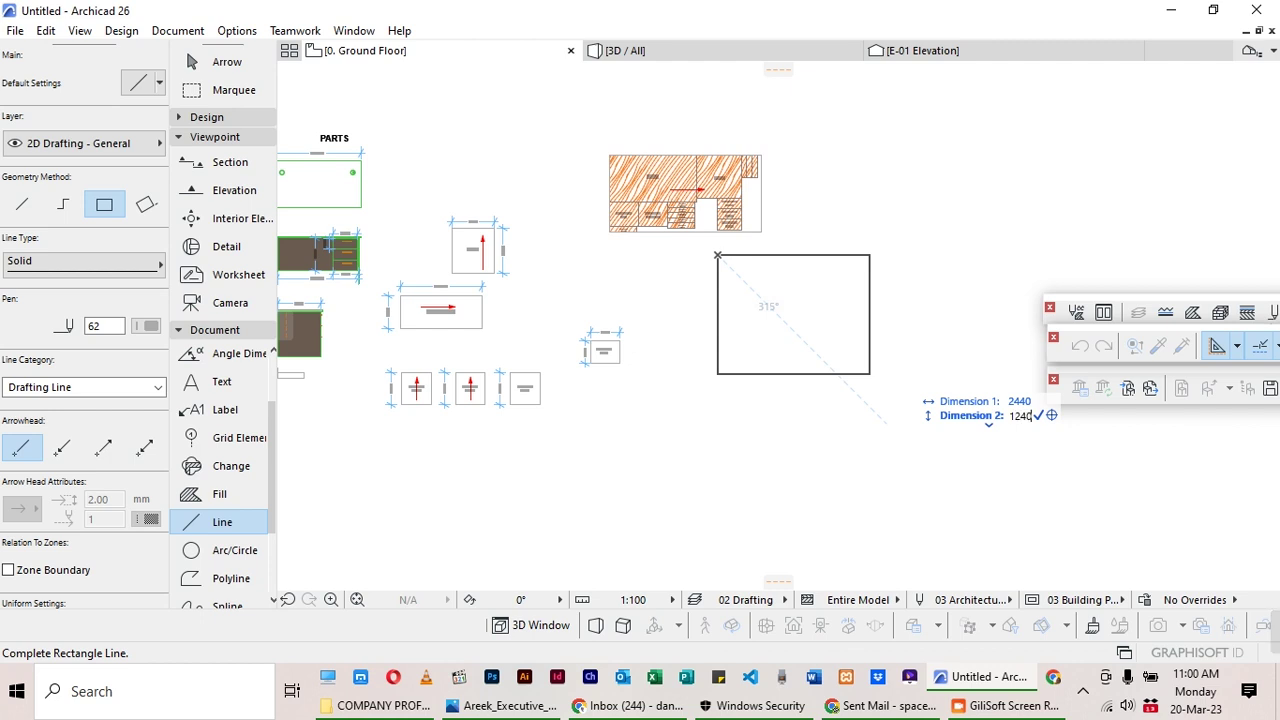
{"action": "key", "text": "Return"}
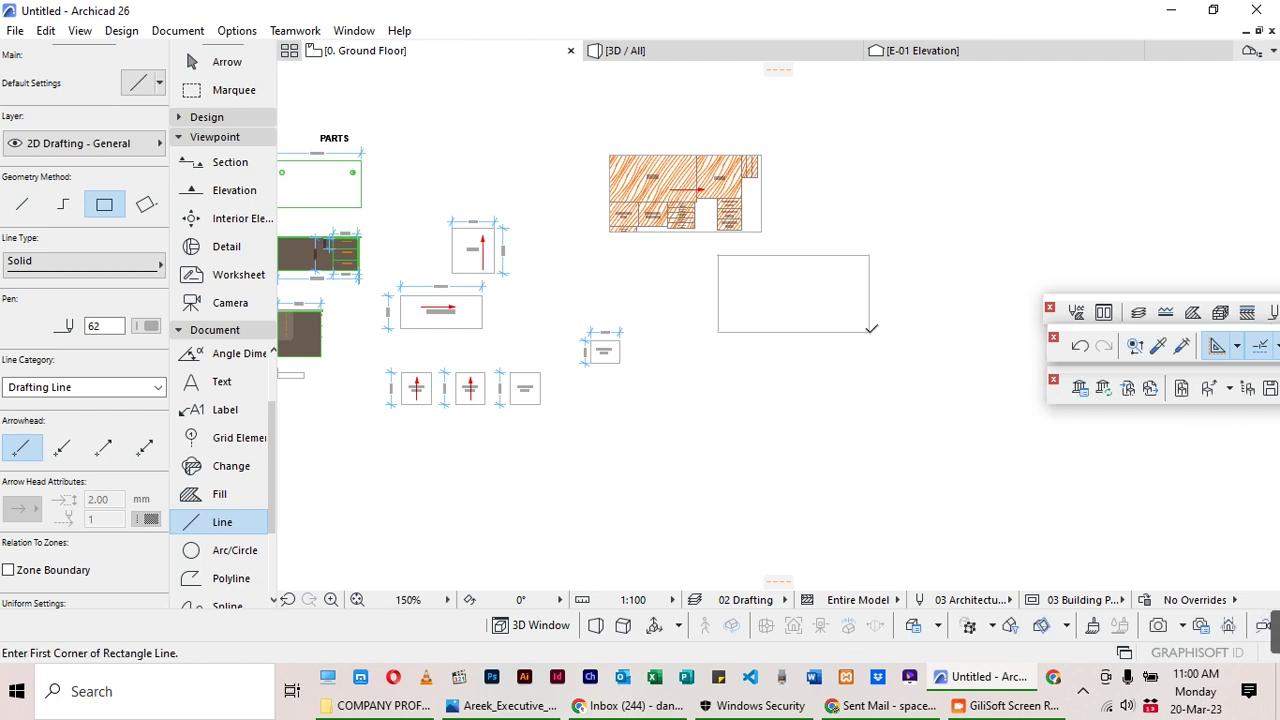
{"action": "key", "text": "Escape"}
{"action": "scroll", "coordinate": [407, 277], "scroll_direction": "up", "scroll_amount": 4}
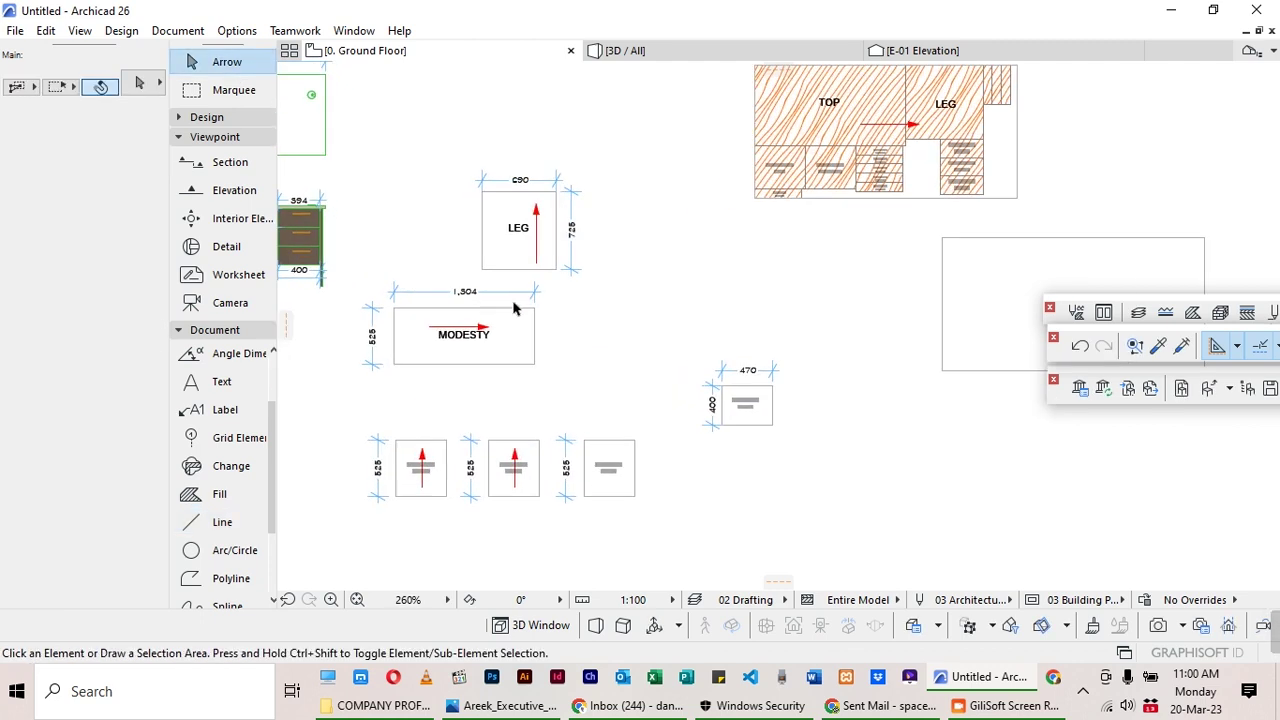
{"action": "scroll", "coordinate": [376, 335], "scroll_direction": "up", "scroll_amount": 1}
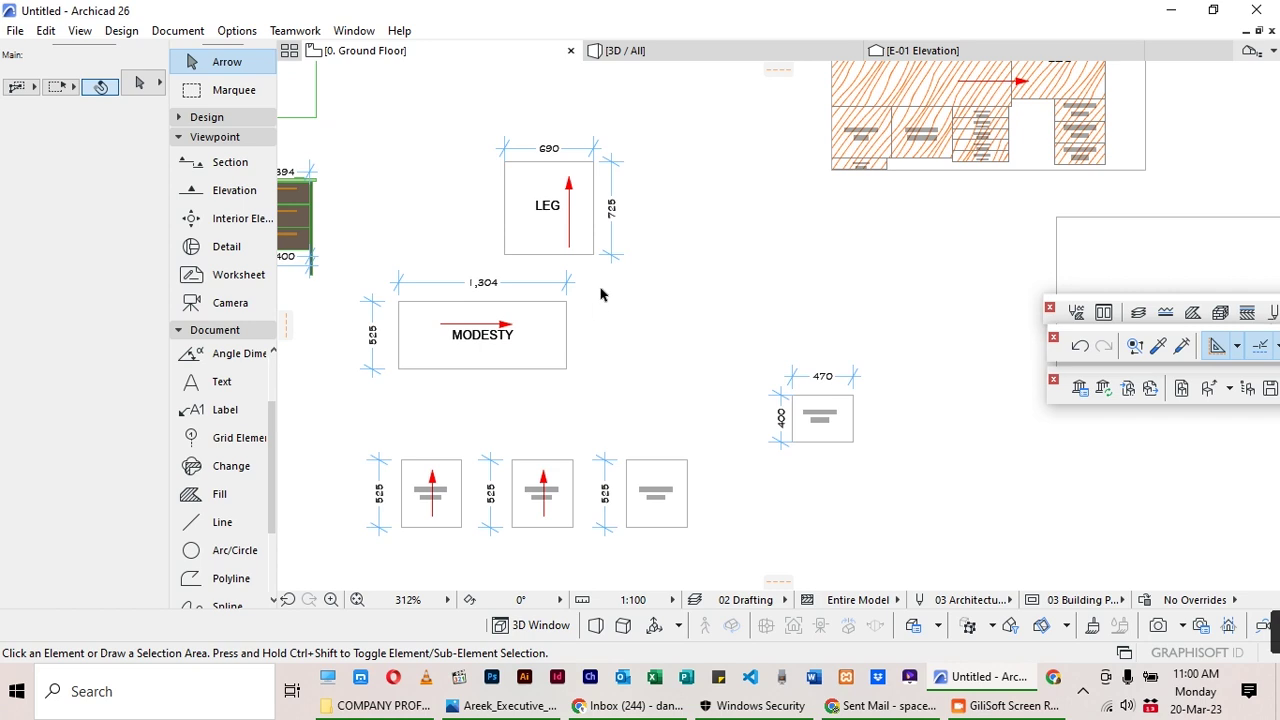
Draw a 1304 × 525 wood fill.
{"action": "left_click", "coordinate": [219, 494]}
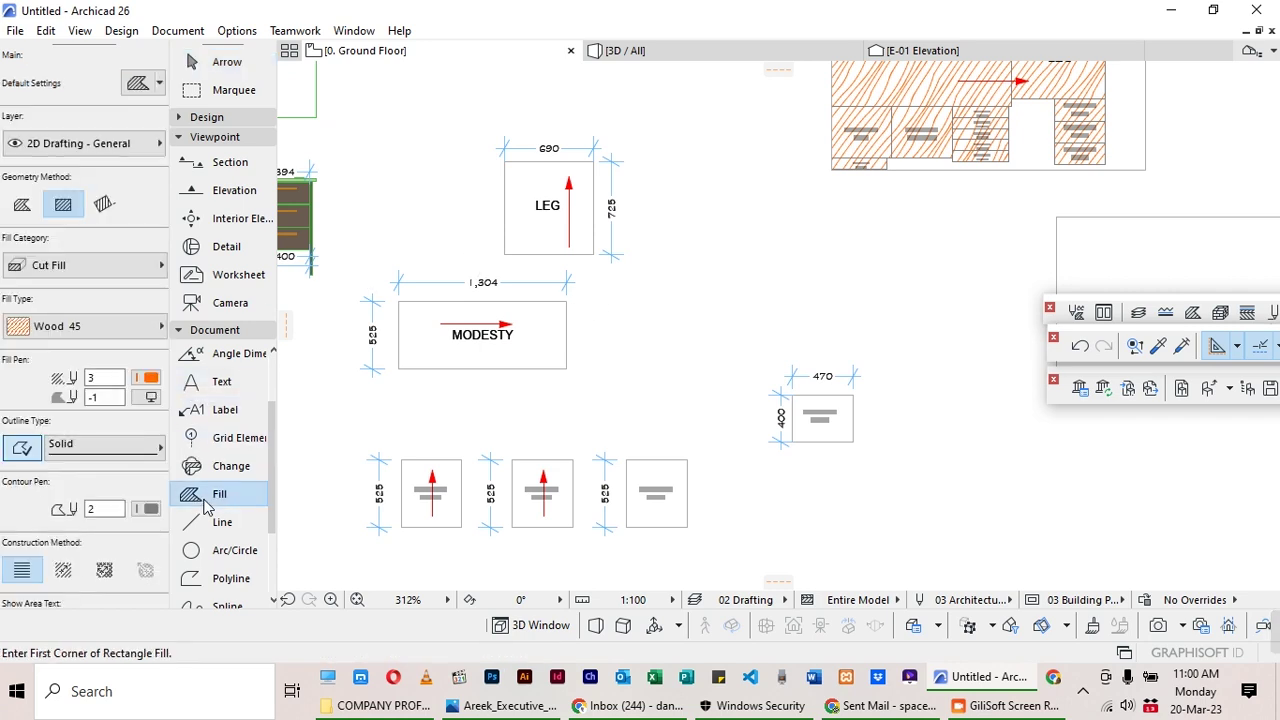
{"action": "scroll", "coordinate": [512, 332], "scroll_direction": "up", "scroll_amount": 2}
{"action": "left_click", "coordinate": [655, 258]}
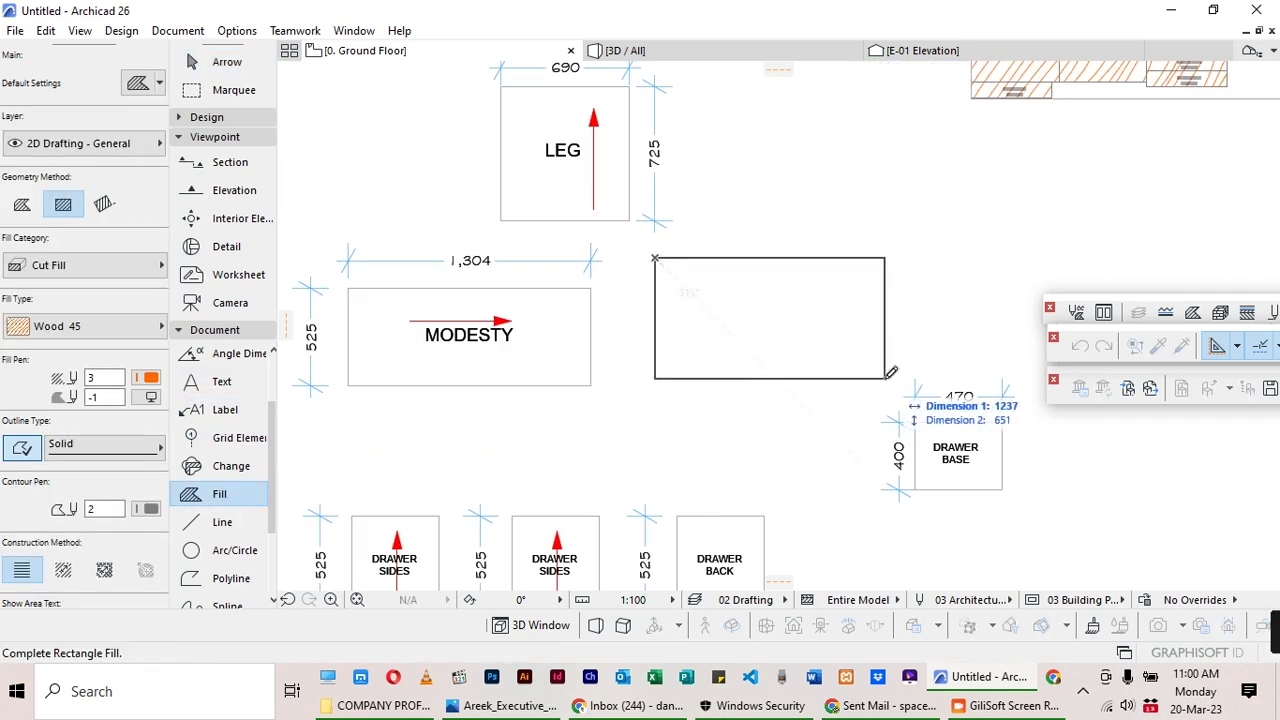
{"action": "type", "text": "1"}
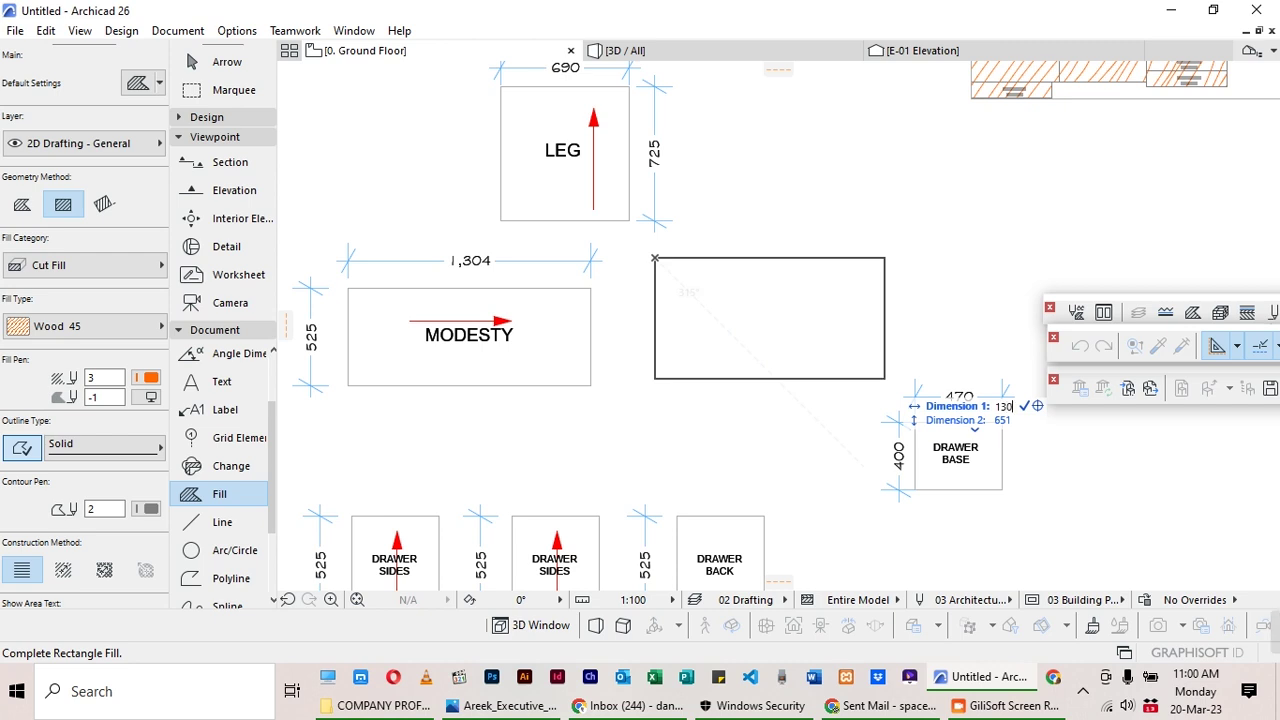
{"action": "key", "text": "Tab"}
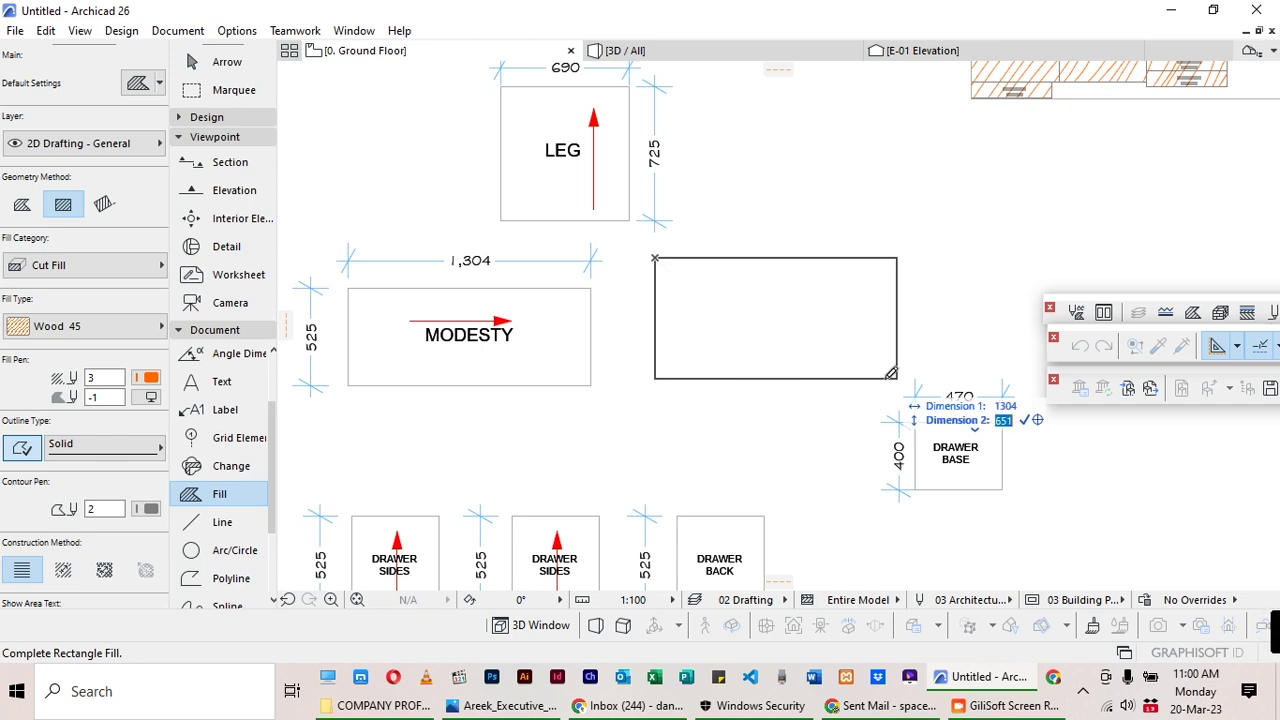
{"action": "type", "text": "5"}
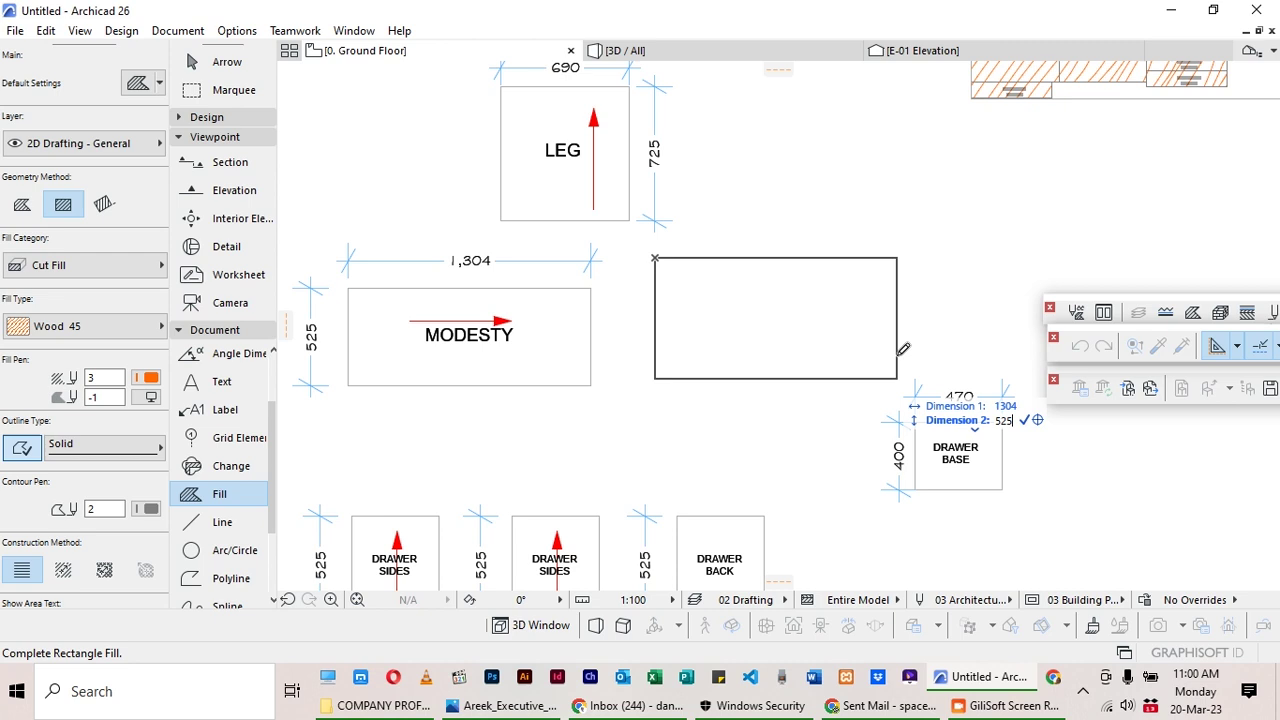
{"action": "type", "text": "25"}
{"action": "key", "text": "Return"}
{"action": "scroll", "coordinate": [770, 363], "scroll_direction": "down", "scroll_amount": 1}
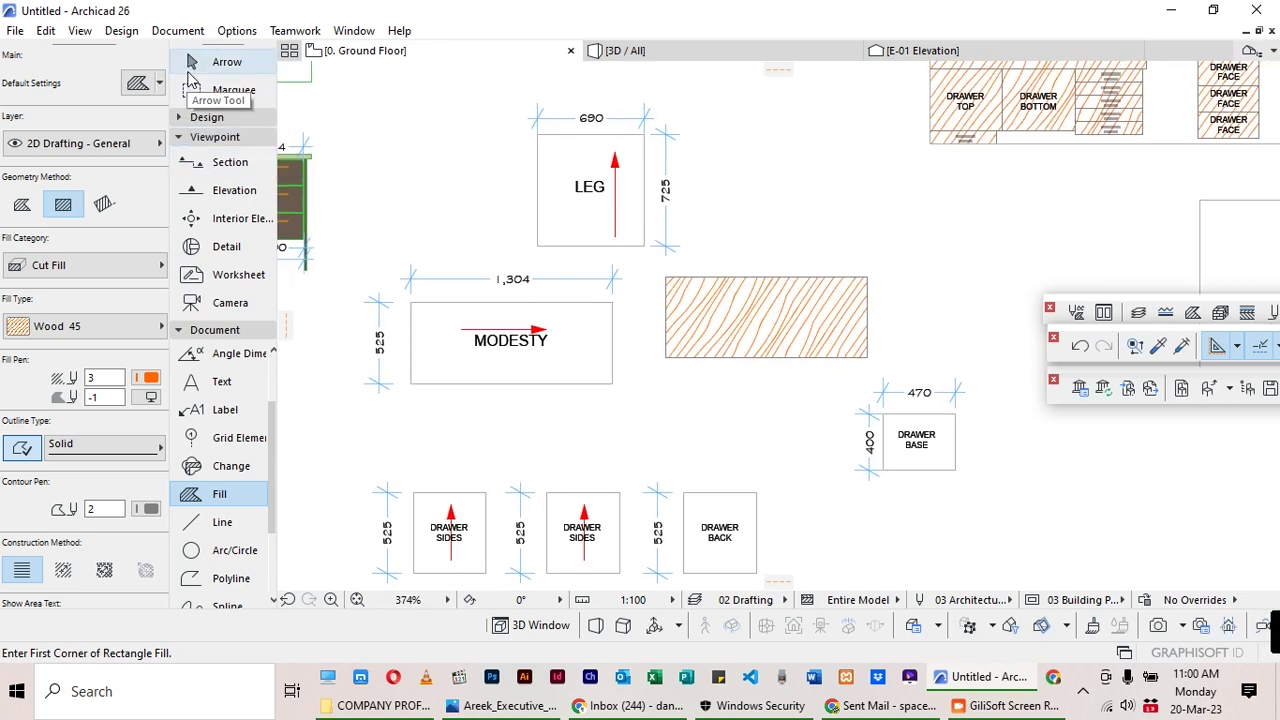
Copy the MODESTY label text into the new fill.
{"action": "left_click", "coordinate": [205, 62]}
{"action": "left_click", "coordinate": [505, 345]}
{"action": "mouse_move", "coordinate": [505, 345]}
{"action": "left_mouse_down"}
{"action": "mouse_move", "coordinate": [688, 349]}
{"action": "mouse_move", "coordinate": [757, 322]}
{"action": "left_mouse_up"}
{"action": "mouse_move", "coordinate": [766, 251]}
{"action": "left_mouse_down"}
{"action": "mouse_move", "coordinate": [737, 346]}
{"action": "mouse_move", "coordinate": [749, 354]}
{"action": "left_mouse_up"}
Move the labelled MODESTY fill into the second board's top-left corner.
{"action": "left_click", "coordinate": [666, 277]}
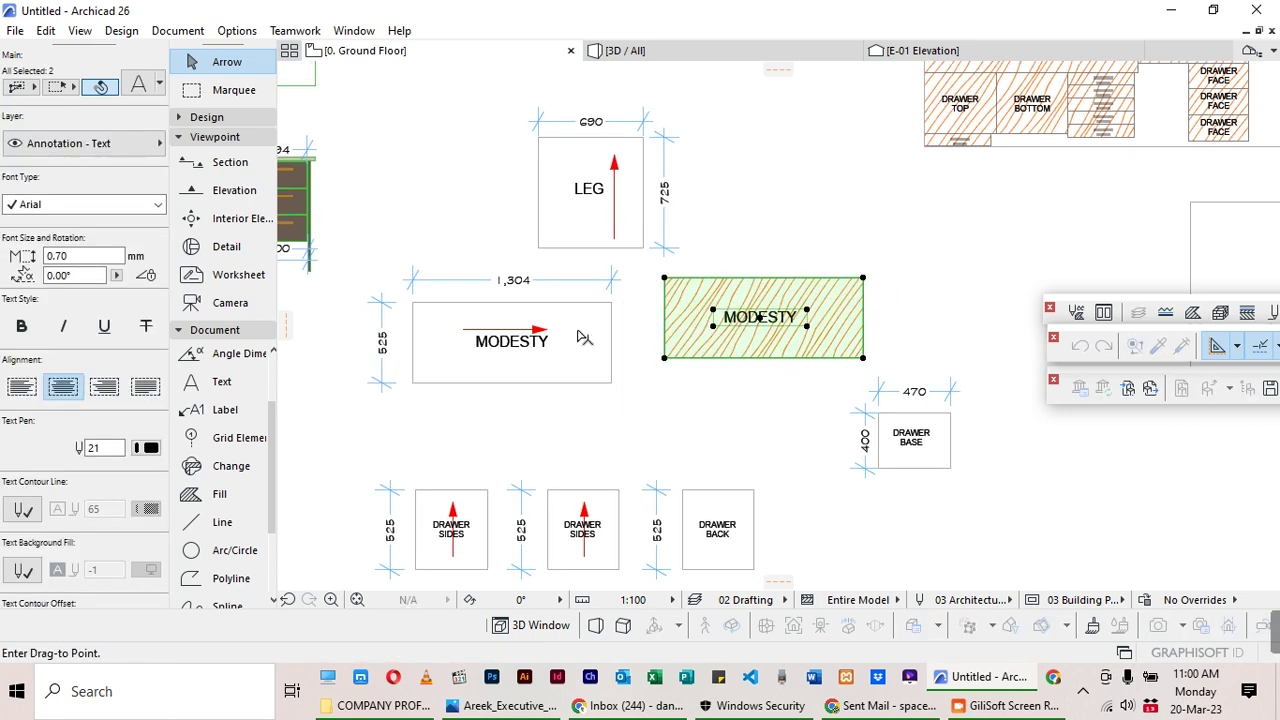
{"action": "scroll", "coordinate": [910, 260], "scroll_direction": "down", "scroll_amount": 4}
{"action": "scroll", "coordinate": [870, 285], "scroll_direction": "up", "scroll_amount": 3}
{"action": "left_click", "coordinate": [862, 287]}
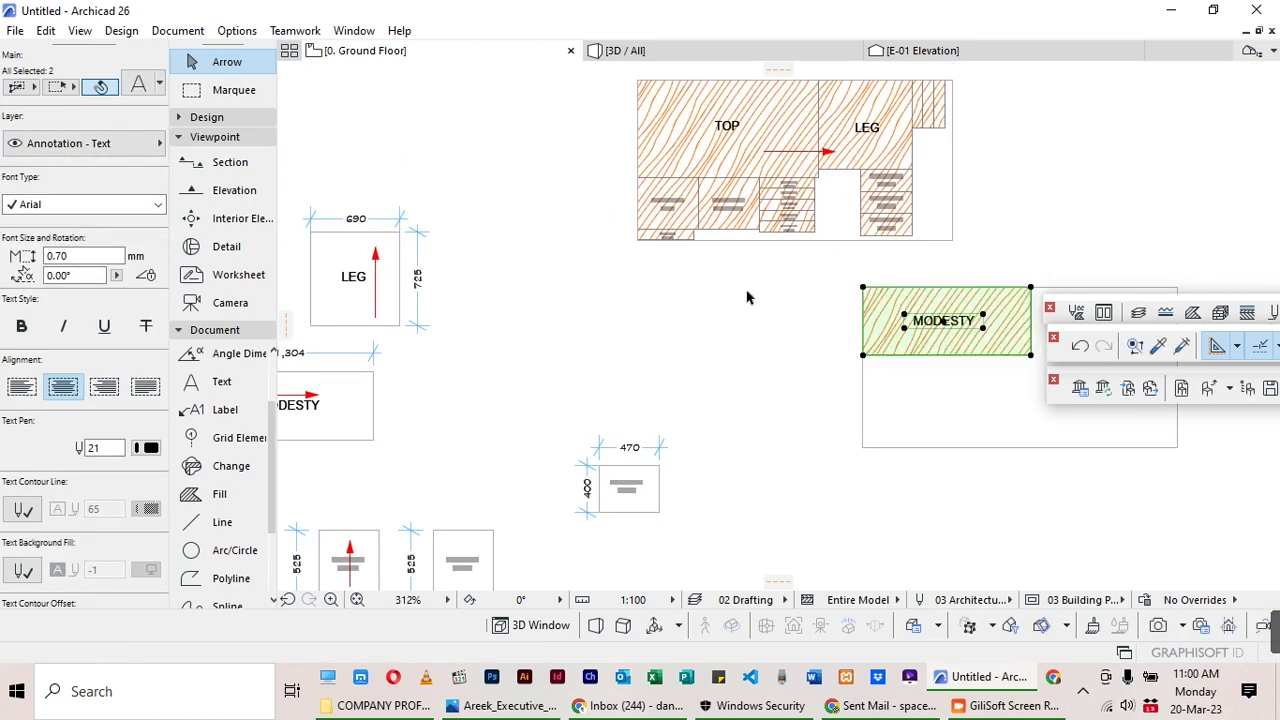
{"action": "left_click", "coordinate": [748, 294]}
{"action": "scroll", "coordinate": [748, 294], "scroll_direction": "down", "scroll_amount": 3}
{"action": "scroll", "coordinate": [522, 303], "scroll_direction": "up", "scroll_amount": 3}
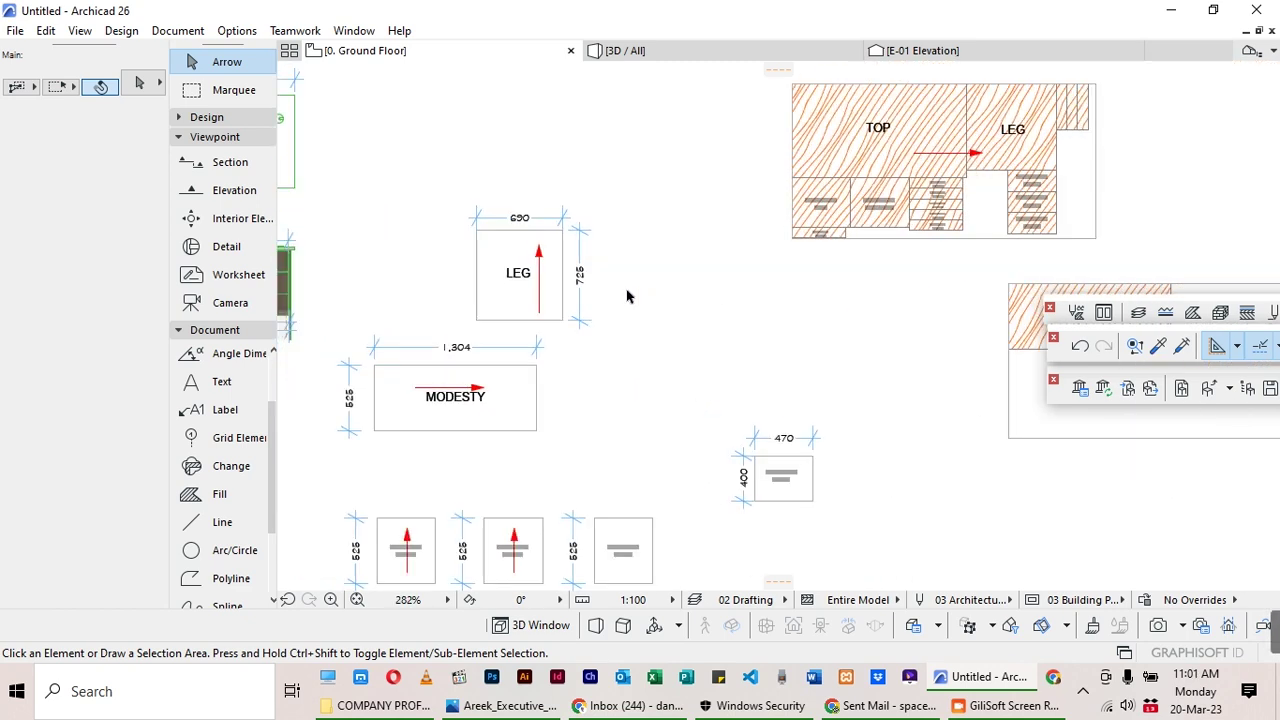
{"action": "scroll", "coordinate": [785, 210], "scroll_direction": "up", "scroll_amount": 5}
{"action": "scroll", "coordinate": [783, 342], "scroll_direction": "down", "scroll_amount": 6}
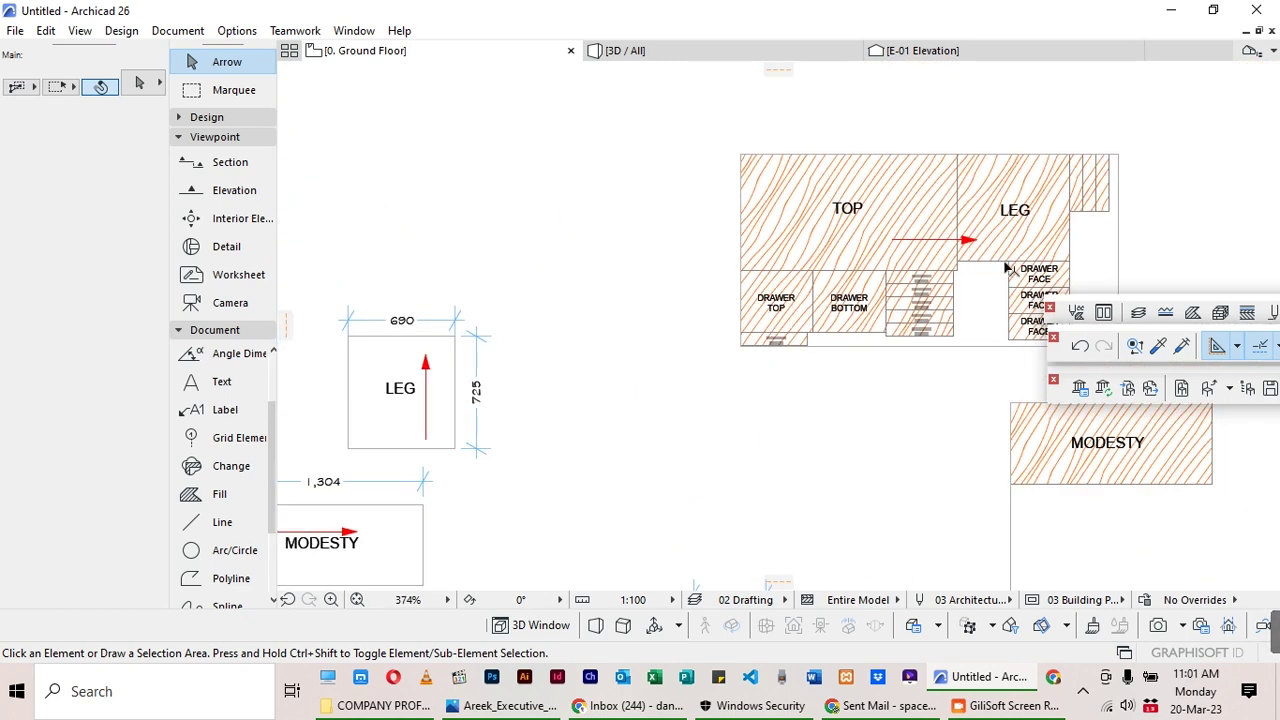
{"action": "left_click", "coordinate": [1018, 228]}
{"action": "scroll", "coordinate": [1020, 222], "scroll_direction": "up", "scroll_amount": 4}
Move the LEG fill and label beneath MODESTY on the second board.
{"action": "left_click", "coordinate": [1020, 222]}
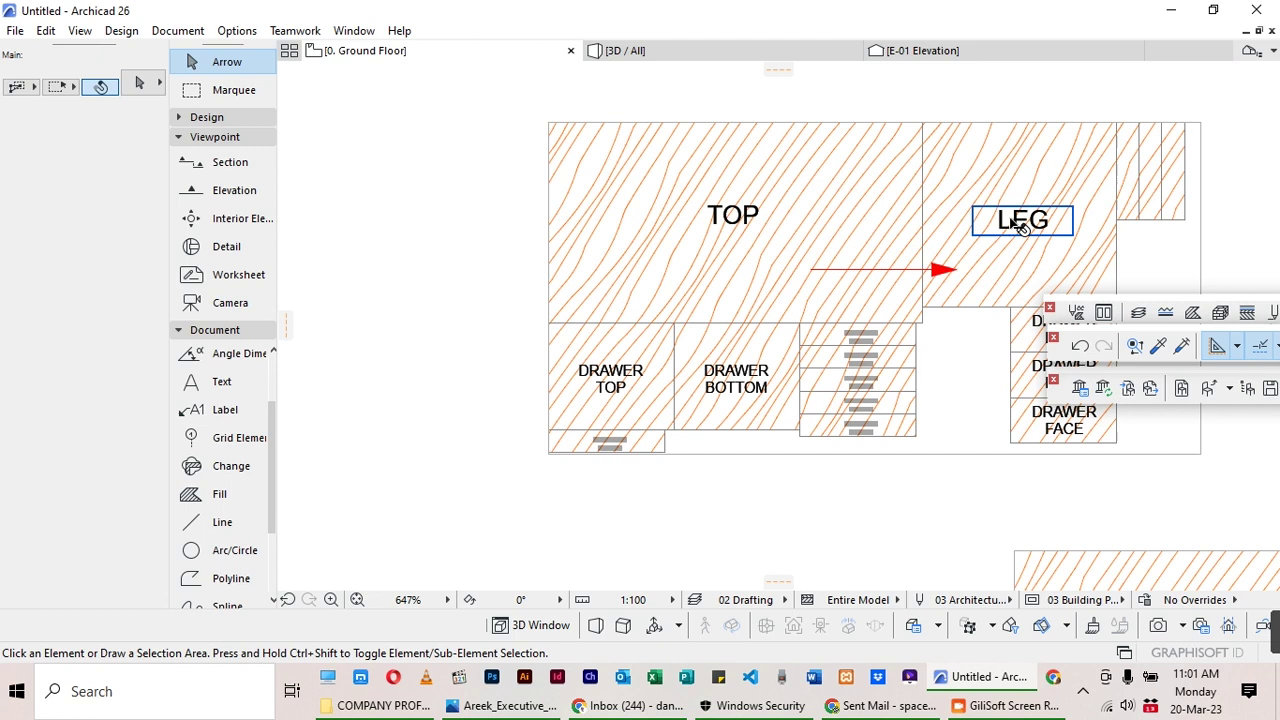
{"action": "left_click", "coordinate": [1008, 192], "text": "shift"}
{"action": "key", "text": "ctrl+d"}
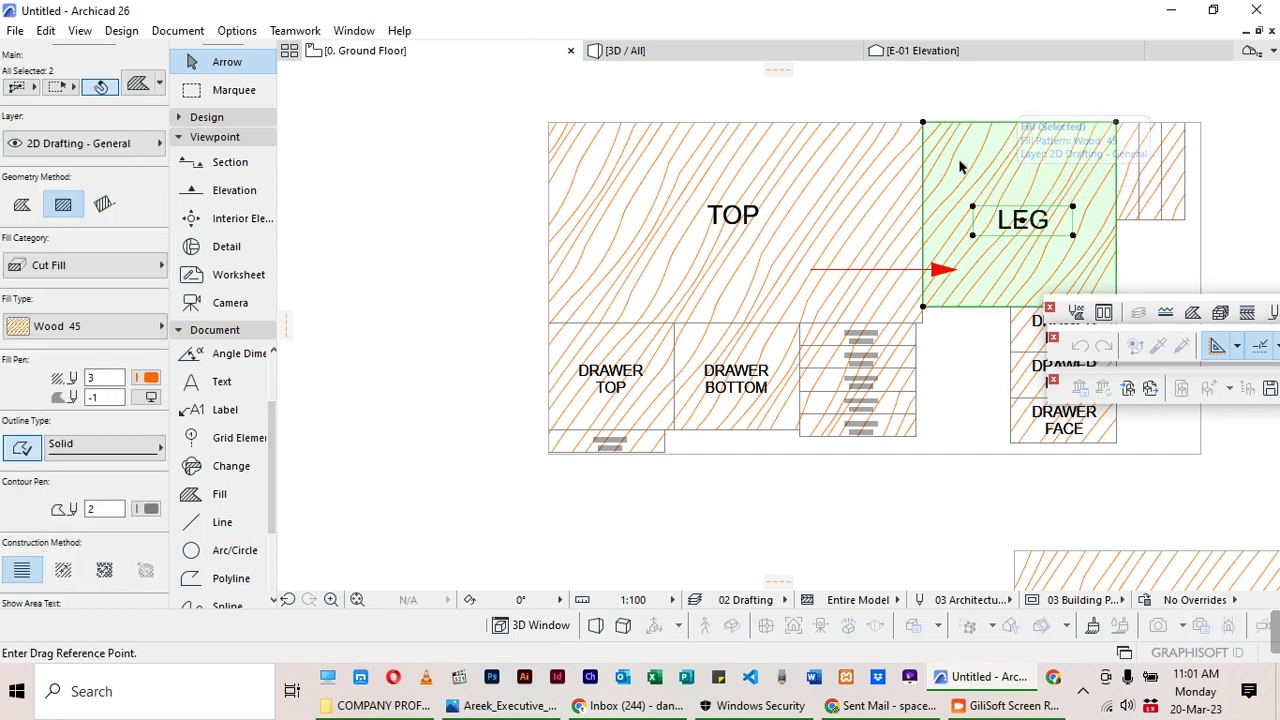
{"action": "left_click", "coordinate": [922, 122]}
{"action": "scroll", "coordinate": [648, 175], "scroll_direction": "down", "scroll_amount": 5}
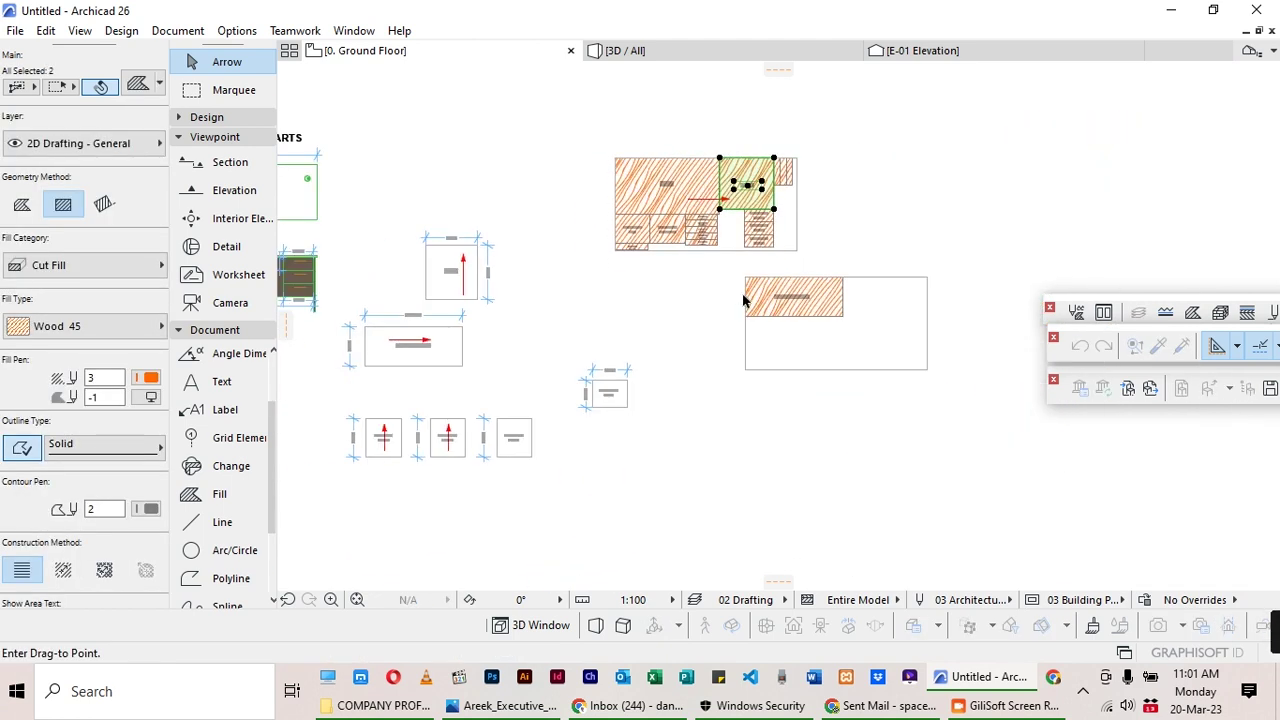
{"action": "scroll", "coordinate": [757, 349], "scroll_direction": "up", "scroll_amount": 3}
{"action": "left_click", "coordinate": [744, 337]}
{"action": "key", "text": "Escape"}
Remove the LEG and MODESTY part sketches from the parts sheet.
{"action": "scroll", "coordinate": [846, 366], "scroll_direction": "down", "scroll_amount": 4}
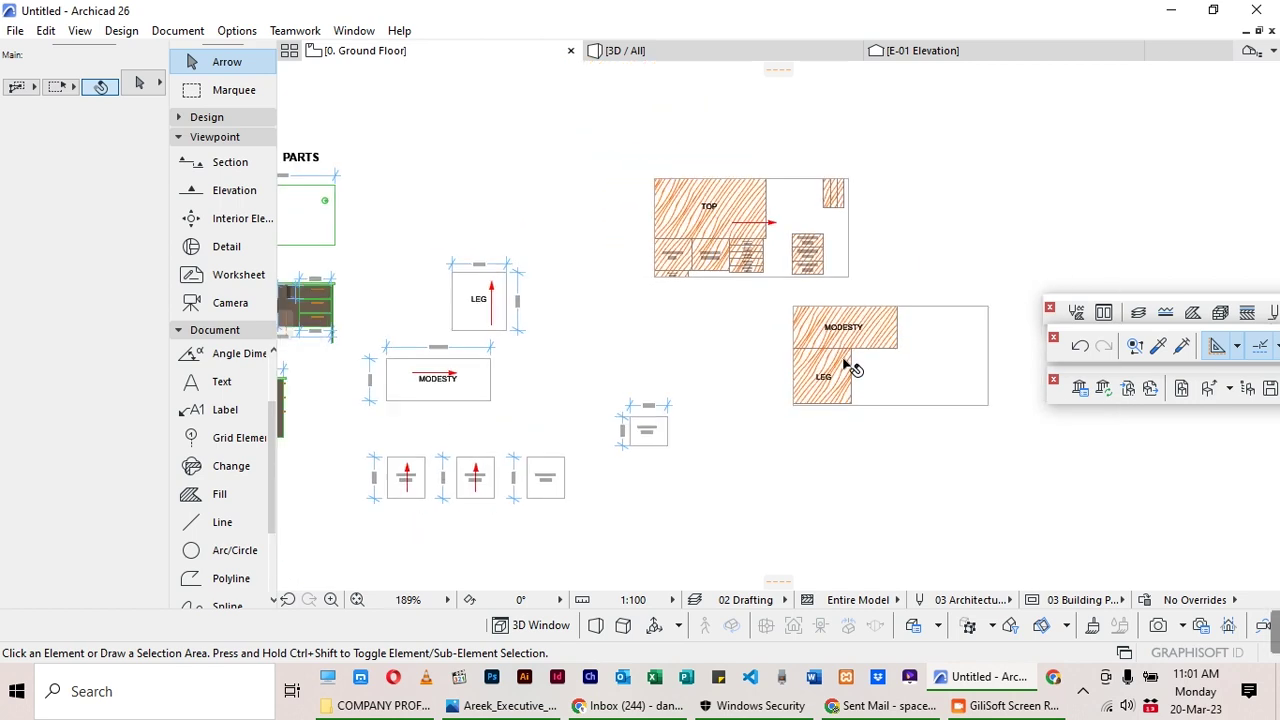
{"action": "left_click", "coordinate": [572, 235]}
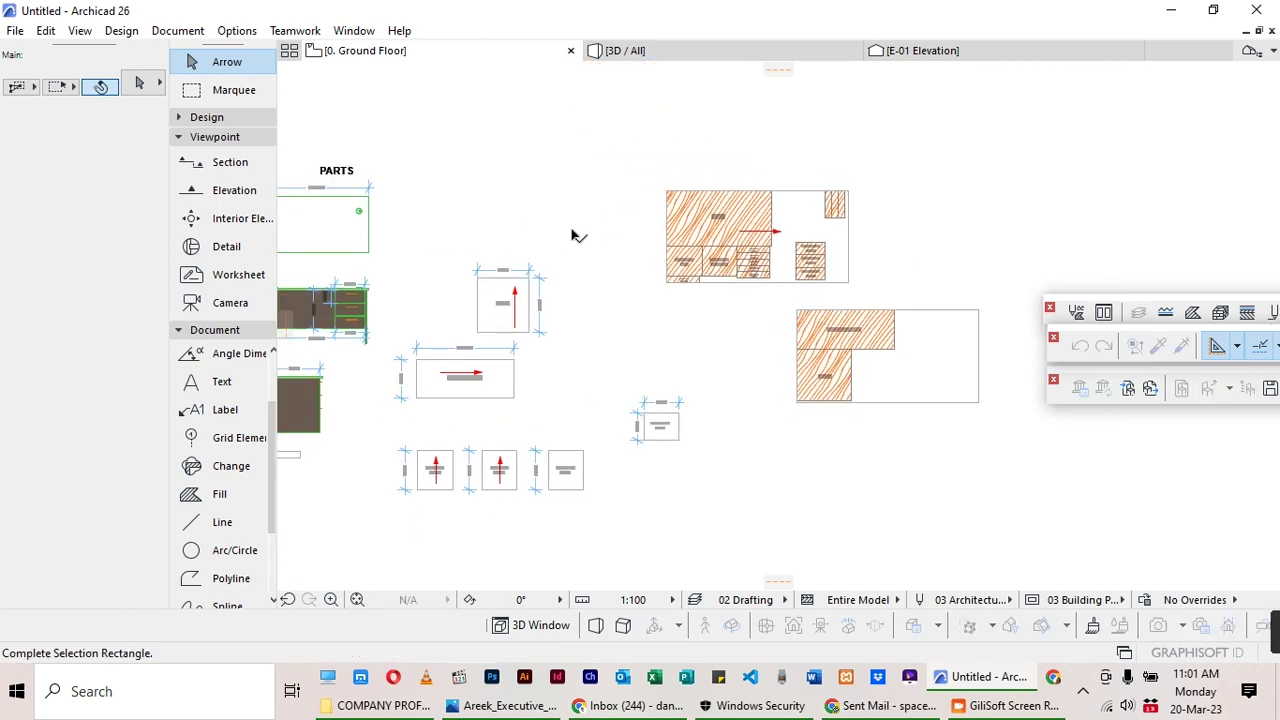
{"action": "left_click", "coordinate": [392, 425]}
{"action": "key", "text": "Escape"}
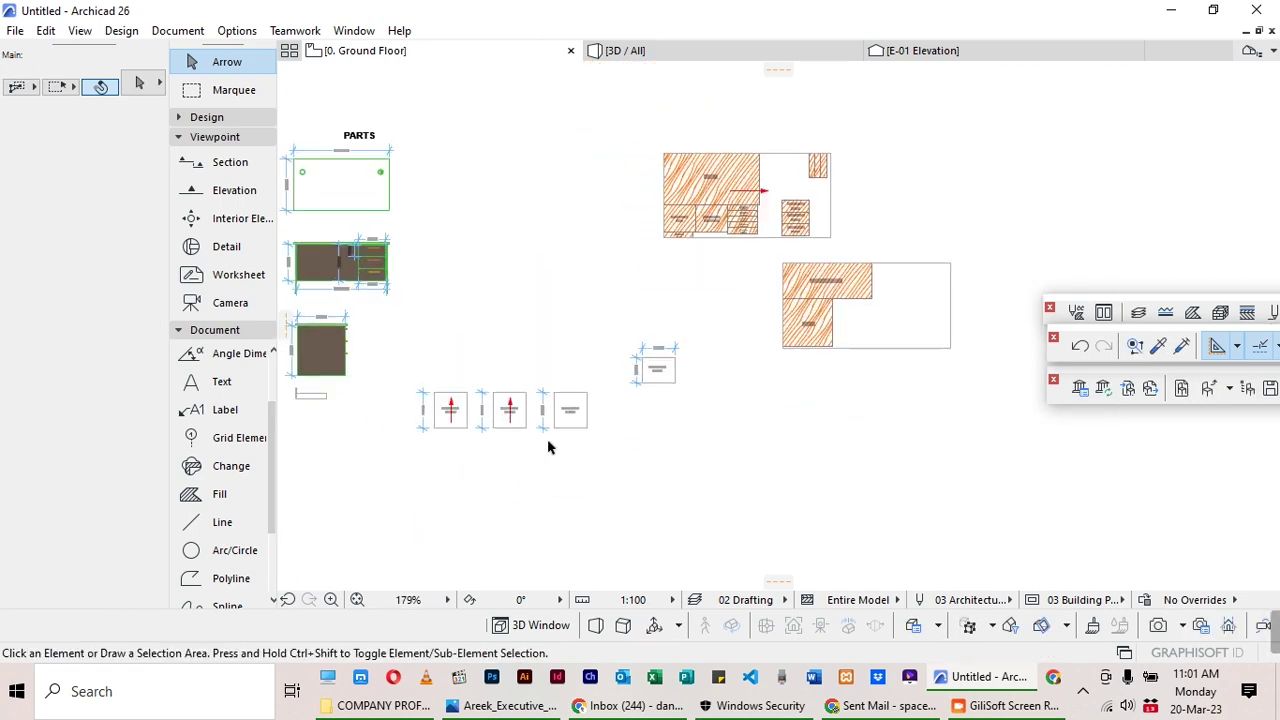
Dimension the top edge of the first DRAWER SIDES box with a 470 width.
{"action": "scroll", "coordinate": [394, 429], "scroll_direction": "up", "scroll_amount": 4}
{"action": "scroll", "coordinate": [654, 397], "scroll_direction": "down", "scroll_amount": 2}
{"action": "scroll", "coordinate": [654, 397], "scroll_direction": "up", "scroll_amount": 2}
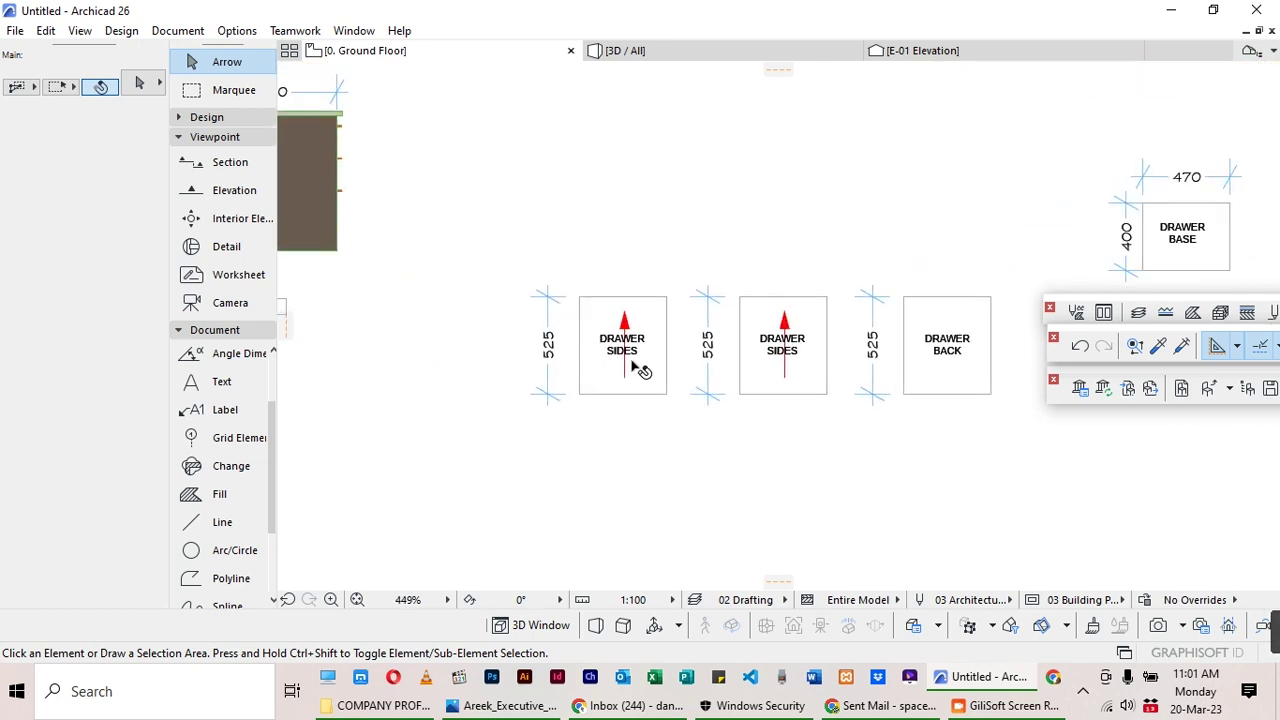
{"action": "scroll", "coordinate": [629, 257], "scroll_direction": "up", "scroll_amount": 3}
{"action": "scroll", "coordinate": [634, 294], "scroll_direction": "down", "scroll_amount": 3}
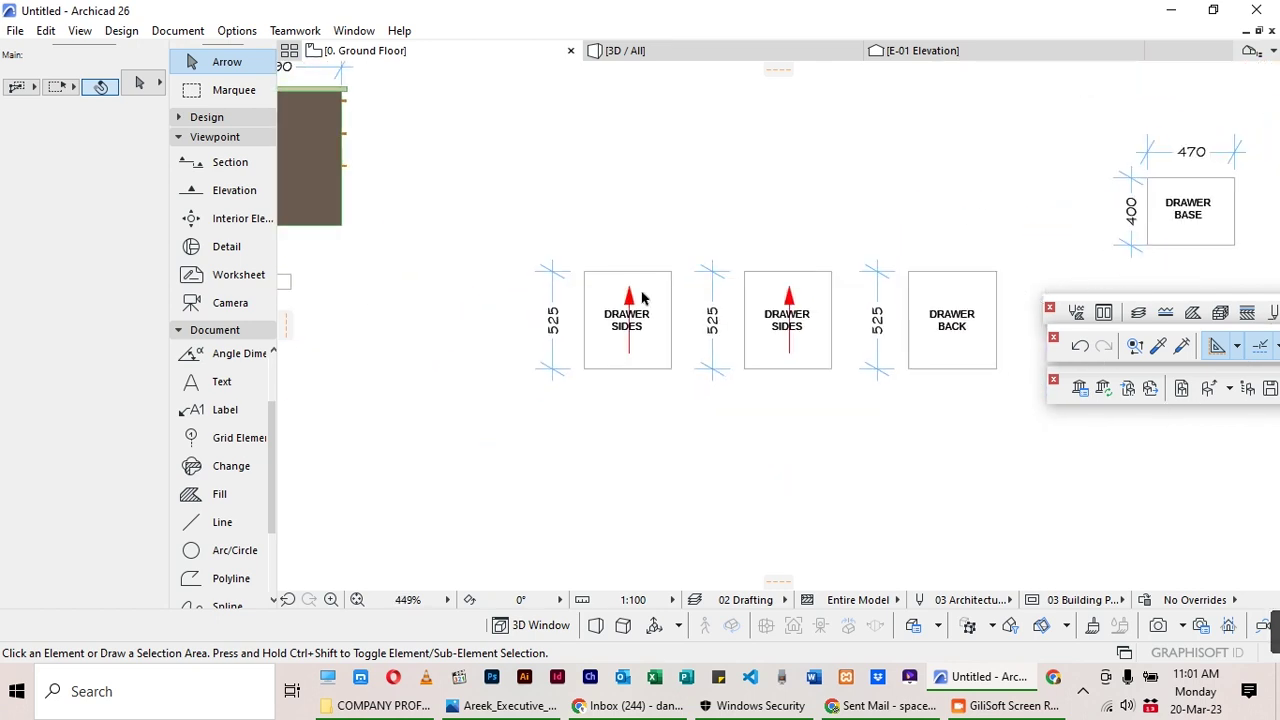
{"action": "scroll", "coordinate": [651, 331], "scroll_direction": "up", "scroll_amount": 3}
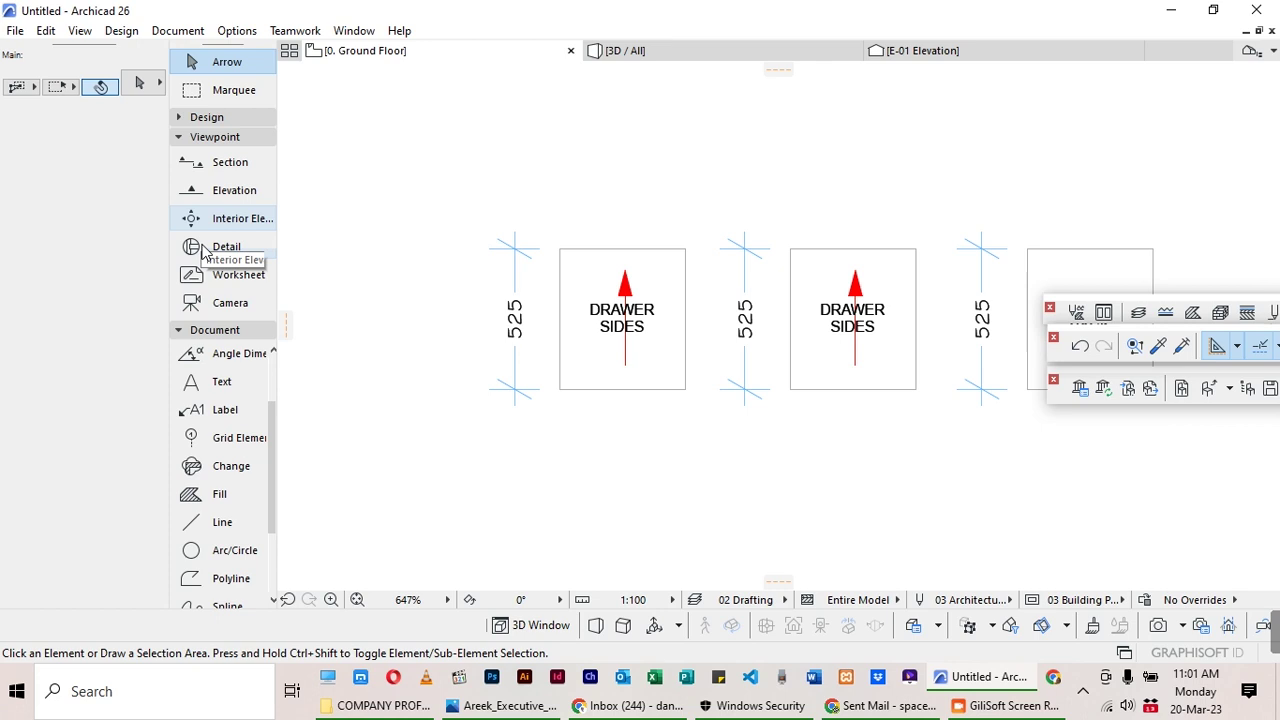
{"action": "scroll", "coordinate": [219, 355], "scroll_direction": "down", "scroll_amount": 3}
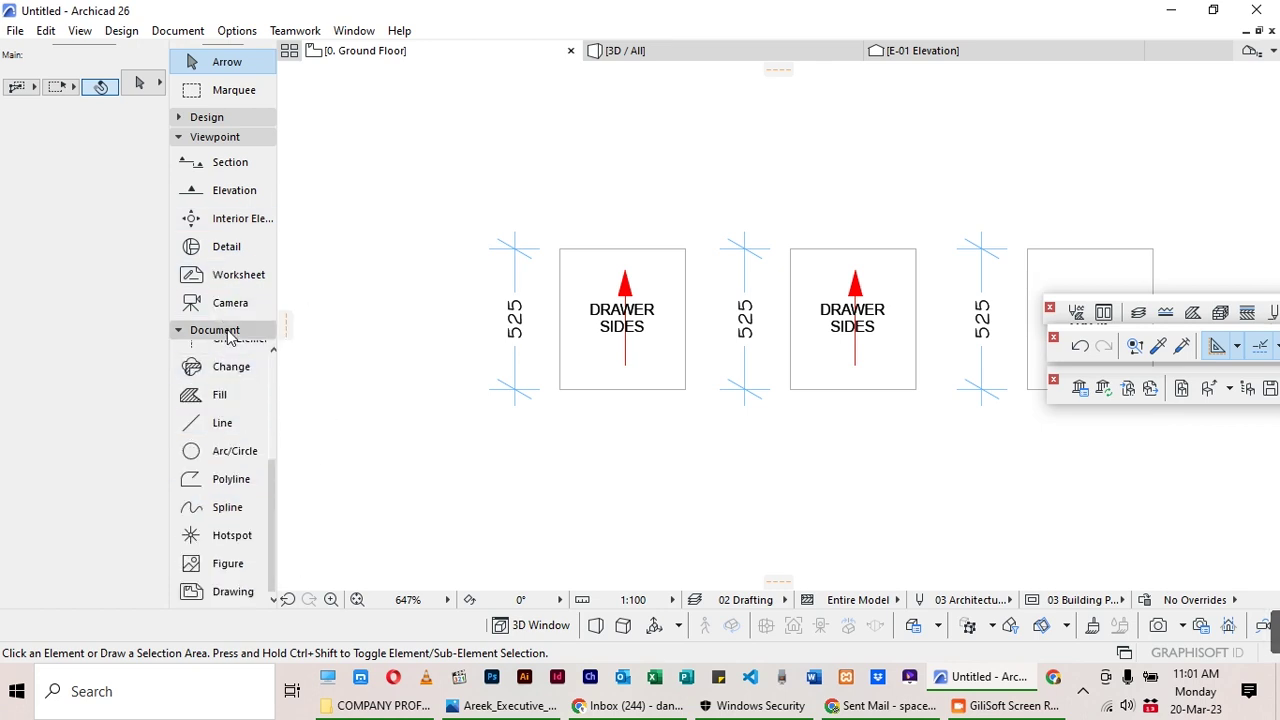
{"action": "scroll", "coordinate": [220, 360], "scroll_direction": "up", "scroll_amount": 3}
{"action": "left_click", "coordinate": [238, 353]}
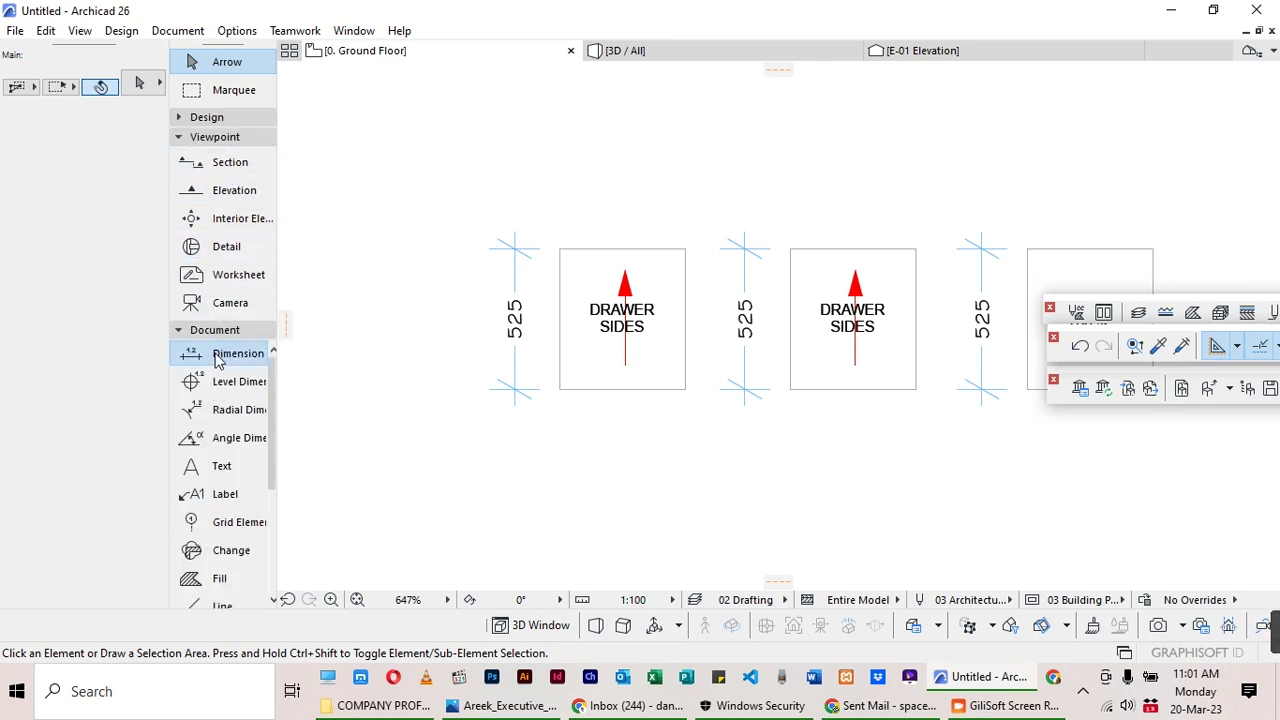
{"action": "scroll", "coordinate": [540, 250], "scroll_direction": "up", "scroll_amount": 2}
{"action": "left_click", "coordinate": [579, 253]}
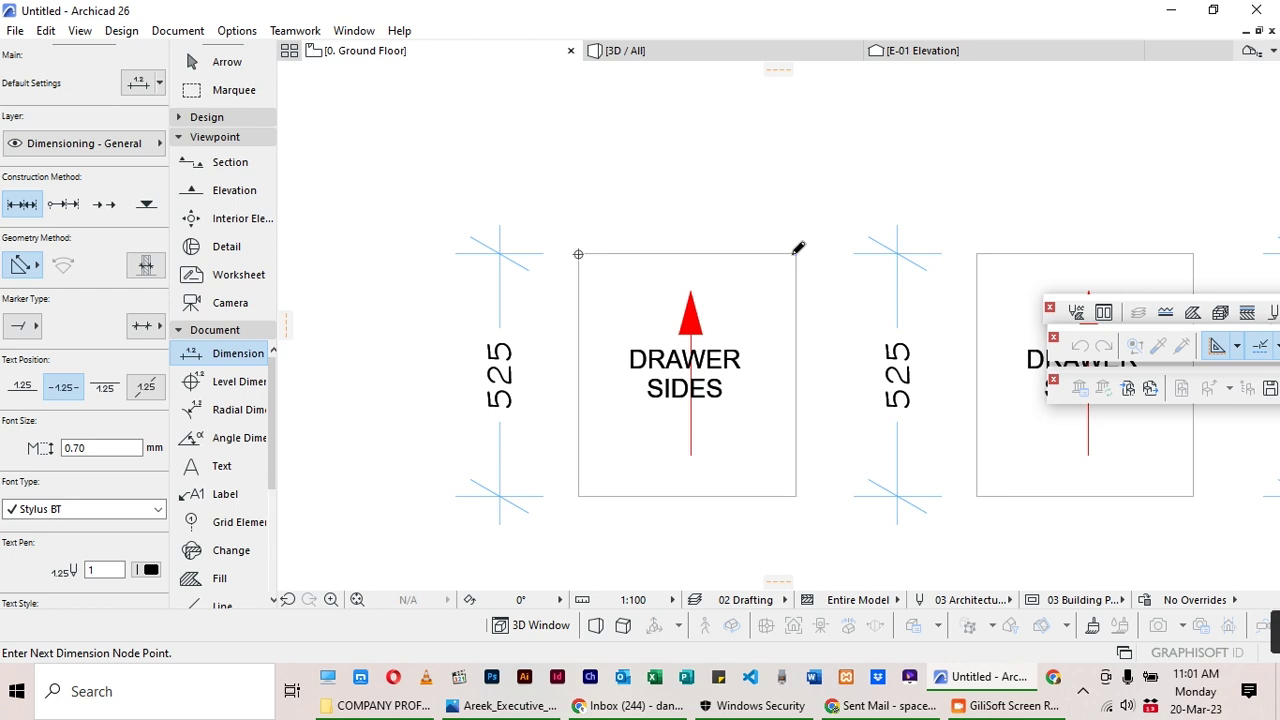
{"action": "double_click", "coordinate": [702, 220]}
{"action": "left_click", "coordinate": [700, 215]}
{"action": "scroll", "coordinate": [660, 220], "scroll_direction": "down", "scroll_amount": 4}
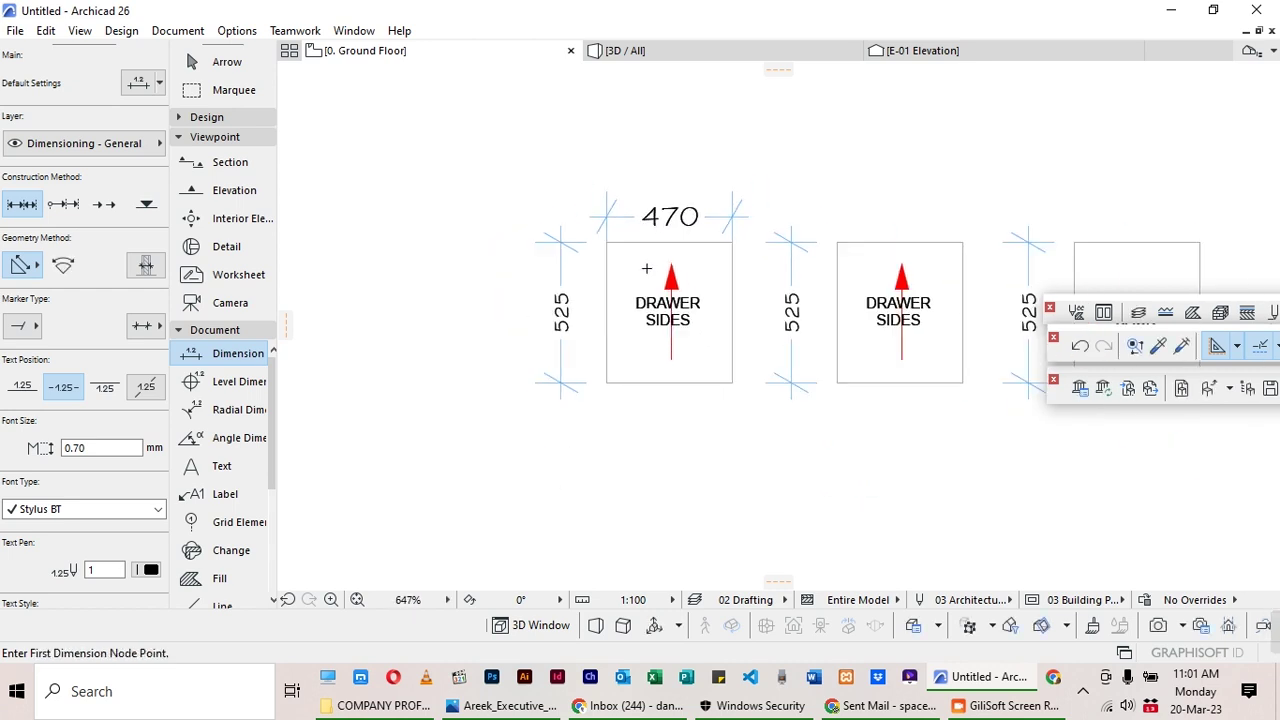
{"action": "middle_click_drag", "start_coordinate": [713, 311], "coordinate": [666, 354]}
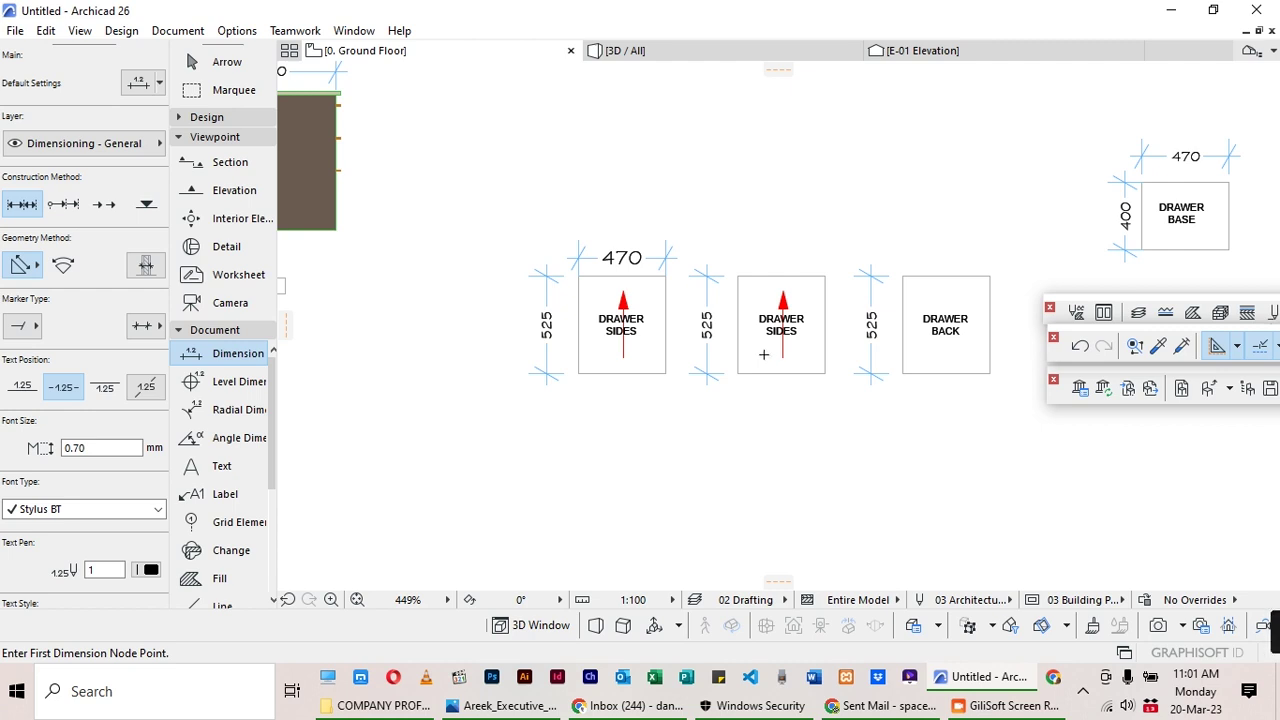
{"action": "scroll", "coordinate": [516, 225], "scroll_direction": "down", "scroll_amount": 2}
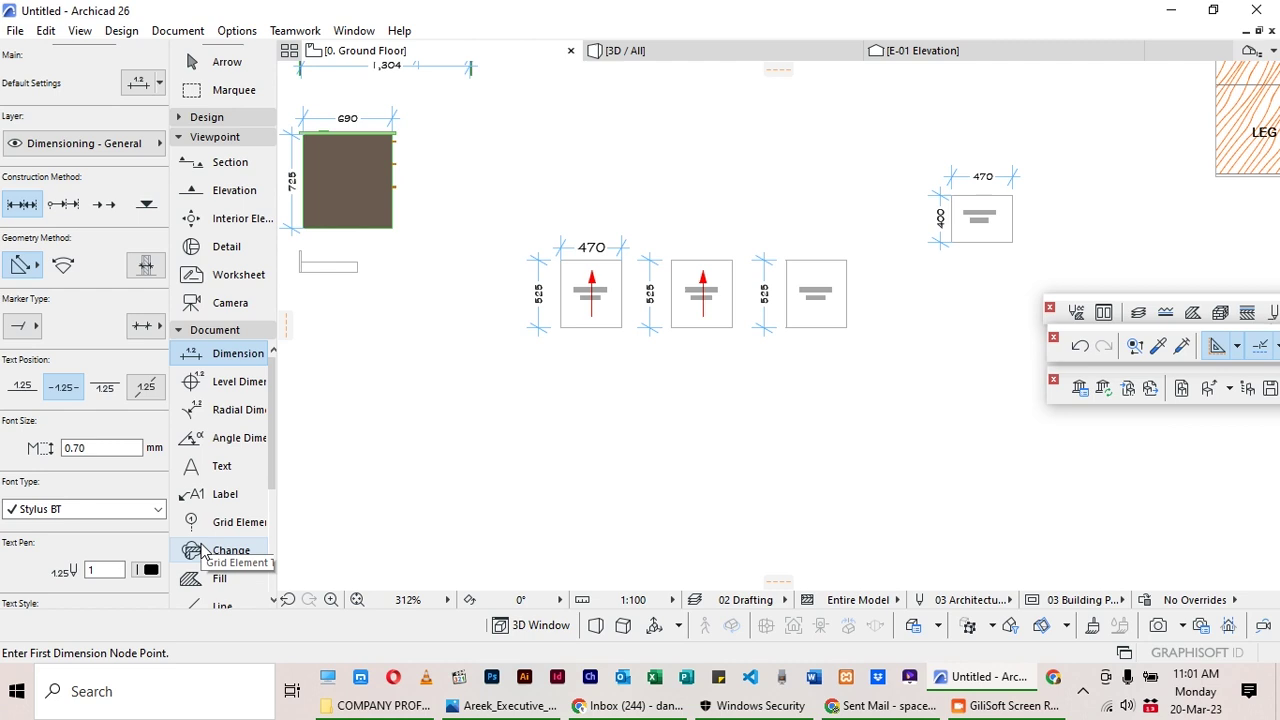
Draw a 525 × 470 Wood 45 hatched fill rectangle.
{"action": "left_click", "coordinate": [203, 579]}
{"action": "scroll", "coordinate": [578, 343], "scroll_direction": "up", "scroll_amount": 2}
{"action": "left_click", "coordinate": [560, 349]}
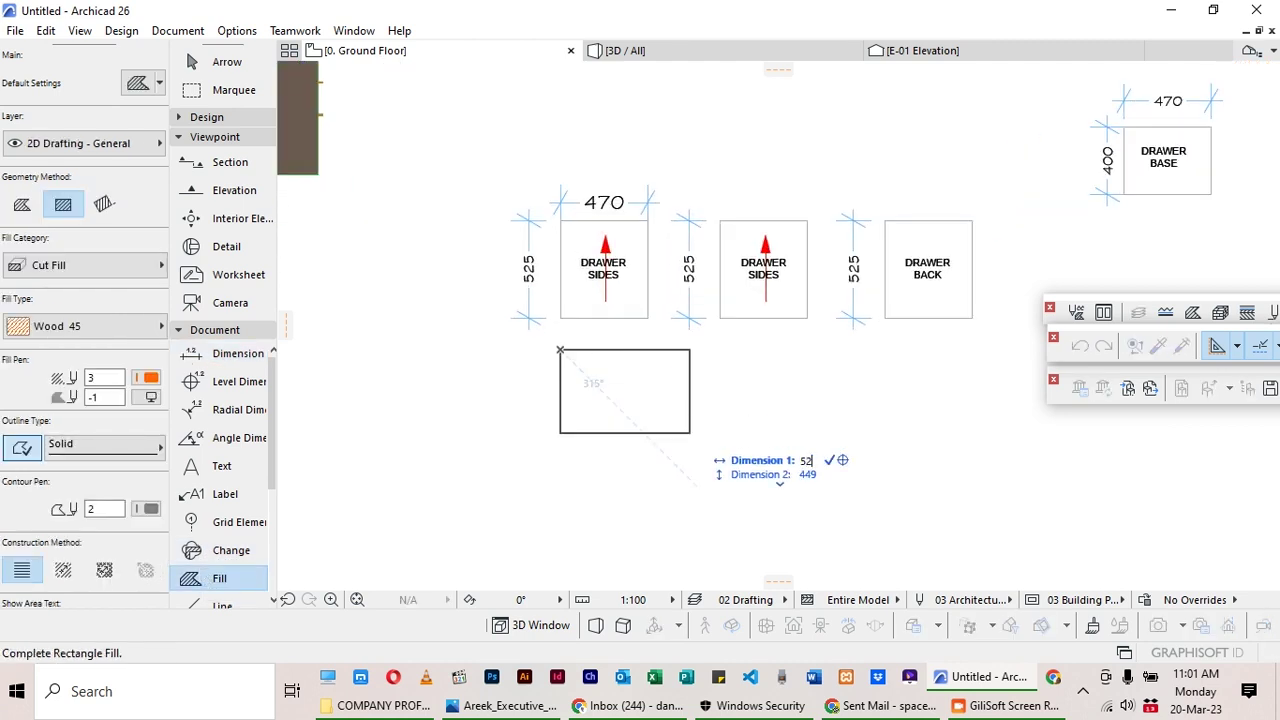
{"action": "key", "text": "Tab"}
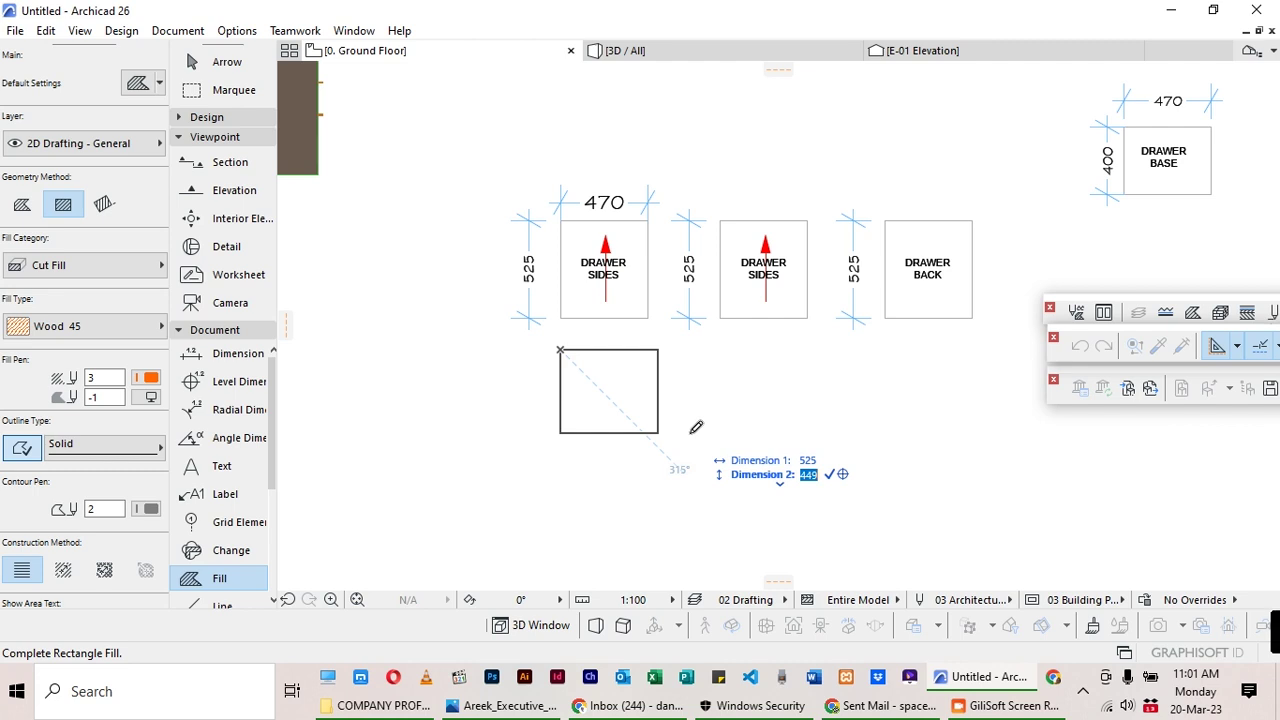
{"action": "type", "text": "470"}
{"action": "key", "text": "Return"}
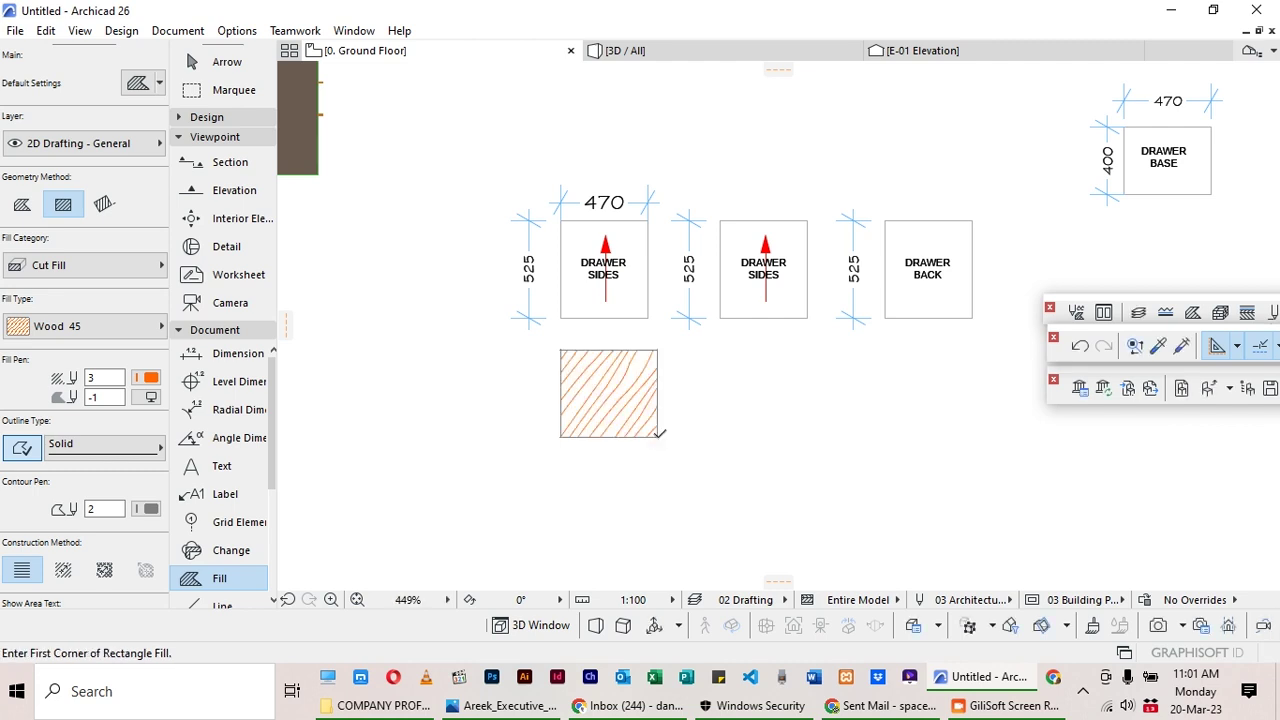
Copy the DRAWER SIDES label into the new hatched rectangle.
{"action": "left_click", "coordinate": [228, 63]}
{"action": "left_click", "coordinate": [598, 280]}
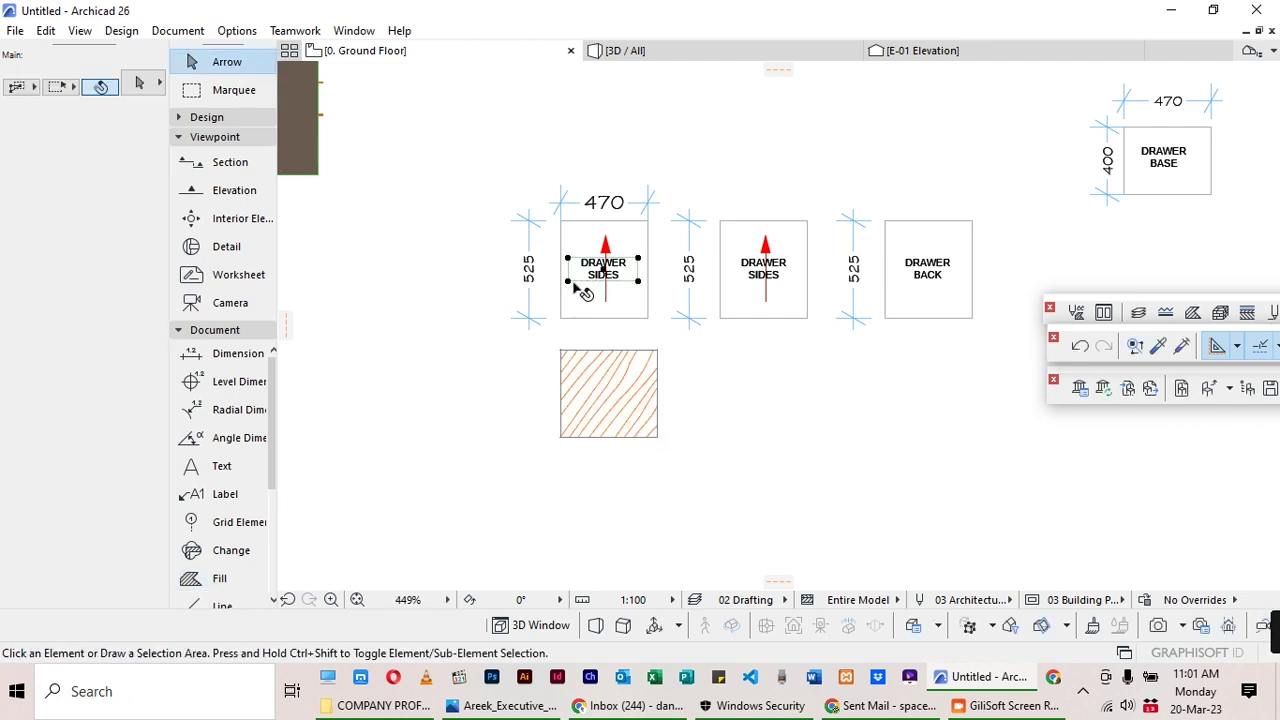
{"action": "left_click", "coordinate": [598, 280]}
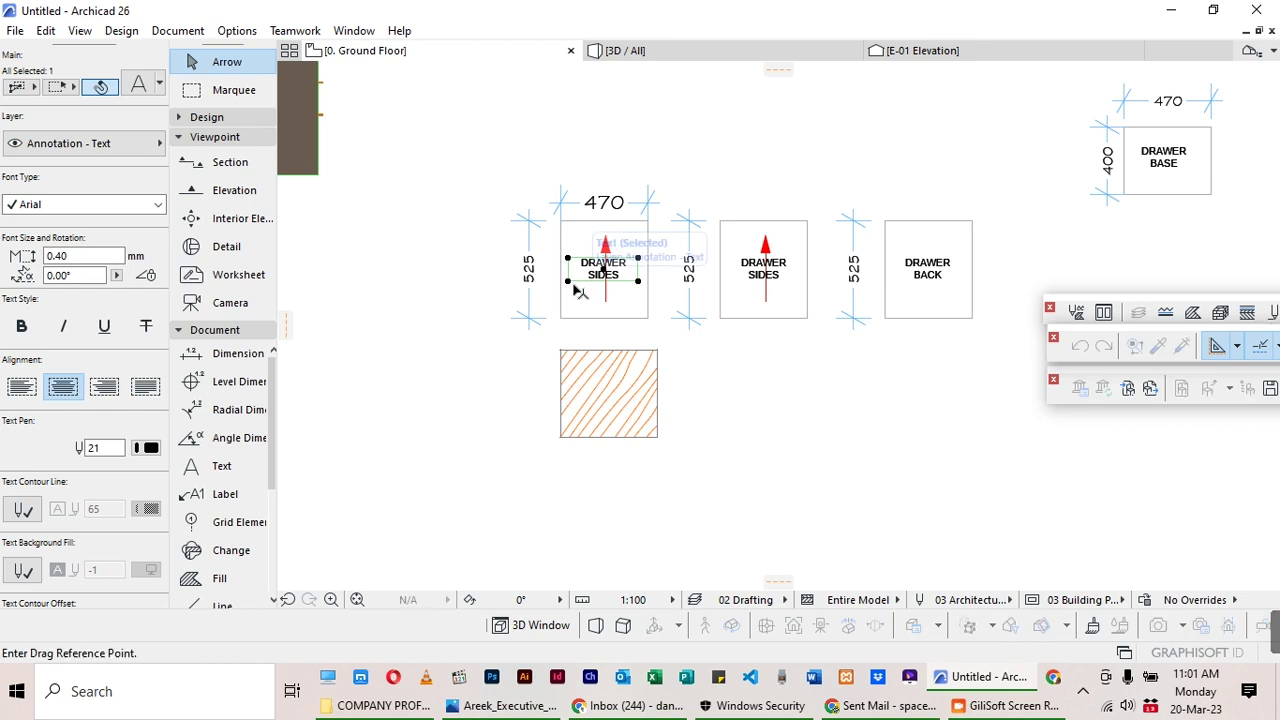
{"action": "left_click", "coordinate": [598, 399]}
{"action": "left_click", "coordinate": [681, 375]}
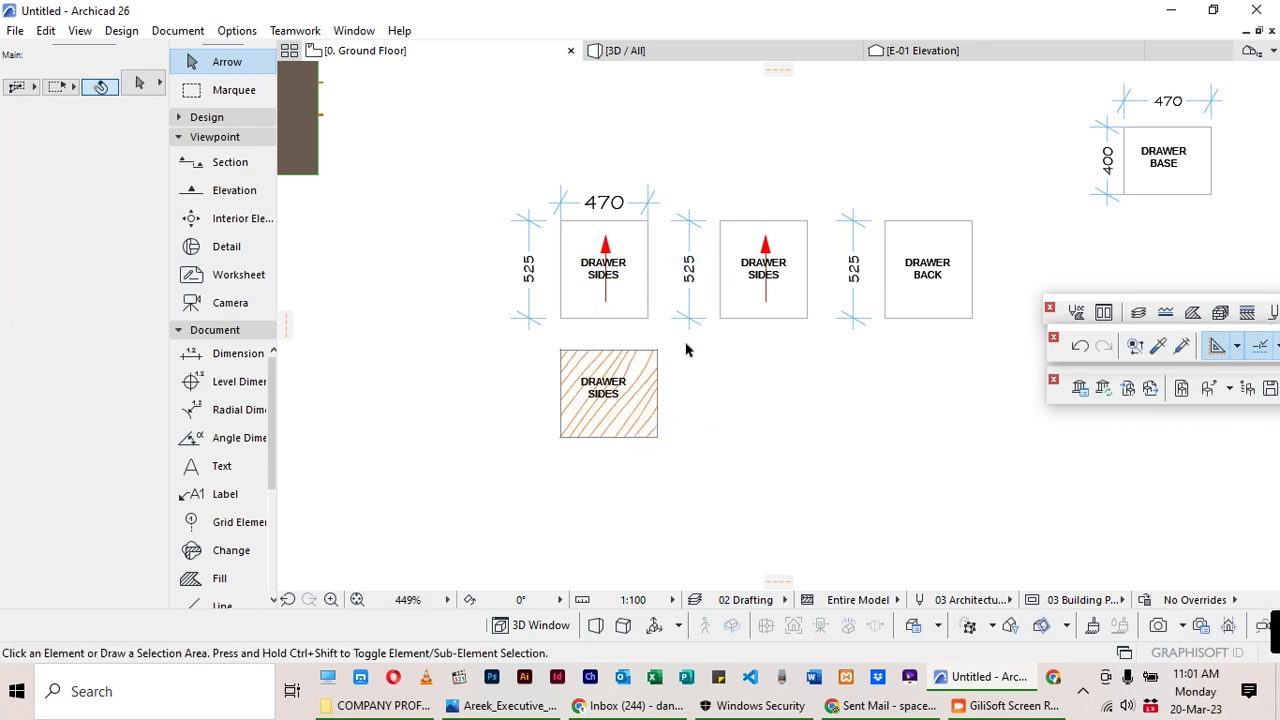
Move the labelled fill to MODESTY's top-right corner.
{"action": "left_click_drag", "start_coordinate": [686, 349], "coordinate": [546, 466]}
{"action": "key", "text": "ctrl+d"}
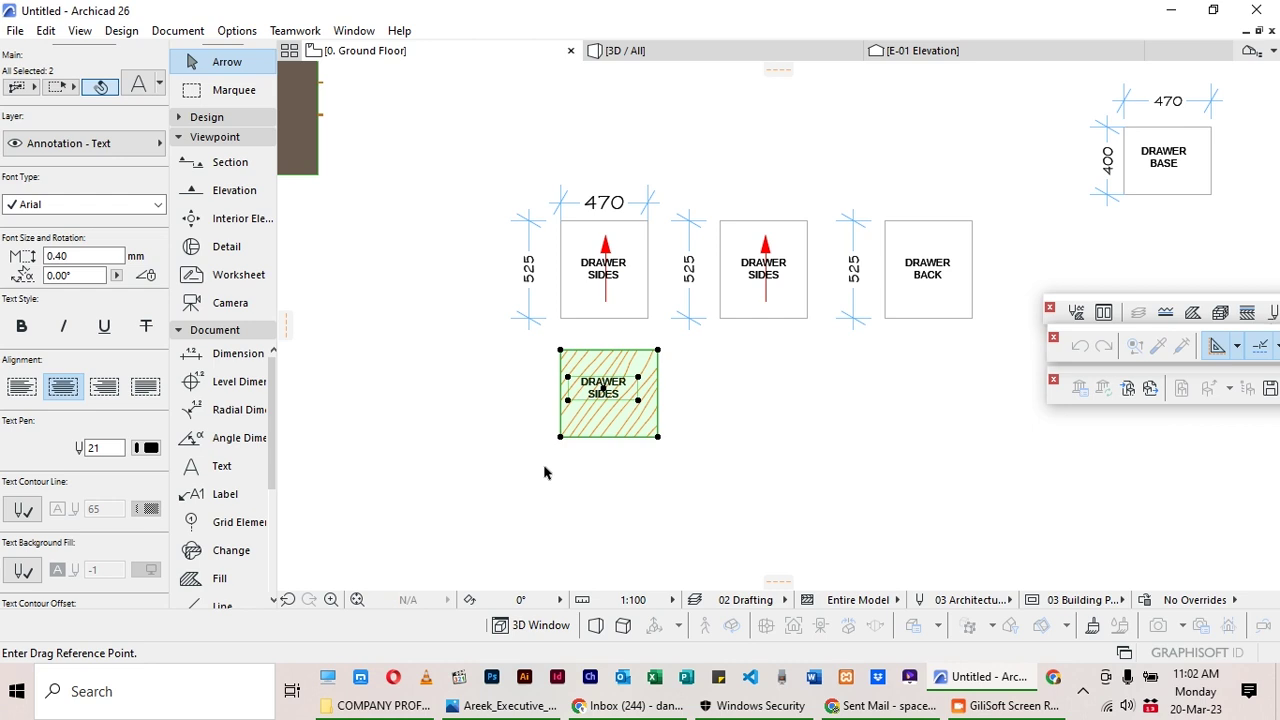
{"action": "left_click", "coordinate": [560, 351]}
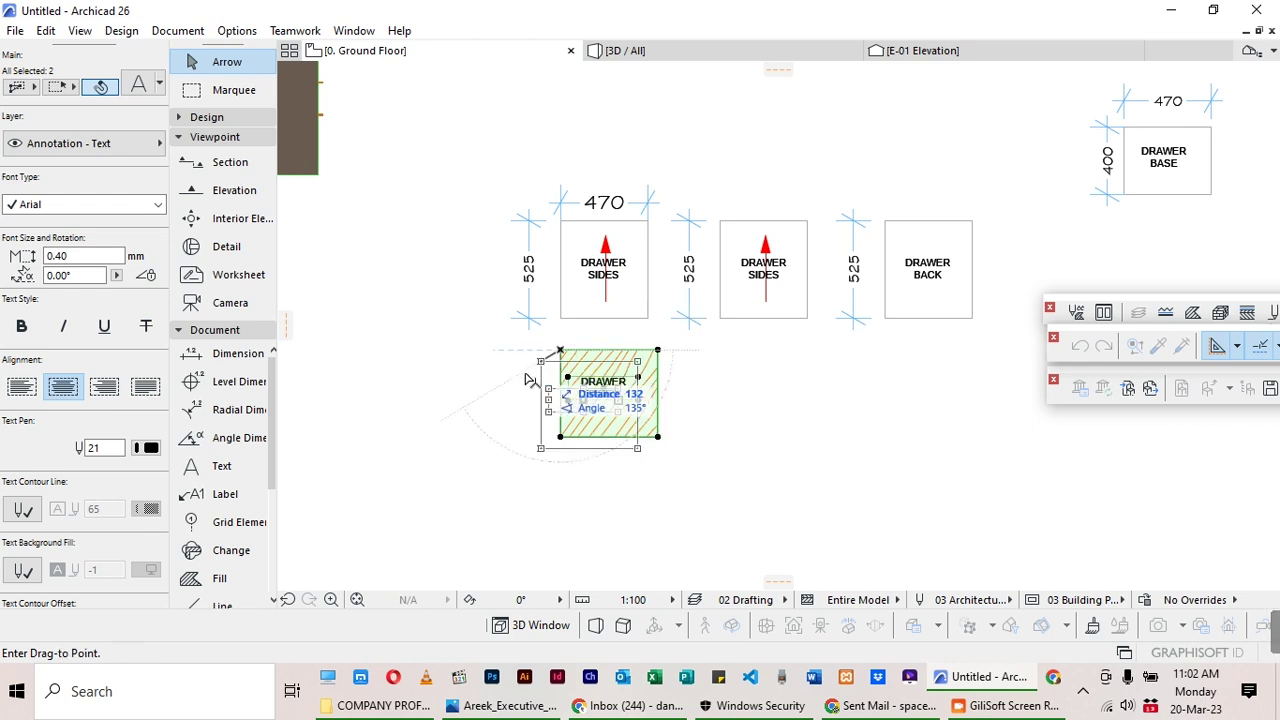
{"action": "scroll", "coordinate": [530, 360], "scroll_direction": "down", "scroll_amount": 4}
{"action": "scroll", "coordinate": [830, 260], "scroll_direction": "up", "scroll_amount": 2}
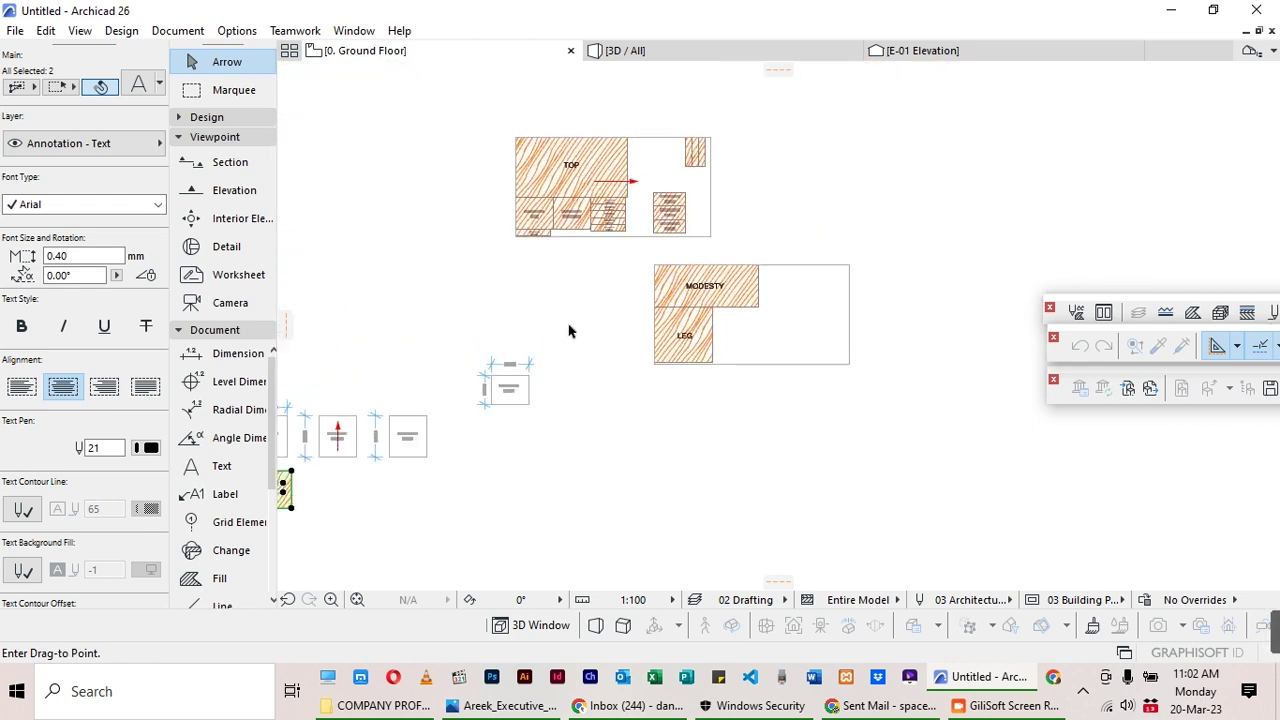
{"action": "scroll", "coordinate": [920, 263], "scroll_direction": "up", "scroll_amount": 5}
{"action": "left_click", "coordinate": [862, 177]}
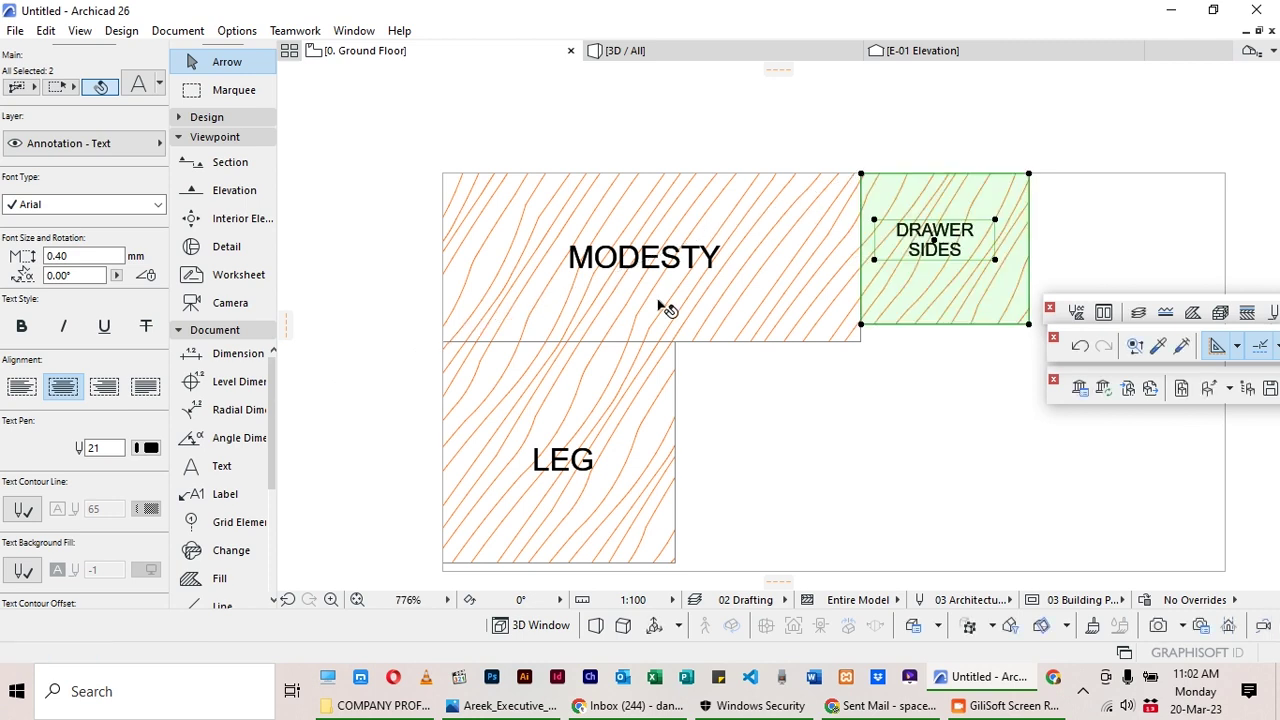
{"action": "scroll", "coordinate": [650, 318], "scroll_direction": "down", "scroll_amount": 2}
Copy the DRAWER SIDES piece one width to the right.
{"action": "key", "text": "ctrl+d"}
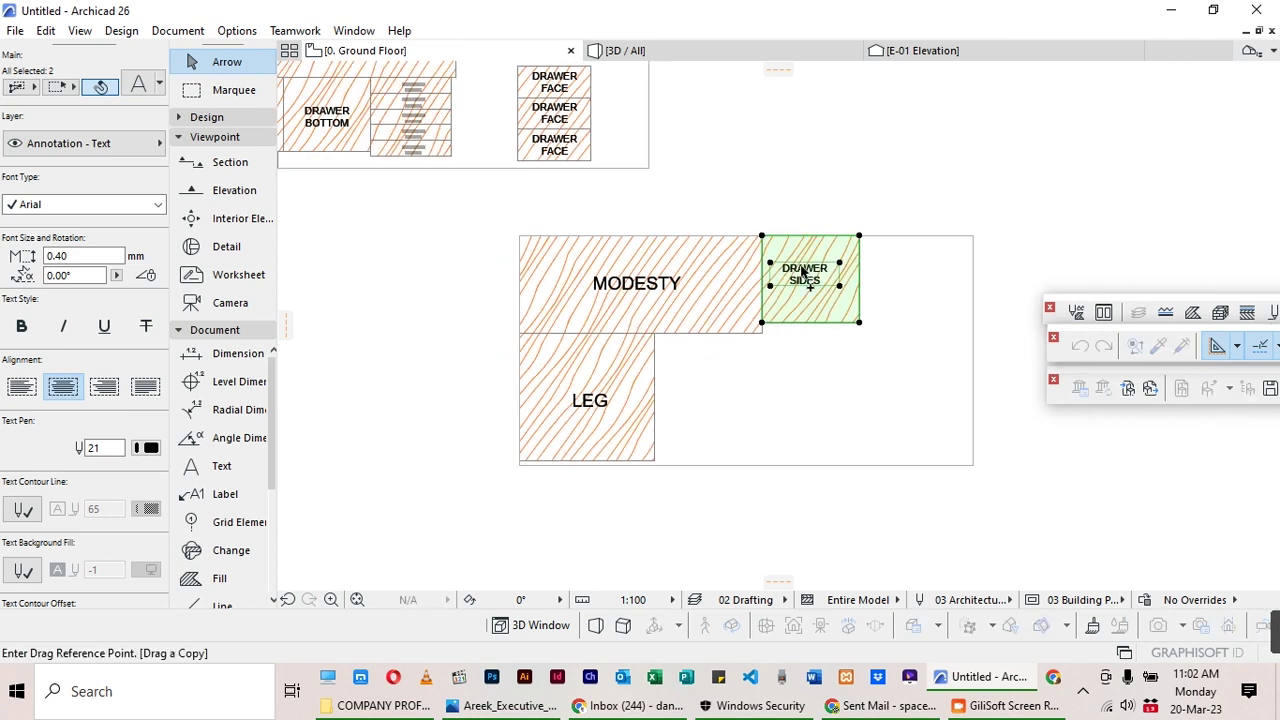
{"action": "left_click", "coordinate": [762, 236]}
{"action": "left_click", "coordinate": [859, 236]}
{"action": "key", "text": "Escape"}
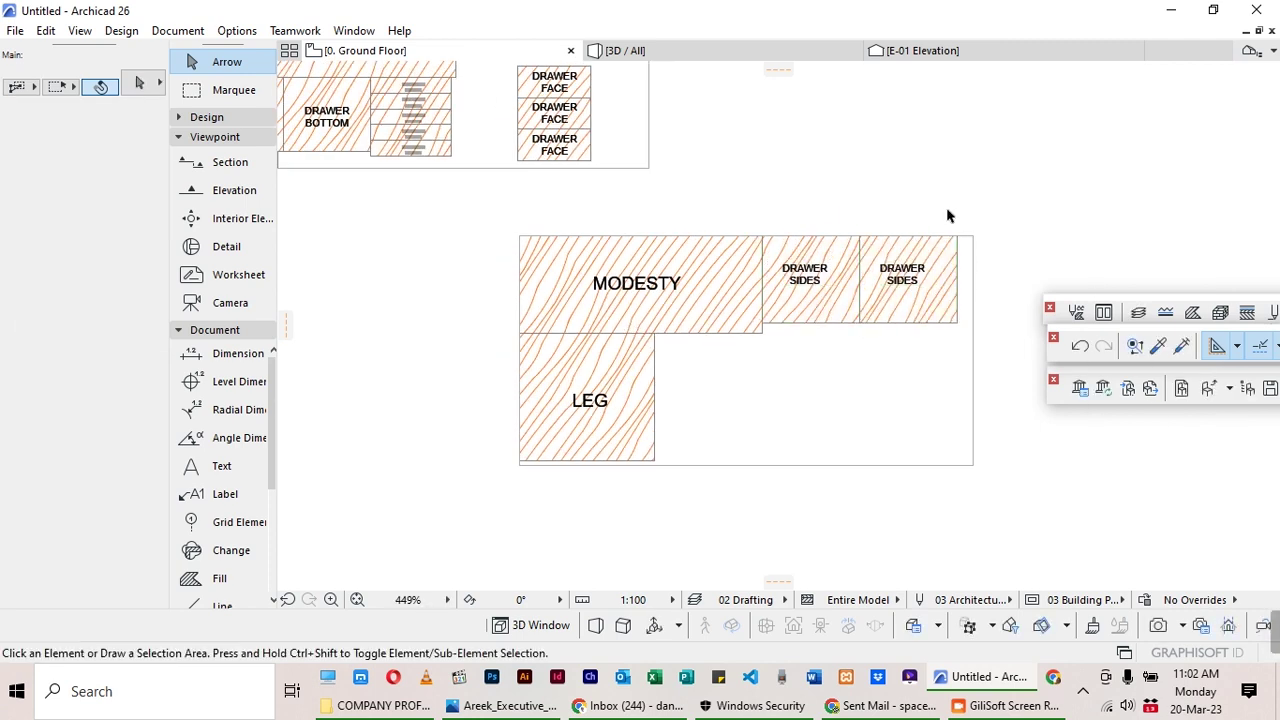
{"action": "scroll", "coordinate": [948, 212], "scroll_direction": "down", "scroll_amount": 4}
Delete the two DRAWER SIDES template boxes.
{"action": "scroll", "coordinate": [440, 381], "scroll_direction": "up", "scroll_amount": 3}
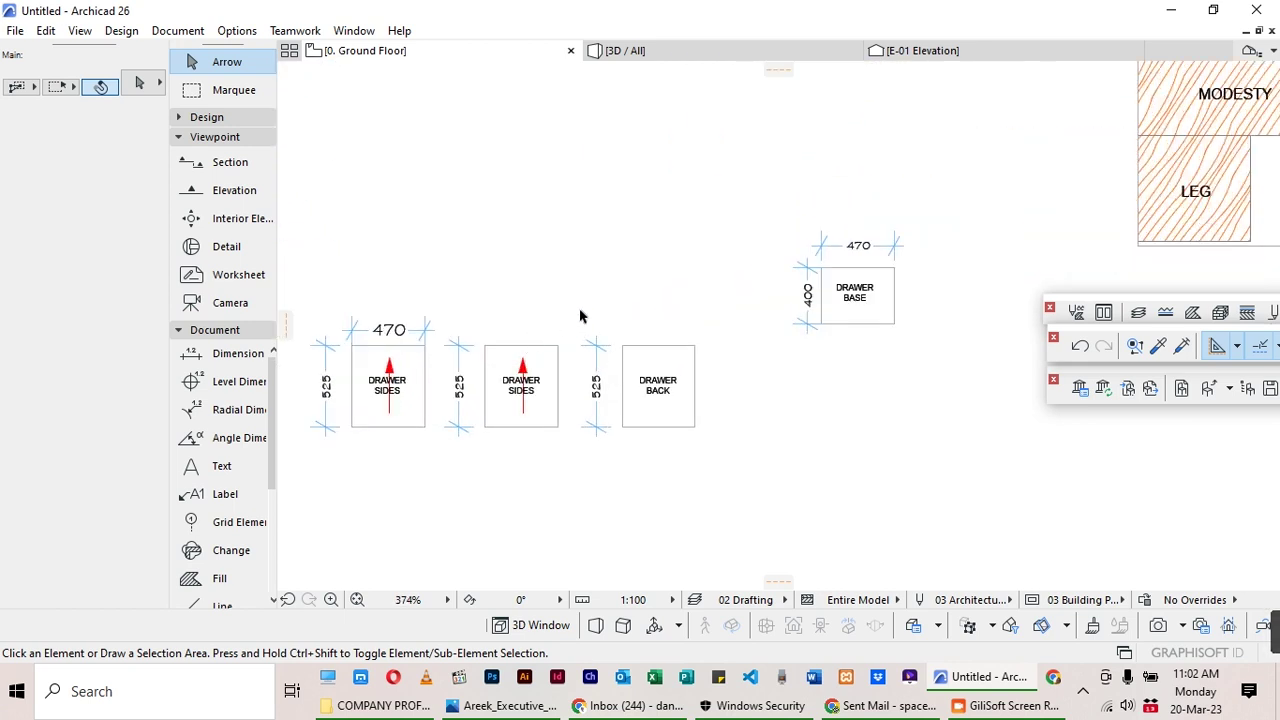
{"action": "scroll", "coordinate": [570, 432], "scroll_direction": "down", "scroll_amount": 3}
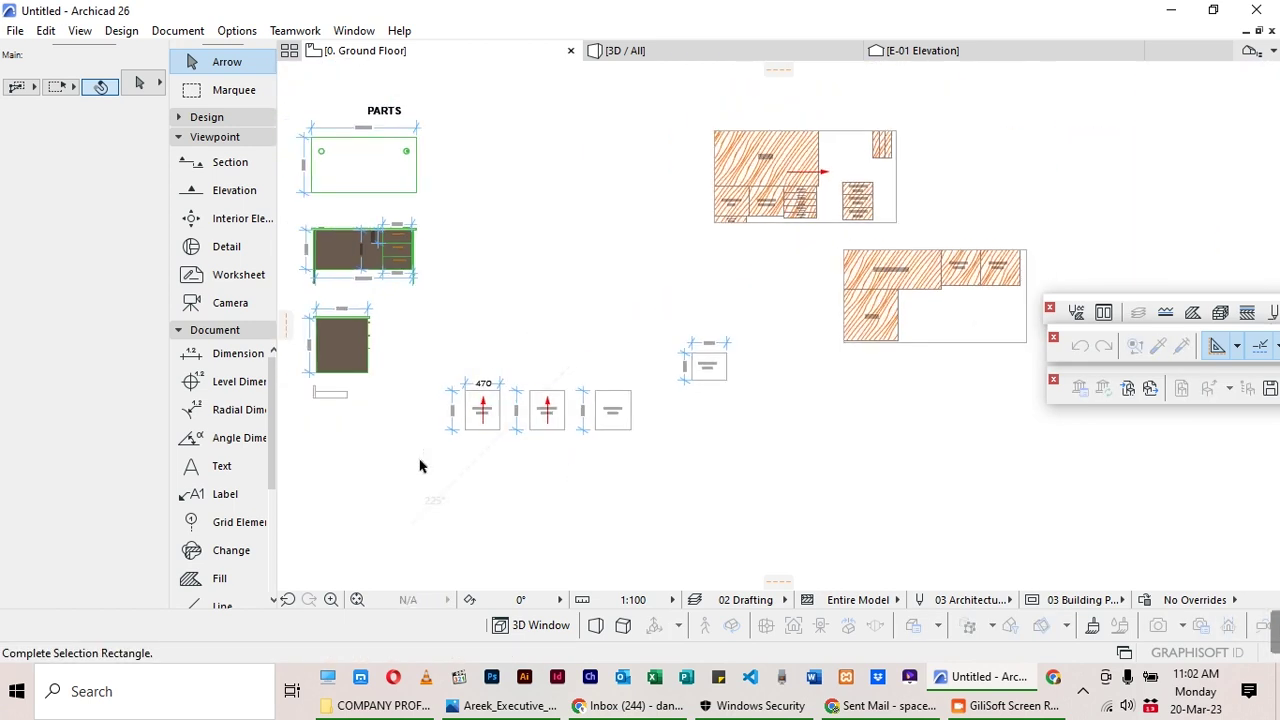
{"action": "left_click", "coordinate": [420, 466]}
{"action": "key", "text": "Delete"}
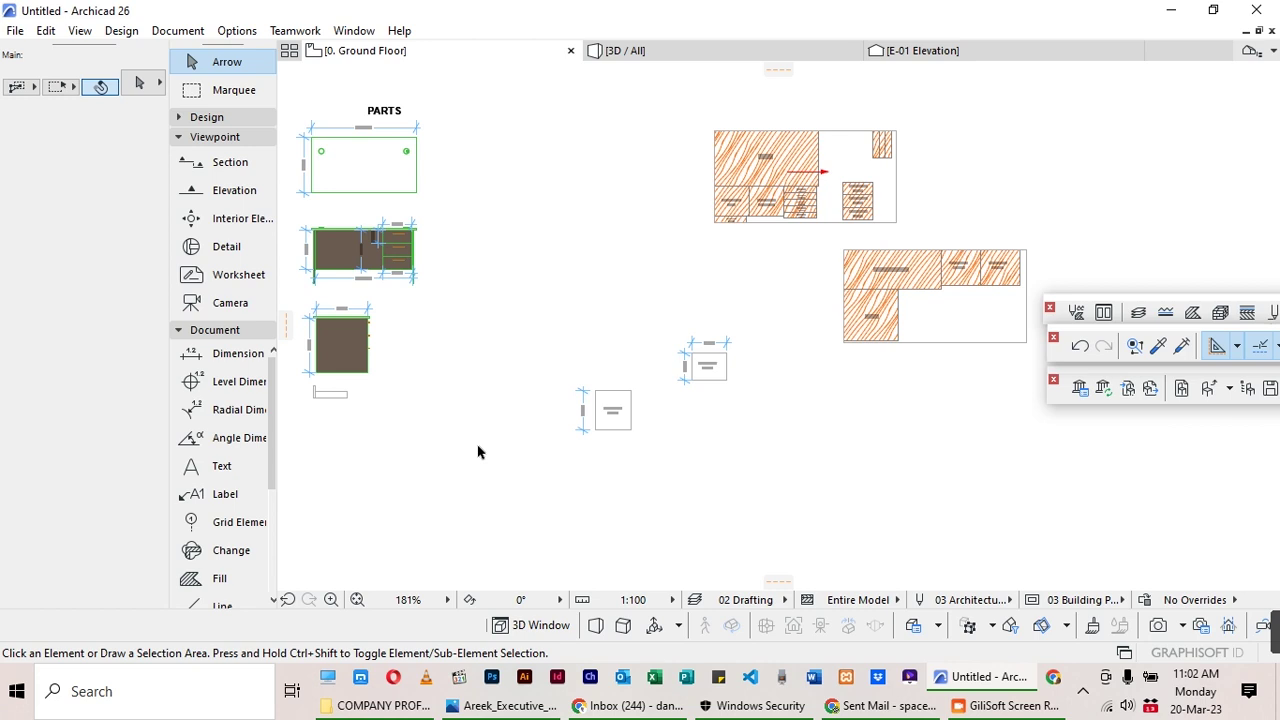
Add a 470 dimension across the top of DRAWER BACK.
{"action": "scroll", "coordinate": [651, 434], "scroll_direction": "up", "scroll_amount": 5}
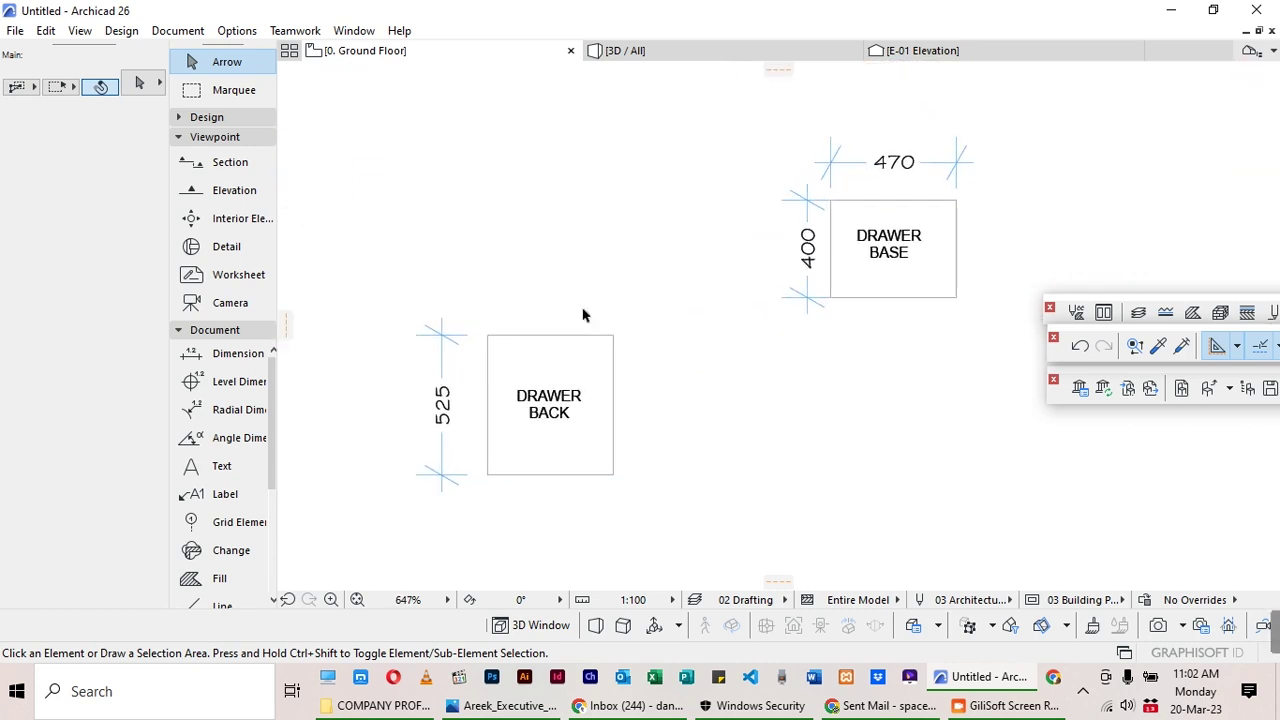
{"action": "scroll", "coordinate": [584, 315], "scroll_direction": "down", "scroll_amount": 1}
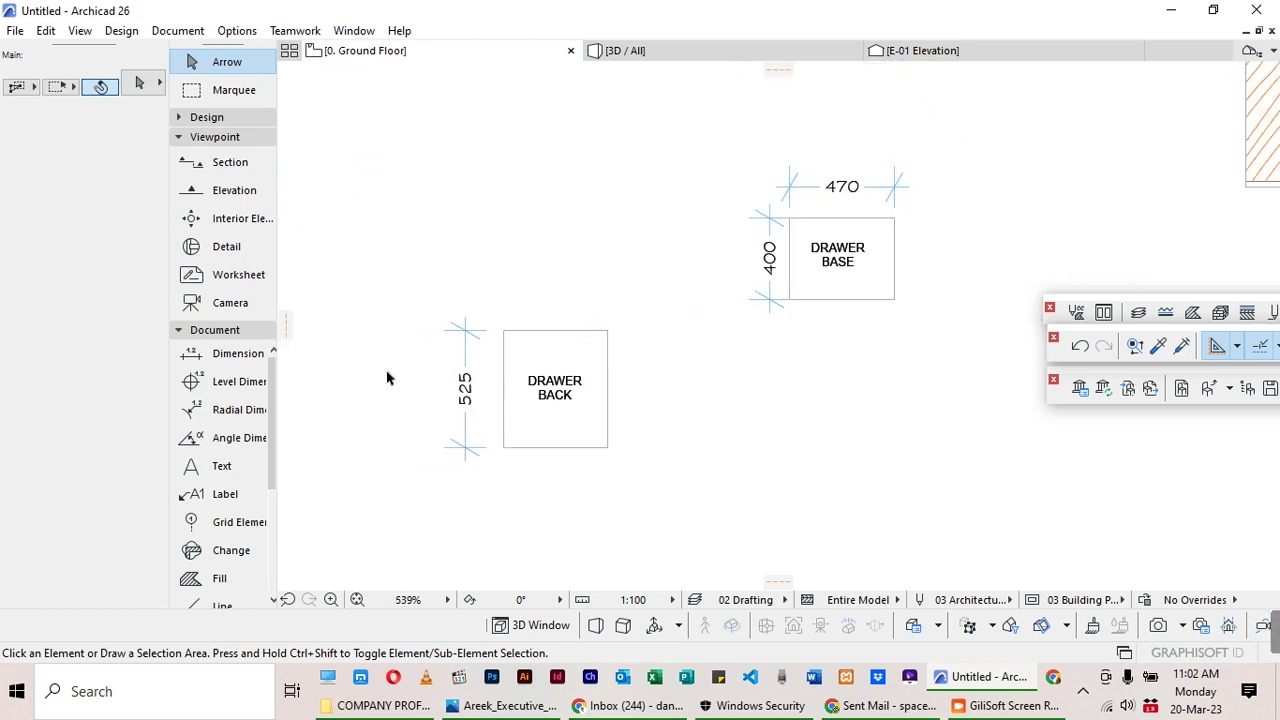
{"action": "left_click", "coordinate": [240, 356]}
{"action": "left_click", "coordinate": [503, 331]}
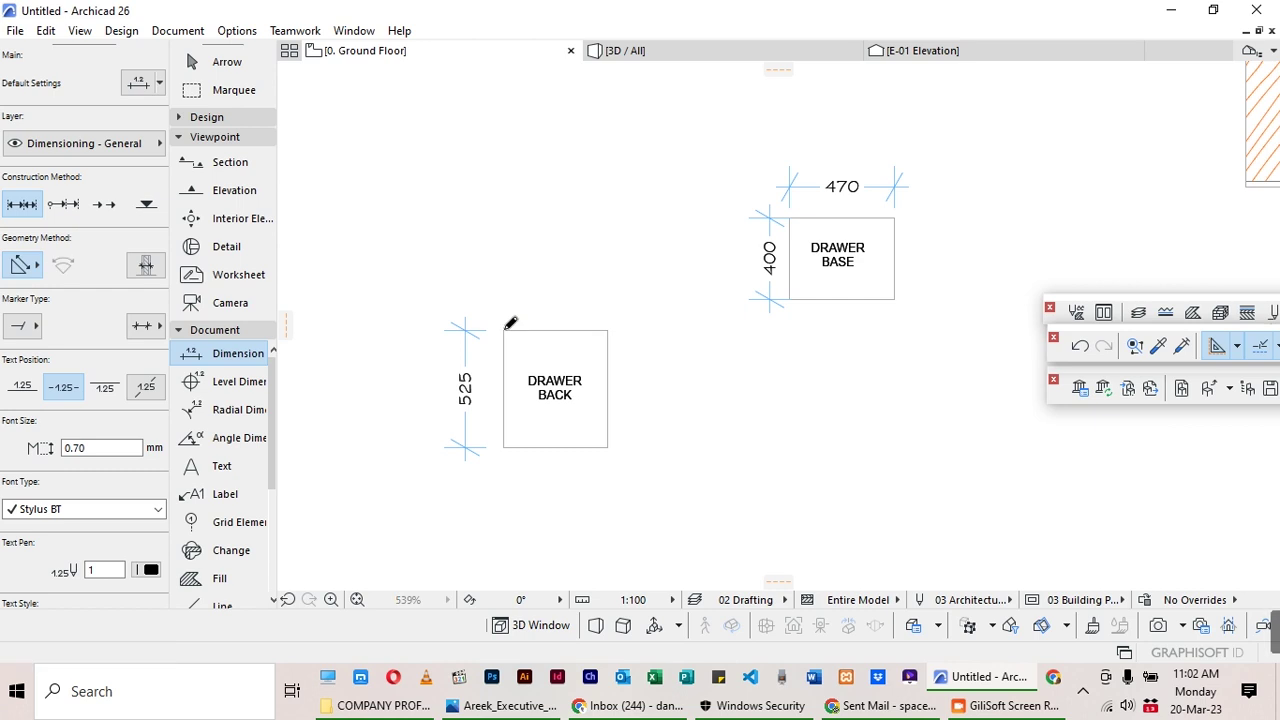
{"action": "double_click", "coordinate": [593, 307]}
{"action": "left_click", "coordinate": [593, 300]}
{"action": "scroll", "coordinate": [593, 307], "scroll_direction": "down", "scroll_amount": 3}
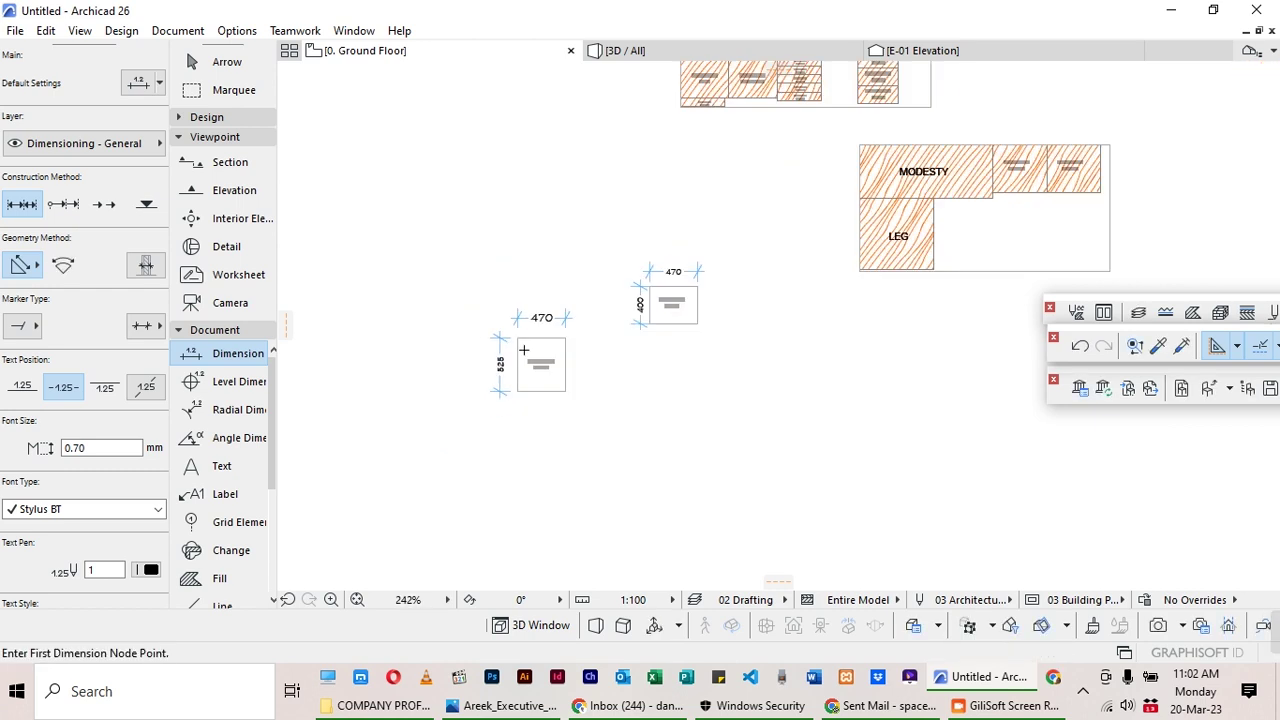
{"action": "scroll", "coordinate": [593, 307], "scroll_direction": "up", "scroll_amount": 1}
{"action": "scroll", "coordinate": [932, 198], "scroll_direction": "up", "scroll_amount": 2}
{"action": "key", "text": "Escape"}
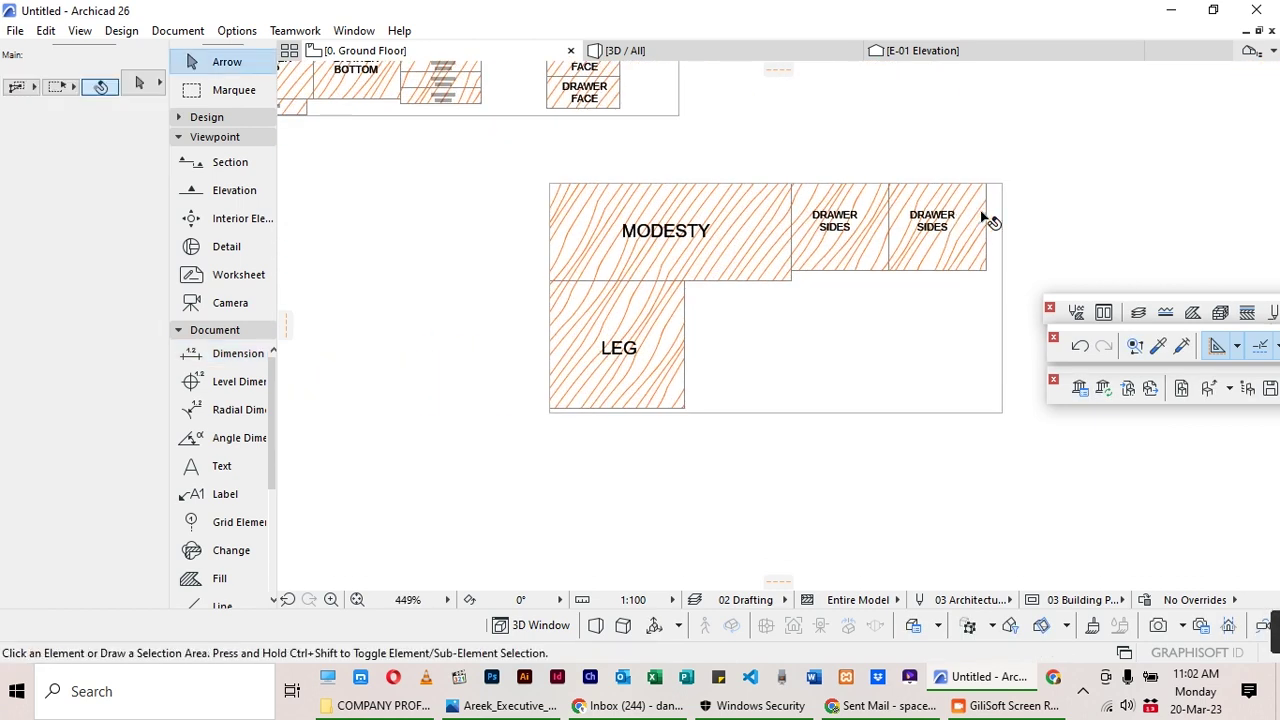
Copy the right DRAWER SIDES piece to sit beside LEG under MODESTY.
{"action": "scroll", "coordinate": [992, 216], "scroll_direction": "up", "scroll_amount": 2}
{"action": "left_click", "coordinate": [998, 224]}
{"action": "left_click", "coordinate": [903, 320]}
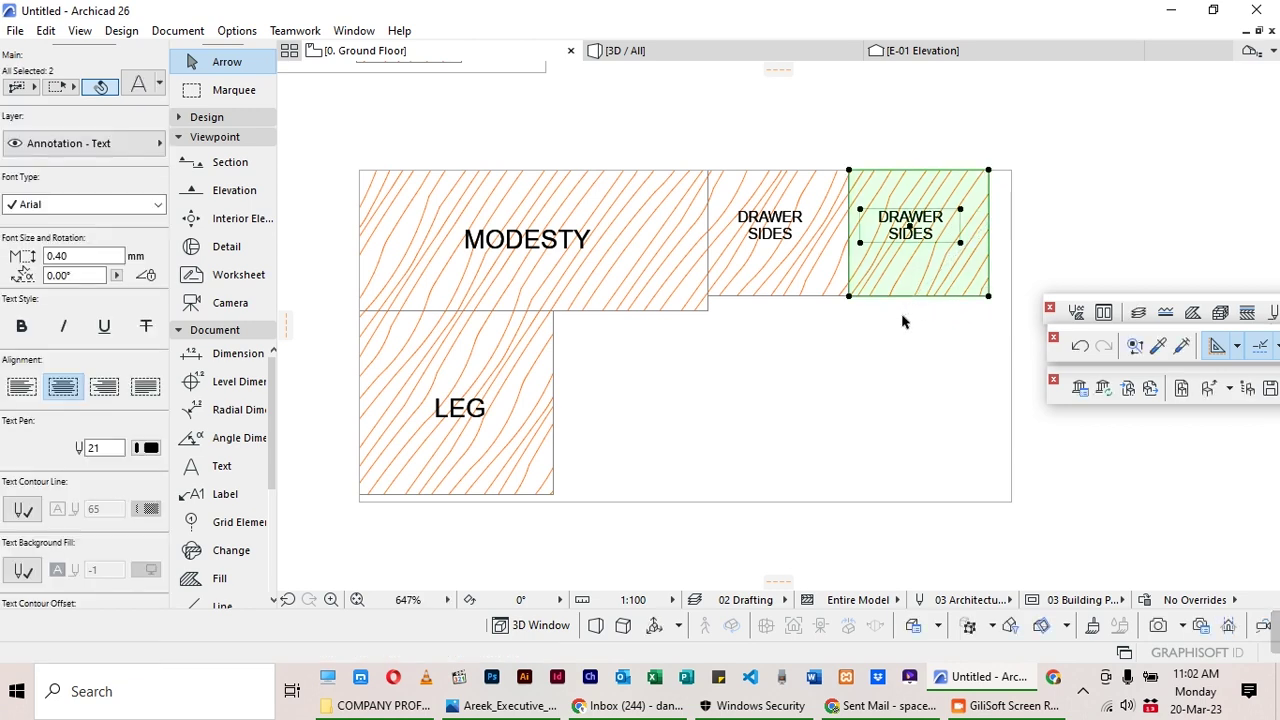
{"action": "key", "text": "ctrl+d"}
{"action": "left_click", "coordinate": [848, 170]}
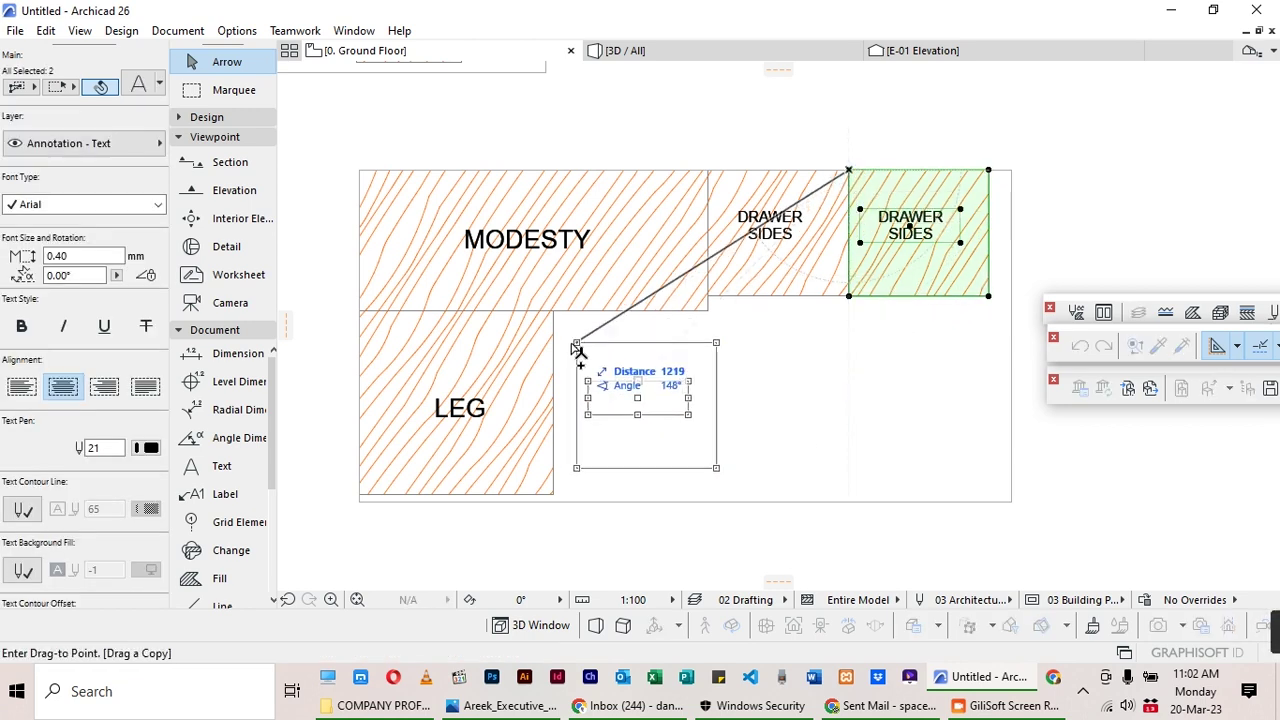
{"action": "left_click", "coordinate": [556, 312]}
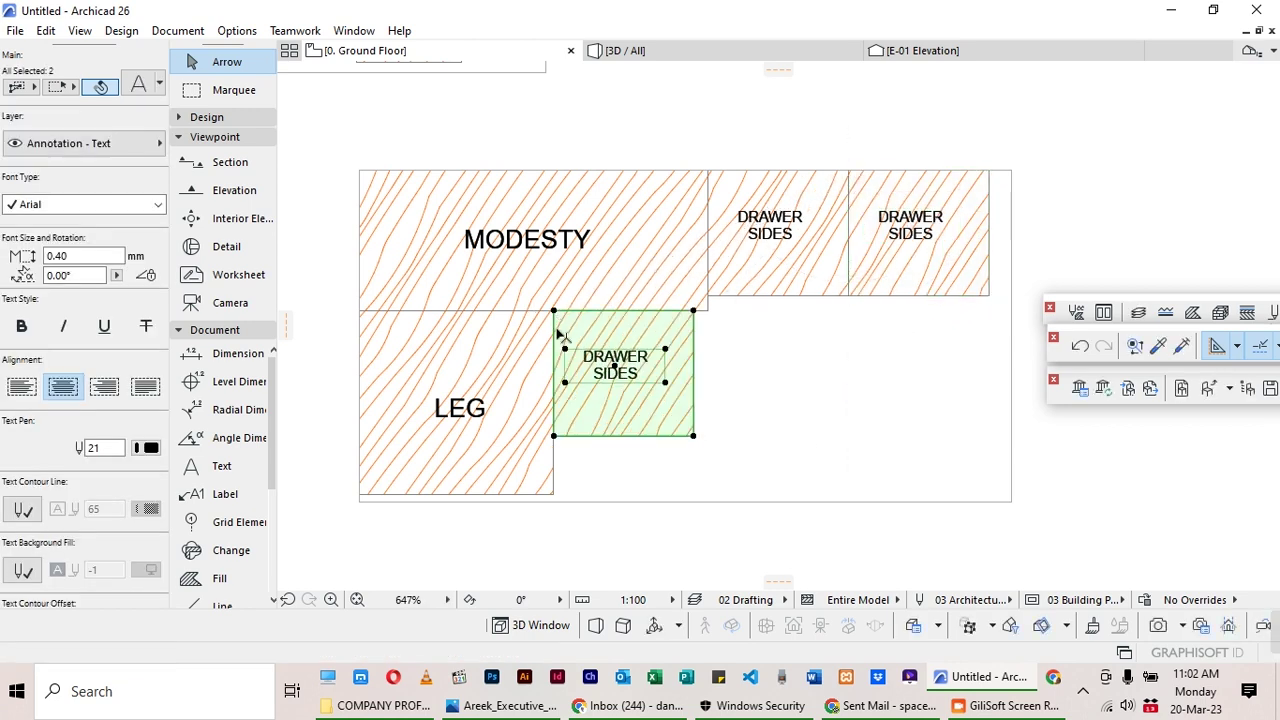
Relabel the copied piece from DRAWER SIDES to DRAWER BACK.
{"action": "double_click", "coordinate": [638, 372]}
{"action": "left_click_drag", "start_coordinate": [640, 373], "coordinate": [594, 378]}
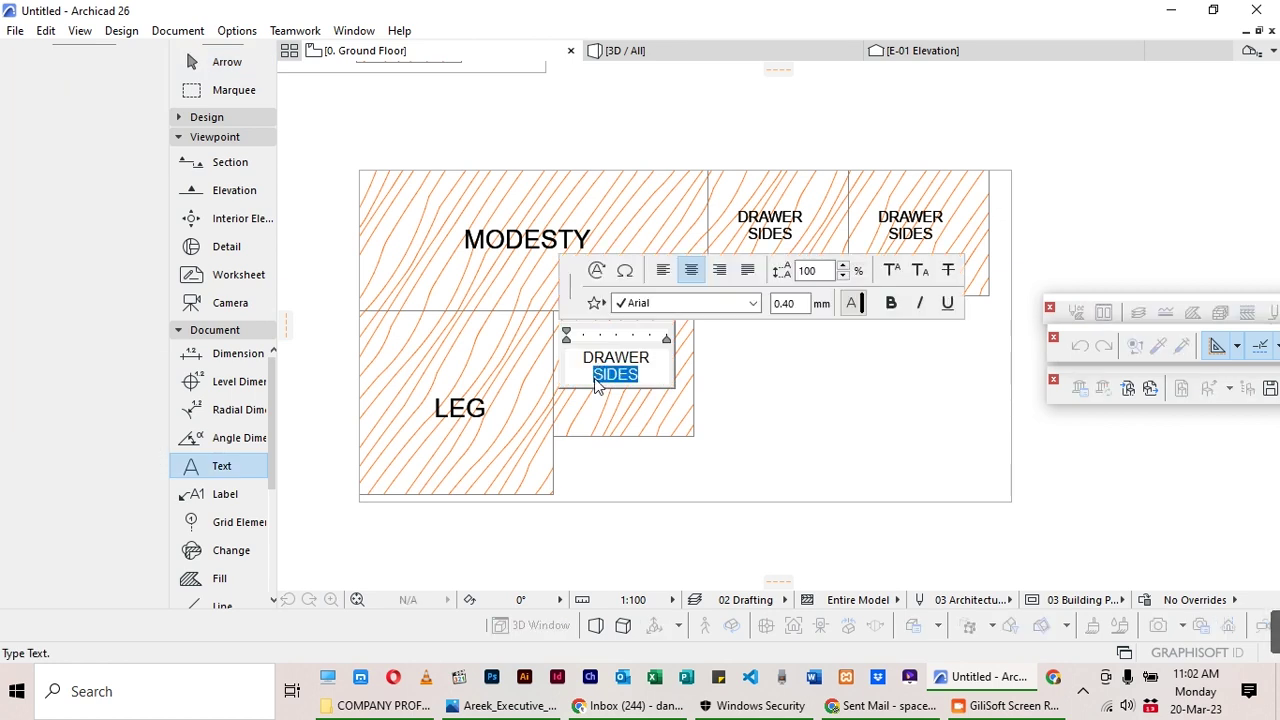
{"action": "type", "text": "aback"}
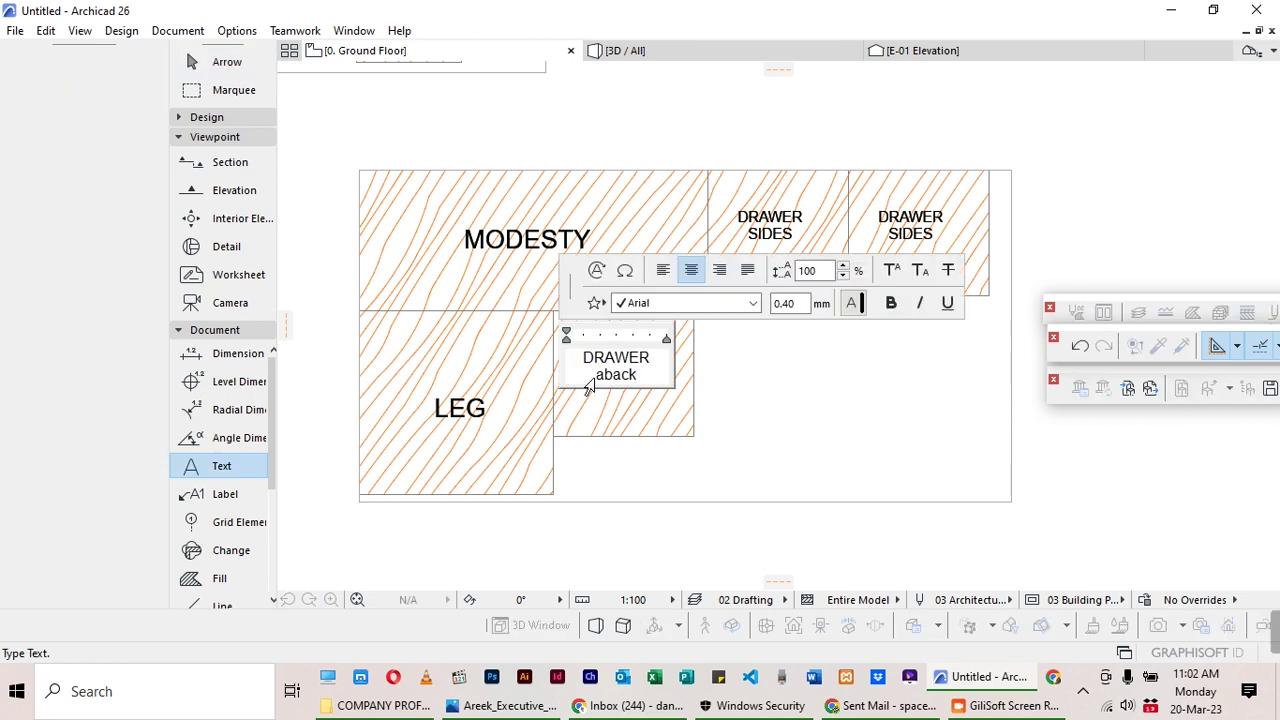
{"action": "left_click_drag", "start_coordinate": [599, 378], "coordinate": [646, 378]}
{"action": "type", "text": "BACK"}
{"action": "key", "text": "Escape"}
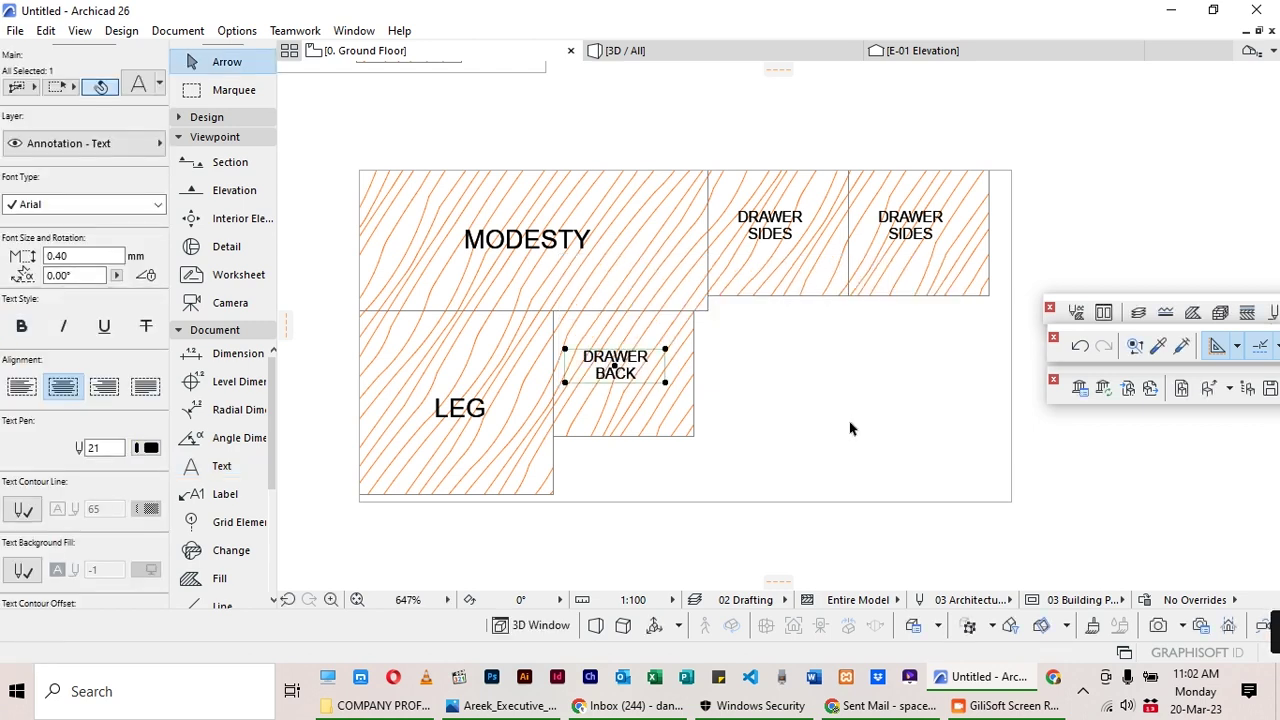
{"action": "key", "text": "Escape"}
{"action": "scroll", "coordinate": [894, 323], "scroll_direction": "down", "scroll_amount": 5}
Delete the DRAWER BACK template box and zoom around to review both boards.
{"action": "scroll", "coordinate": [565, 415], "scroll_direction": "up", "scroll_amount": 3}
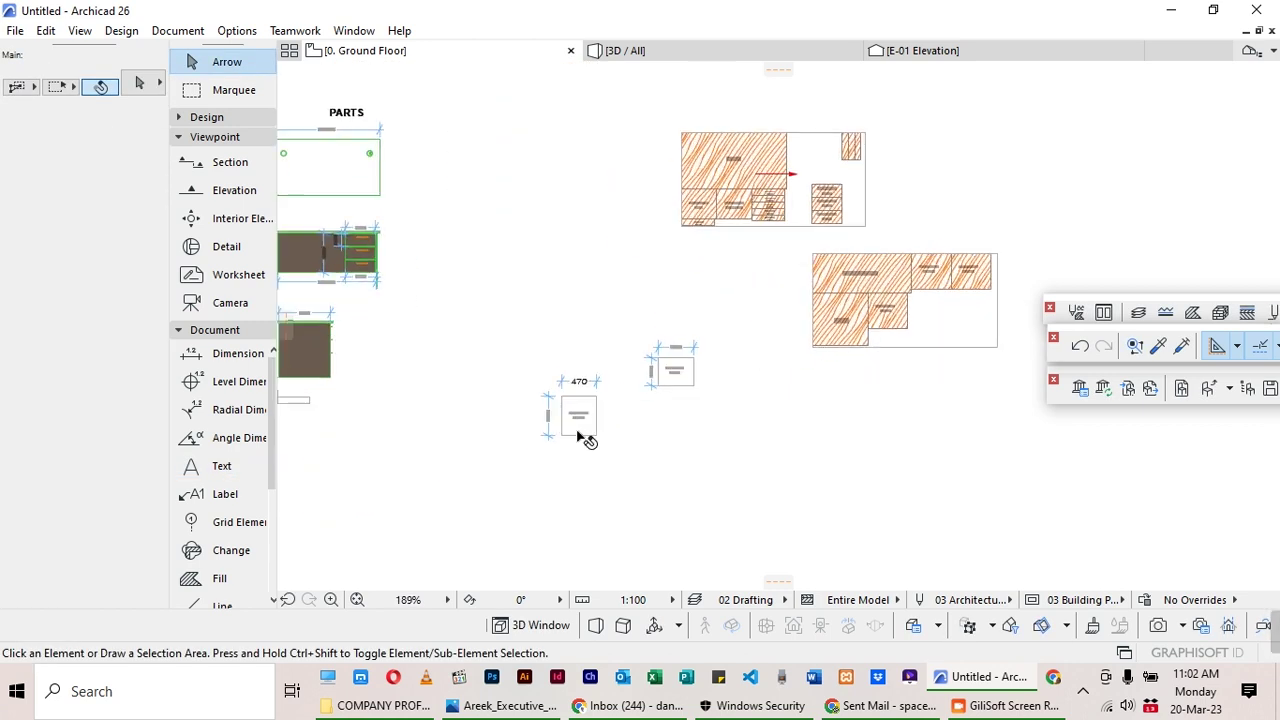
{"action": "left_click_drag", "start_coordinate": [622, 344], "coordinate": [450, 527]}
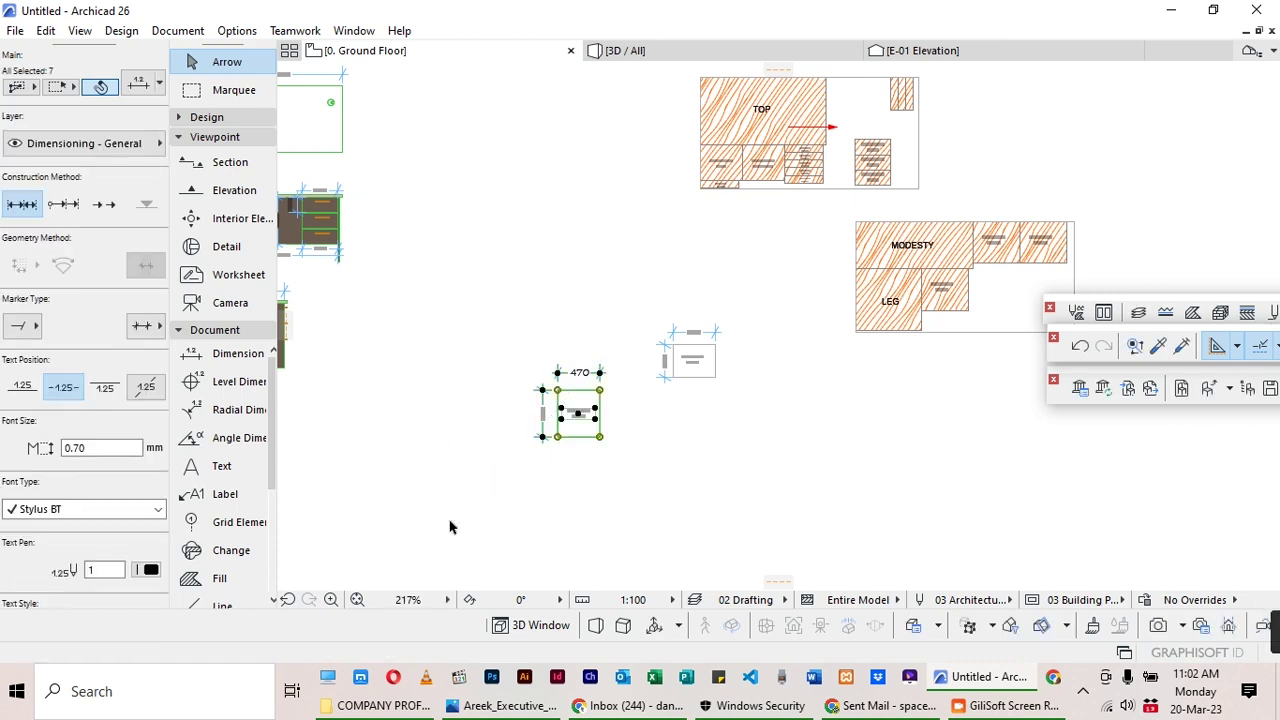
{"action": "key", "text": "Delete"}
{"action": "scroll", "coordinate": [645, 422], "scroll_direction": "down", "scroll_amount": 2}
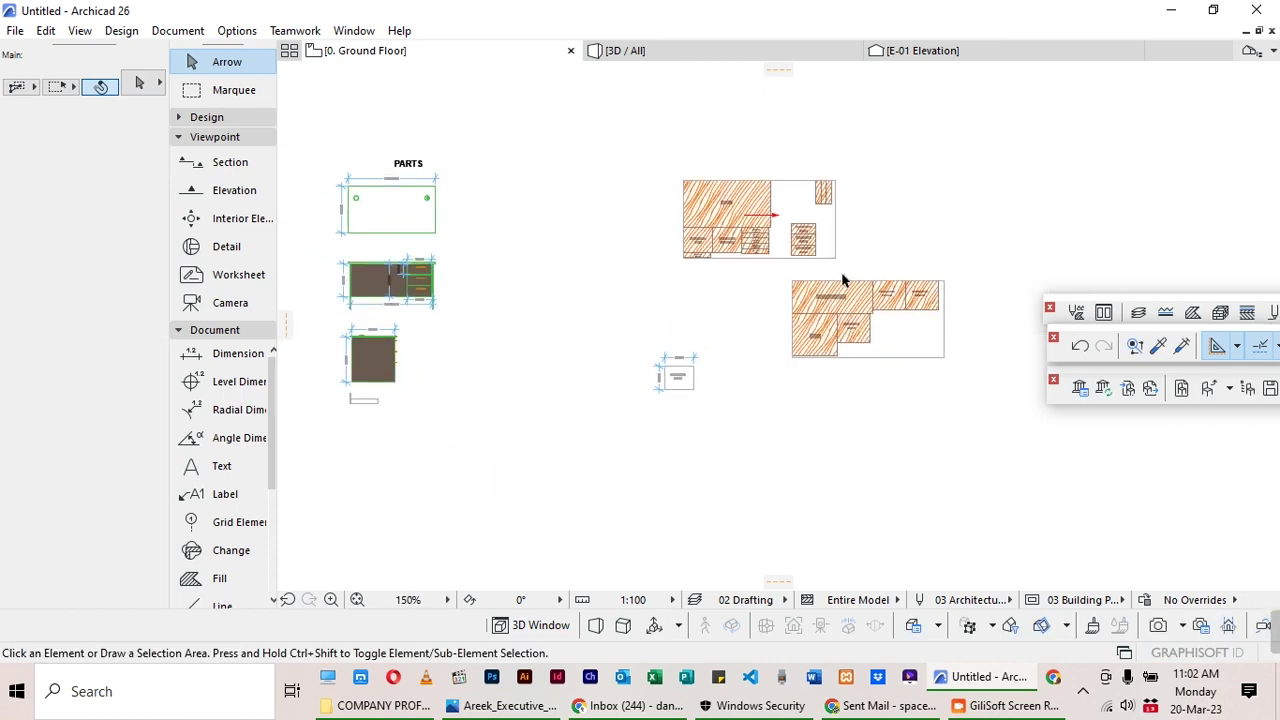
{"action": "scroll", "coordinate": [842, 254], "scroll_direction": "up", "scroll_amount": 3}
{"action": "scroll", "coordinate": [752, 214], "scroll_direction": "down", "scroll_amount": 2}
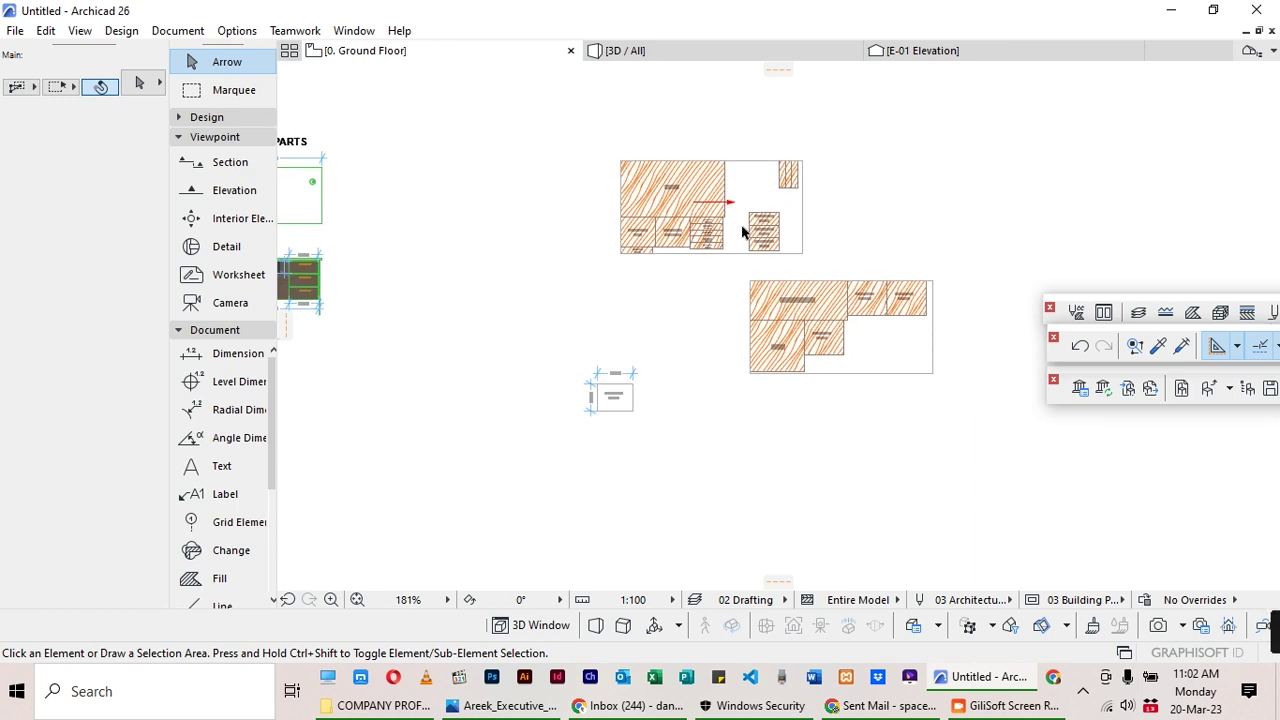
{"action": "scroll", "coordinate": [845, 340], "scroll_direction": "up", "scroll_amount": 3}
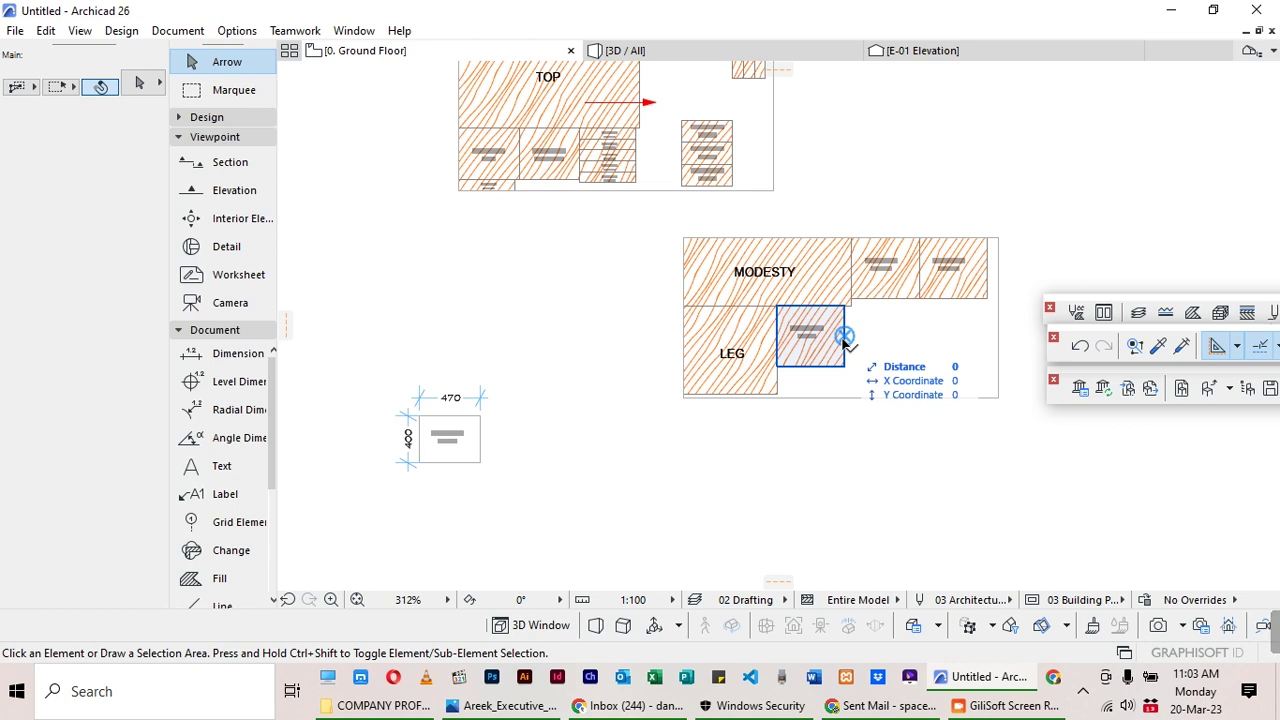
{"action": "scroll", "coordinate": [786, 240], "scroll_direction": "down", "scroll_amount": 2}
Draw a 2440-wide Wood 45 fill below the second board as the third board.
{"action": "left_click", "coordinate": [220, 578]}
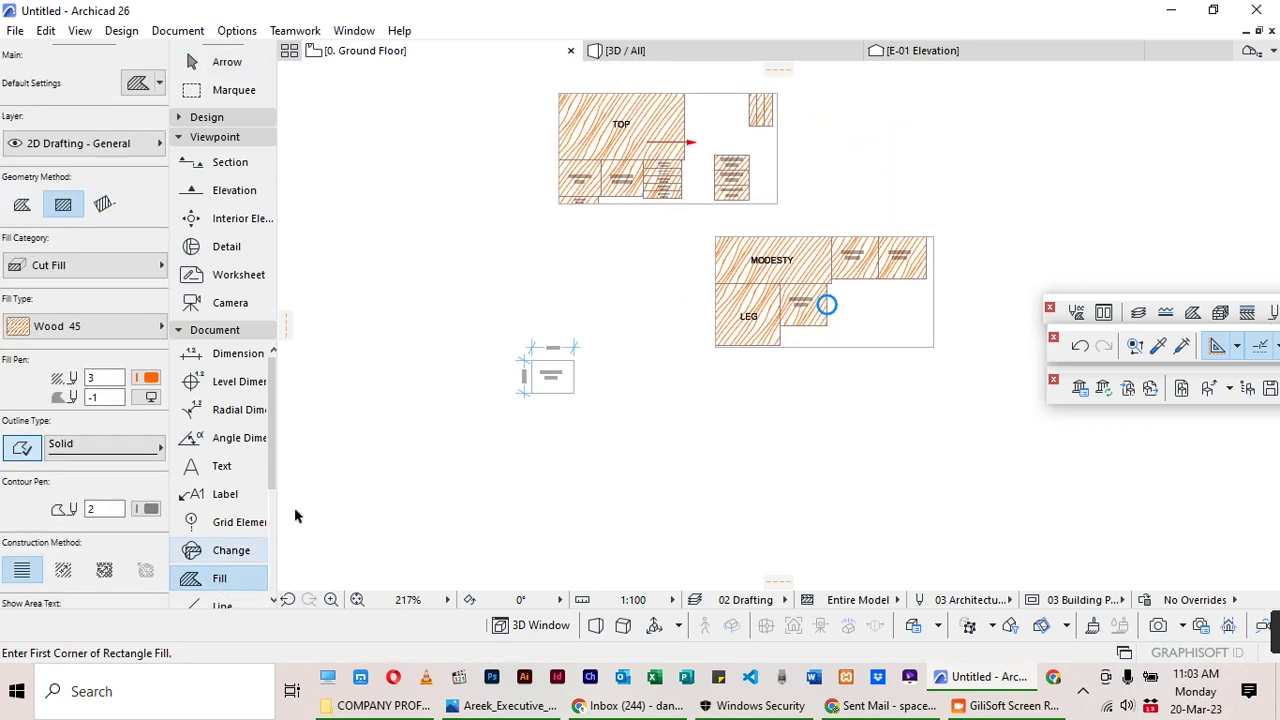
{"action": "left_click", "coordinate": [657, 382]}
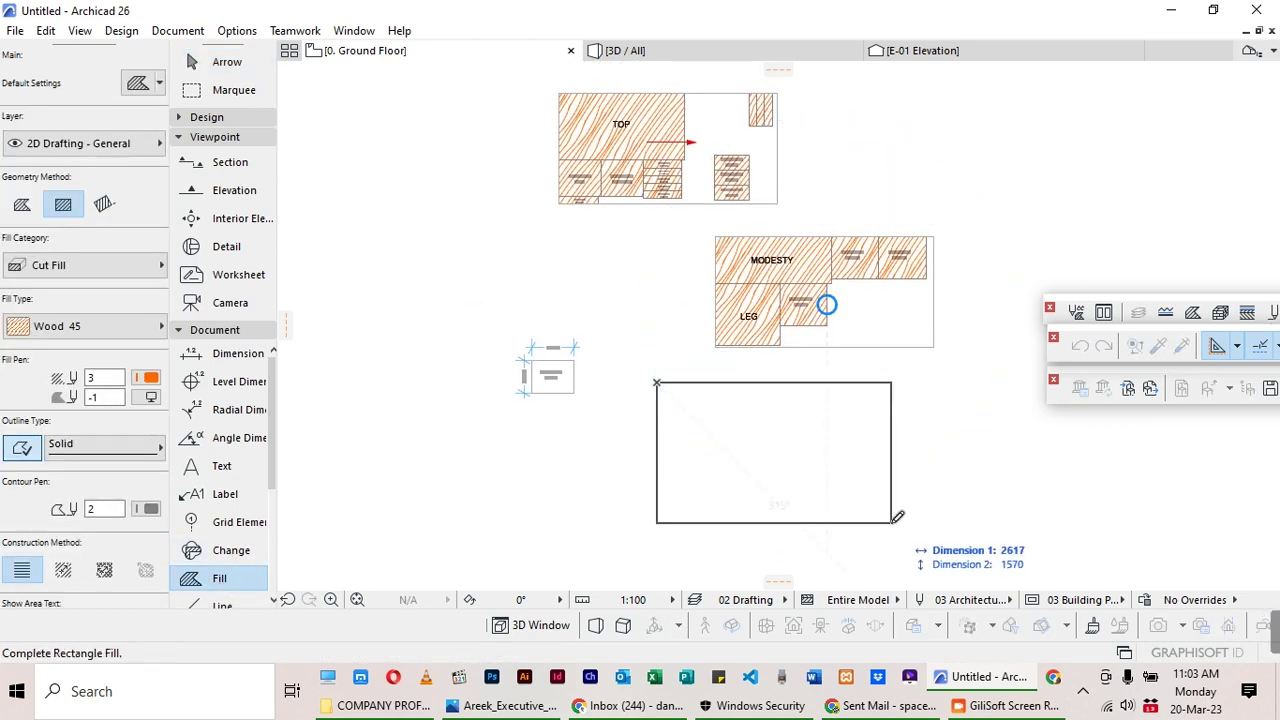
{"action": "type", "text": "2440"}
{"action": "key", "text": "Tab"}
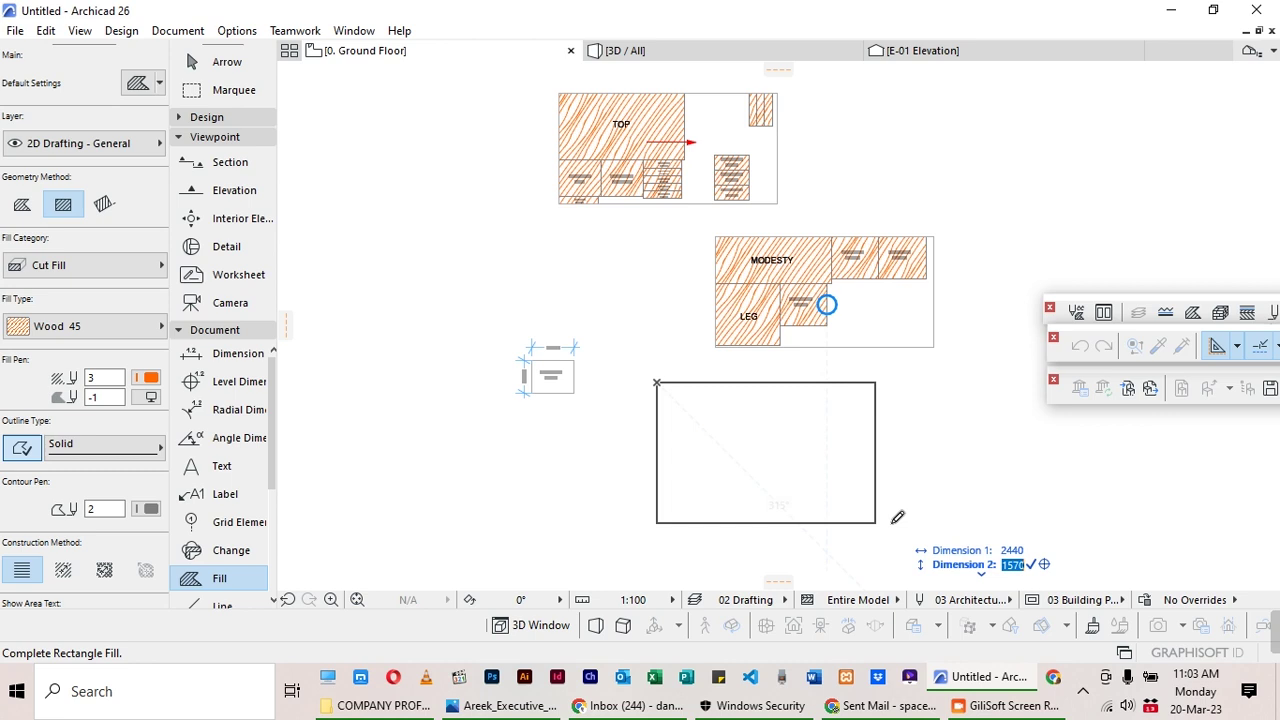
{"action": "type", "text": "124"}
{"action": "key", "text": "Return"}
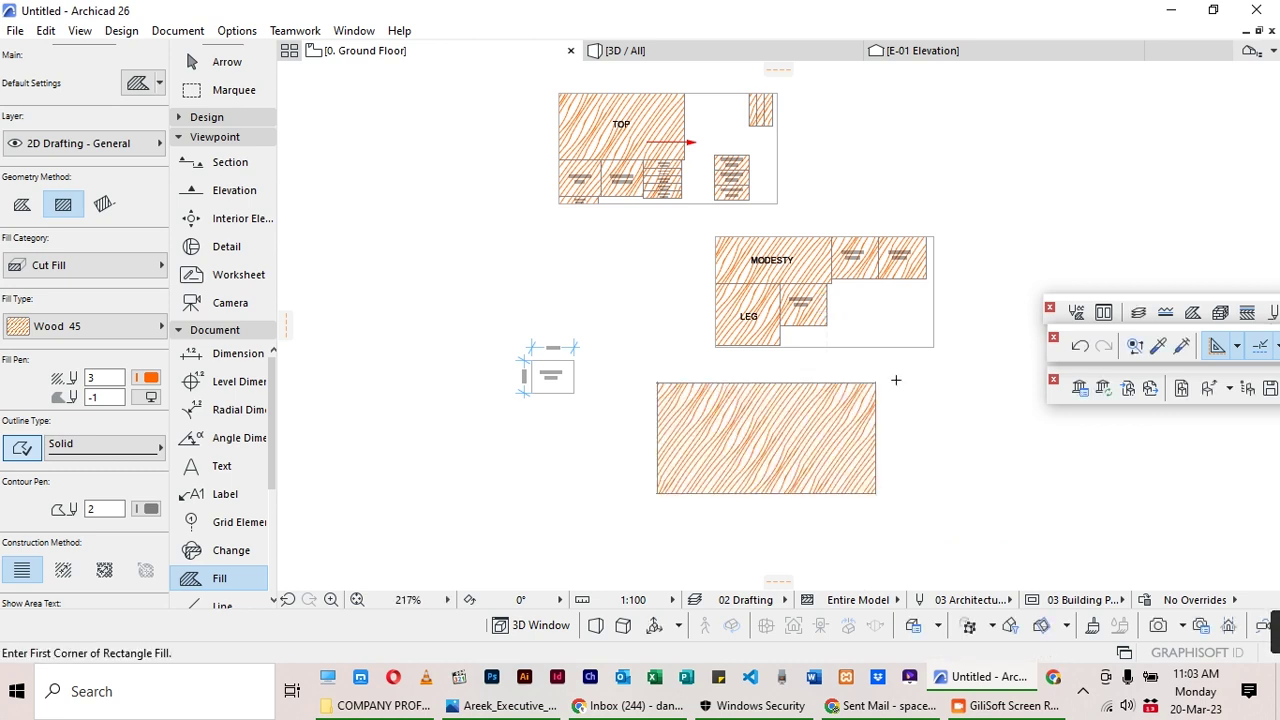
{"action": "scroll", "coordinate": [886, 297], "scroll_direction": "up", "scroll_amount": 5}
{"action": "key", "text": "Escape"}
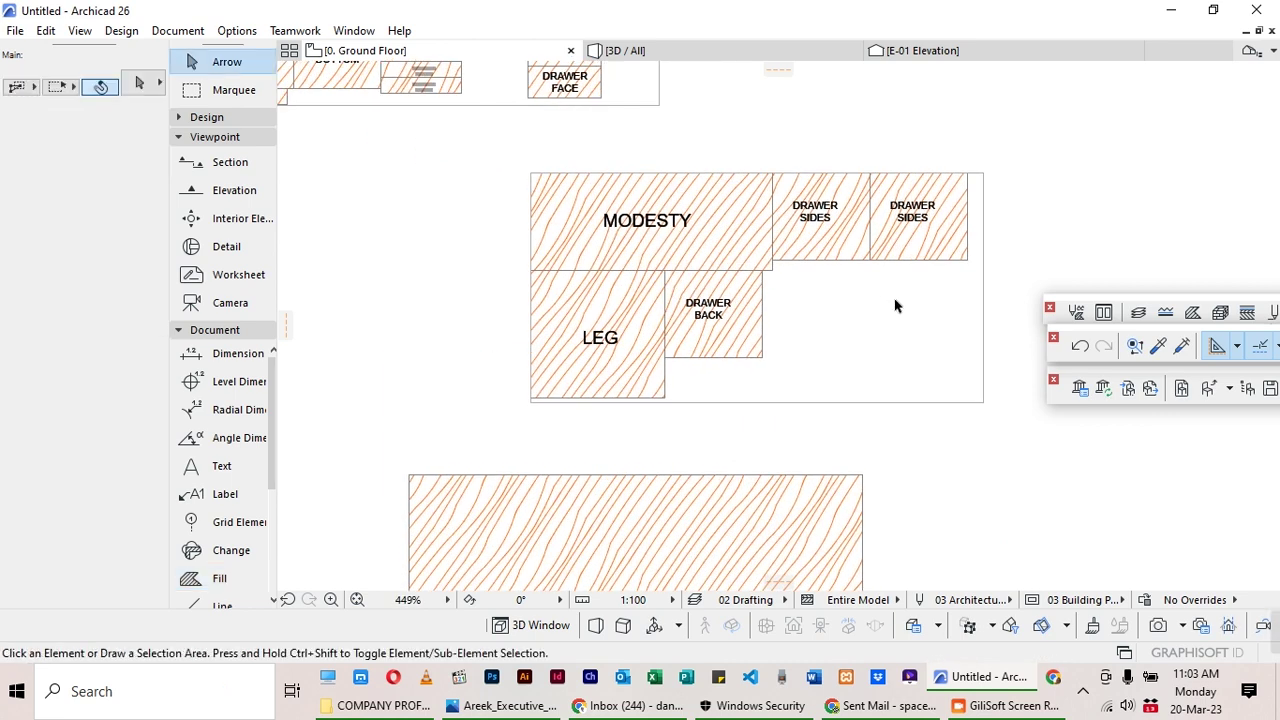
Copy the labelled LEG piece onto the first board, right beside TOP.
{"action": "left_click", "coordinate": [603, 337]}
{"action": "key", "text": "ctrl+d"}
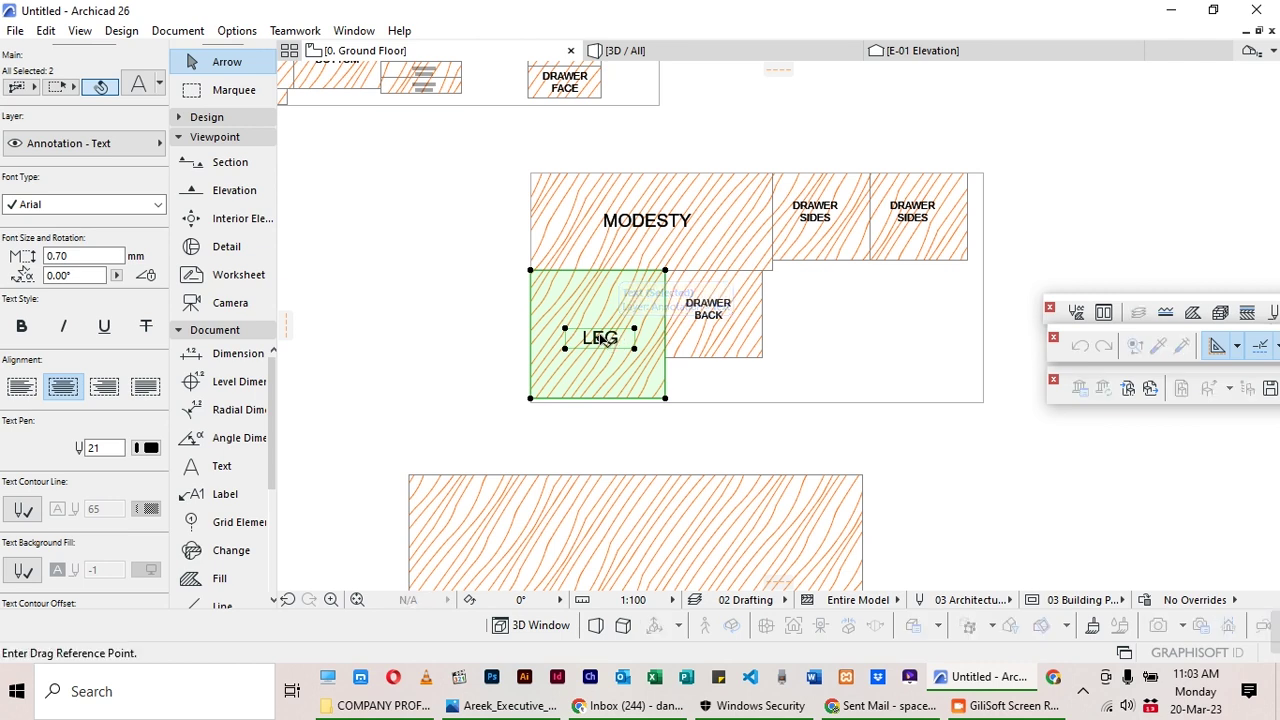
{"action": "key", "text": "ctrl"}
{"action": "left_click", "coordinate": [531, 271]}
{"action": "scroll", "coordinate": [531, 271], "scroll_direction": "down", "scroll_amount": 3}
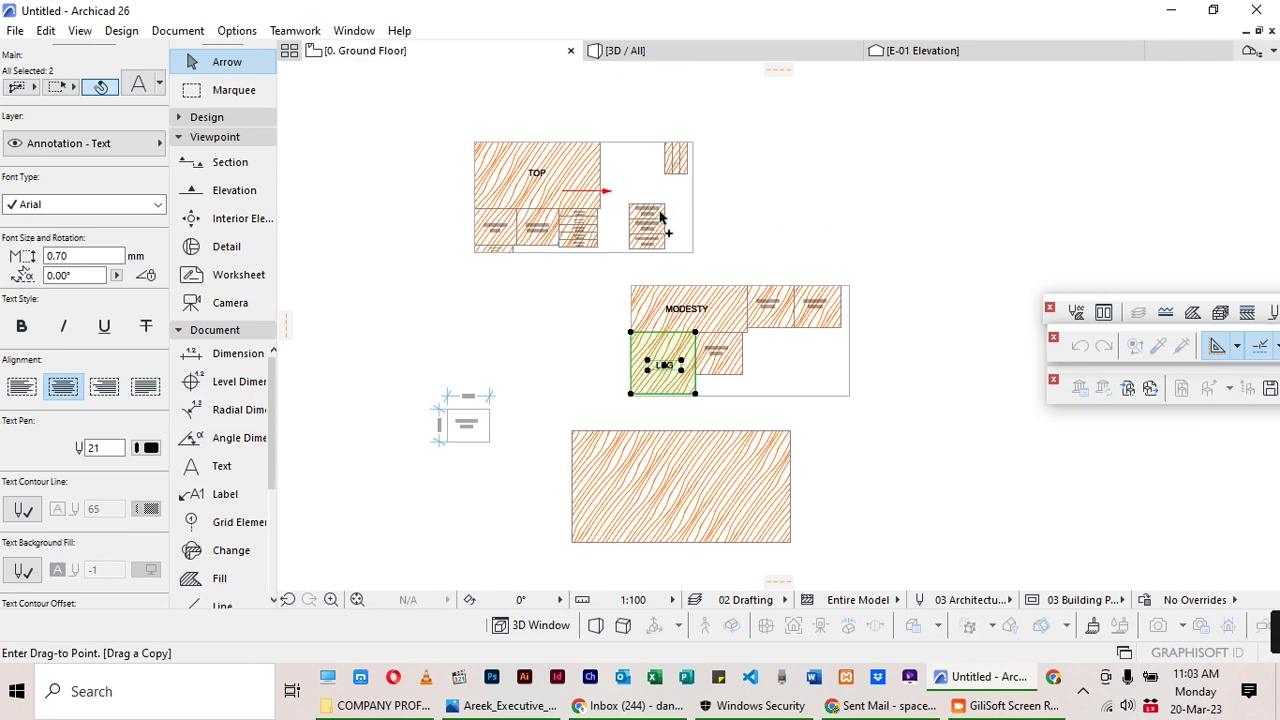
{"action": "scroll", "coordinate": [623, 137], "scroll_direction": "up", "scroll_amount": 4}
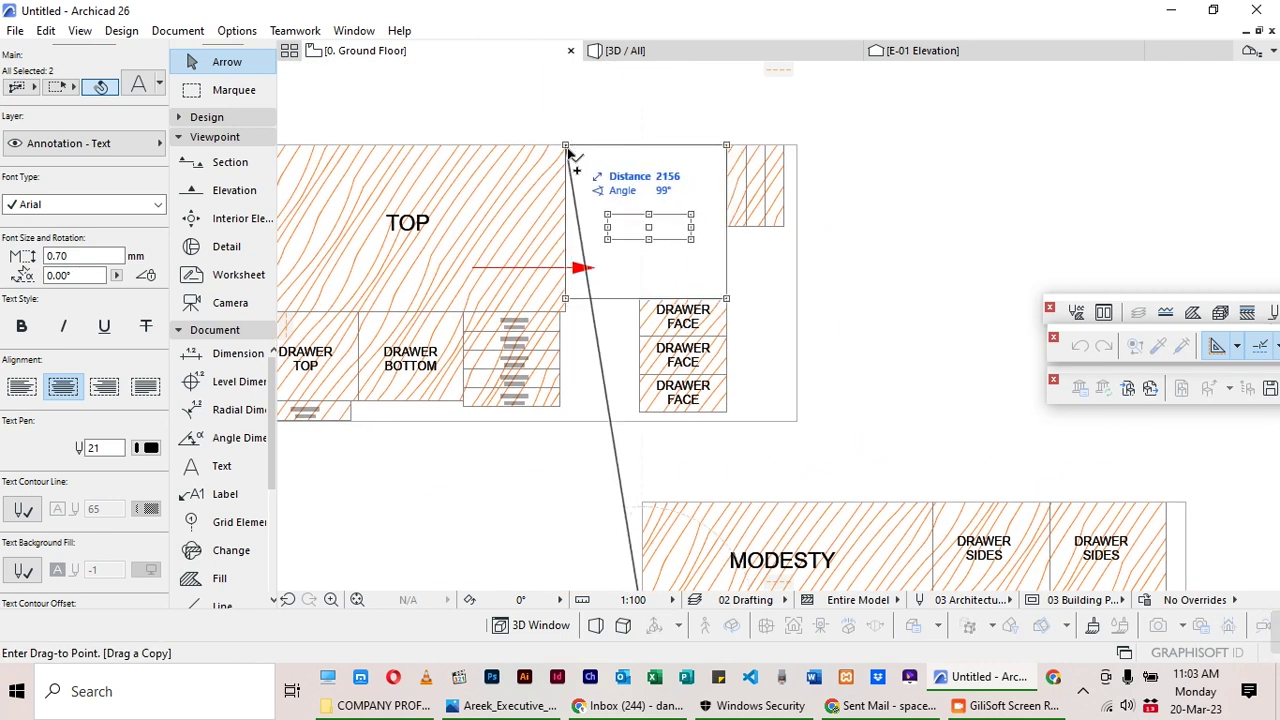
{"action": "left_click", "coordinate": [576, 153]}
{"action": "left_click", "coordinate": [603, 120]}
{"action": "scroll", "coordinate": [730, 257], "scroll_direction": "down", "scroll_amount": 2}
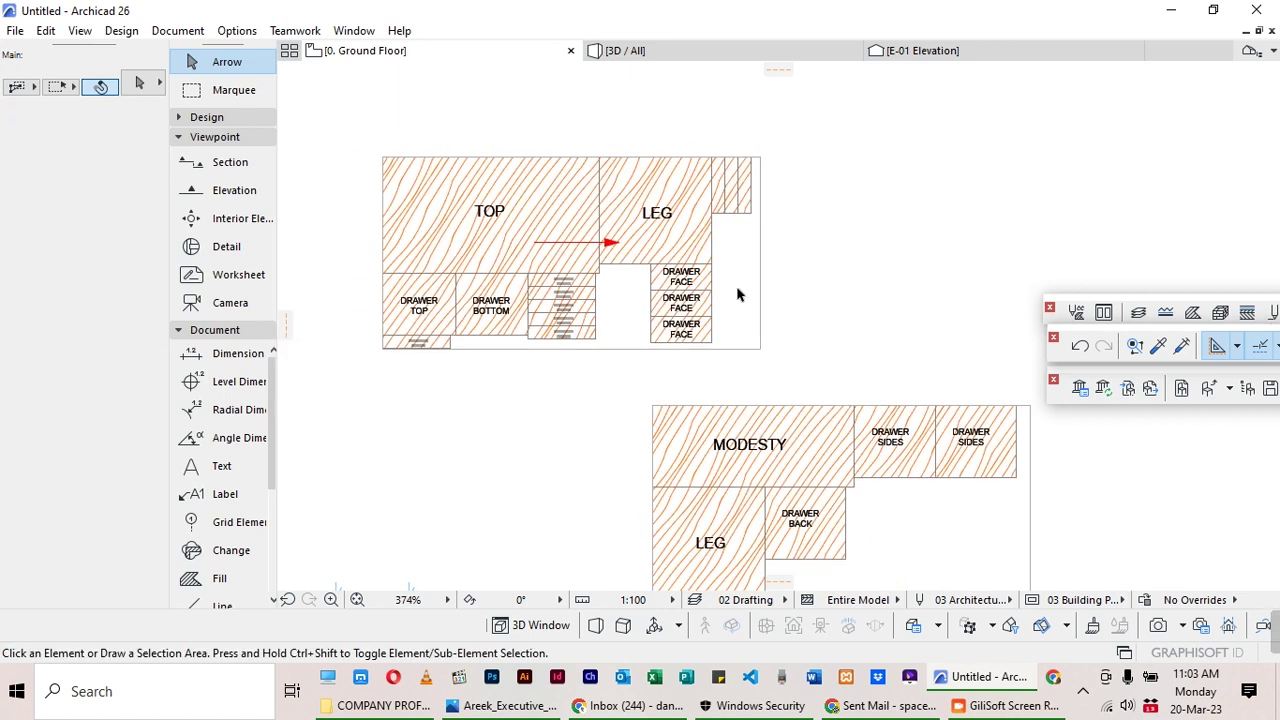
{"action": "scroll", "coordinate": [737, 294], "scroll_direction": "down", "scroll_amount": 4}
{"action": "scroll", "coordinate": [640, 335], "scroll_direction": "up", "scroll_amount": 4}
Delete the large solid wood fill drawn for the third board.
{"action": "scroll", "coordinate": [621, 329], "scroll_direction": "down", "scroll_amount": 2}
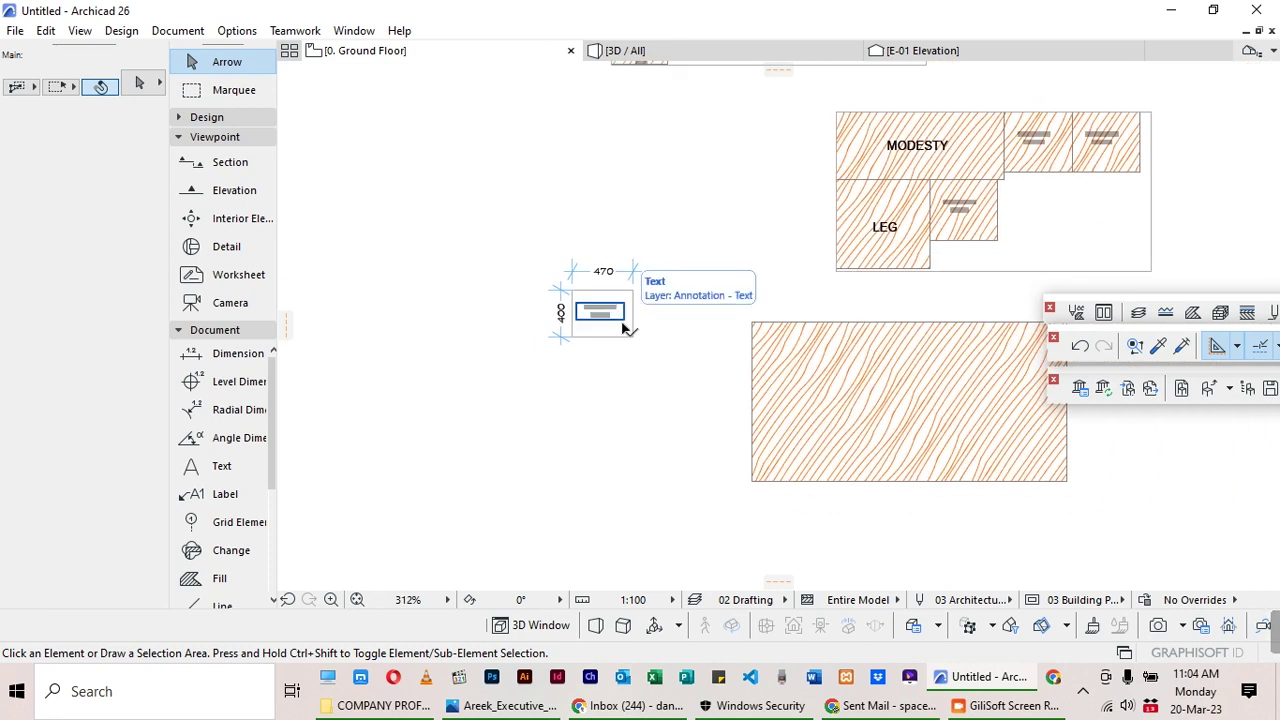
{"action": "scroll", "coordinate": [621, 325], "scroll_direction": "up", "scroll_amount": 2}
{"action": "scroll", "coordinate": [597, 246], "scroll_direction": "down", "scroll_amount": 2}
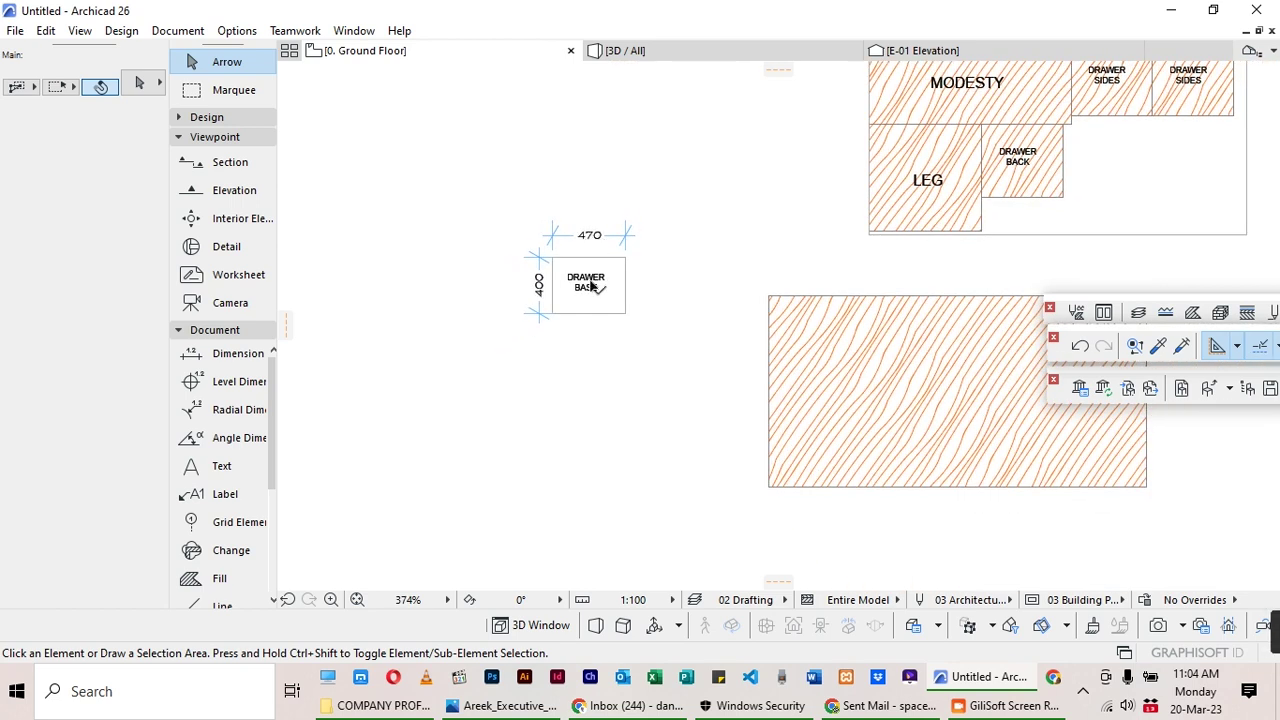
{"action": "scroll", "coordinate": [586, 280], "scroll_direction": "up", "scroll_amount": 2}
{"action": "scroll", "coordinate": [600, 300], "scroll_direction": "down", "scroll_amount": 2}
{"action": "scroll", "coordinate": [617, 326], "scroll_direction": "up", "scroll_amount": 2}
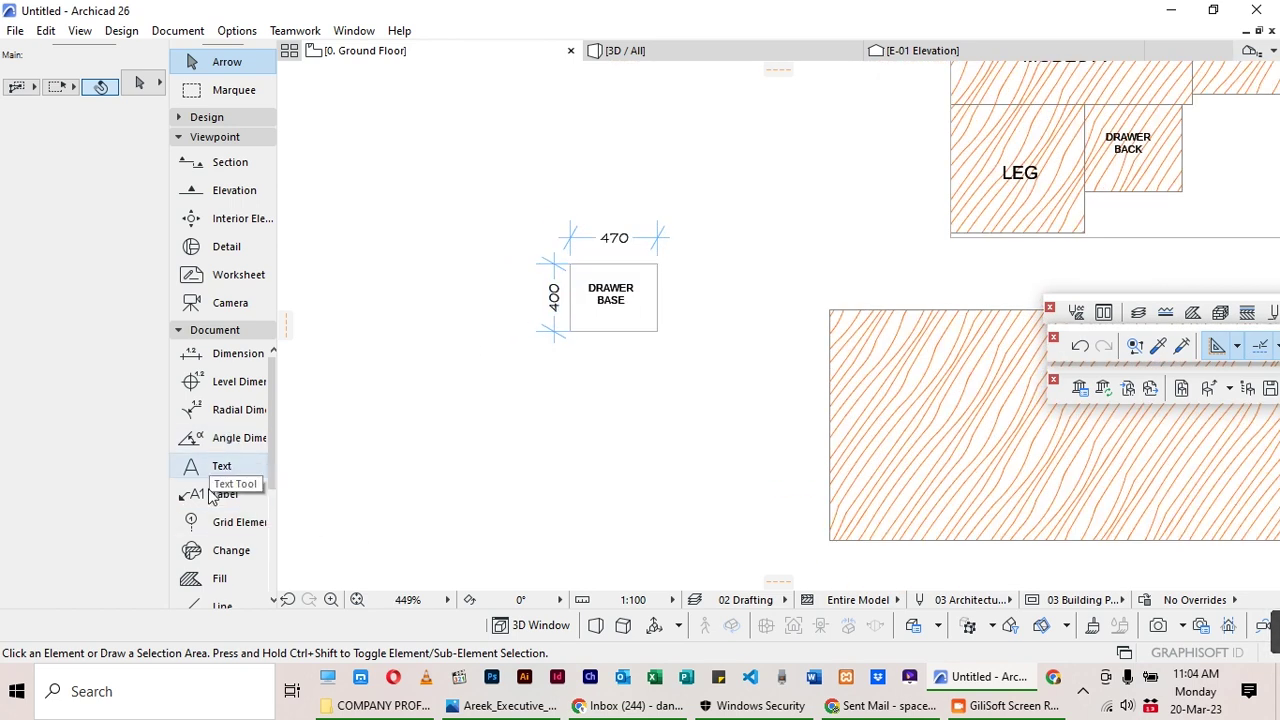
{"action": "left_click", "coordinate": [207, 578]}
{"action": "scroll", "coordinate": [757, 420], "scroll_direction": "down", "scroll_amount": 2}
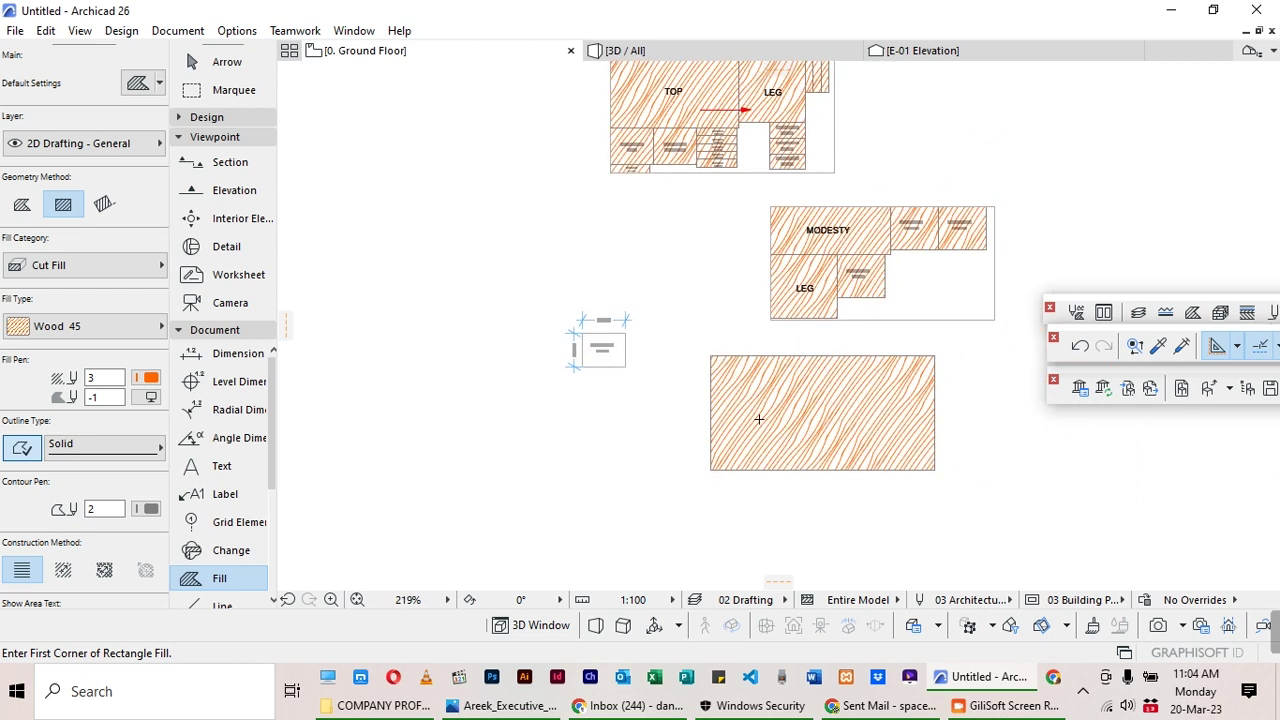
{"action": "left_click", "coordinate": [772, 406], "text": "shift"}
{"action": "key", "text": "Delete"}
Draw a 2440 × 1240 line rectangle as the third board outline.
{"action": "left_click", "coordinate": [222, 604]}
{"action": "left_click", "coordinate": [646, 402]}
{"action": "type", "text": "2"}
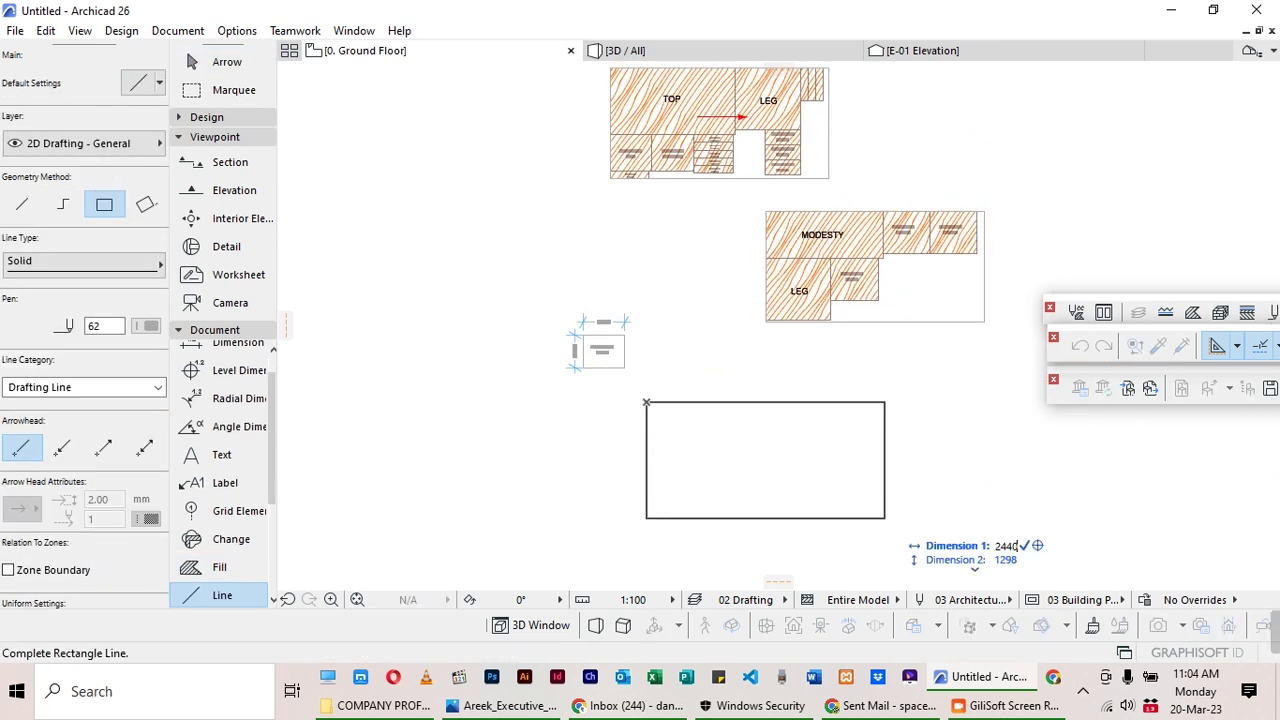
{"action": "type", "text": "440"}
{"action": "key", "text": "Tab"}
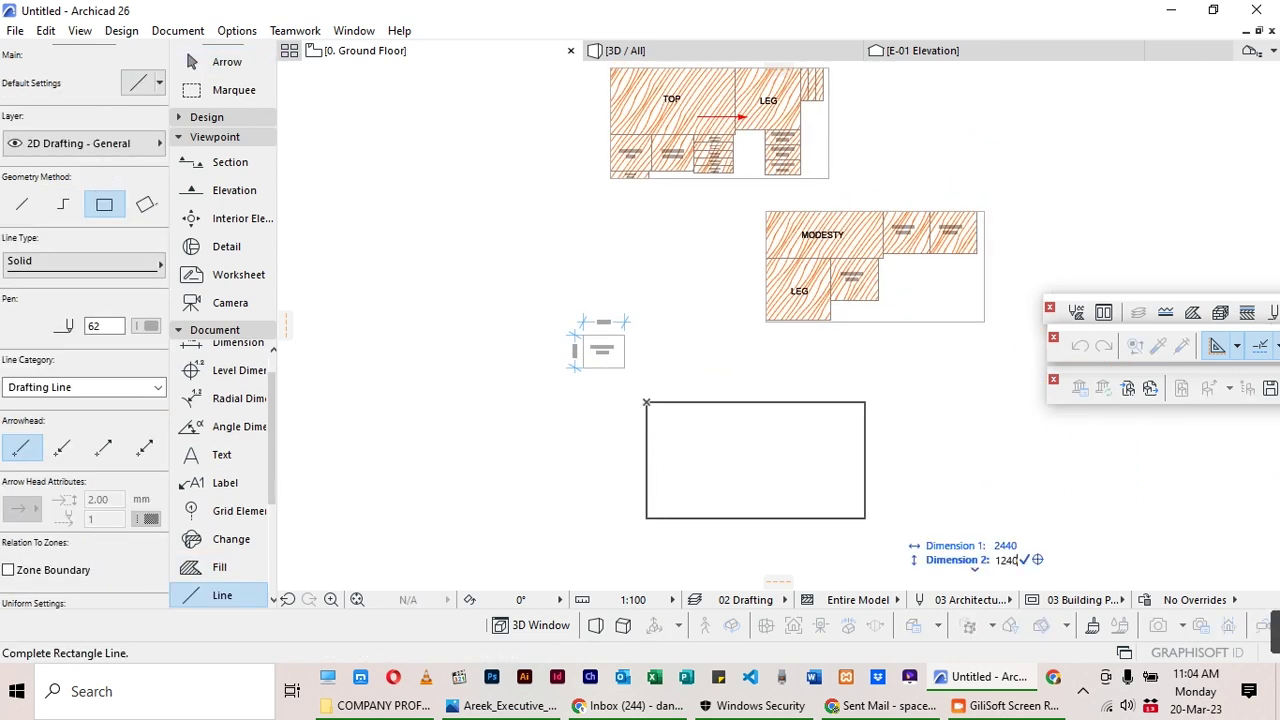
{"action": "key", "text": "Return"}
{"action": "scroll", "coordinate": [694, 316], "scroll_direction": "down", "scroll_amount": 3}
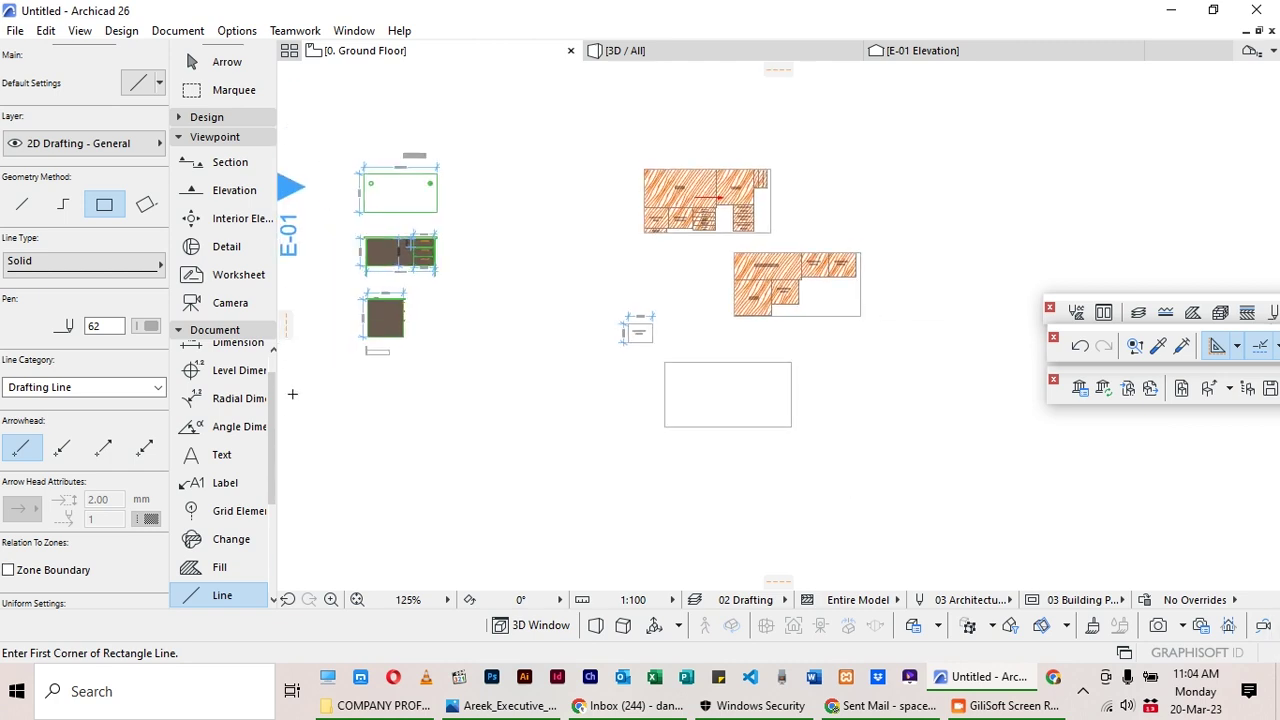
Draw a 470 × 400 wood fill at the board's top-left corner.
{"action": "left_click", "coordinate": [219, 567]}
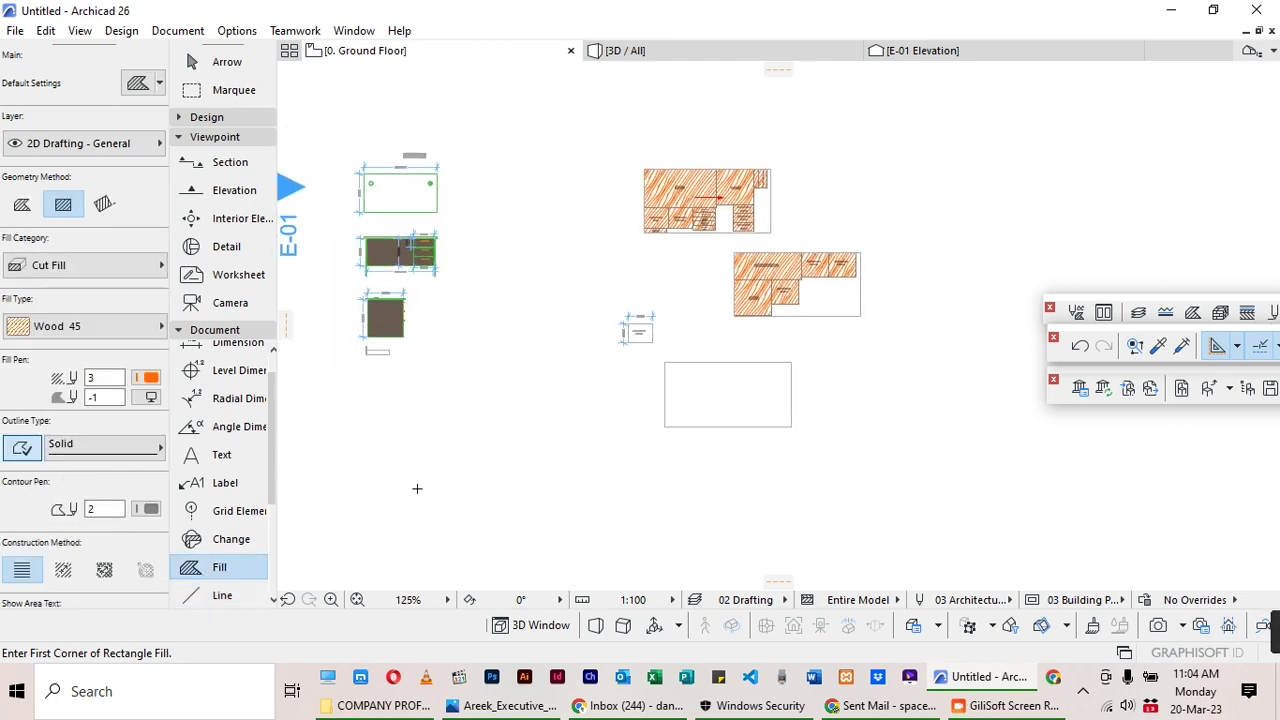
{"action": "scroll", "coordinate": [645, 348], "scroll_direction": "up", "scroll_amount": 4}
{"action": "left_click", "coordinate": [690, 406]}
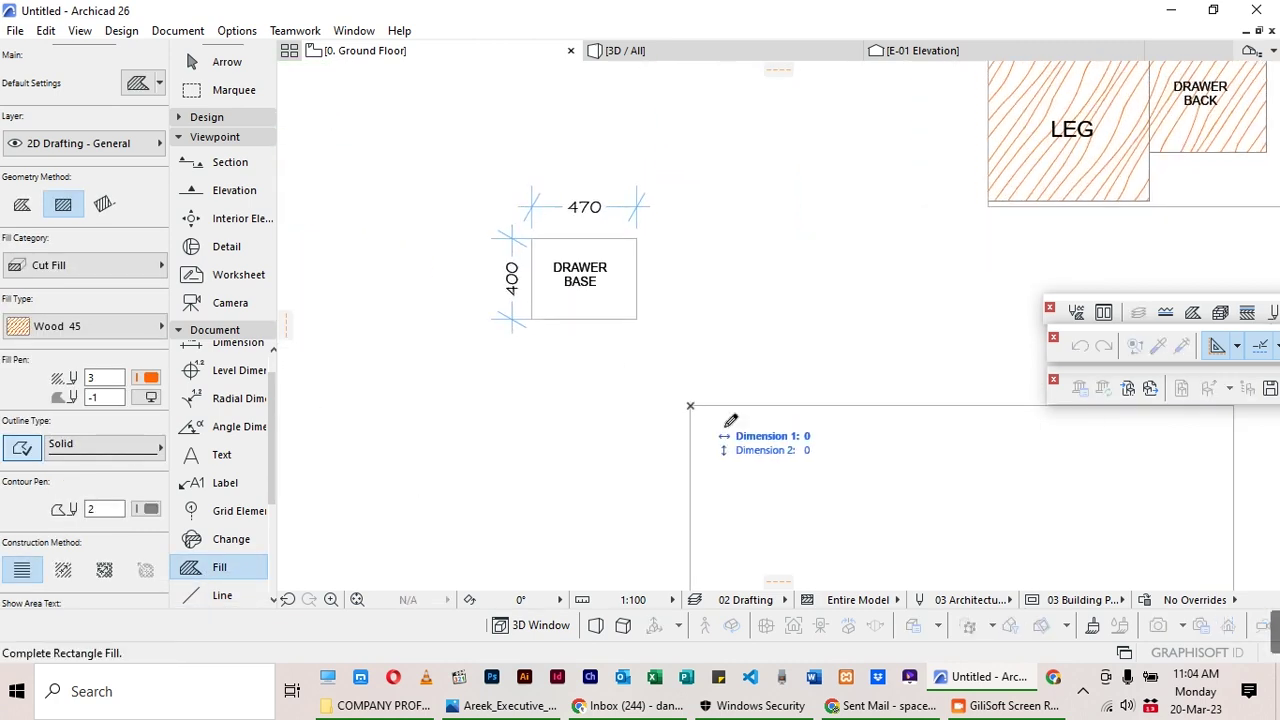
{"action": "type", "text": "47"}
{"action": "key", "text": "Tab"}
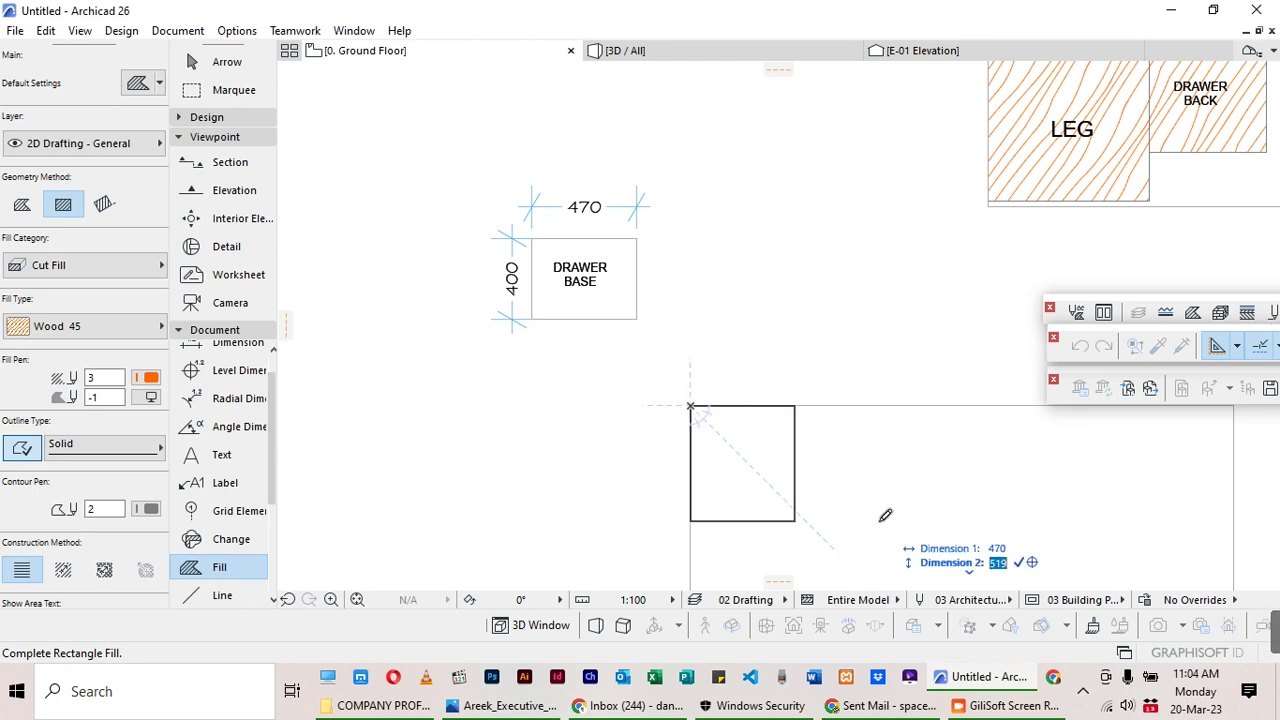
{"action": "key", "text": "Return"}
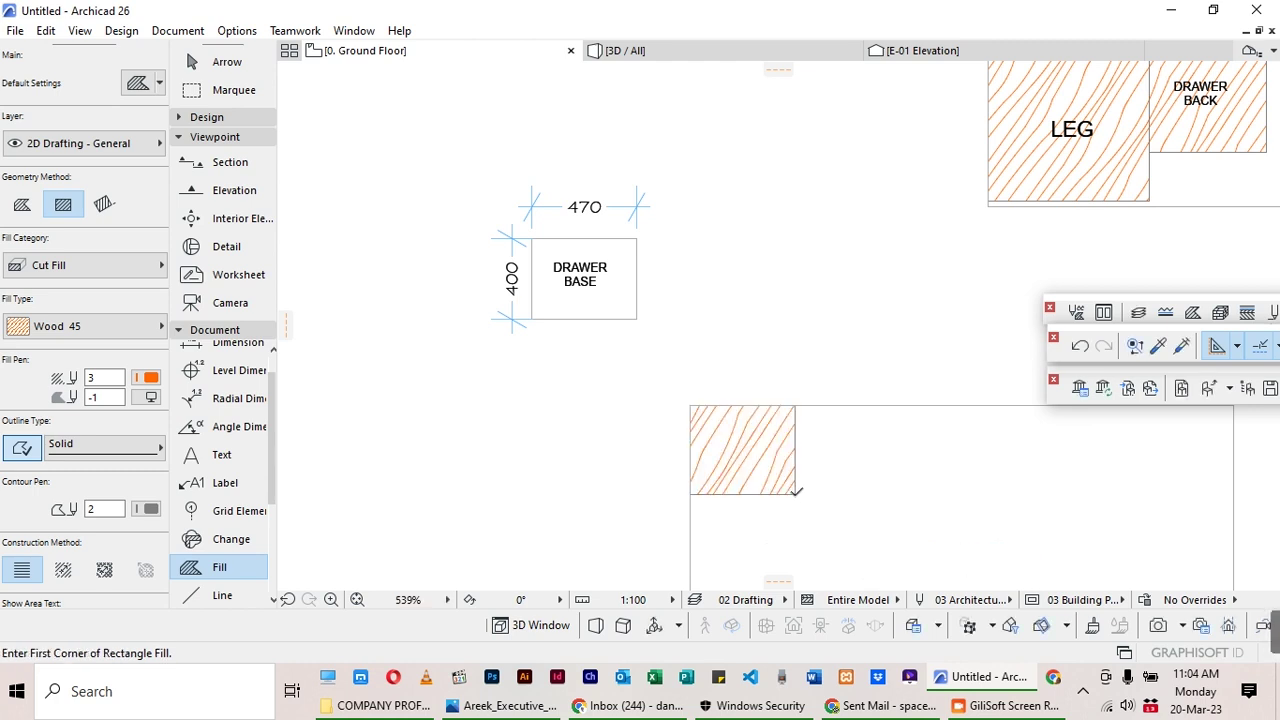
Copy the DRAWER BASE label into the new 470 × 400 fill.
{"action": "left_click", "coordinate": [227, 61]}
{"action": "left_click", "coordinate": [575, 280]}
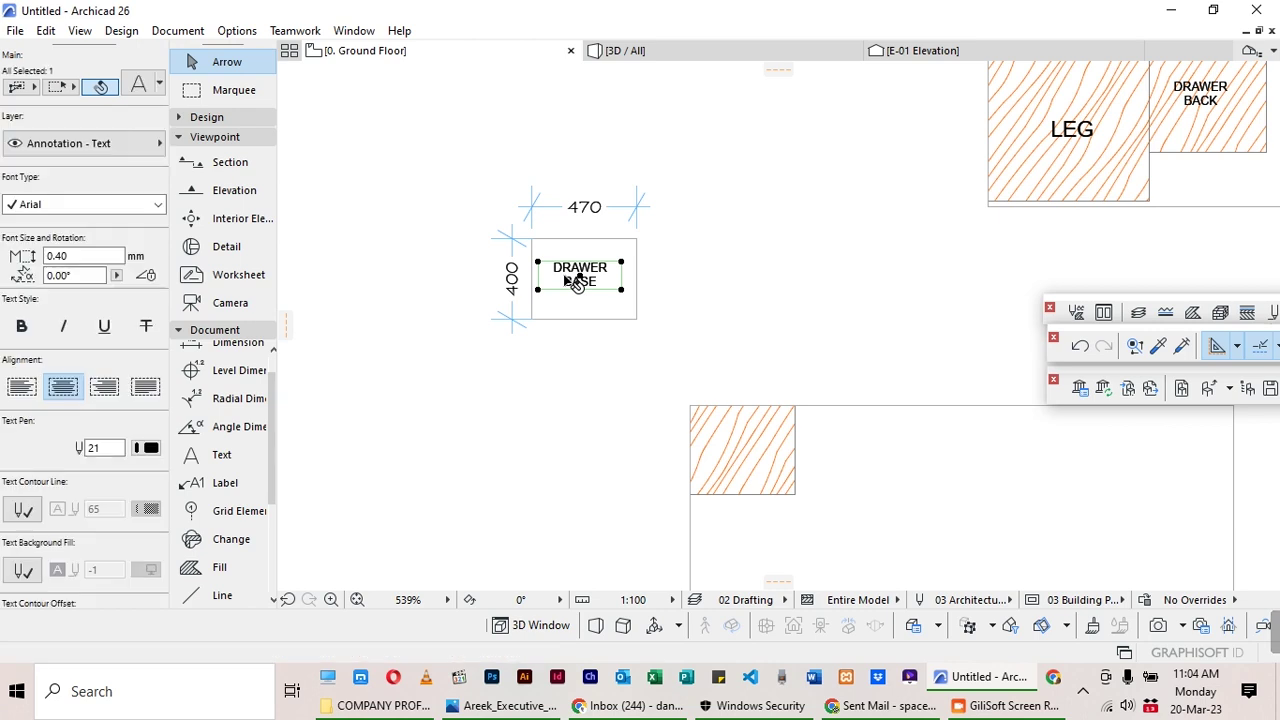
{"action": "key", "text": "ctrl+shift+d"}
{"action": "left_click", "coordinate": [568, 278]}
{"action": "scroll", "coordinate": [751, 512], "scroll_direction": "up", "scroll_amount": 2}
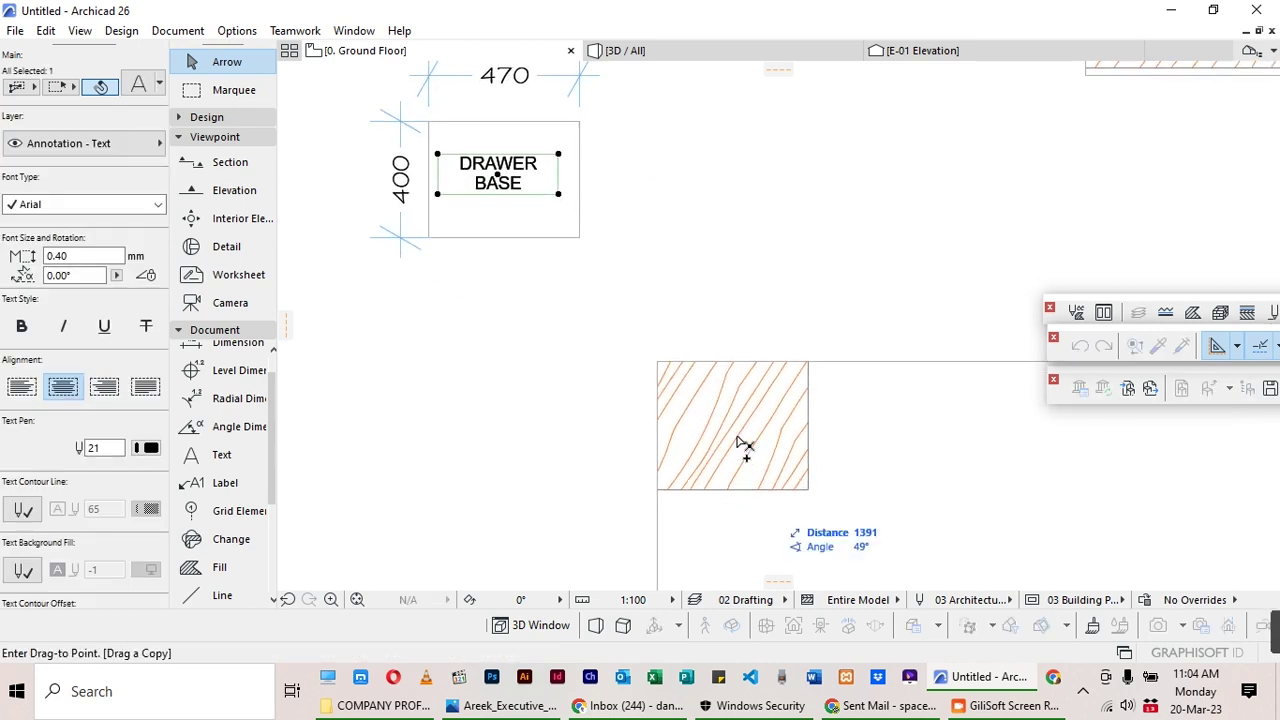
{"action": "left_click", "coordinate": [716, 433]}
{"action": "left_click", "coordinate": [826, 423]}
Copy the labelled DRAWER BASE piece twice to the right along the board top.
{"action": "mouse_move", "coordinate": [834, 397]}
{"action": "left_mouse_down"}
{"action": "mouse_move", "coordinate": [729, 486]}
{"action": "mouse_move", "coordinate": [738, 492]}
{"action": "left_mouse_up"}
{"action": "key", "text": "ctrl+shift+d"}
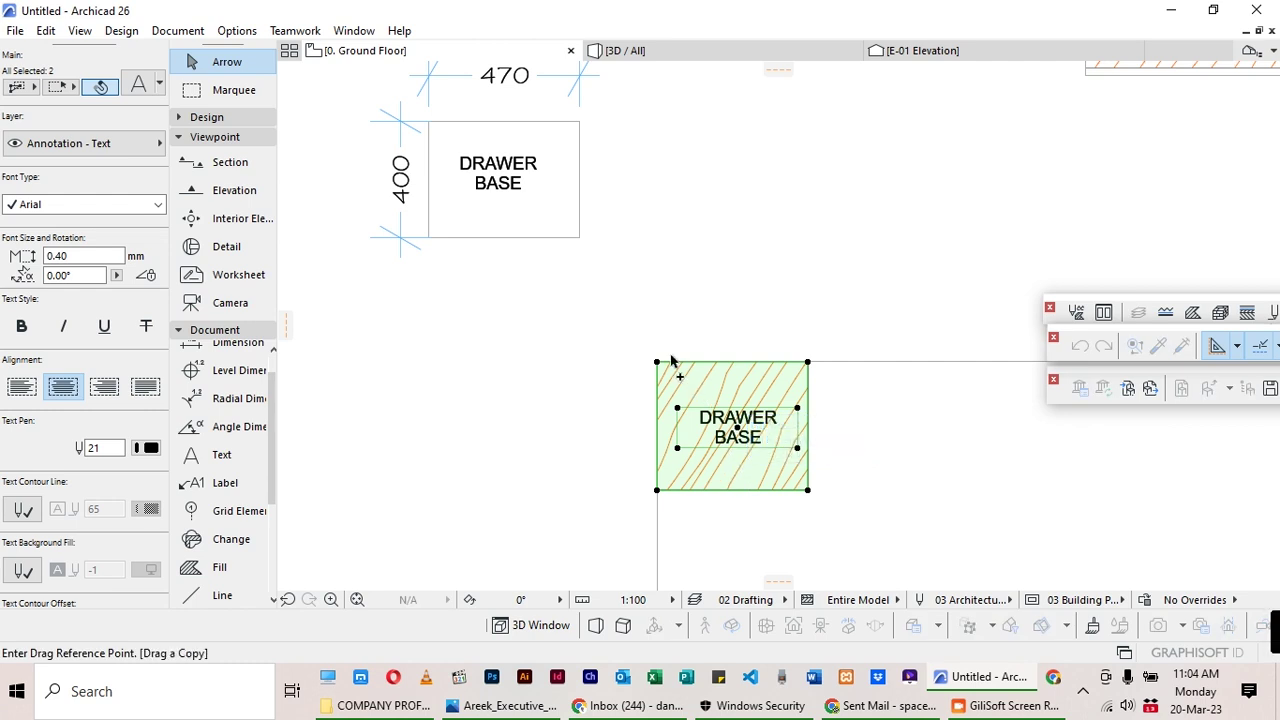
{"action": "left_click", "coordinate": [657, 362]}
{"action": "scroll", "coordinate": [646, 349], "scroll_direction": "down", "scroll_amount": 3}
{"action": "left_click", "coordinate": [737, 355]}
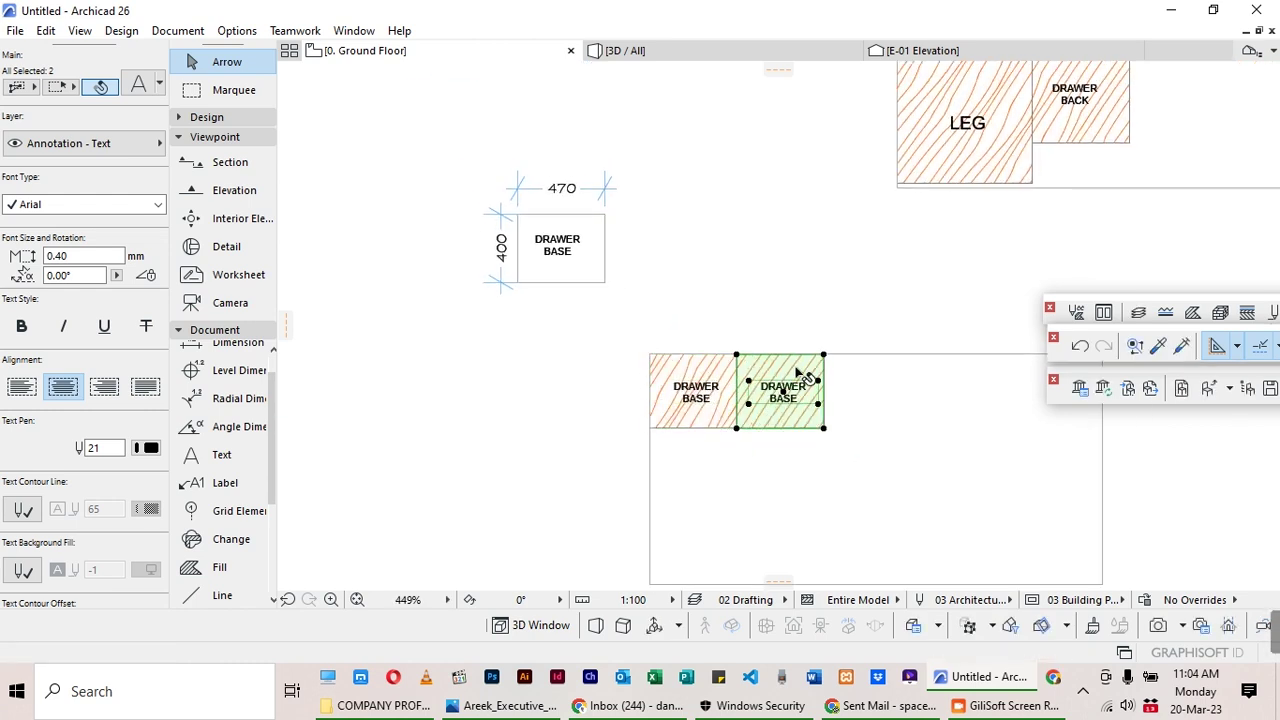
{"action": "key", "text": "ctrl+shift+d"}
{"action": "left_click", "coordinate": [737, 355]}
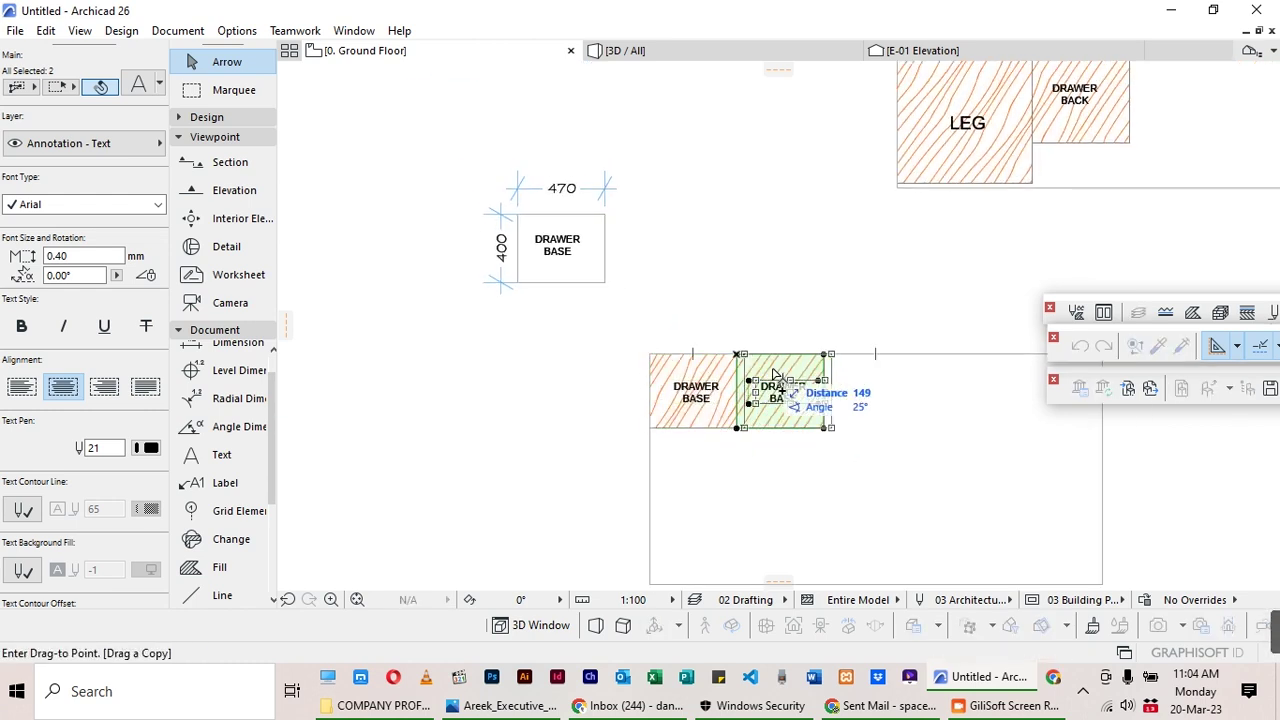
{"action": "left_click", "coordinate": [824, 355]}
Slide the three DRAWER FACE pieces and labels left against the drawer stack.
{"action": "scroll", "coordinate": [717, 466], "scroll_direction": "down", "scroll_amount": 3}
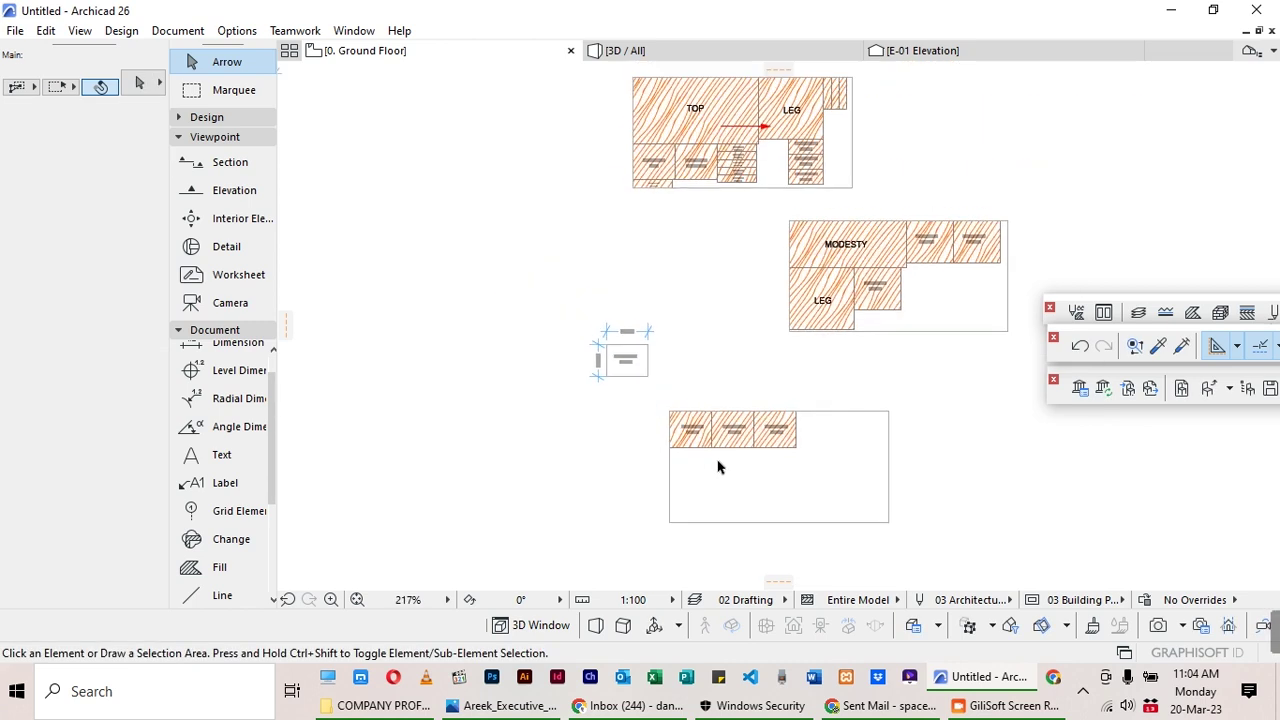
{"action": "left_click_drag", "start_coordinate": [702, 302], "coordinate": [527, 409]}
{"action": "left_click", "coordinate": [525, 407]}
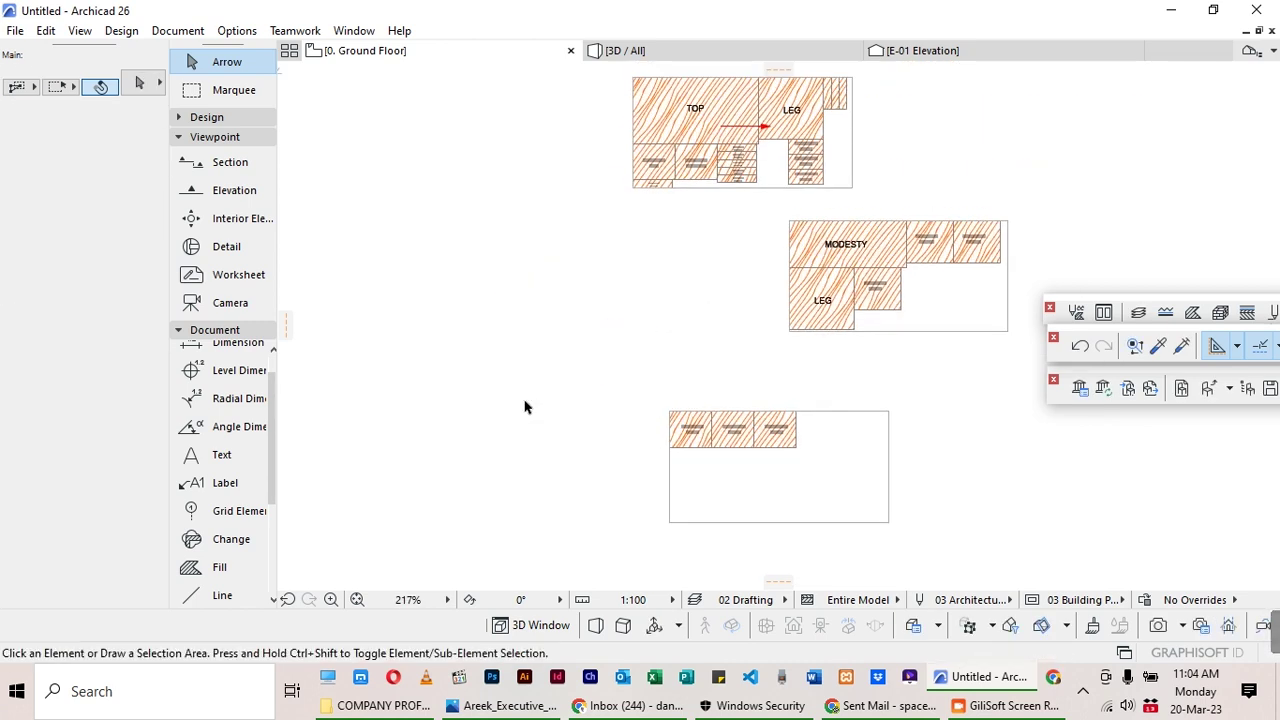
{"action": "scroll", "coordinate": [749, 386], "scroll_direction": "down", "scroll_amount": 3}
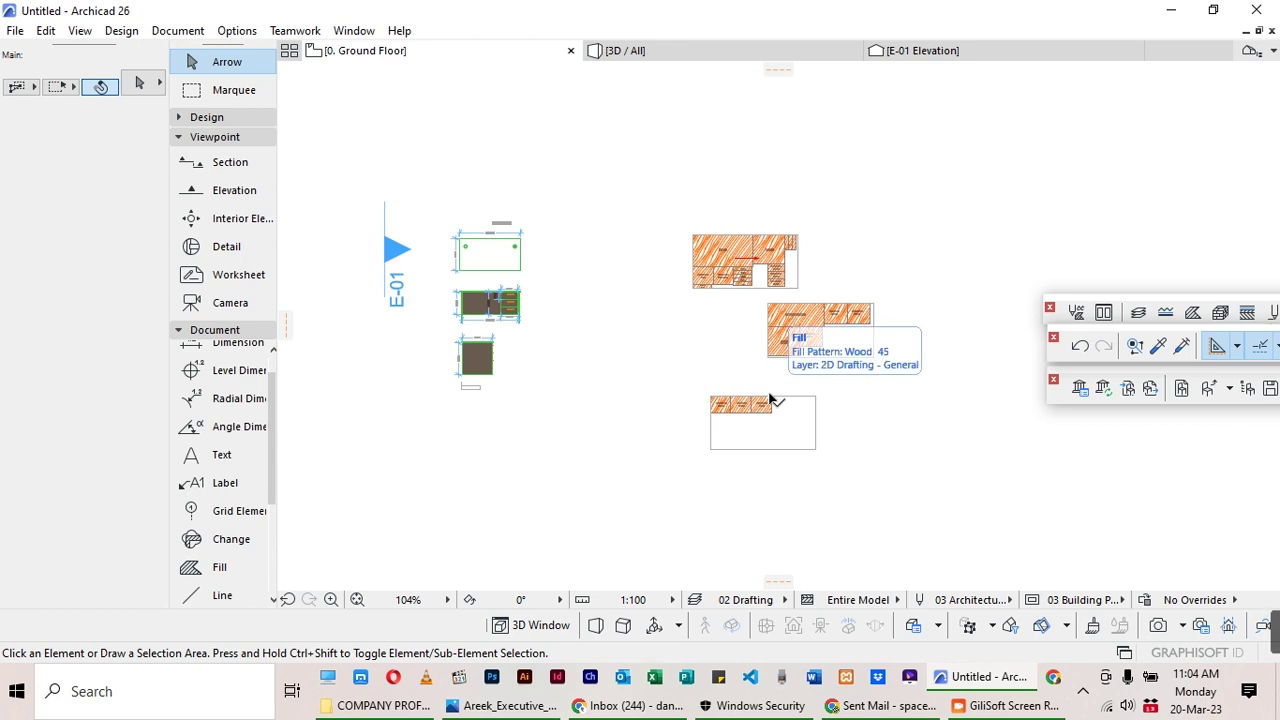
{"action": "scroll", "coordinate": [814, 351], "scroll_direction": "up", "scroll_amount": 5}
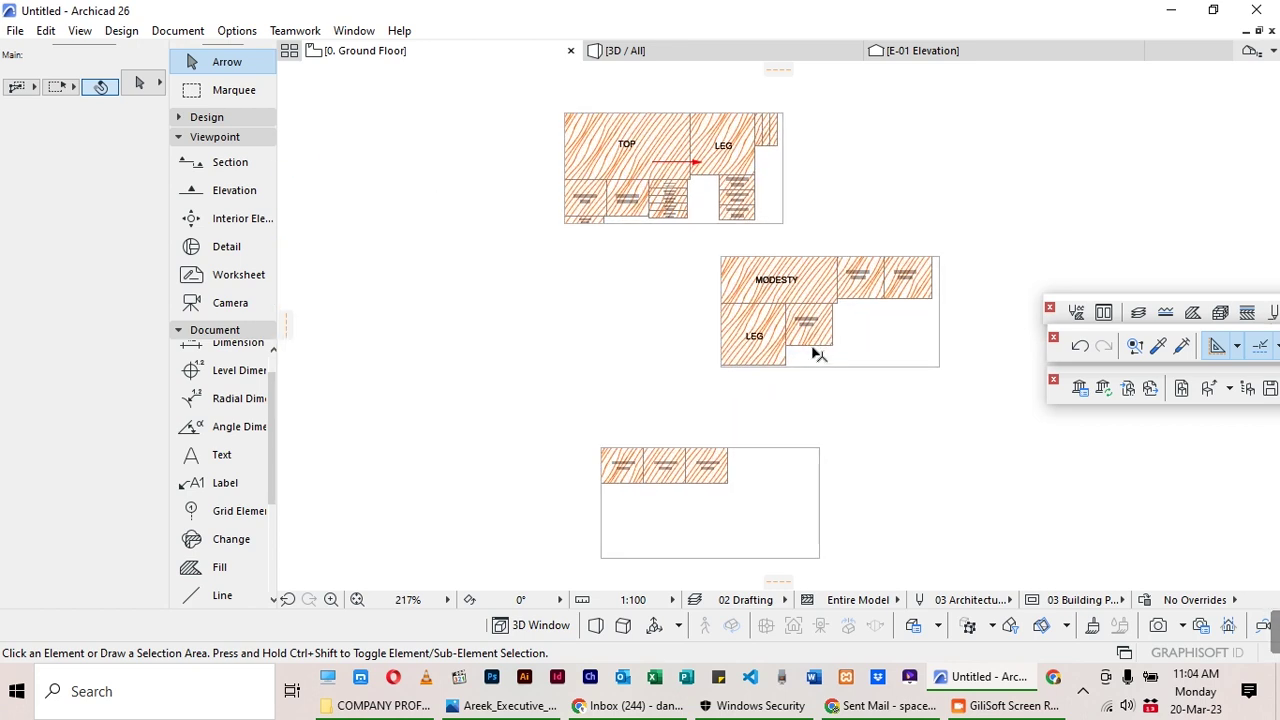
{"action": "scroll", "coordinate": [774, 215], "scroll_direction": "up", "scroll_amount": 1}
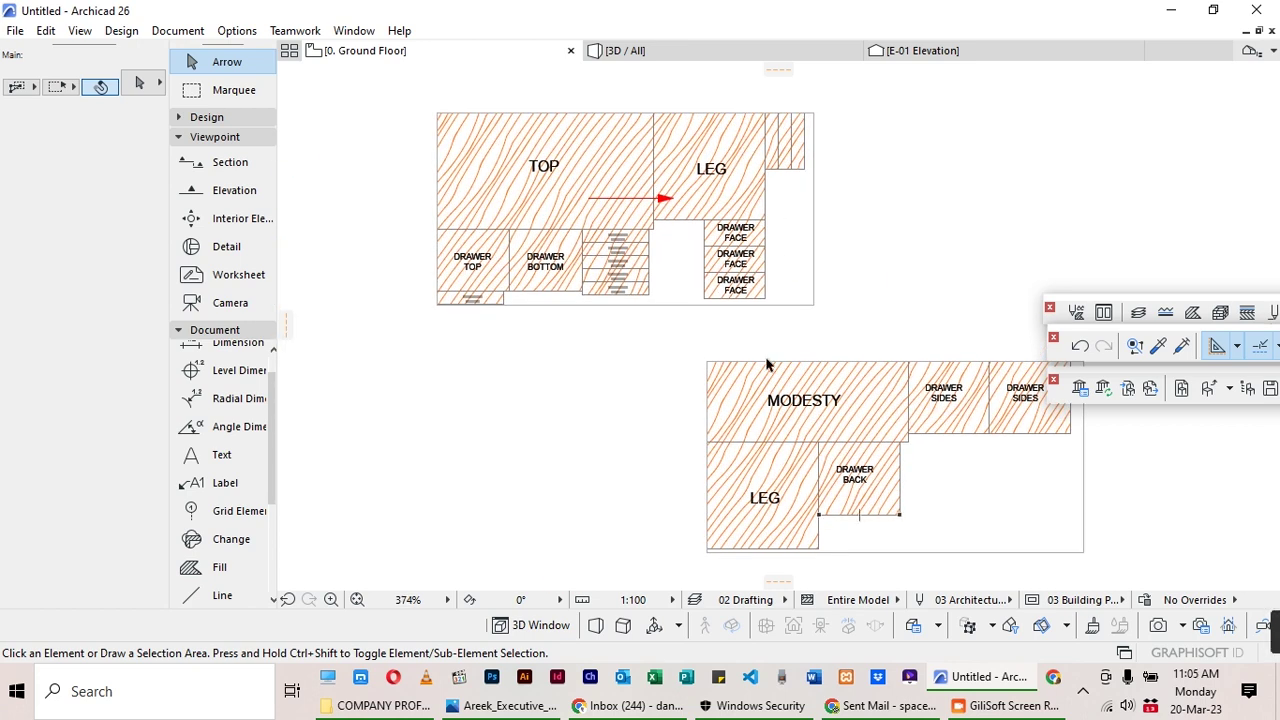
{"action": "scroll", "coordinate": [768, 365], "scroll_direction": "down", "scroll_amount": 1}
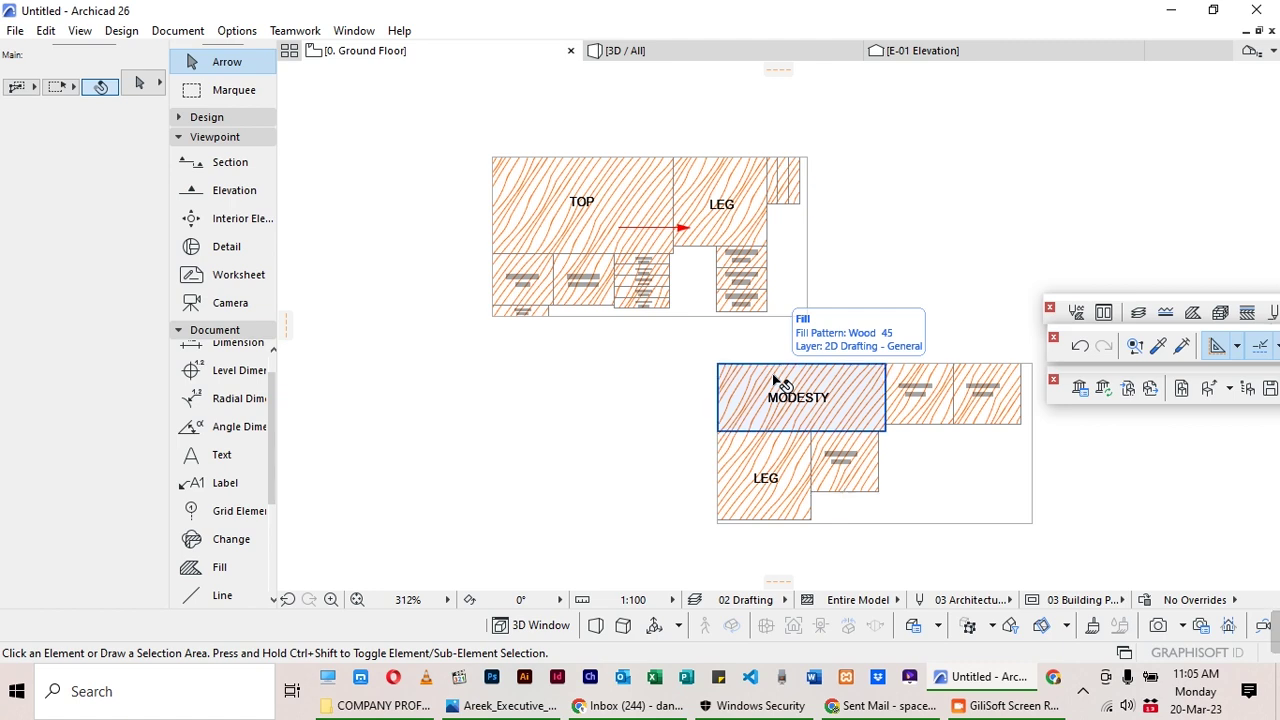
{"action": "scroll", "coordinate": [768, 281], "scroll_direction": "up", "scroll_amount": 2}
{"action": "left_click", "coordinate": [784, 228]}
{"action": "left_click", "coordinate": [657, 316]}
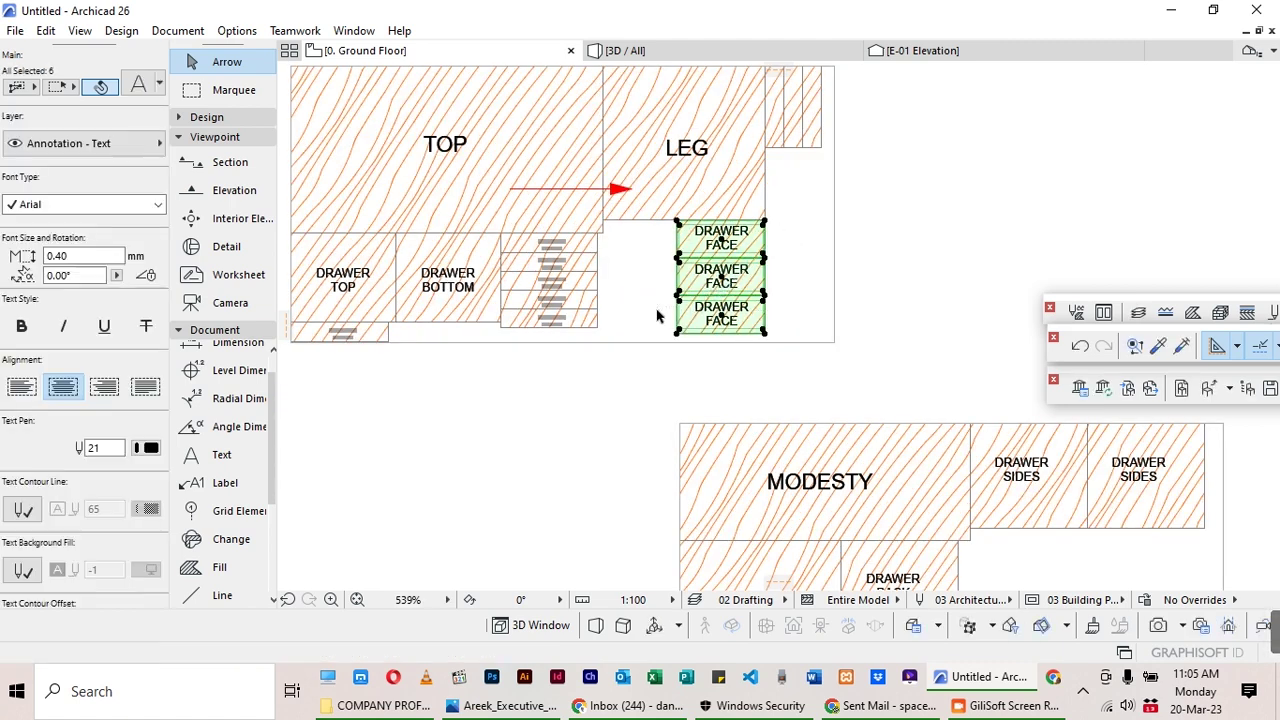
{"action": "scroll", "coordinate": [678, 224], "scroll_direction": "up", "scroll_amount": 7}
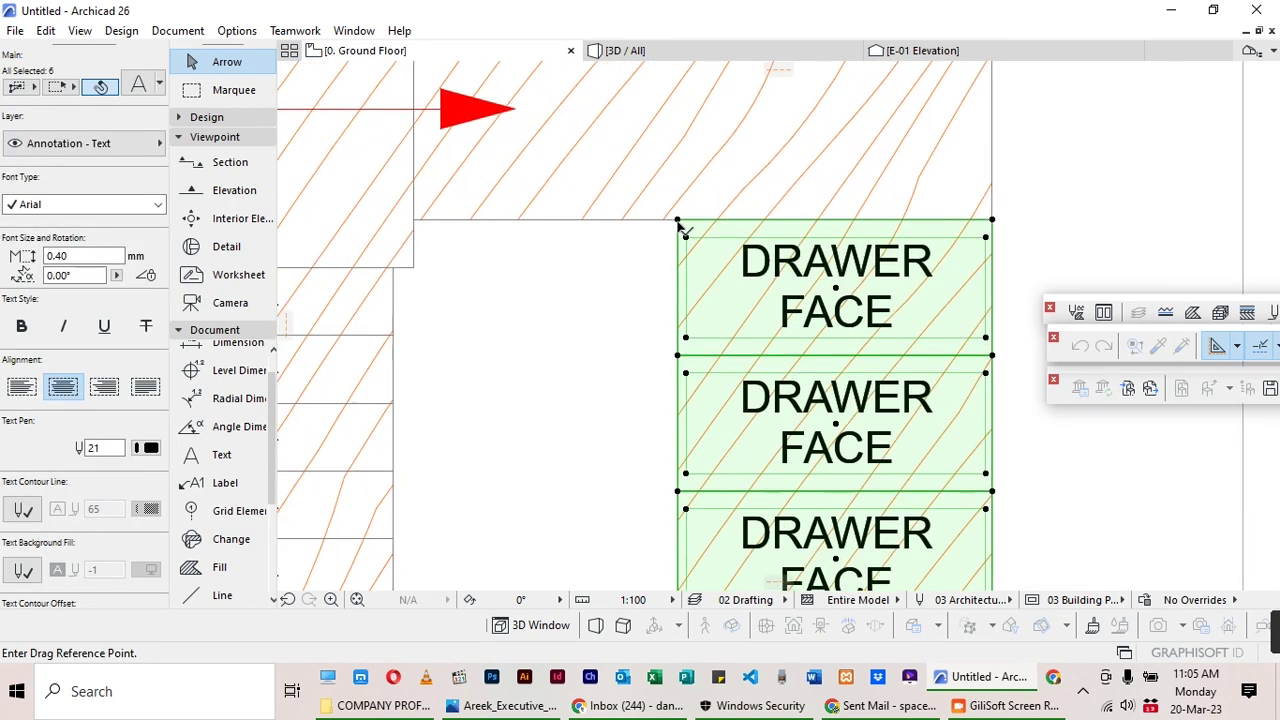
{"action": "left_click", "coordinate": [677, 221]}
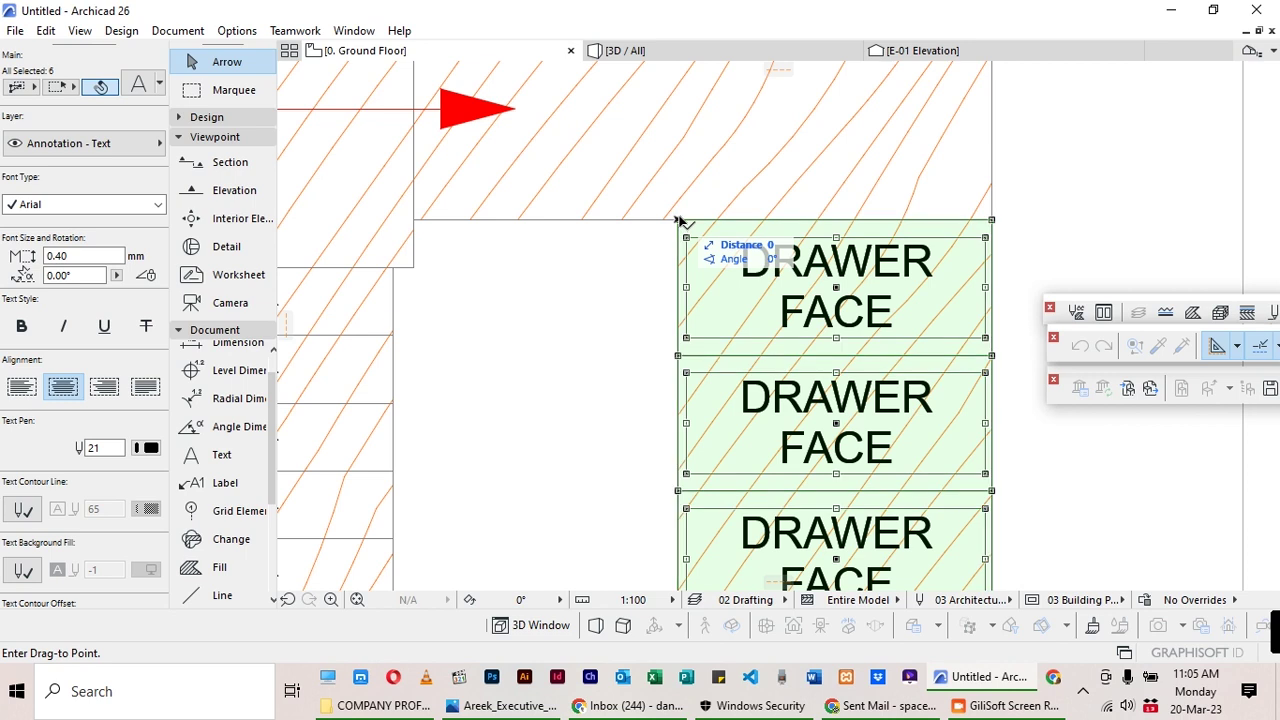
{"action": "left_click", "coordinate": [414, 220]}
{"action": "left_click", "coordinate": [729, 242]}
Move the DRAWER BACK fill and label onto the first board beside the drawer faces.
{"action": "scroll", "coordinate": [729, 242], "scroll_direction": "down", "scroll_amount": 10}
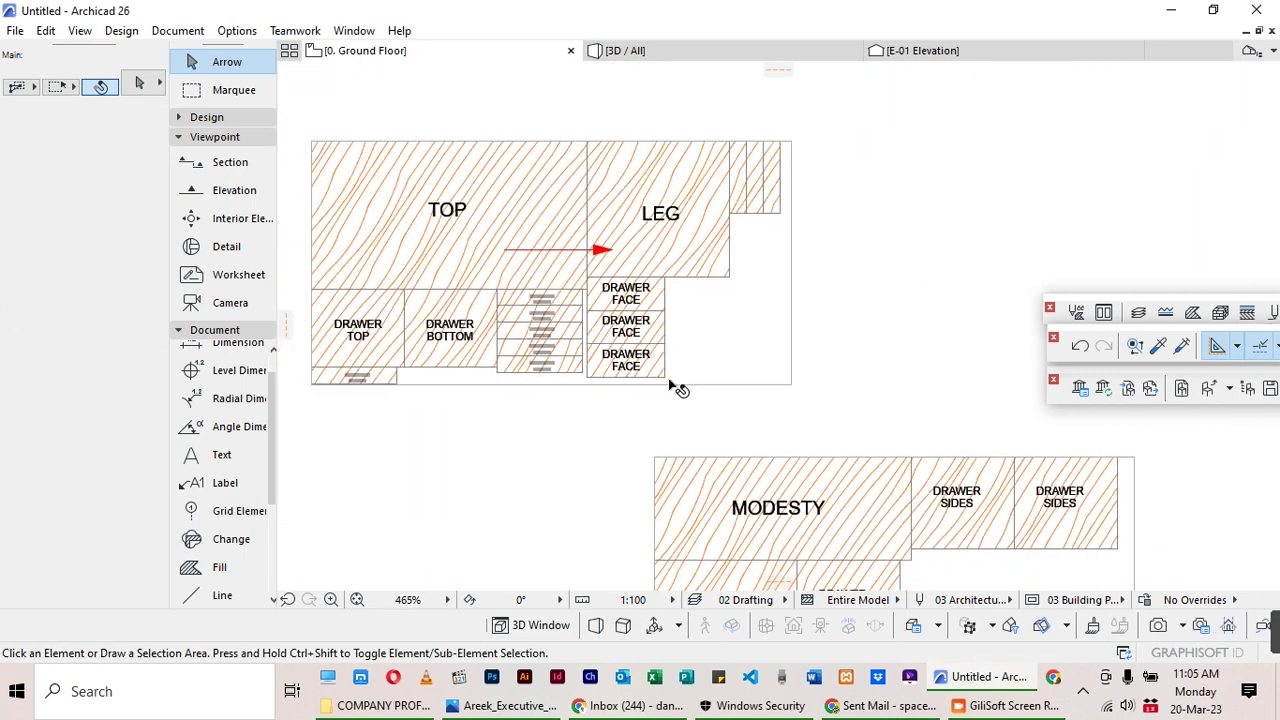
{"action": "scroll", "coordinate": [826, 453], "scroll_direction": "up", "scroll_amount": 3}
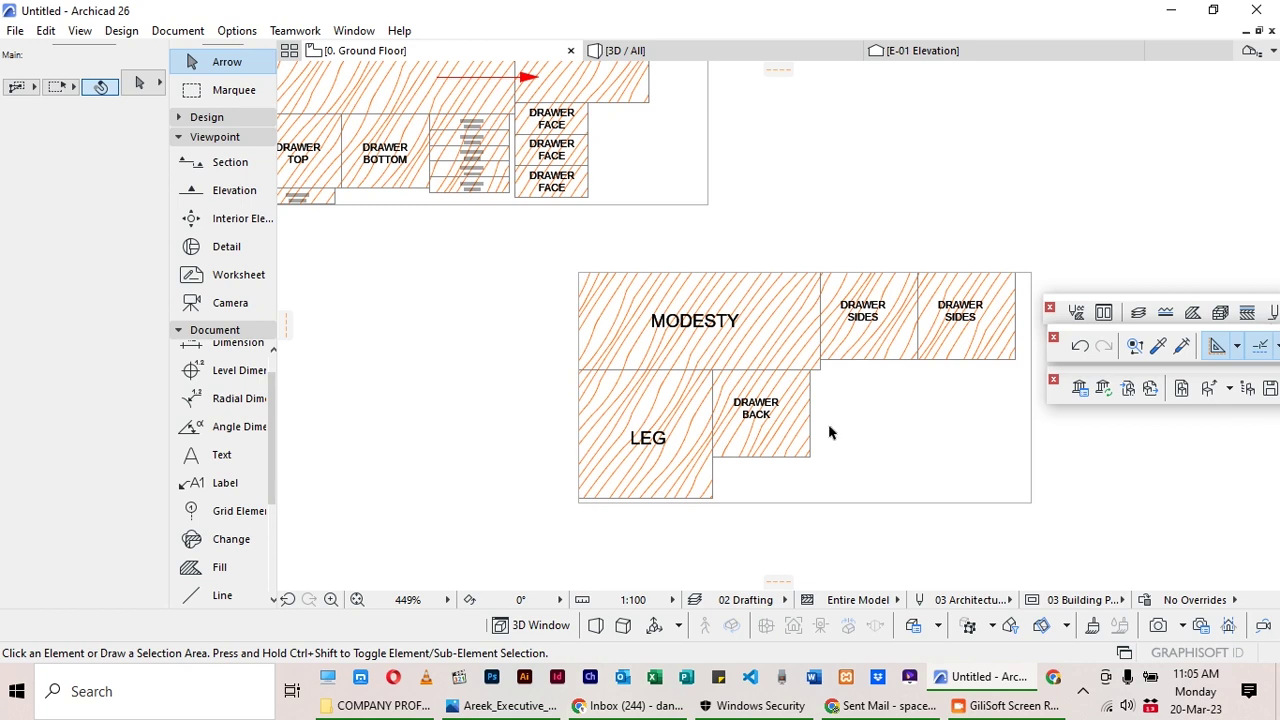
{"action": "scroll", "coordinate": [990, 362], "scroll_direction": "down", "scroll_amount": 2}
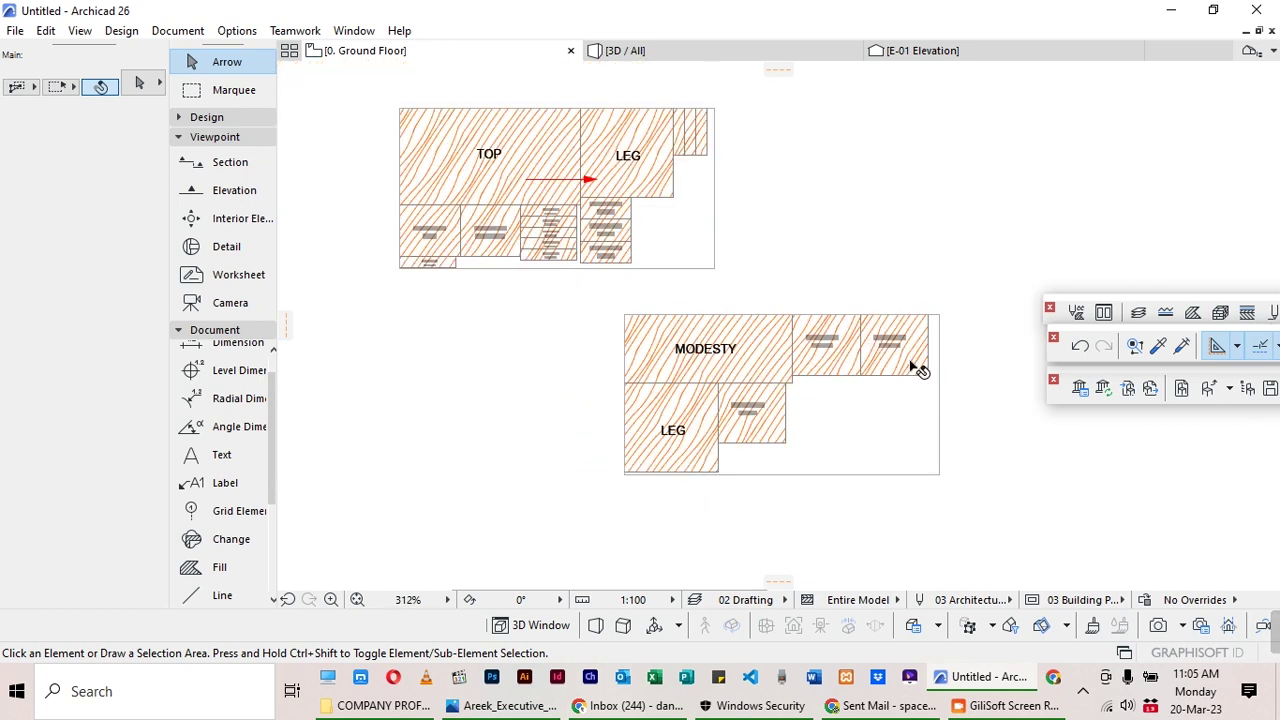
{"action": "scroll", "coordinate": [916, 366], "scroll_direction": "up", "scroll_amount": 3}
{"action": "left_click", "coordinate": [729, 417]}
{"action": "left_click", "coordinate": [622, 518]}
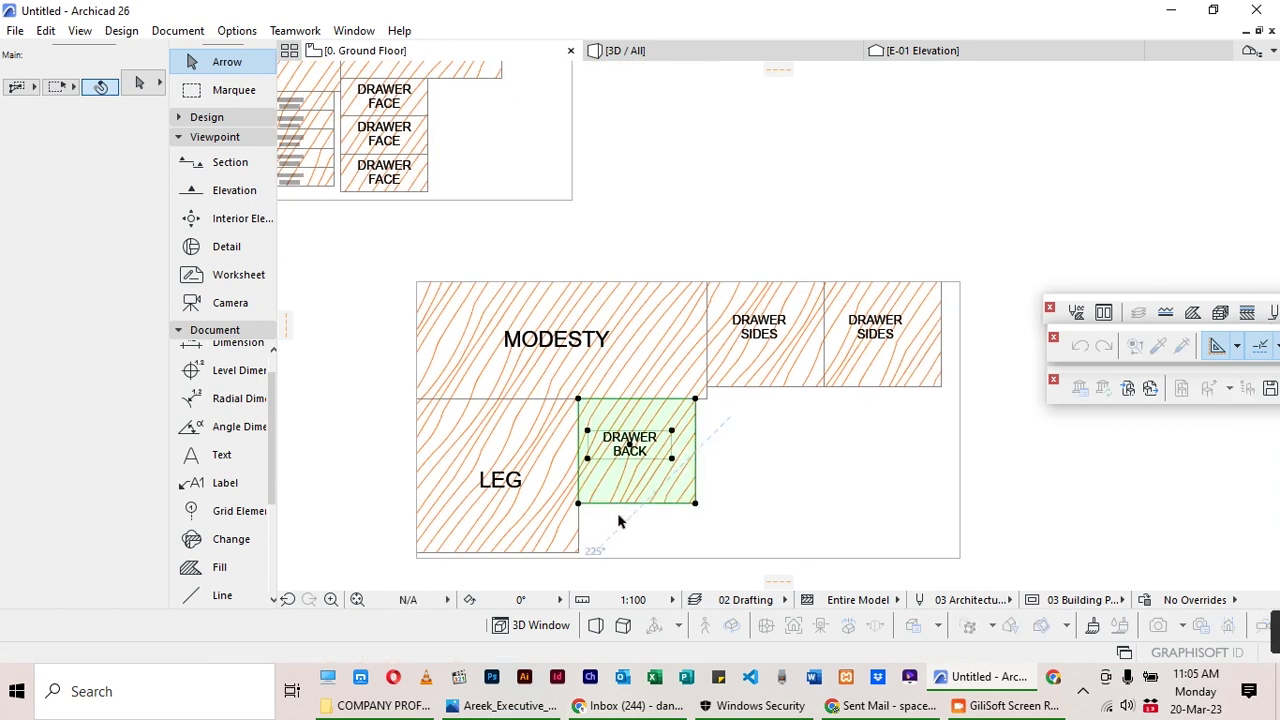
{"action": "key", "text": "ctrl+d"}
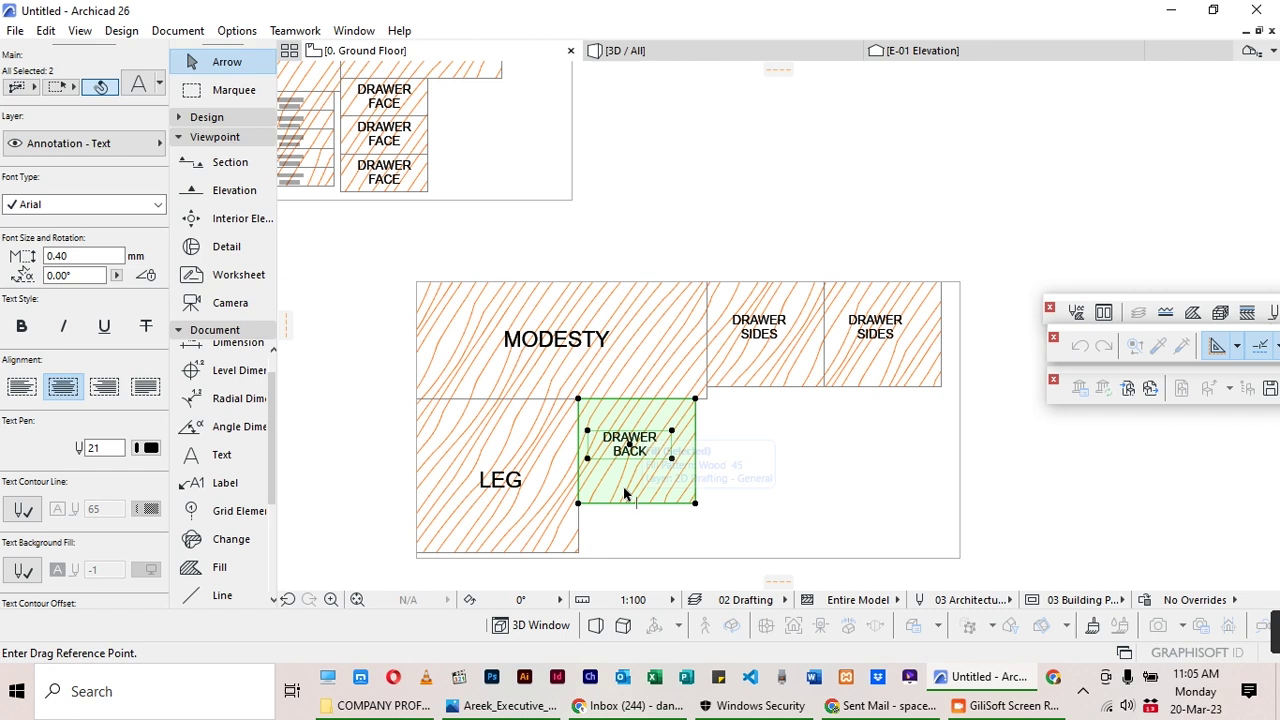
{"action": "left_click", "coordinate": [580, 403]}
{"action": "scroll", "coordinate": [752, 480], "scroll_direction": "down", "scroll_amount": 1}
{"action": "key", "text": "Escape"}
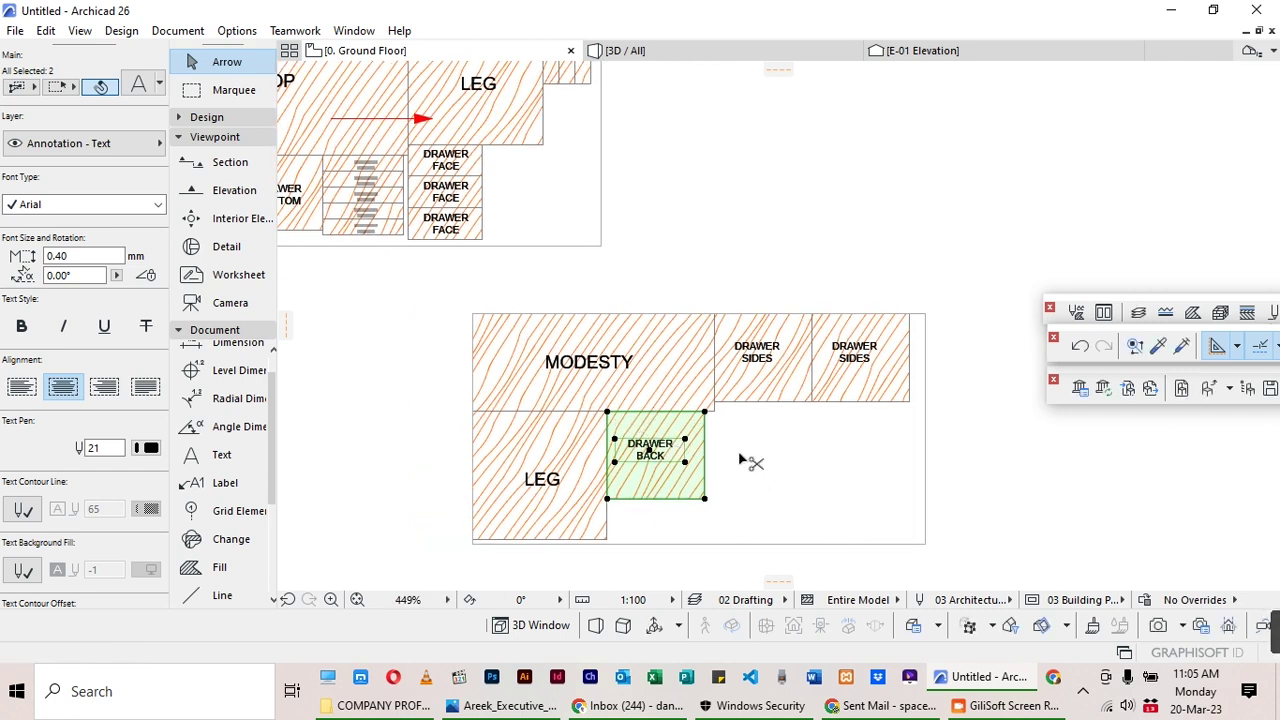
{"action": "key", "text": "ctrl+d"}
{"action": "left_click", "coordinate": [606, 412]}
{"action": "scroll", "coordinate": [726, 445], "scroll_direction": "down", "scroll_amount": 1}
{"action": "scroll", "coordinate": [590, 245], "scroll_direction": "up", "scroll_amount": 5}
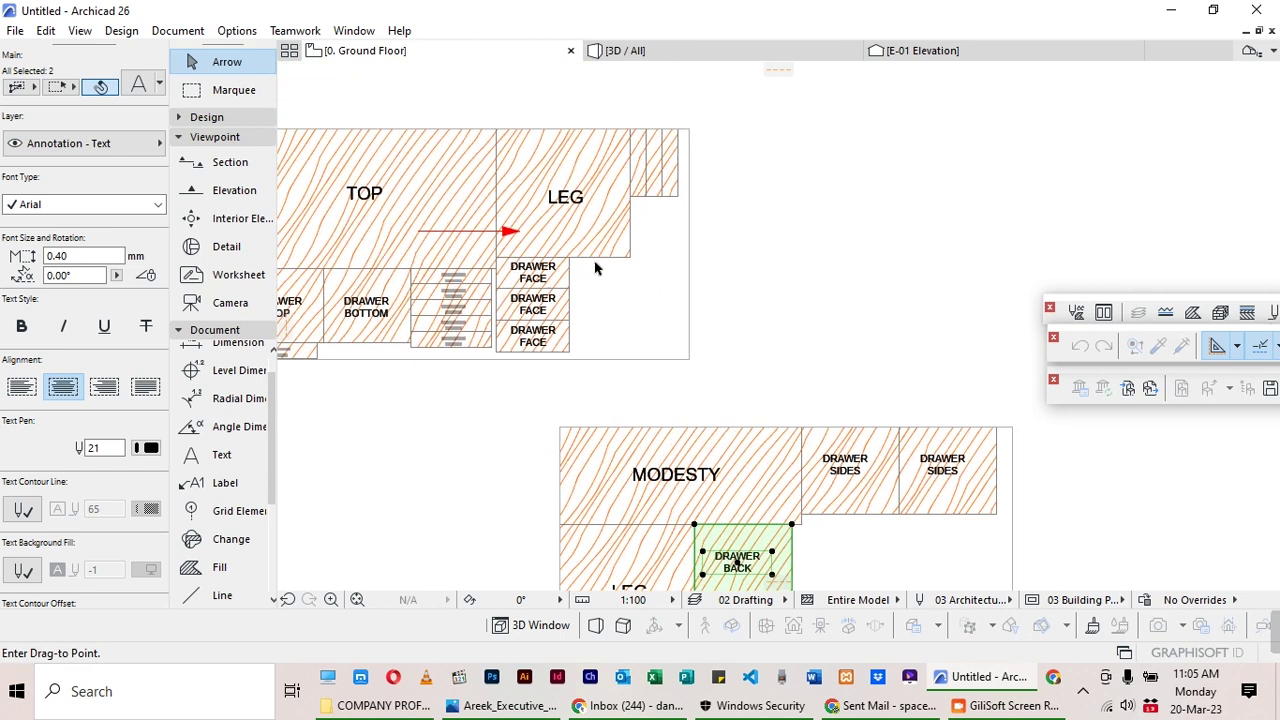
{"action": "left_click", "coordinate": [558, 255]}
{"action": "key", "text": "Escape"}
{"action": "scroll", "coordinate": [838, 326], "scroll_direction": "down", "scroll_amount": 3}
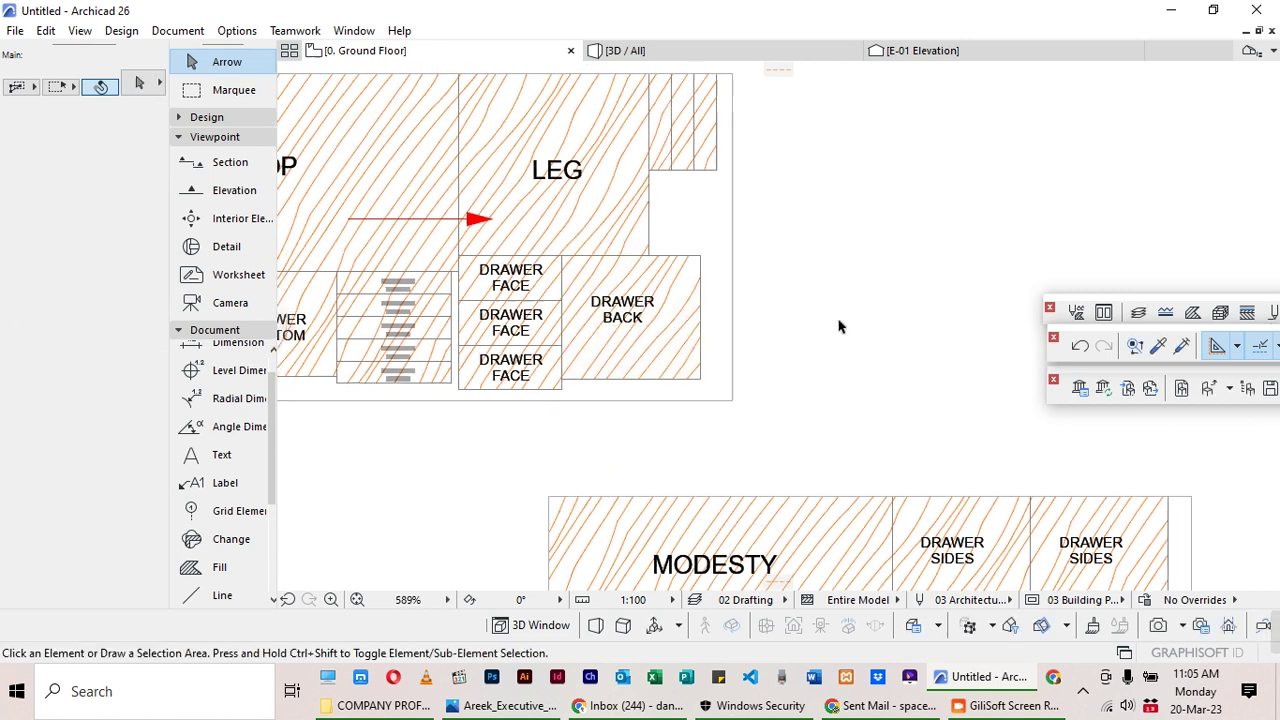
{"action": "scroll", "coordinate": [838, 326], "scroll_direction": "up", "scroll_amount": 1}
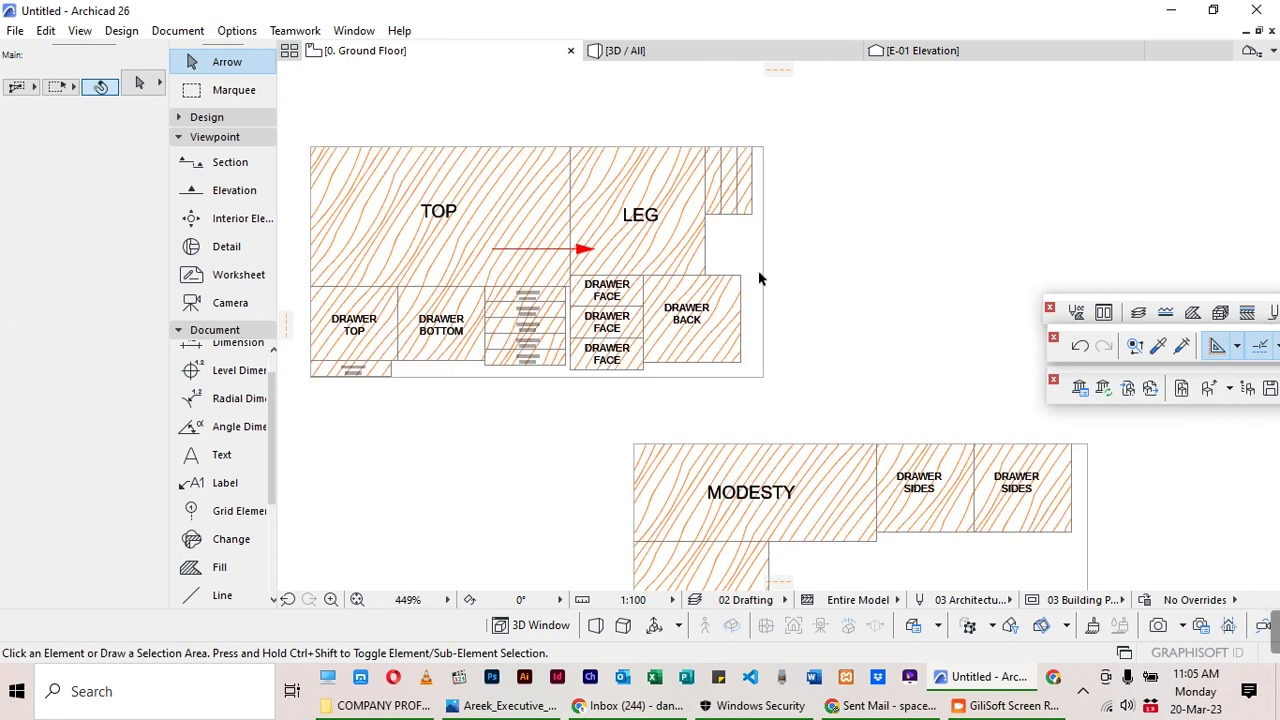
{"action": "scroll", "coordinate": [666, 257], "scroll_direction": "down", "scroll_amount": 2}
{"action": "scroll", "coordinate": [618, 315], "scroll_direction": "up", "scroll_amount": 2}
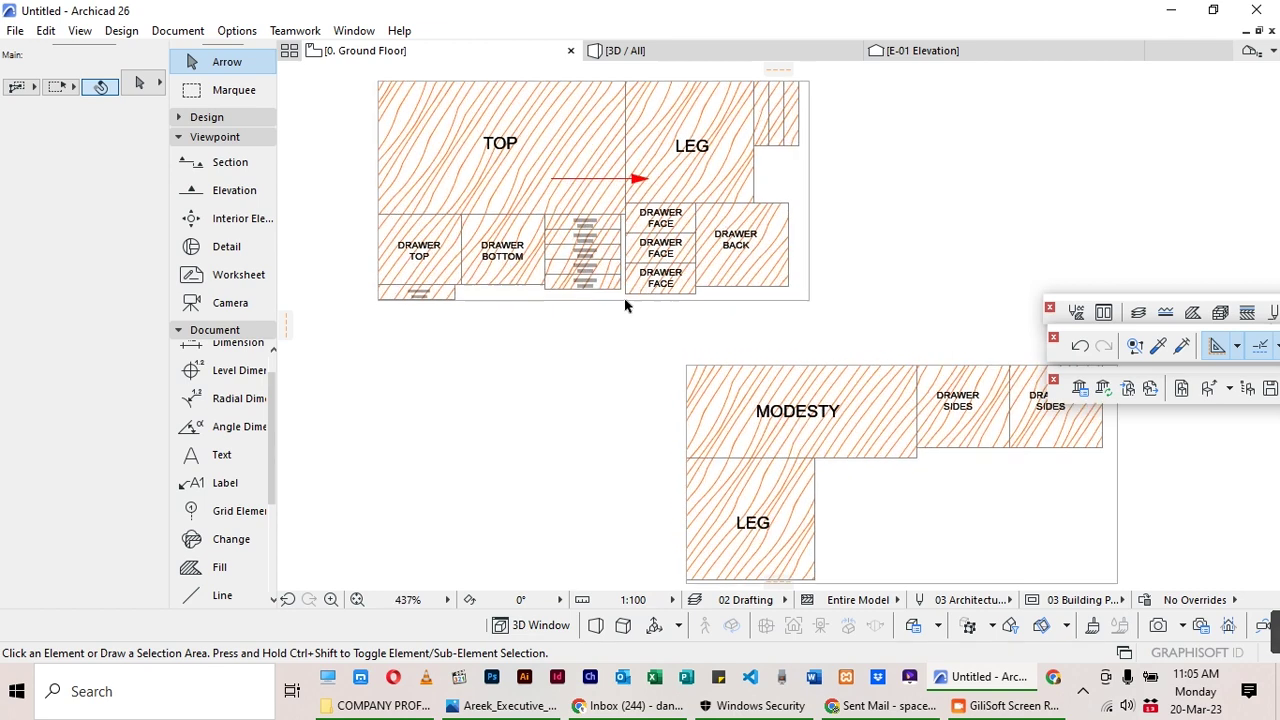
{"action": "scroll", "coordinate": [626, 305], "scroll_direction": "down", "scroll_amount": 2}
{"action": "scroll", "coordinate": [826, 388], "scroll_direction": "up", "scroll_amount": 1}
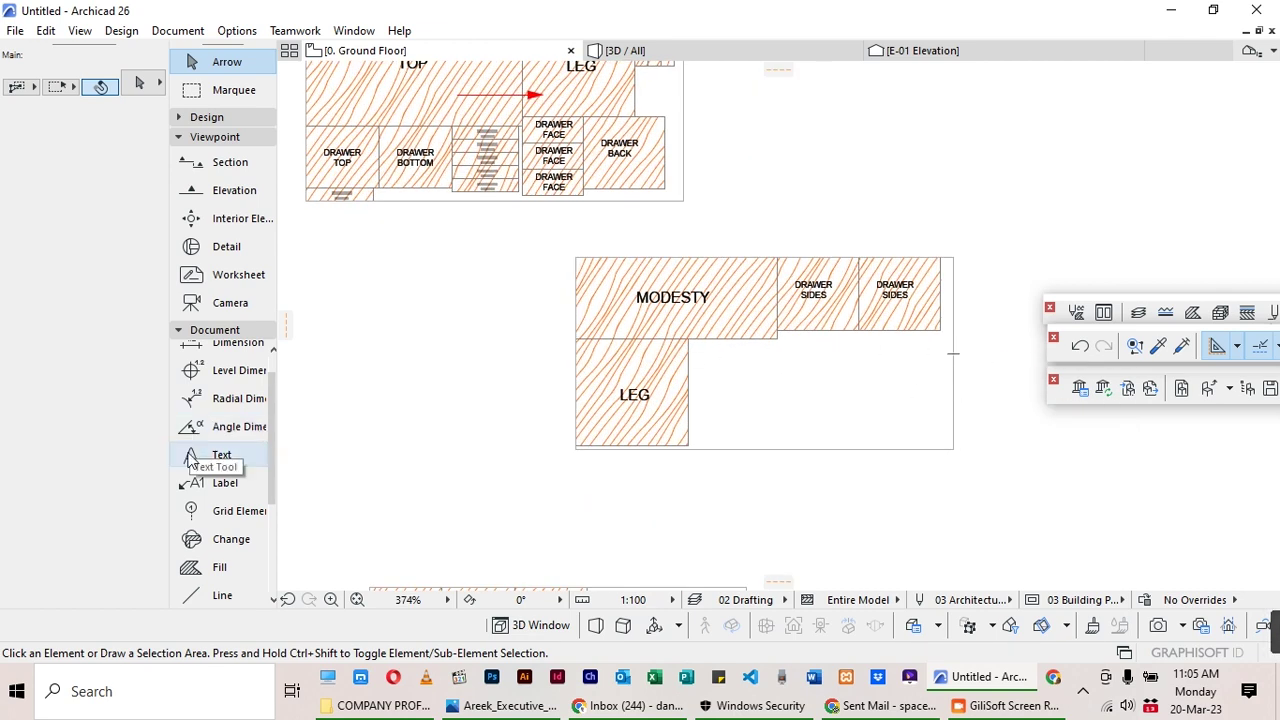
Set the default fill colour to green pen 4 in the Fill tool settings.
{"action": "left_click", "coordinate": [196, 567]}
{"action": "double_click", "coordinate": [196, 567]}
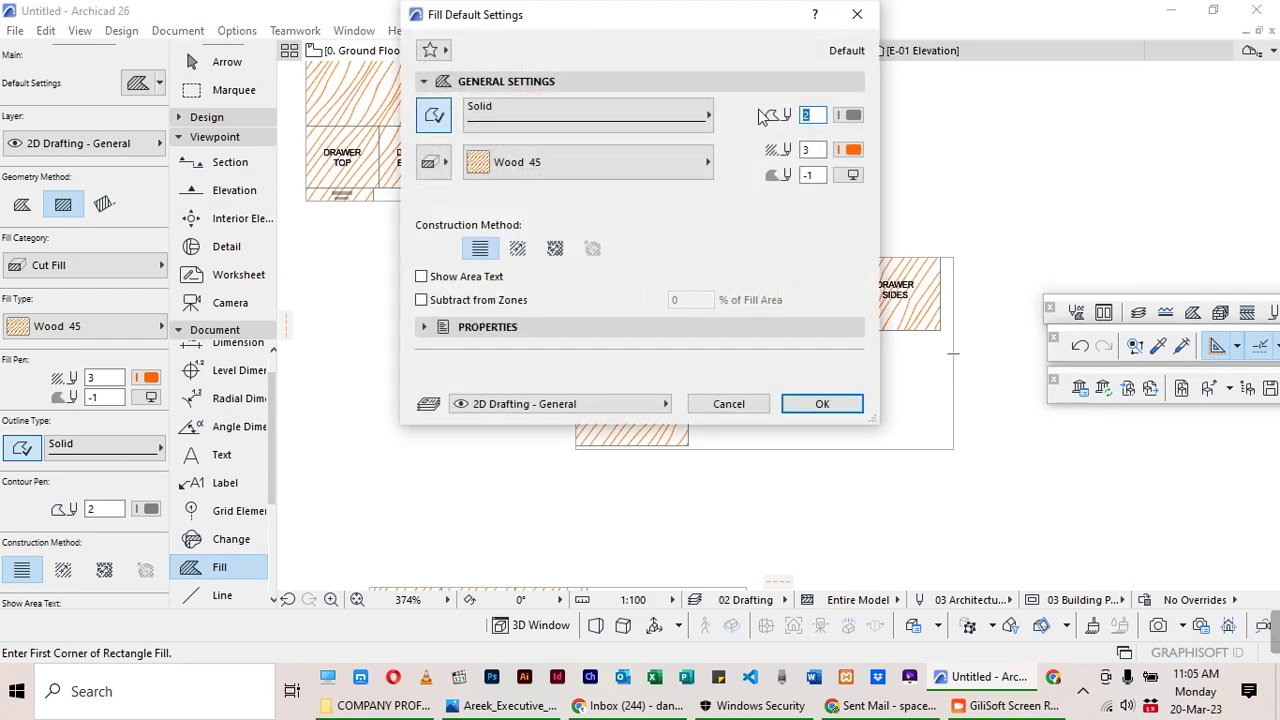
{"action": "left_click", "coordinate": [853, 150]}
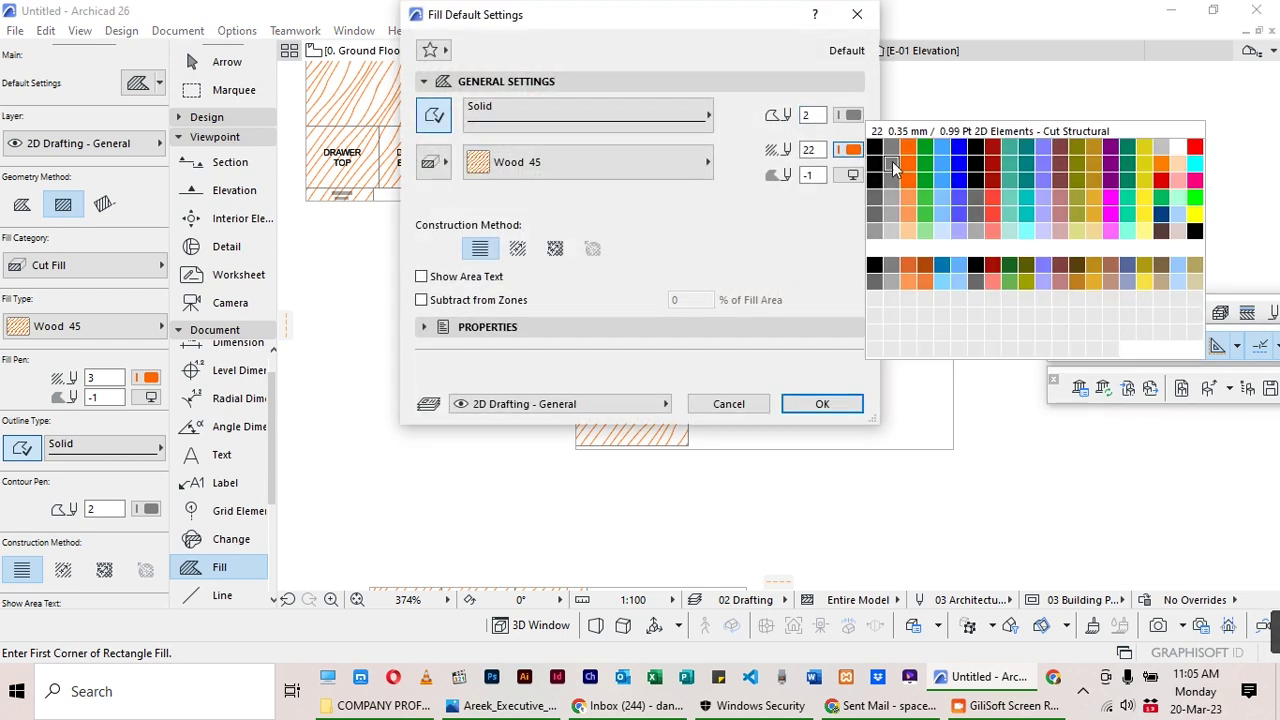
{"action": "left_click", "coordinate": [922, 149]}
{"action": "left_click", "coordinate": [833, 403]}
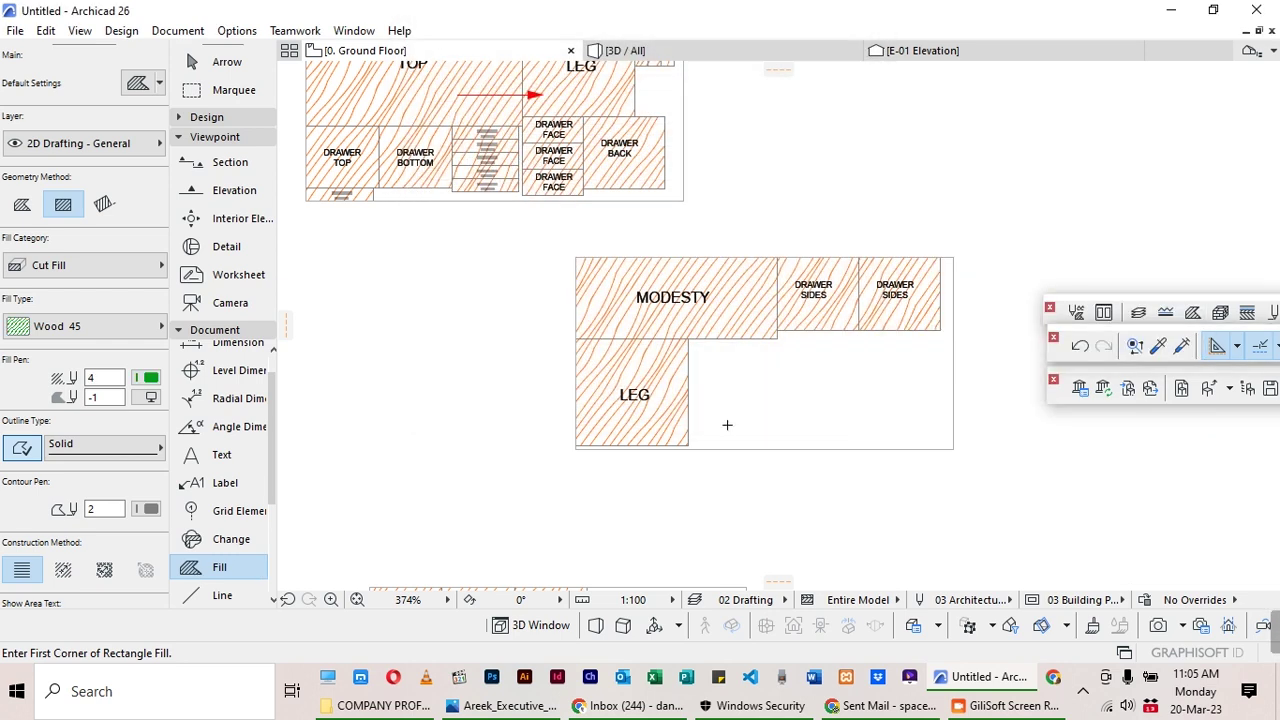
Draw a 1668 by 715 Wood 45 fill over the empty remnant beside LEG.
{"action": "left_click", "coordinate": [952, 449]}
{"action": "scroll", "coordinate": [709, 338], "scroll_direction": "up", "scroll_amount": 3}
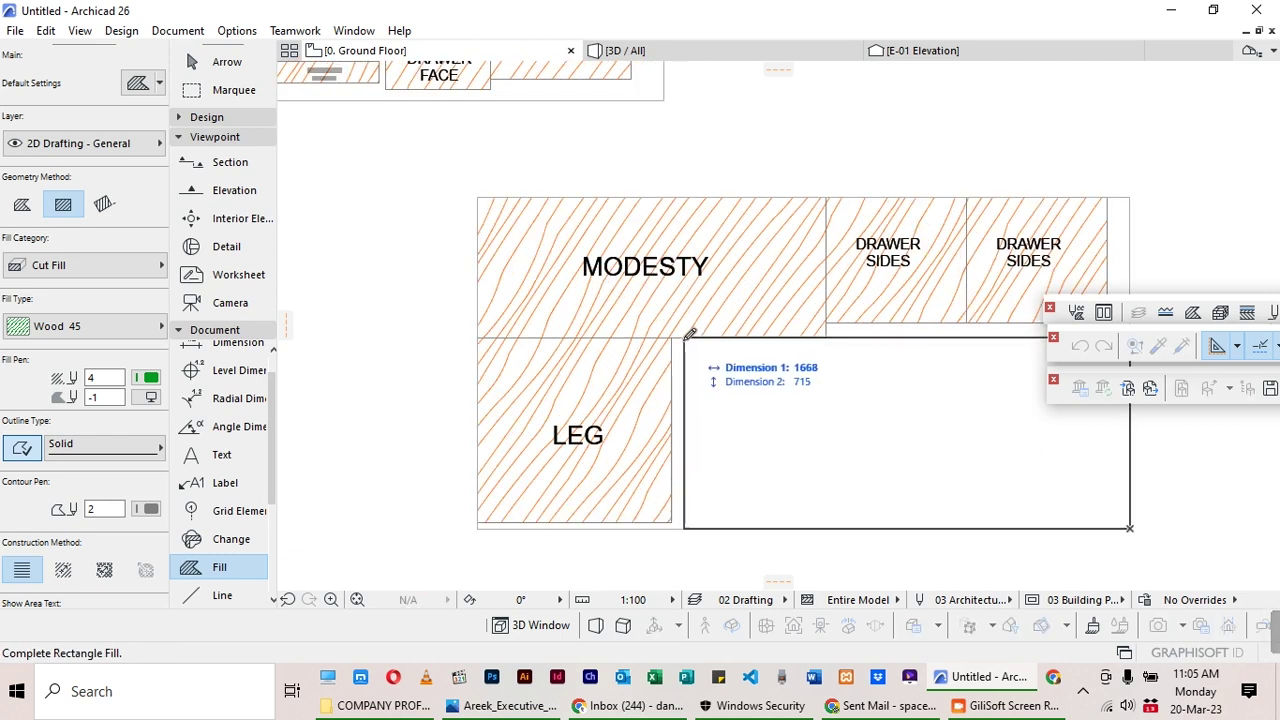
{"action": "left_click", "coordinate": [677, 336]}
{"action": "scroll", "coordinate": [726, 323], "scroll_direction": "down", "scroll_amount": 3}
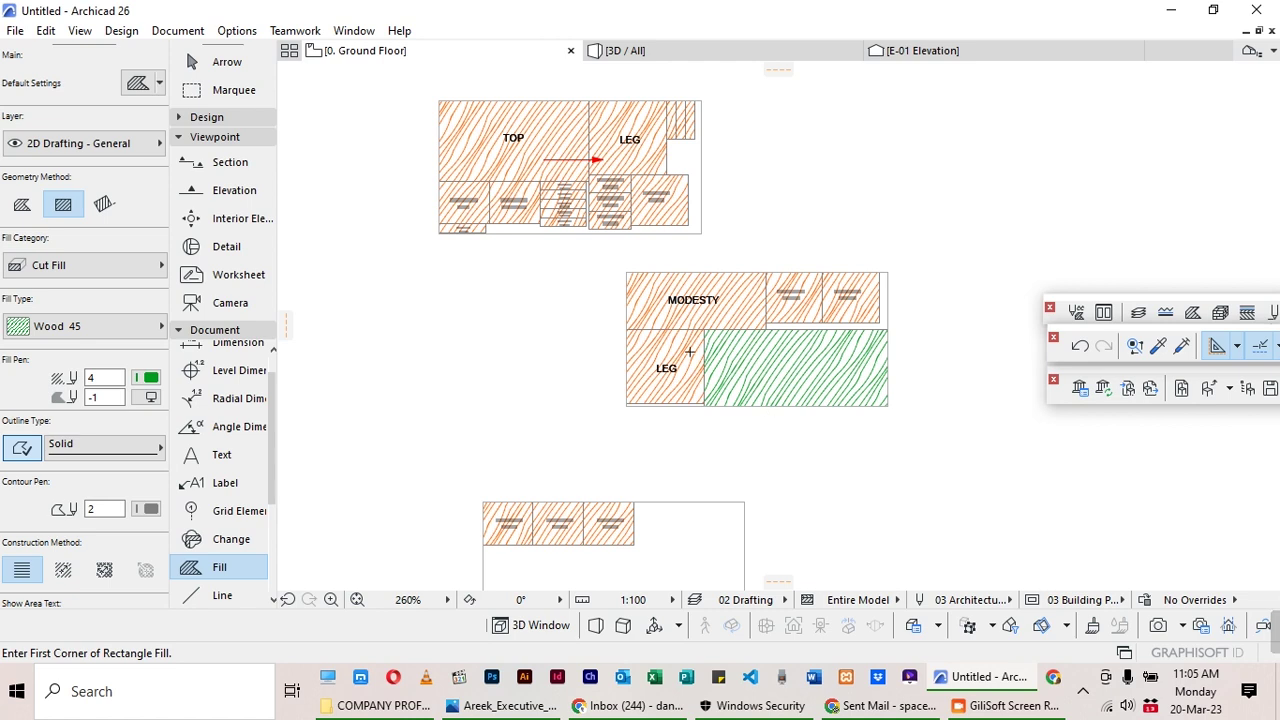
{"action": "scroll", "coordinate": [689, 352], "scroll_direction": "up", "scroll_amount": 2}
{"action": "scroll", "coordinate": [740, 370], "scroll_direction": "down", "scroll_amount": 4}
Move the third board and its three DRAWER BASE pieces up-left toward the other boards.
{"action": "key", "text": "Escape"}
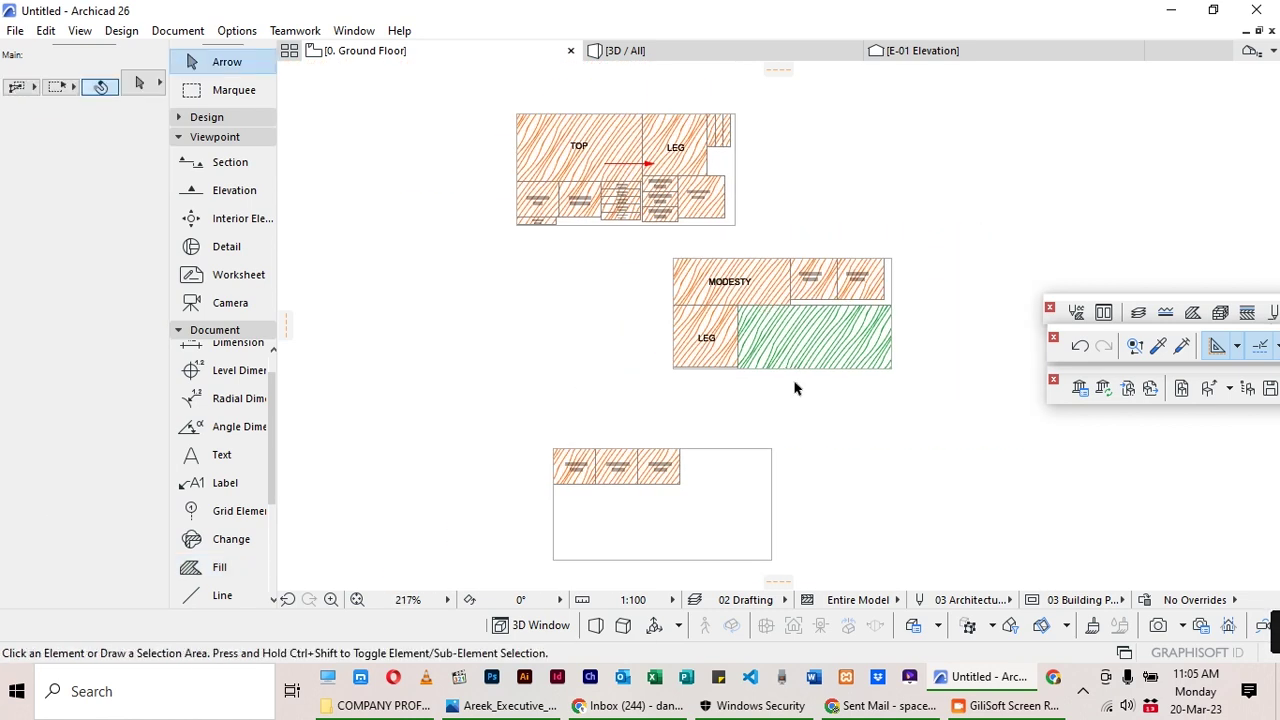
{"action": "left_click", "coordinate": [820, 421]}
{"action": "left_click", "coordinate": [546, 509]}
{"action": "key", "text": "ctrl+d"}
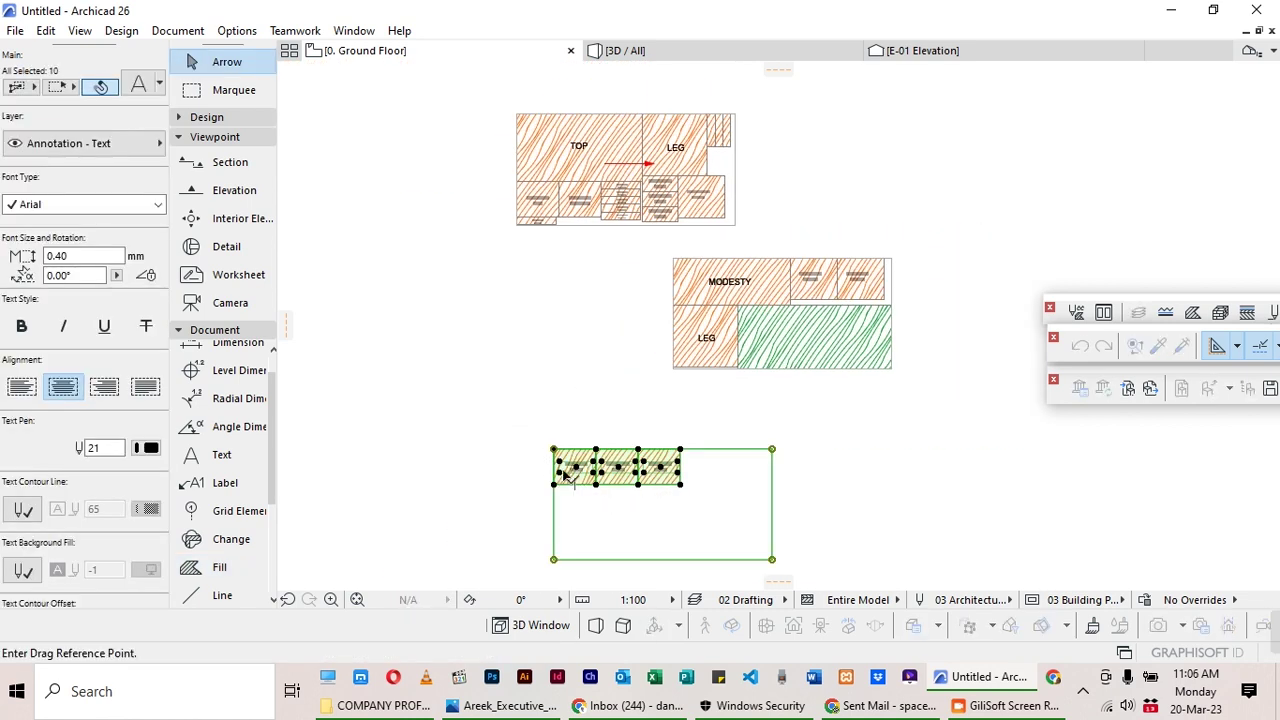
{"action": "left_click", "coordinate": [566, 477]}
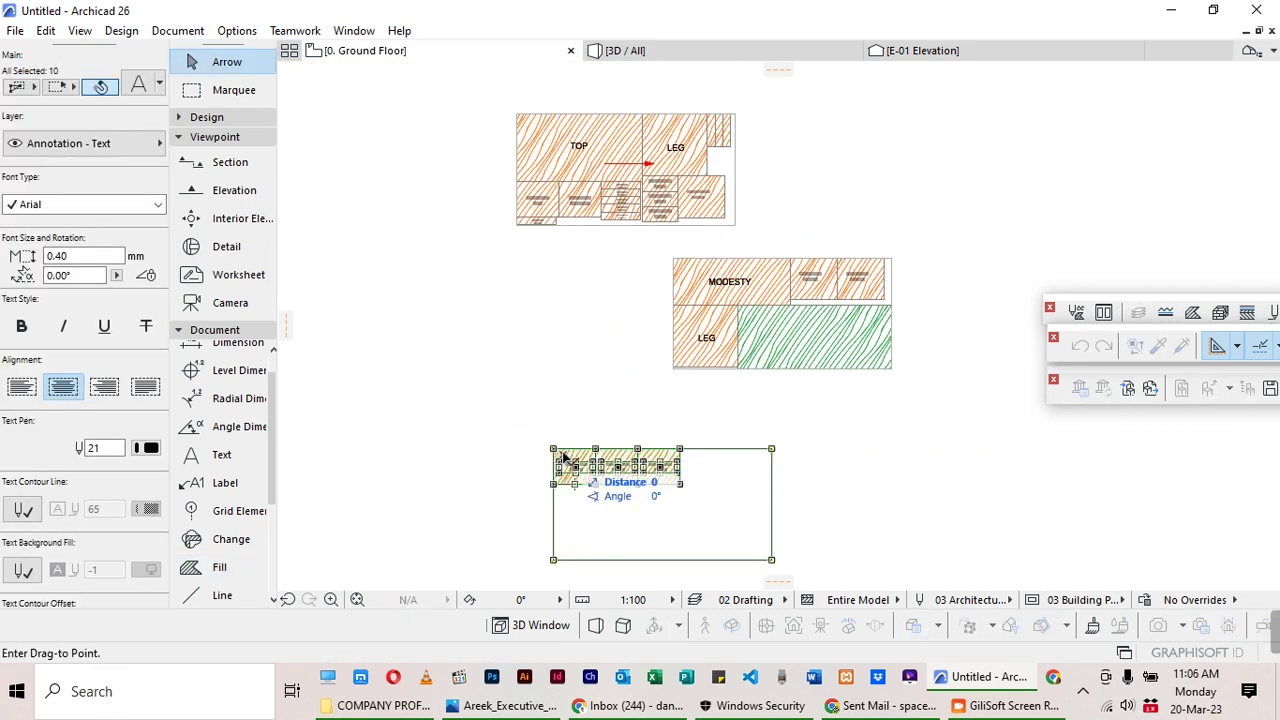
{"action": "left_click", "coordinate": [537, 407]}
{"action": "key", "text": "Escape"}
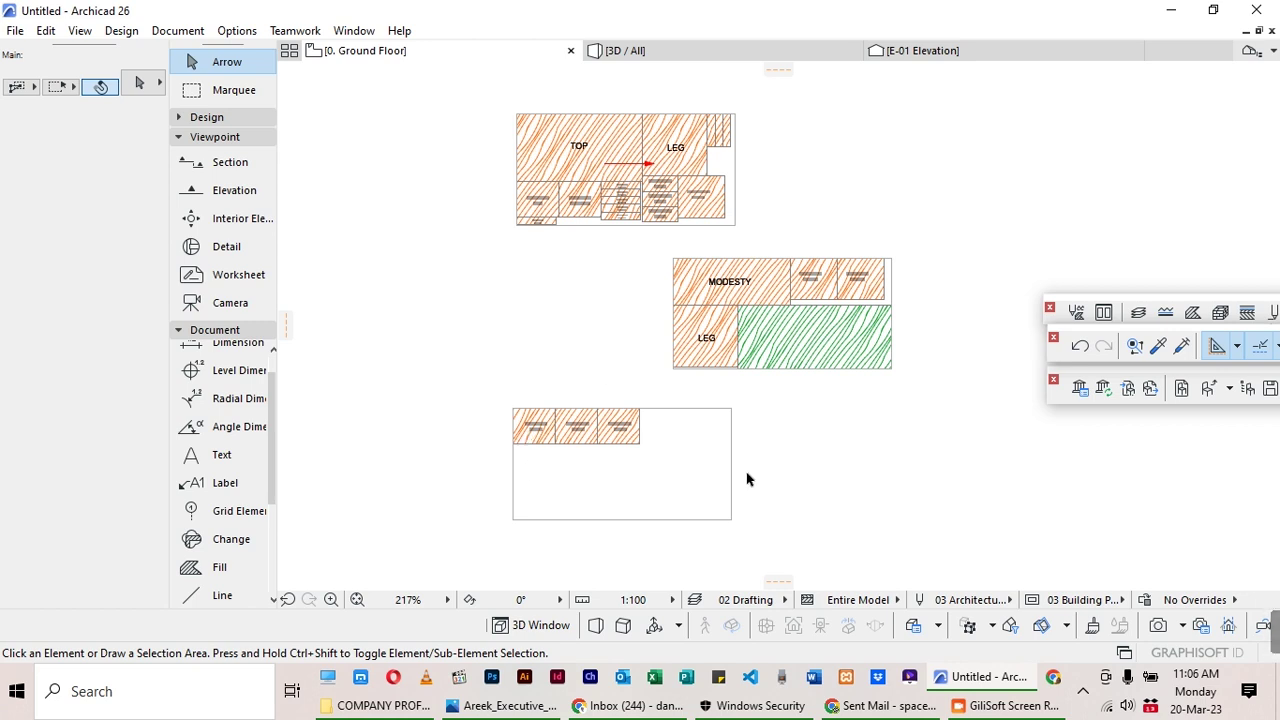
{"action": "scroll", "coordinate": [491, 357], "scroll_direction": "down", "scroll_amount": 2}
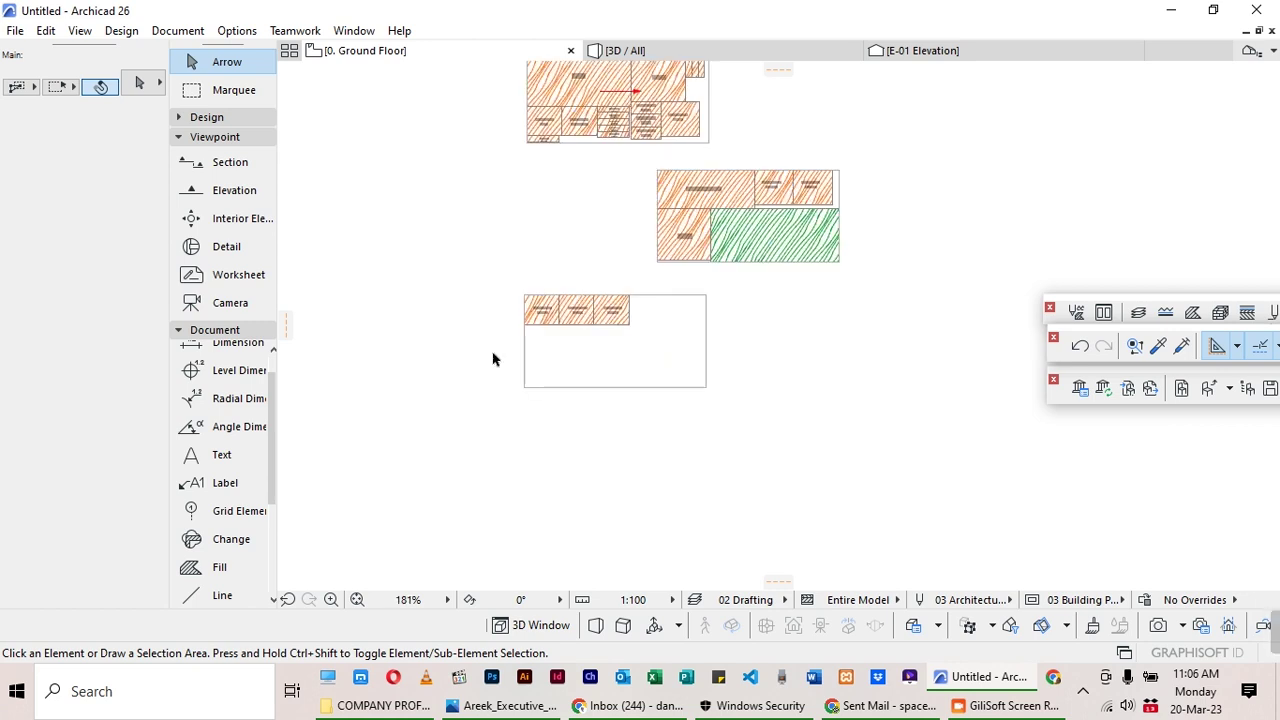
{"action": "scroll", "coordinate": [491, 357], "scroll_direction": "up", "scroll_amount": 3}
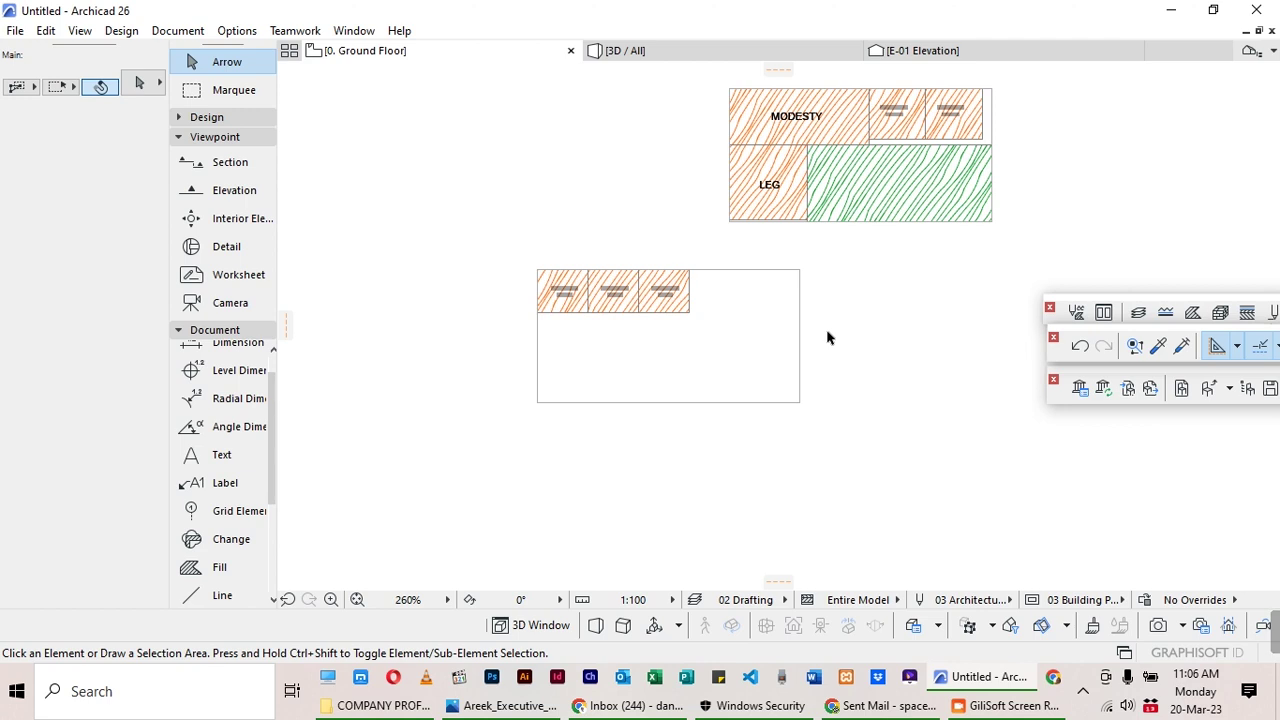
{"action": "scroll", "coordinate": [827, 338], "scroll_direction": "down", "scroll_amount": 3}
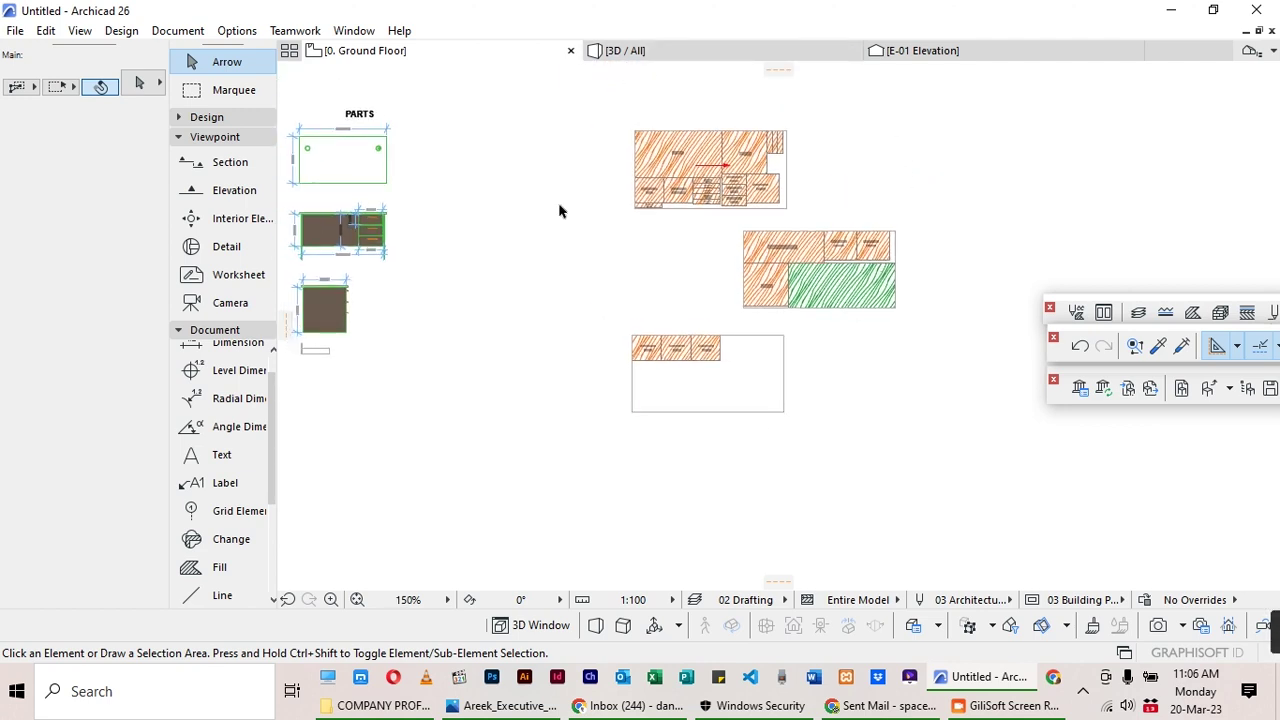